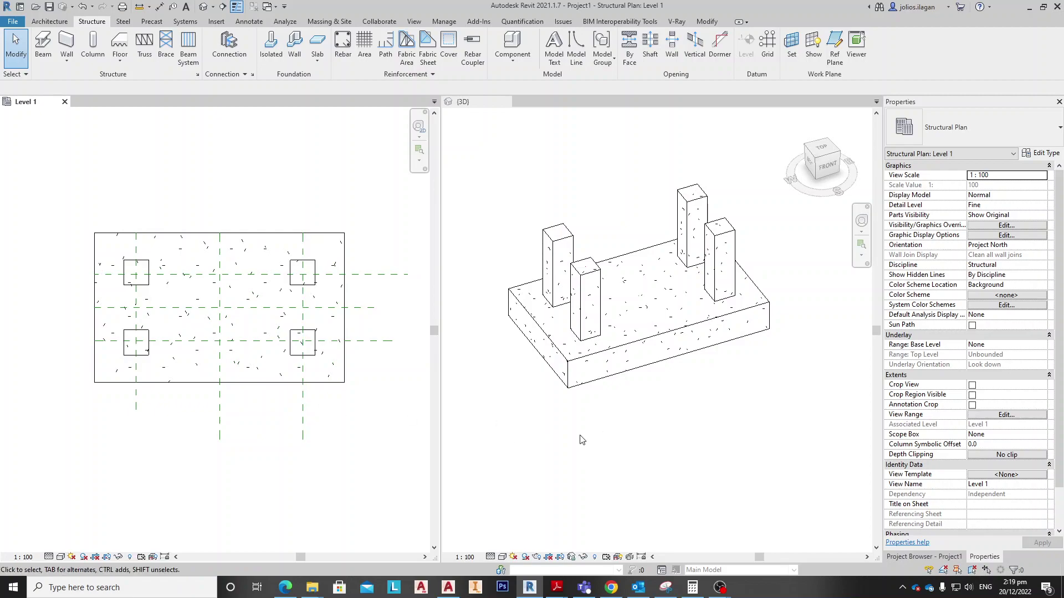
Step: Create a horizontal section through the middle of the footing in the Level 1 plan, looking toward the upper columns
mouse_move(551, 440)
middle_down()
mouse_move(643, 307)
mouse_move(674, 397)
mouse_move(652, 438)
mouse_move(702, 413)
mouse_move(646, 439)
mouse_move(672, 428)
middle_up()
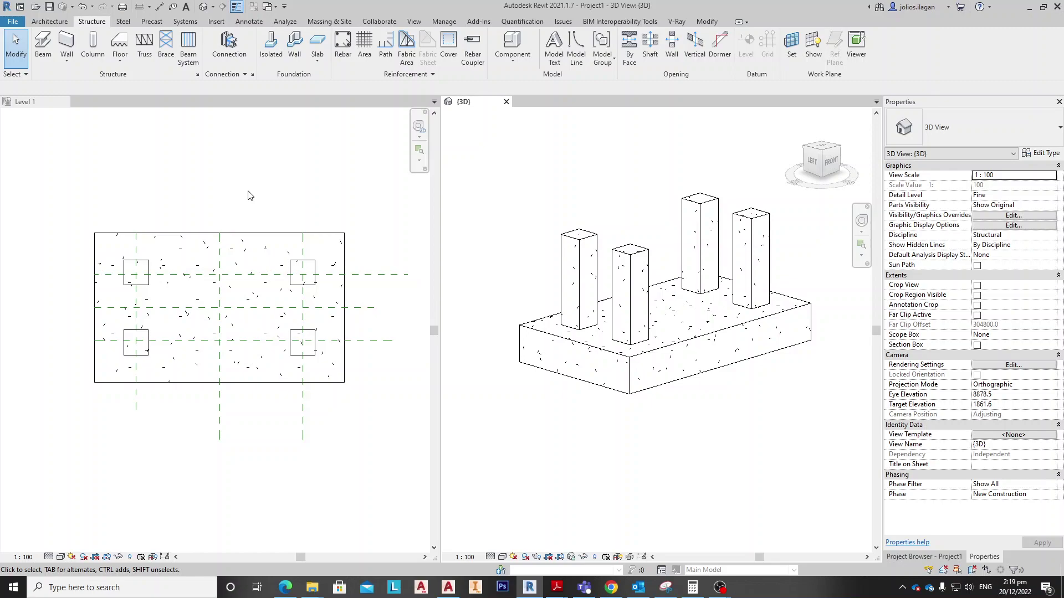
click(275, 178)
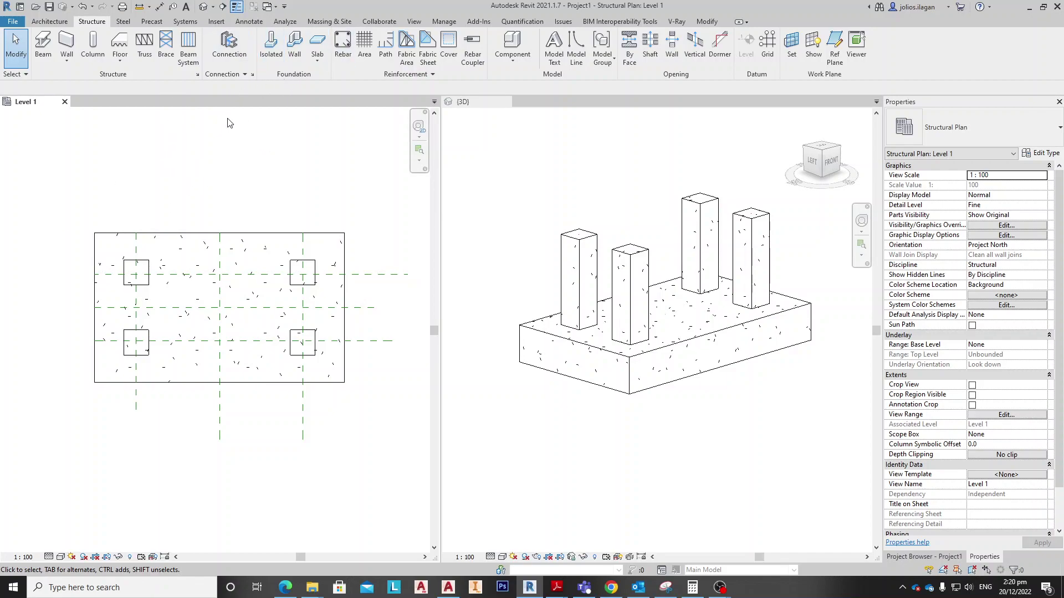
scroll(260, 166, down, 1)
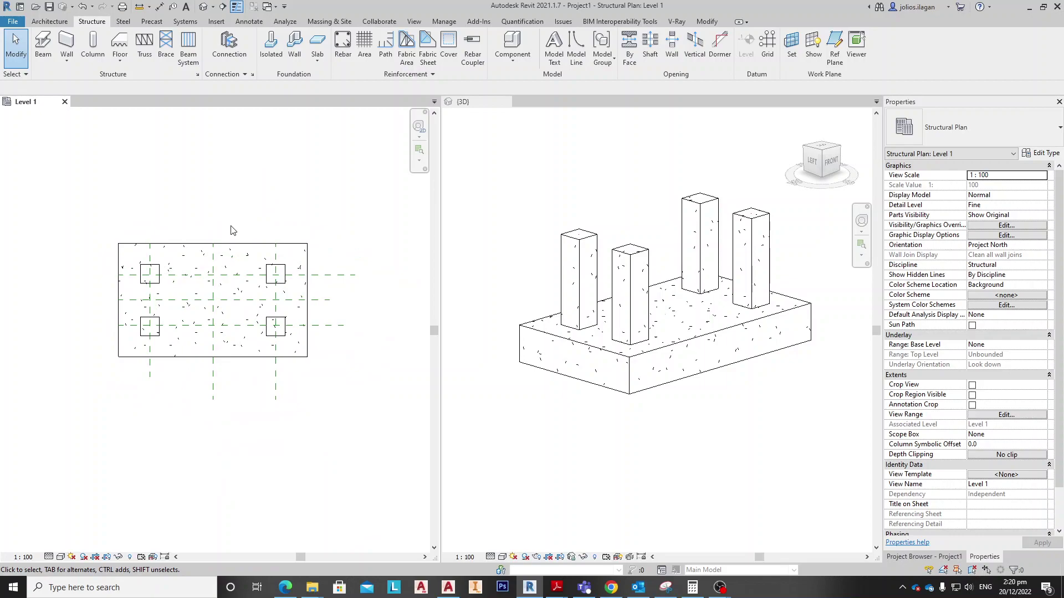
middle_drag(193, 276, 192, 285)
scroll(117, 164, up, 1)
middle_drag(160, 186, 156, 188)
key(s)
key(e)
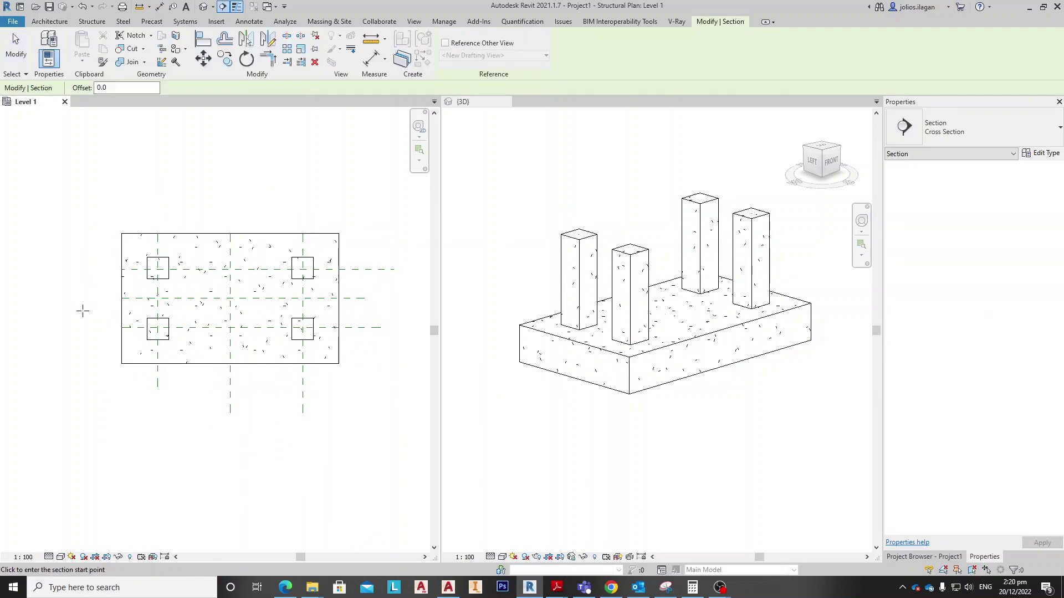
click(47, 298)
click(400, 298)
scroll(317, 417, down, 1)
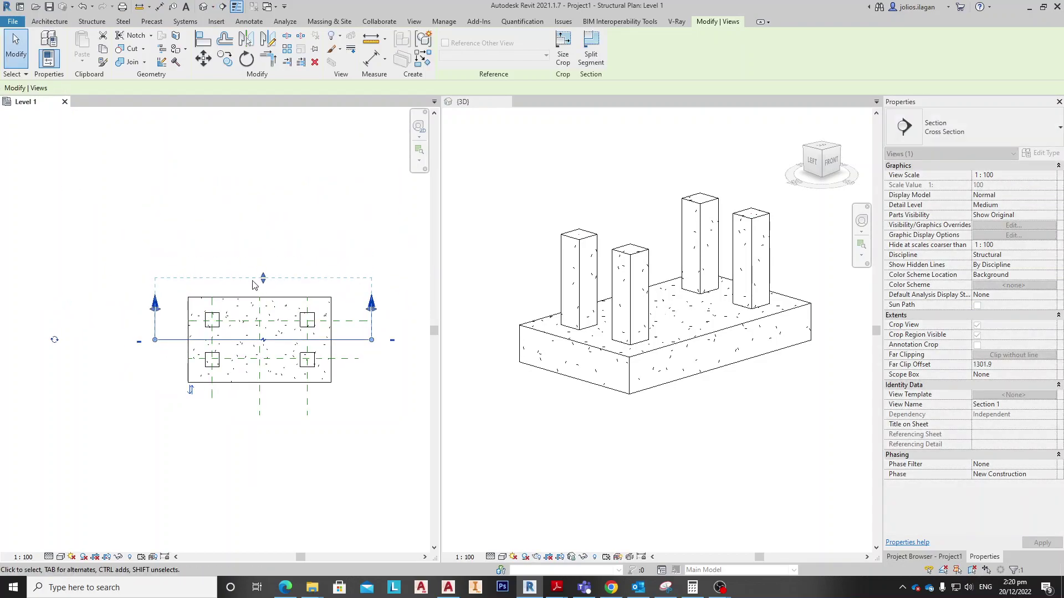
key(Escape)
Step: Open the new section view and frame the footing and its columns
double_click(154, 305)
mouse_move(218, 415)
middle_down()
mouse_move(234, 310)
mouse_move(257, 290)
middle_up()
scroll(256, 289, up, 2)
middle_drag(267, 238, 254, 323)
scroll(224, 349, down, 1)
middle_drag(190, 403, 190, 360)
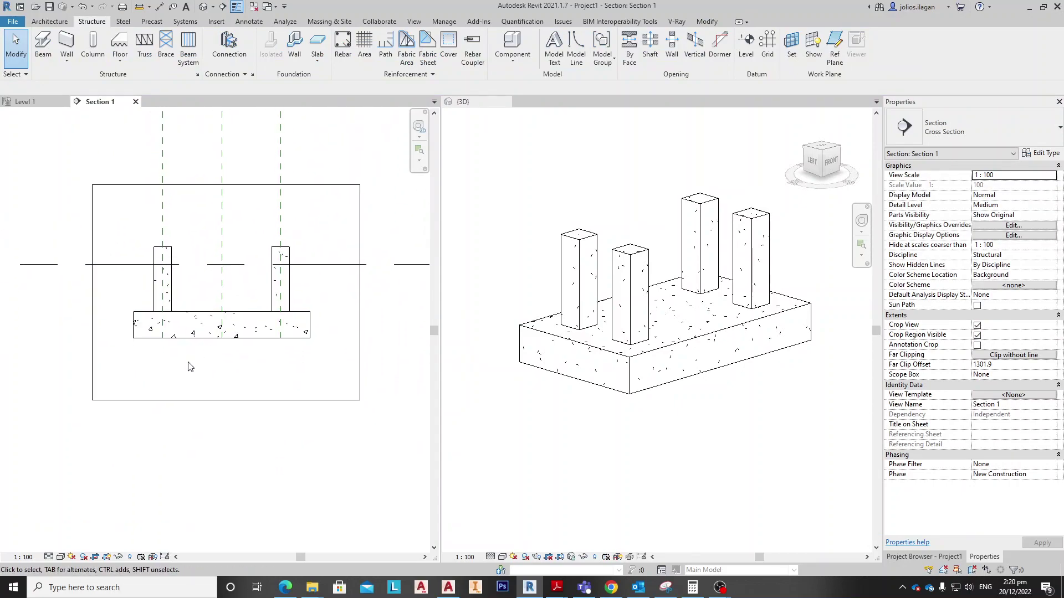
scroll(149, 285, up, 3)
scroll(197, 327, down, 1)
middle_drag(249, 278, 219, 278)
middle_drag(258, 350, 247, 301)
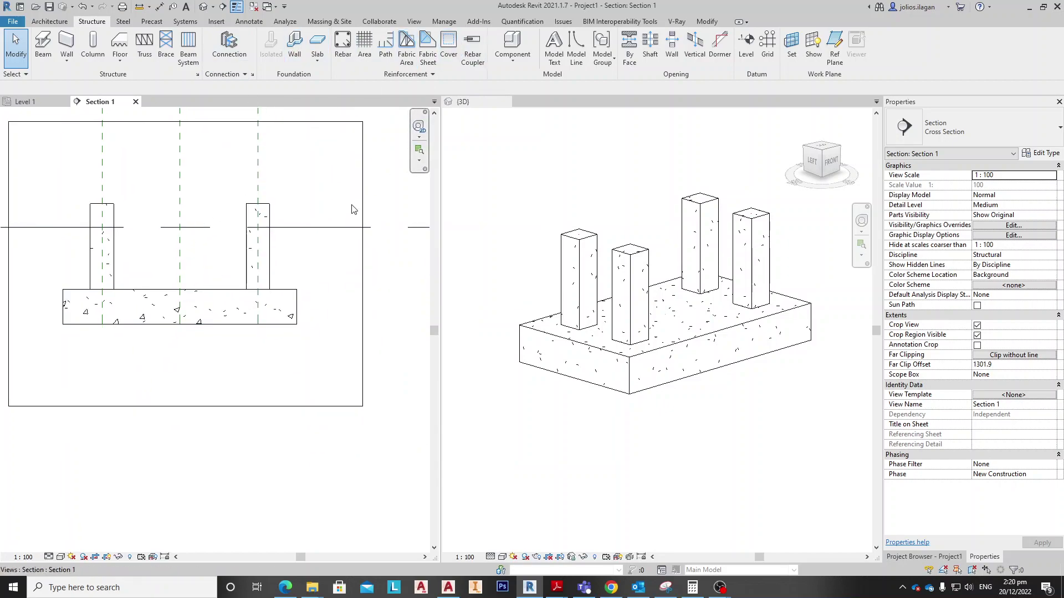
Step: Set the rebar cover of the rectangular footing to 75mm Cover
click(444, 49)
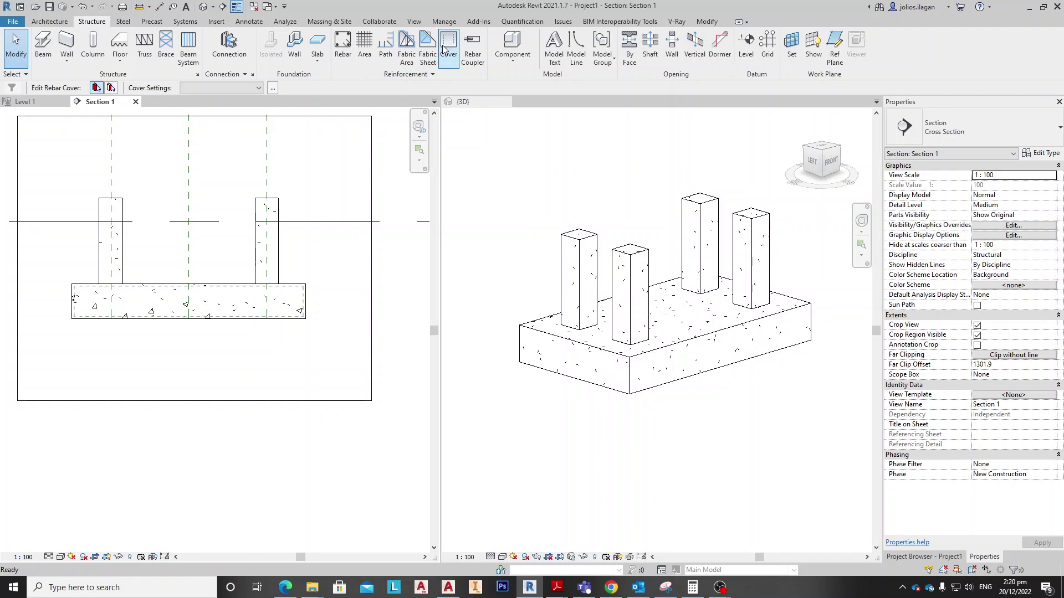
click(281, 288)
click(233, 88)
scroll(201, 109, up, 3)
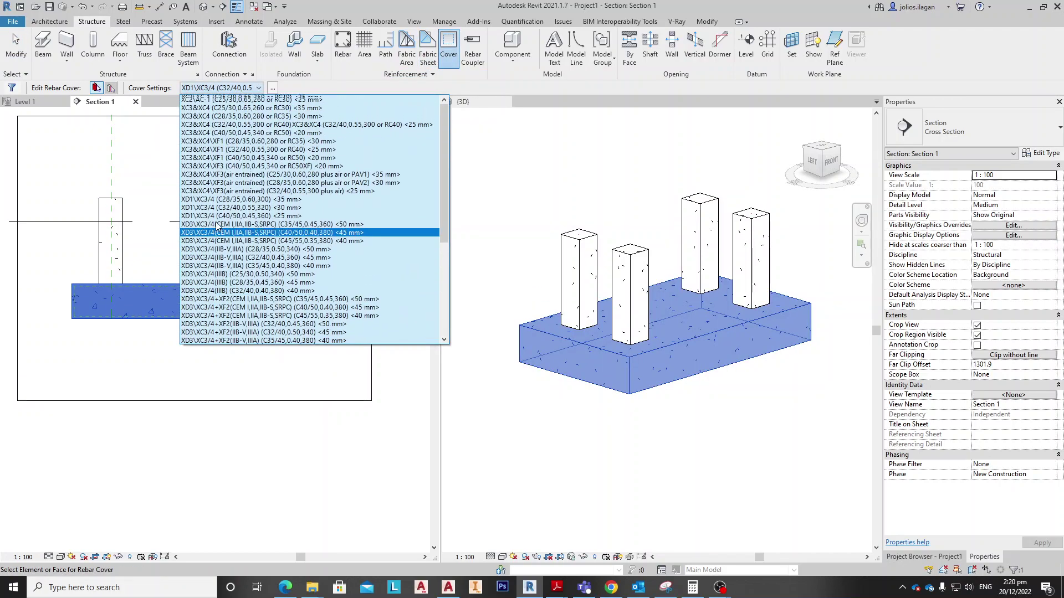
click(205, 99)
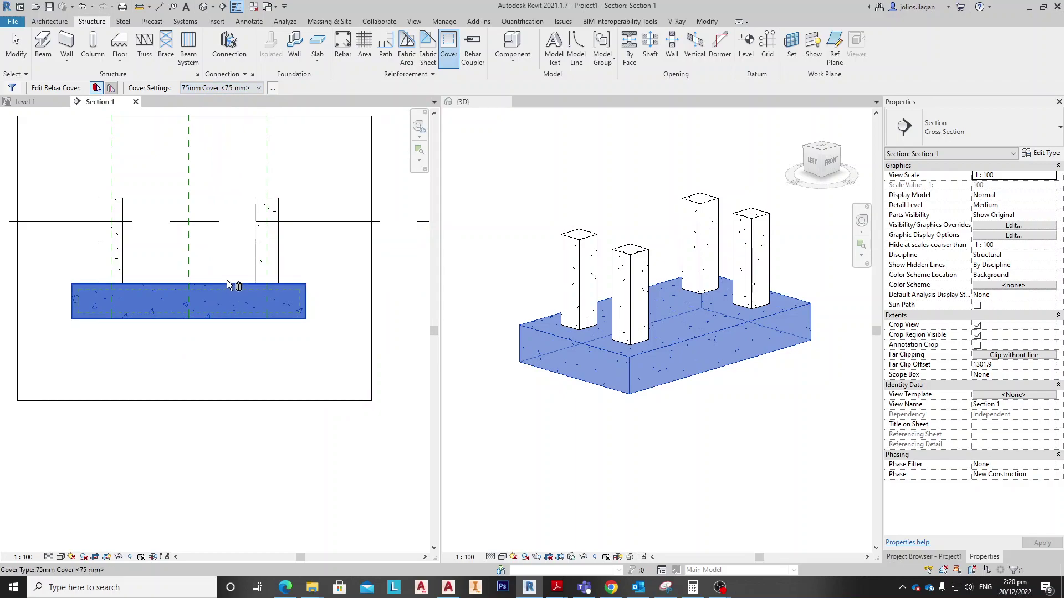
key(Escape)
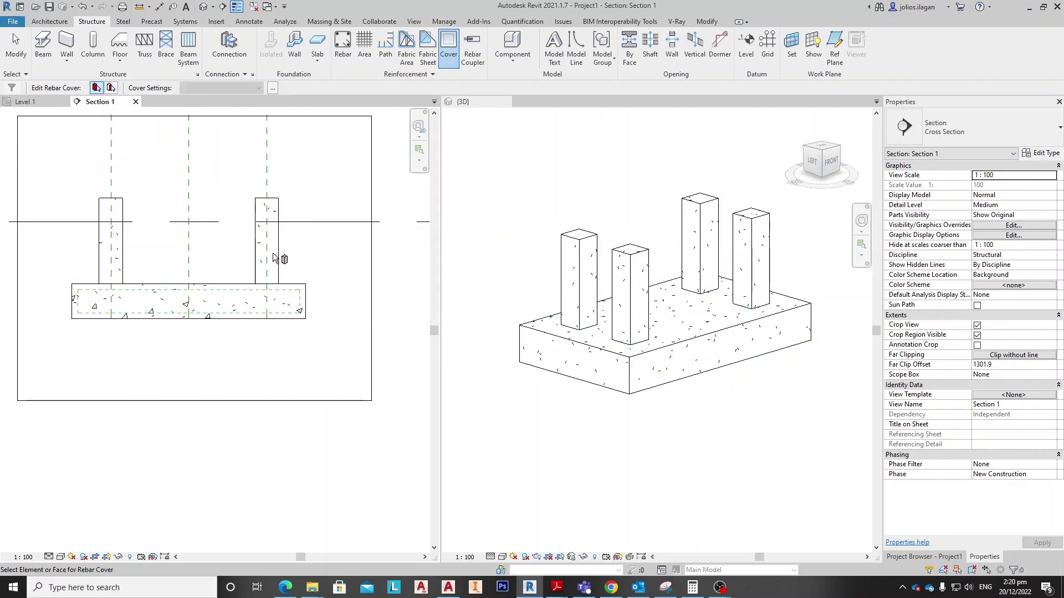
Step: Set the rebar cover of the right-hand column in the section to 75mm Cover
click(274, 270)
scroll(245, 252, up, 2)
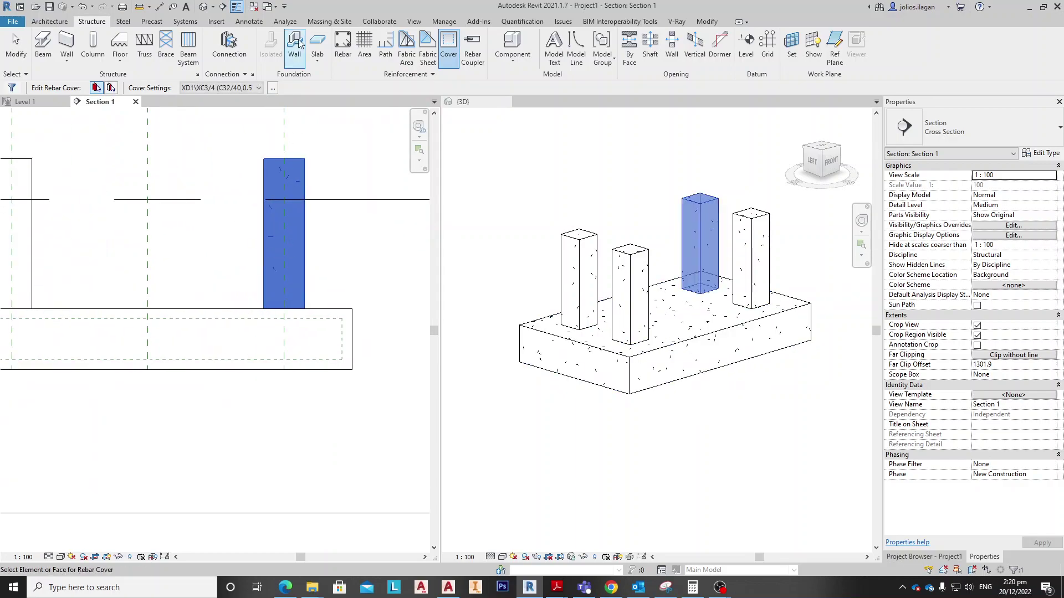
click(224, 92)
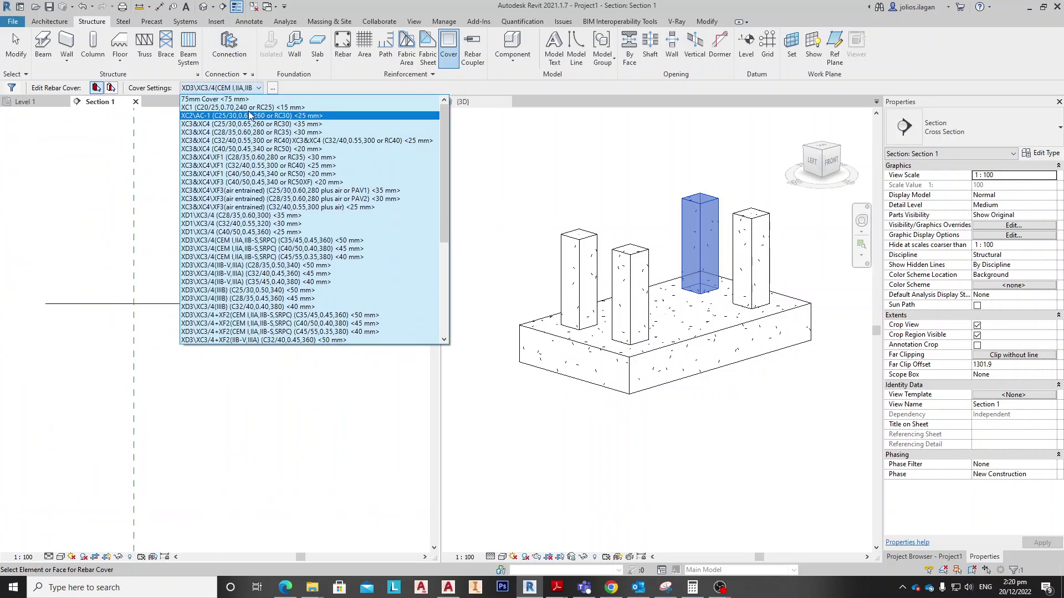
click(225, 105)
scroll(245, 230, down, 4)
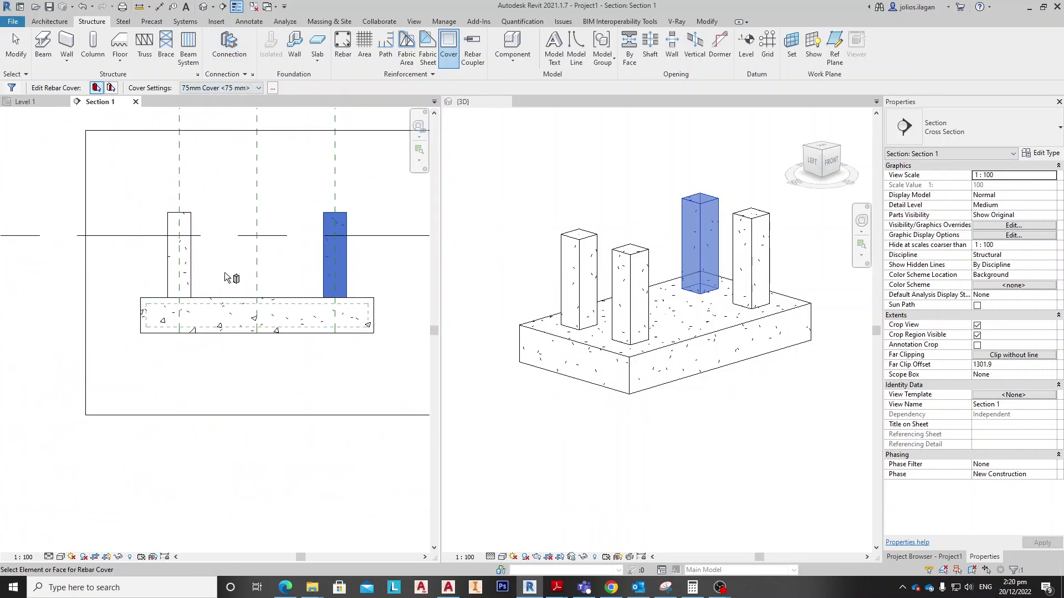
scroll(192, 253, up, 2)
scroll(201, 256, down, 2)
click(281, 197)
key(Escape)
click(532, 250)
scroll(533, 250, down, 2)
scroll(616, 219, up, 1)
middle_drag(698, 222, 617, 260)
scroll(617, 263, down, 1)
middle_drag(637, 298, 682, 224)
drag(682, 220, 477, 272)
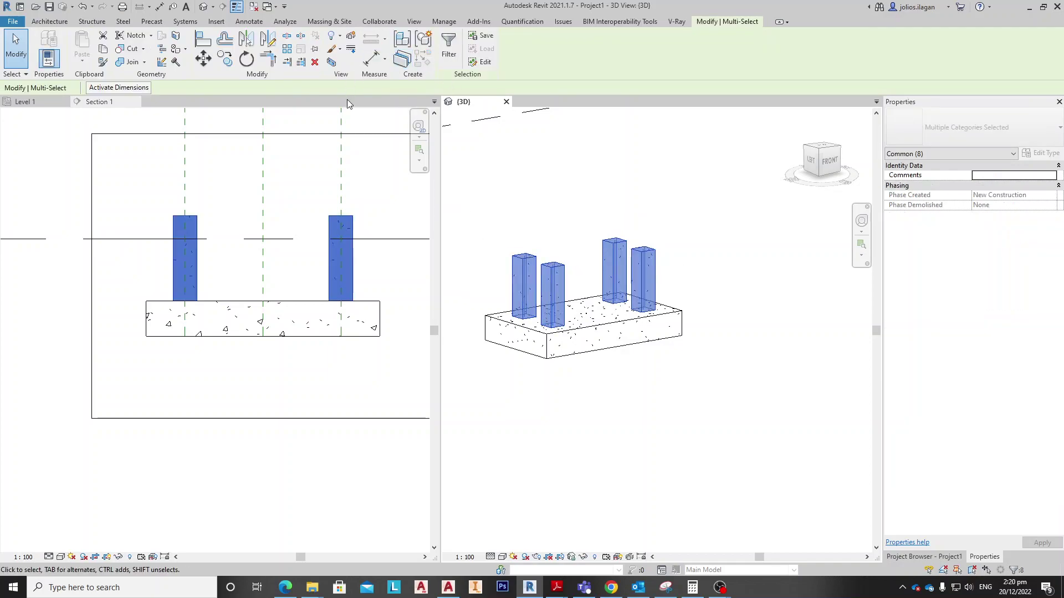
key(Escape)
click(465, 56)
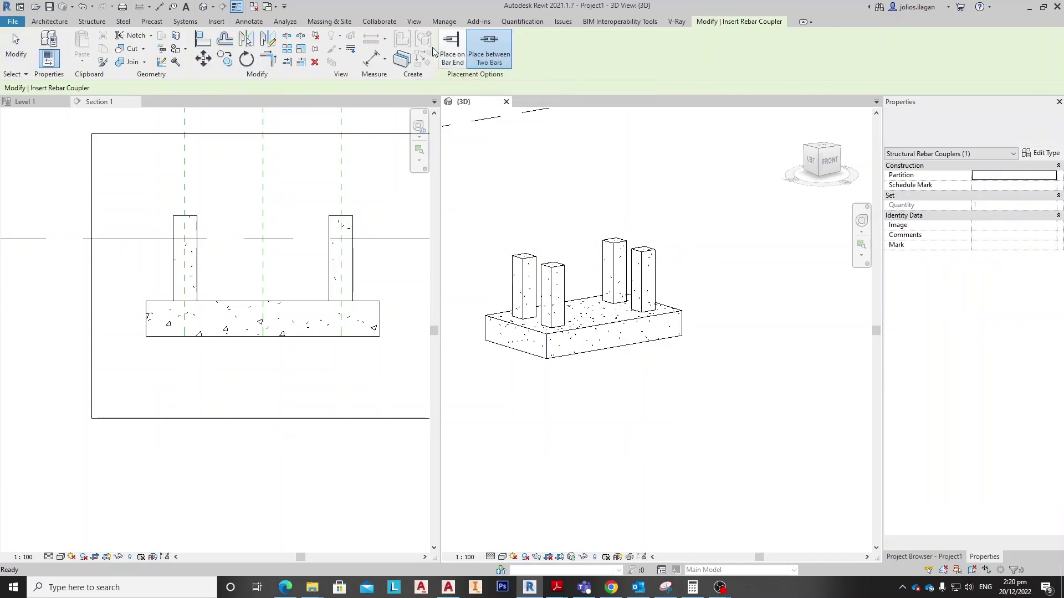
key(Escape)
Step: Set the rebar cover of all four columns together to 75mm Cover
drag(687, 233, 469, 274)
click(224, 89)
click(232, 89)
click(242, 88)
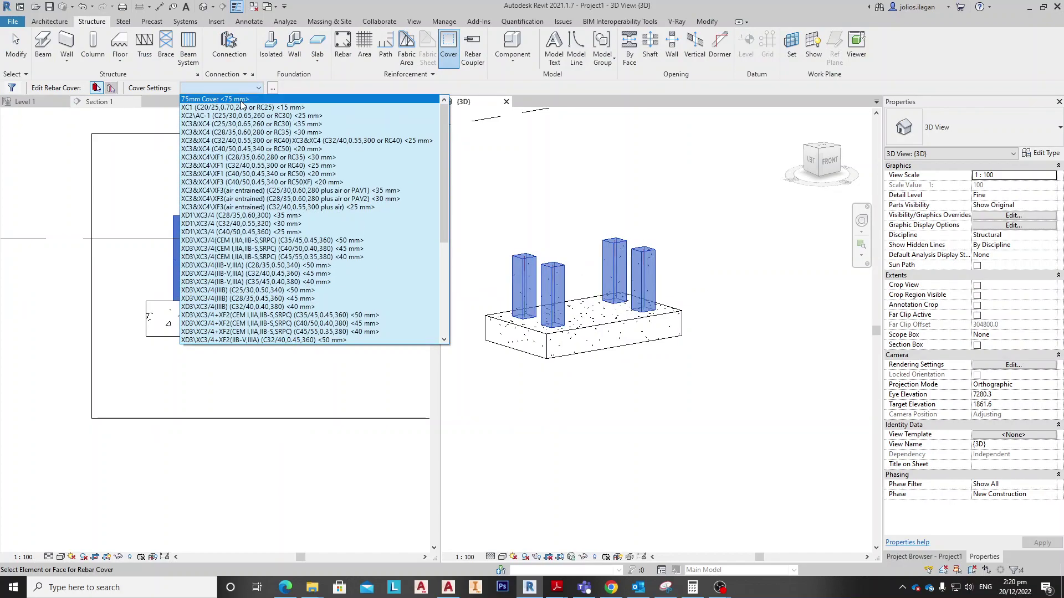
click(242, 99)
click(277, 377)
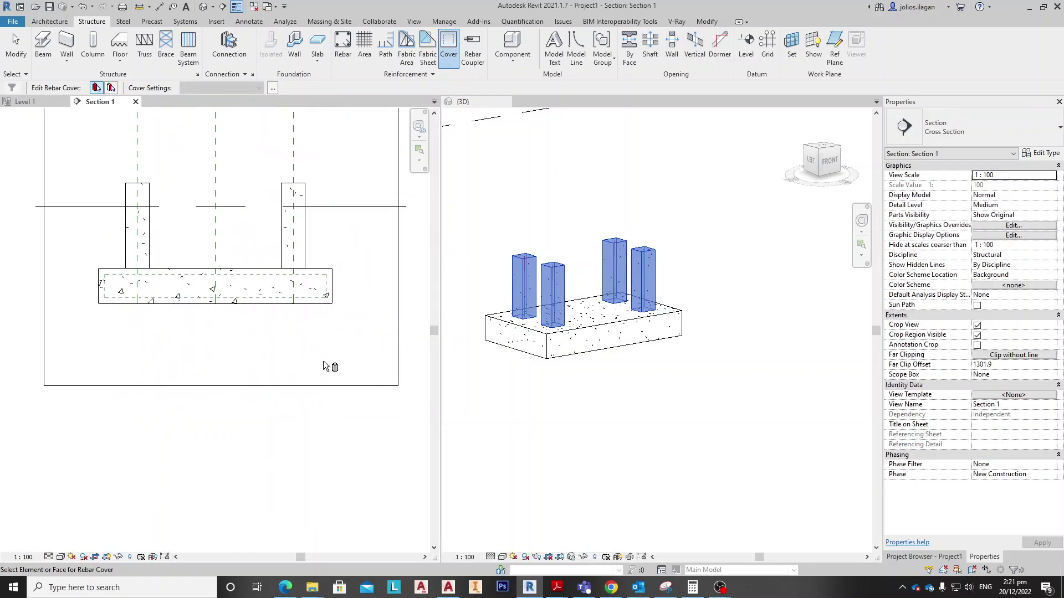
middle_drag(261, 289, 253, 292)
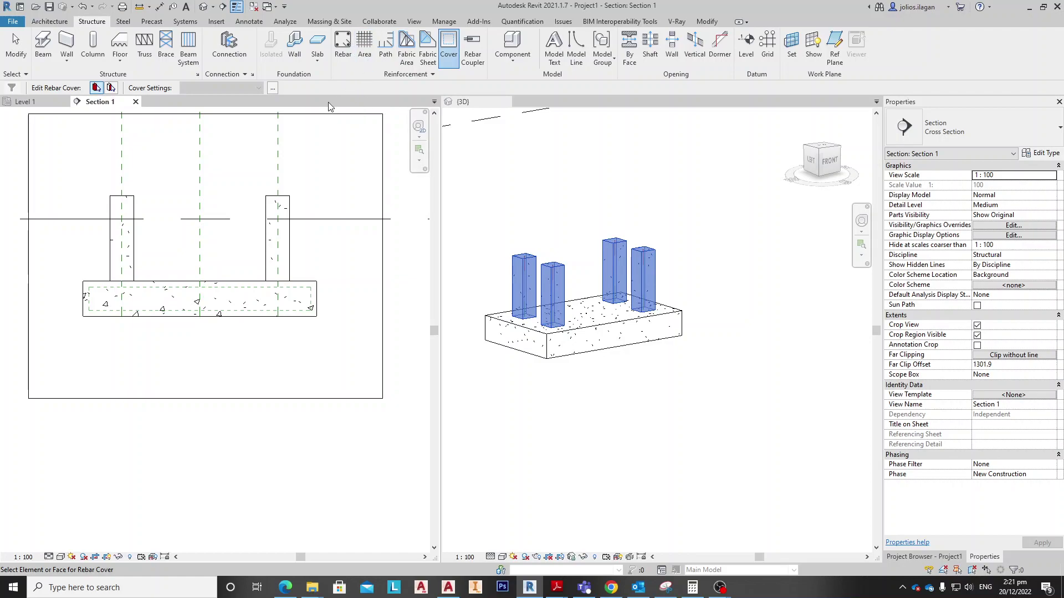
Step: Start the Rebar command in the section view and choose the U-shaped bar, shape 21
click(343, 55)
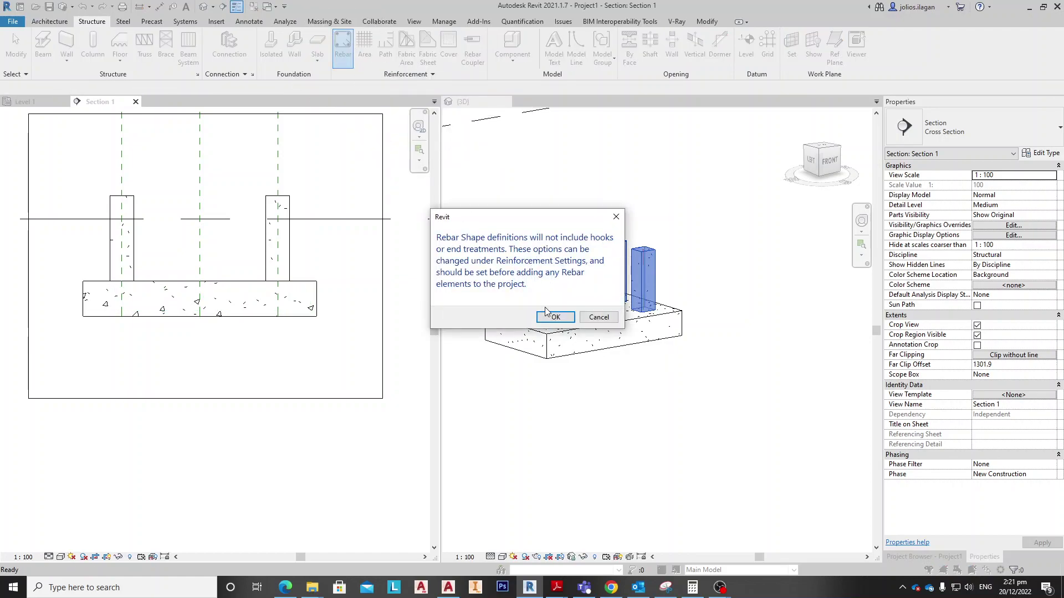
click(545, 314)
scroll(775, 320, down, 15)
scroll(801, 358, down, 10)
scroll(770, 432, down, 10)
scroll(780, 465, down, 4)
scroll(778, 461, up, 3)
scroll(776, 451, up, 6)
scroll(772, 442, up, 4)
scroll(770, 437, up, 3)
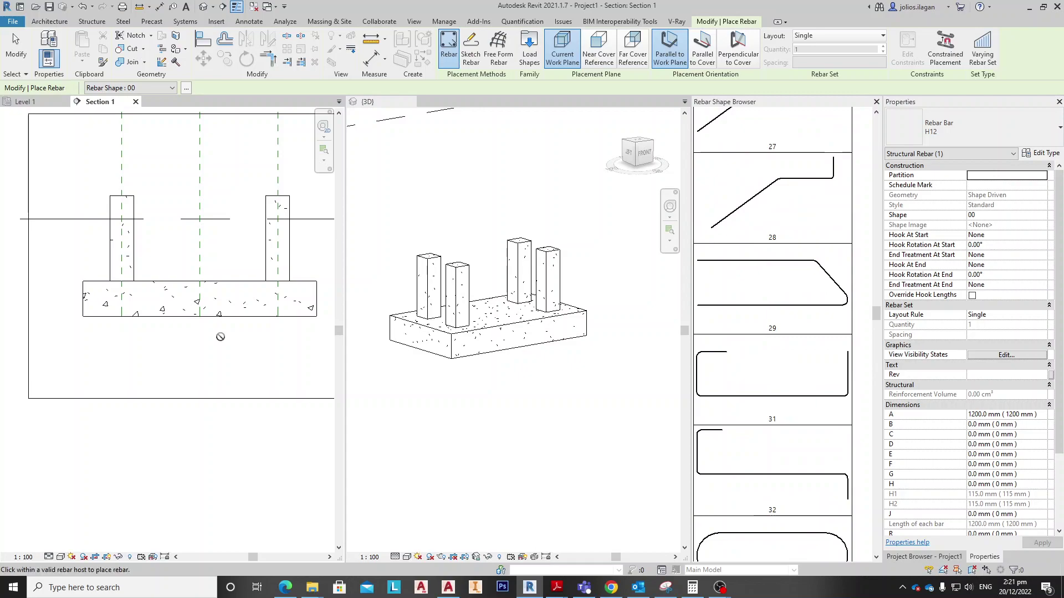
scroll(241, 324, up, 2)
scroll(795, 380, up, 1)
scroll(798, 360, up, 5)
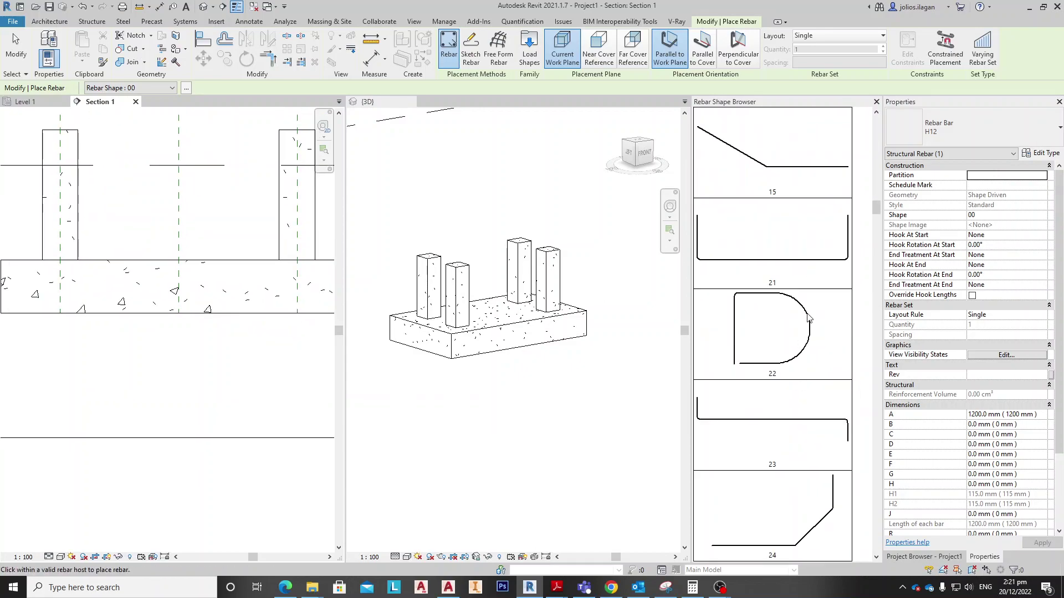
click(801, 241)
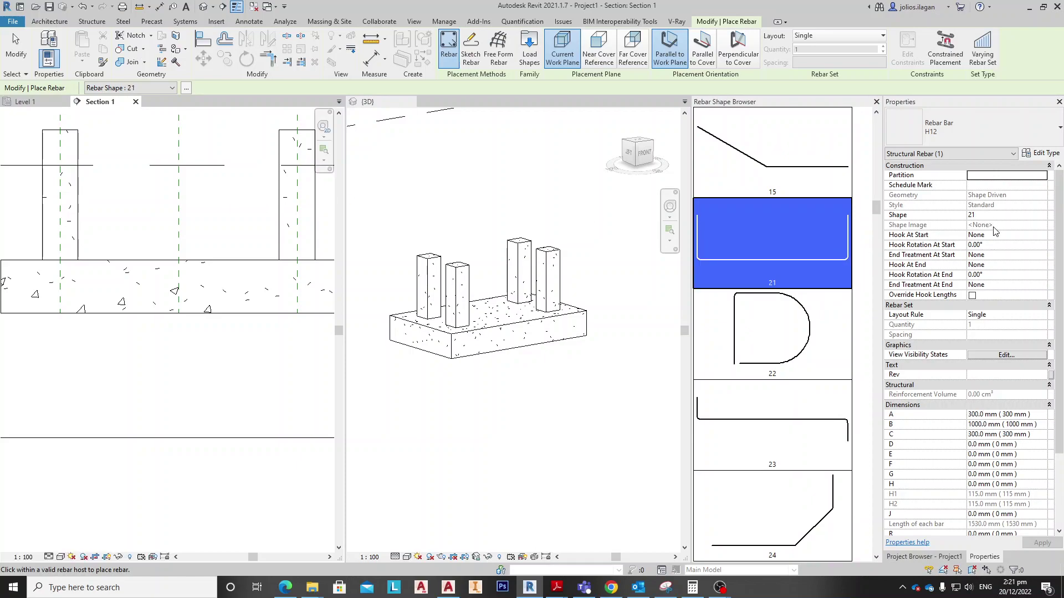
Step: Place an H20 bar of the chosen shape along the bottom of the footing, with its legs pointing up
click(982, 128)
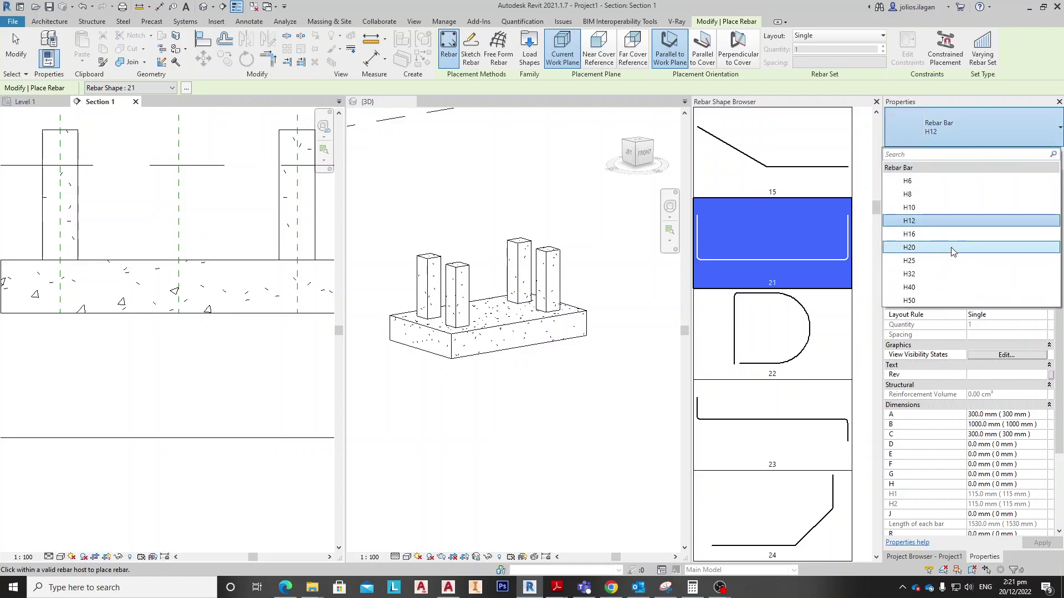
click(953, 252)
scroll(191, 293, down, 3)
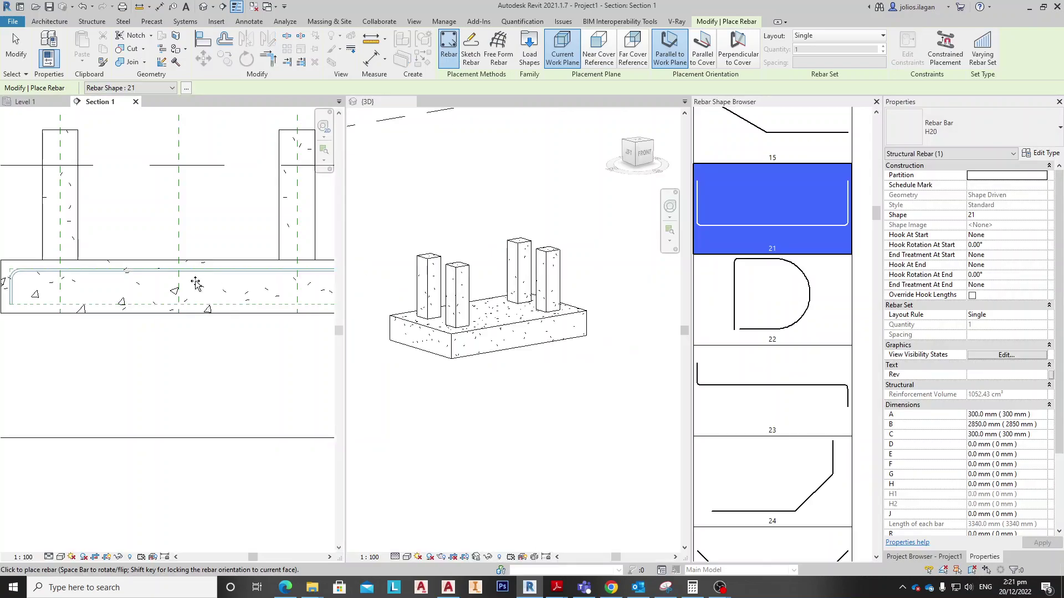
scroll(191, 294, up, 3)
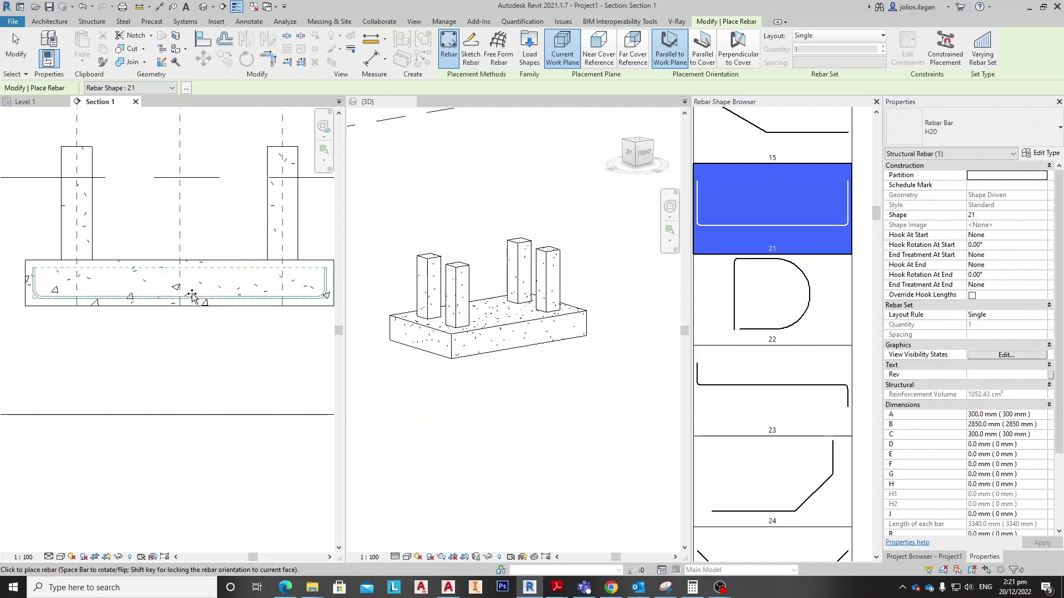
middle_drag(191, 295, 186, 272)
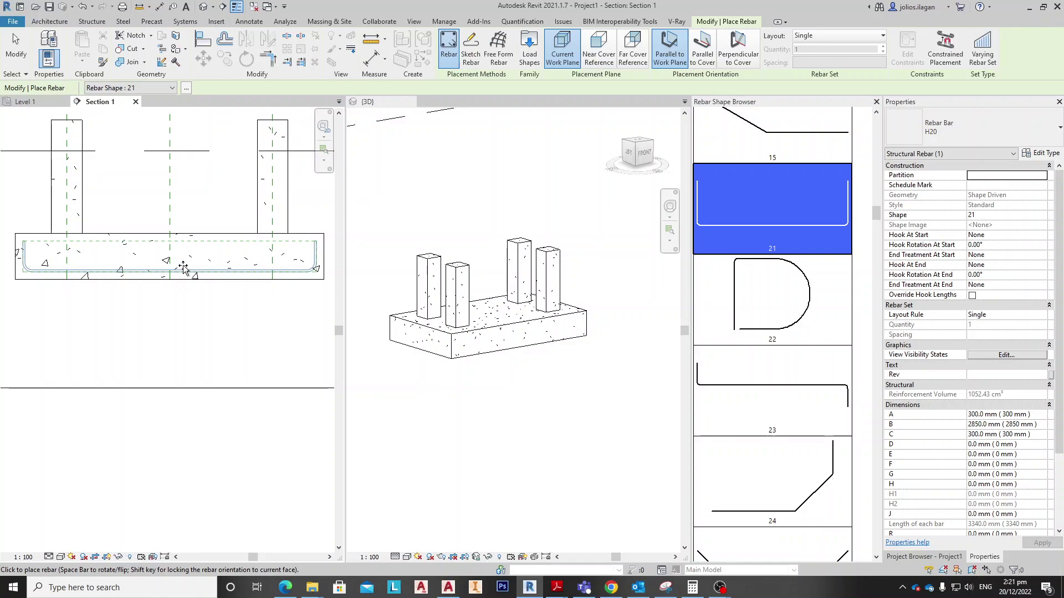
click(184, 268)
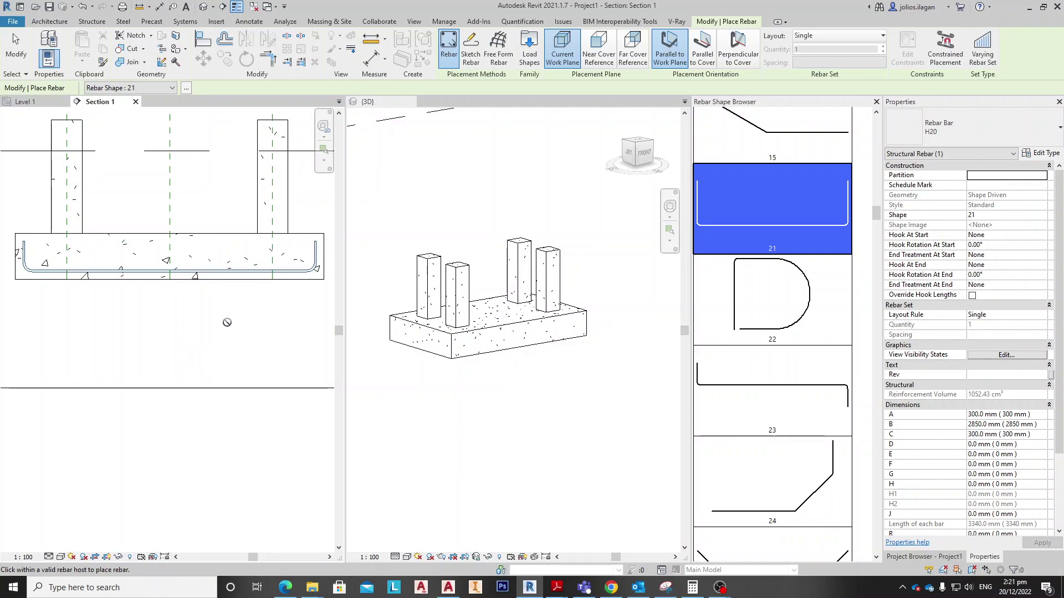
key(Escape)
Step: Switch the 3D view's visual style to Wireframe to reveal the bar inside the footing
click(593, 394)
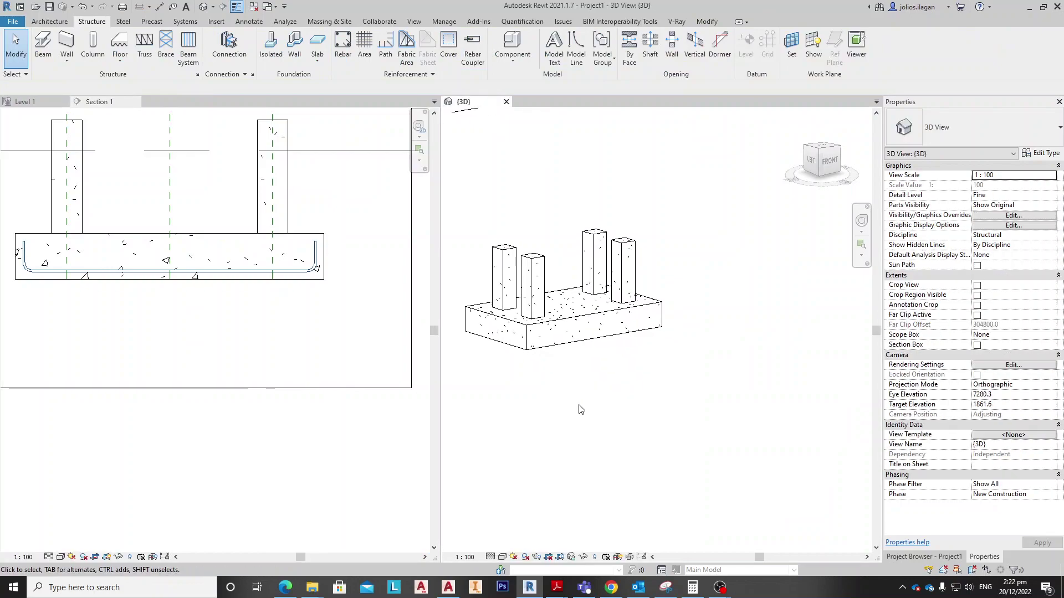
middle_drag(591, 361, 644, 349)
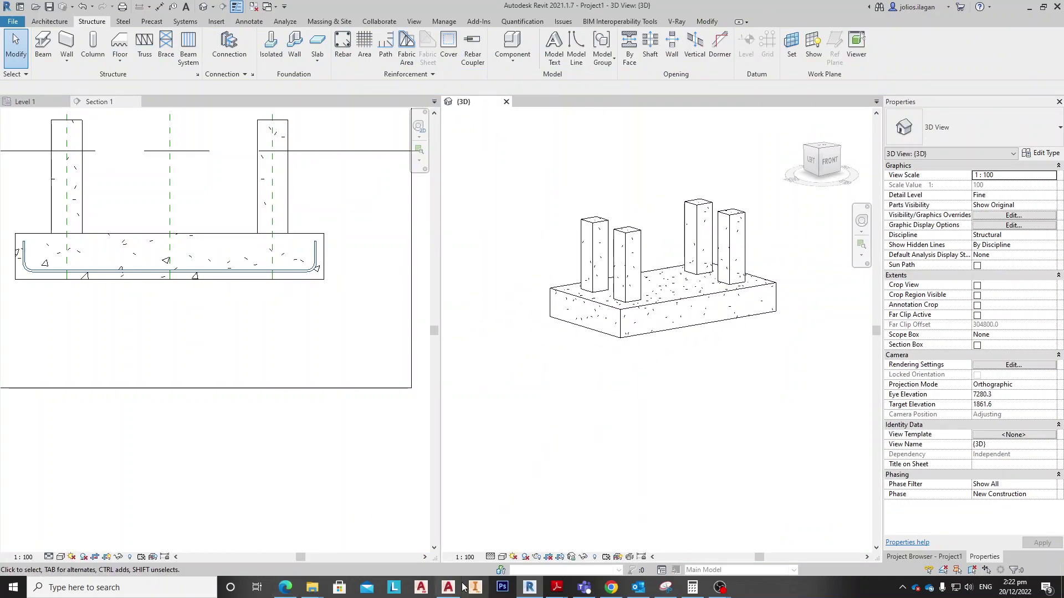
click(491, 557)
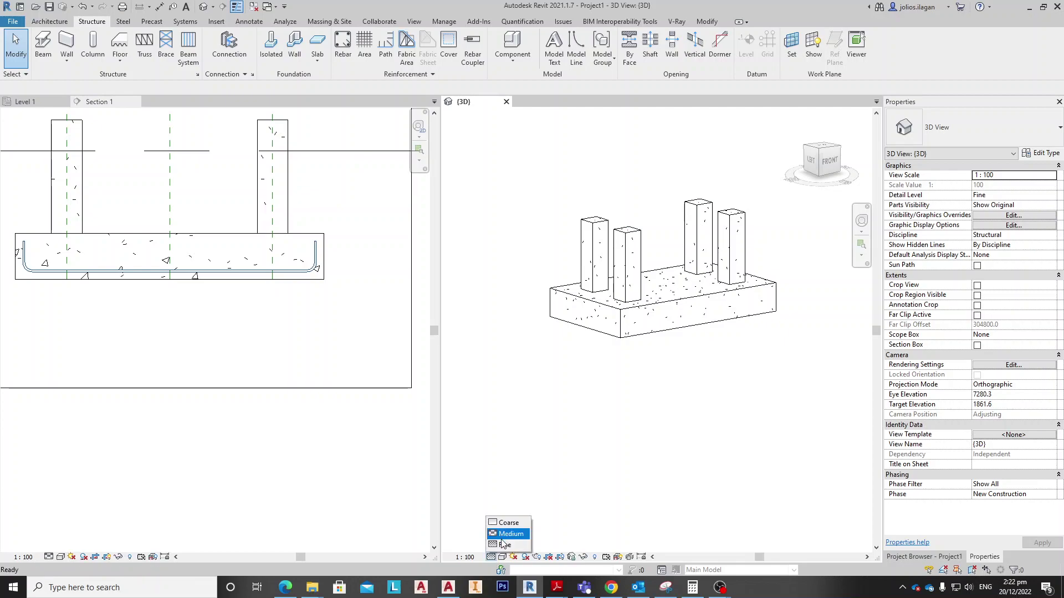
click(502, 557)
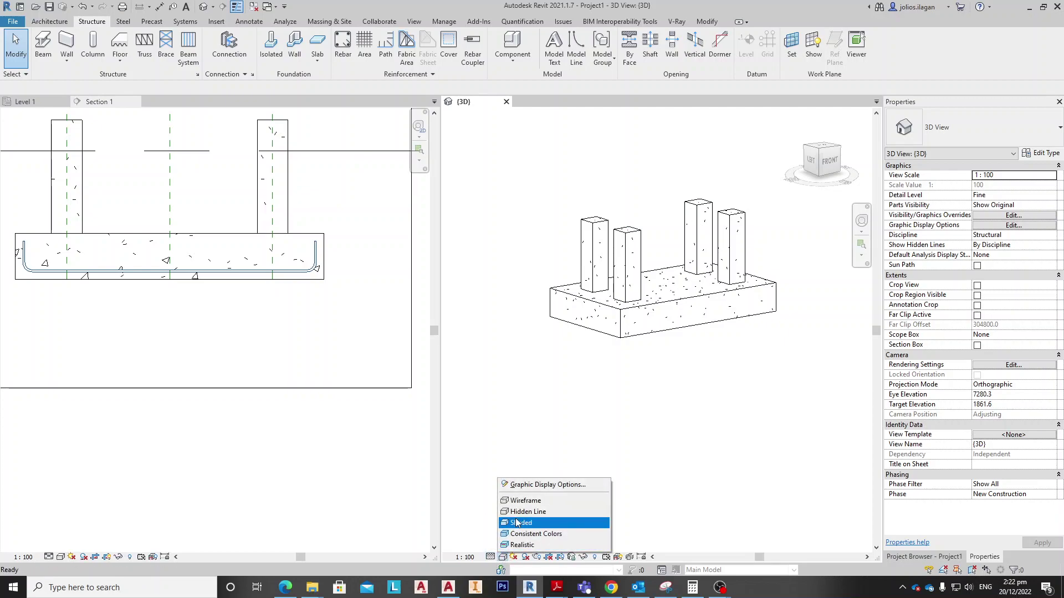
click(525, 501)
scroll(601, 342, up, 4)
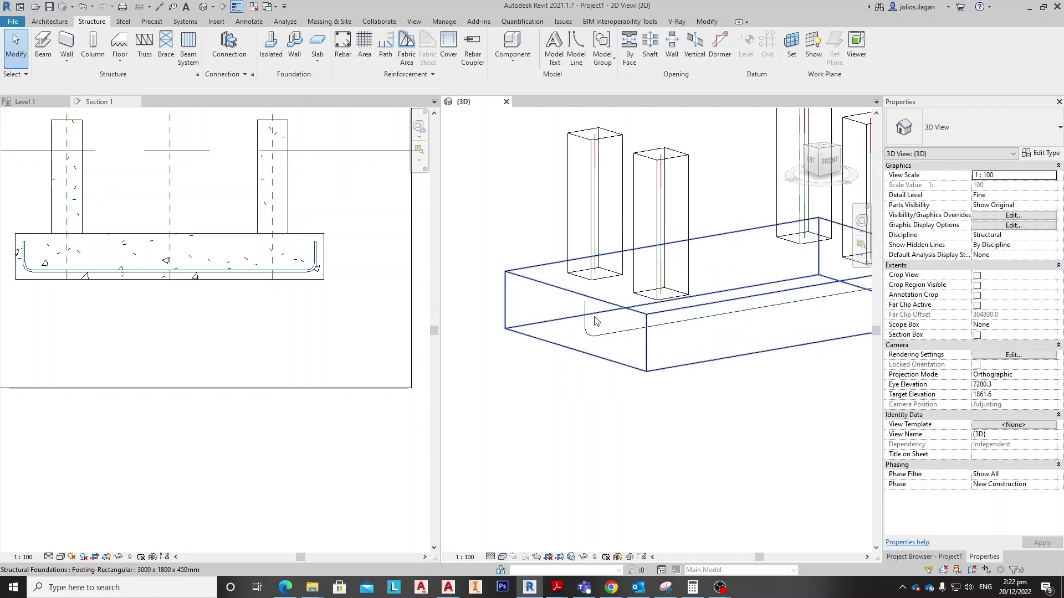
Step: Distribute the longitudinal H20 U-bar across the footing as a rebar set with Maximum Spacing layout at 200 mm
click(601, 342)
scroll(554, 388, down, 3)
shift+middle_drag(554, 388, 644, 464)
scroll(707, 424, up, 4)
middle_drag(708, 424, 687, 385)
mouse_move(719, 462)
shift+middle_down()
mouse_move(632, 461)
mouse_move(702, 465)
mouse_move(697, 483)
mouse_move(678, 459)
mouse_move(696, 471)
shift+middle_up()
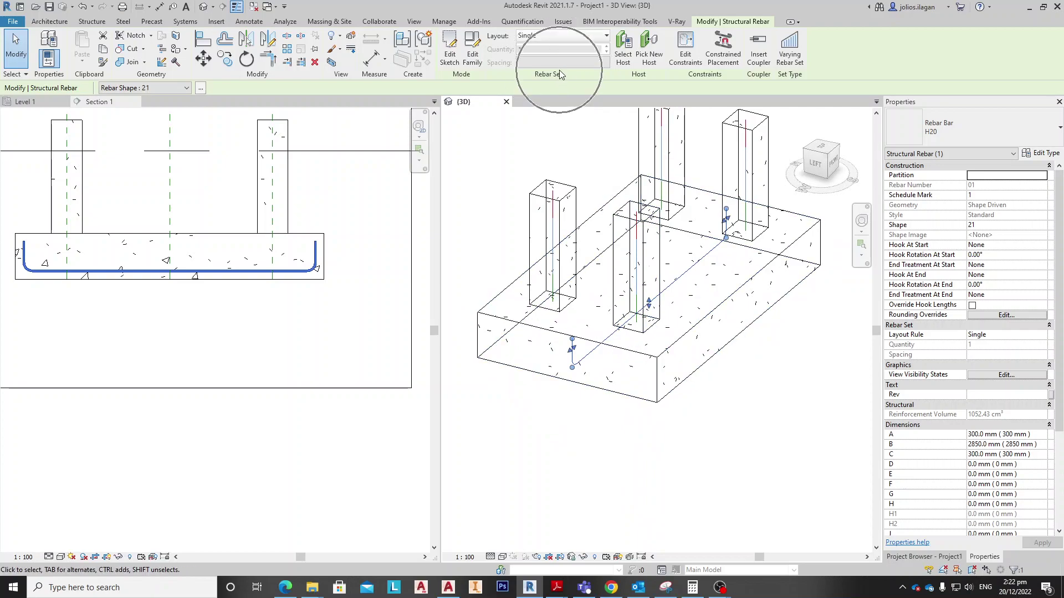
click(559, 40)
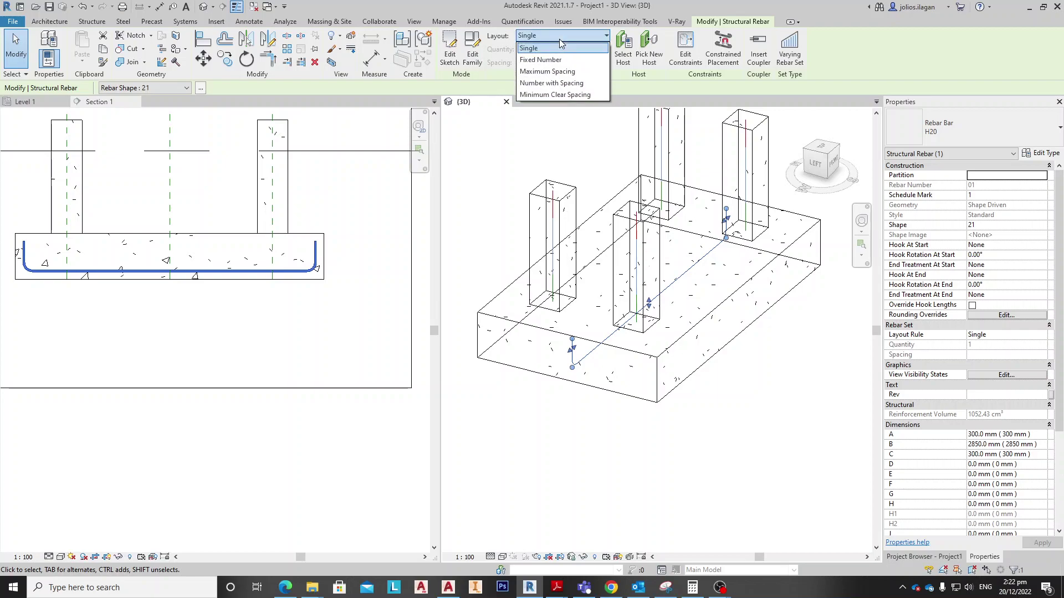
click(560, 72)
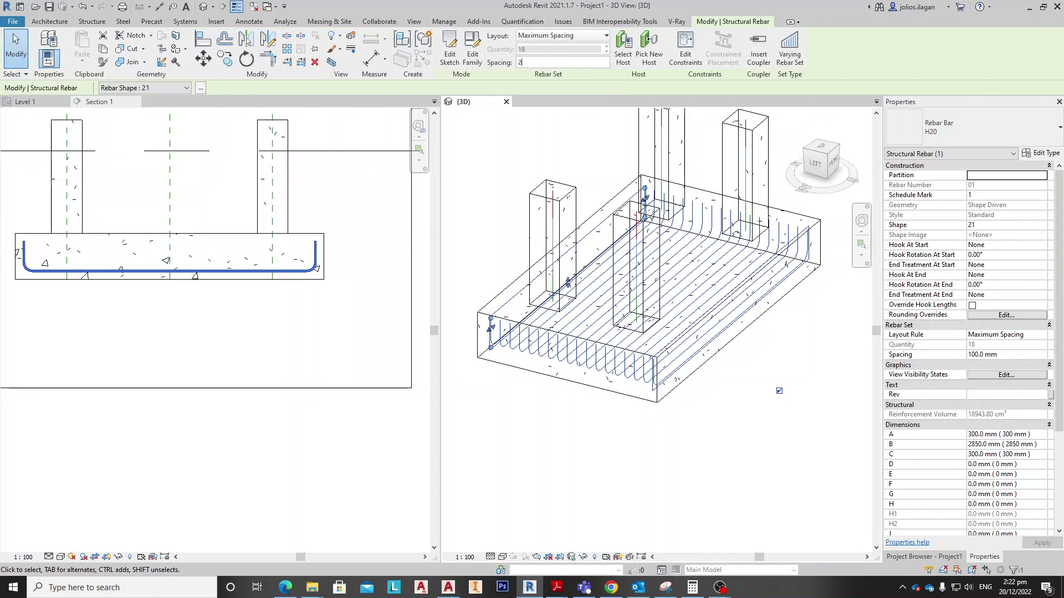
text(200)
key(Return)
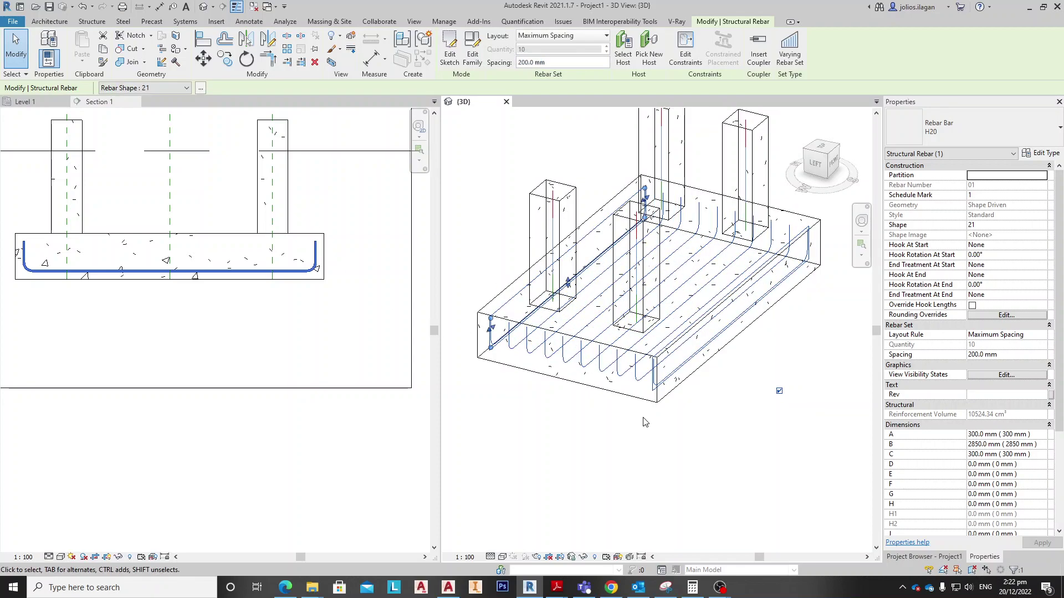
scroll(752, 522, down, 1)
click(735, 462)
scroll(702, 444, down, 1)
middle_drag(694, 439, 566, 373)
scroll(619, 436, up, 2)
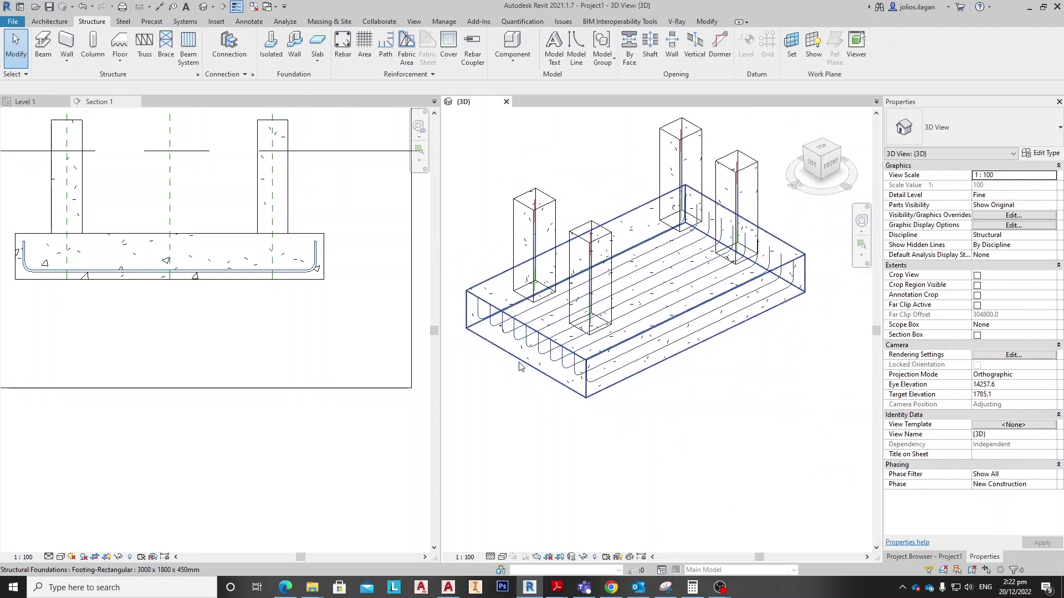
Step: Set the longitudinal rebar set's view visibility to display as solid in the {3D} view
click(552, 354)
shift+middle_drag(589, 444, 576, 382)
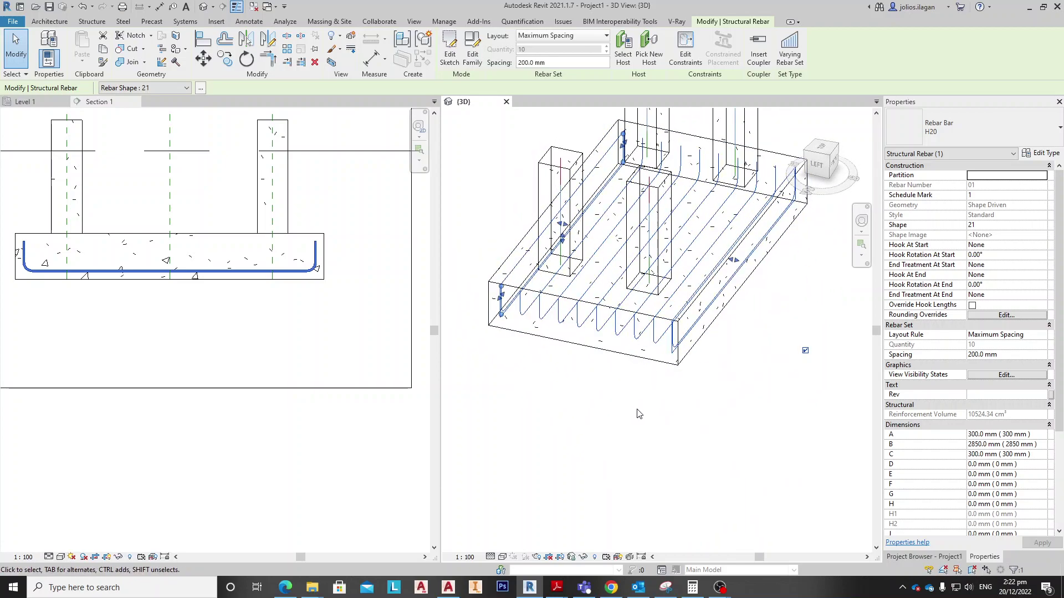
scroll(484, 284, up, 5)
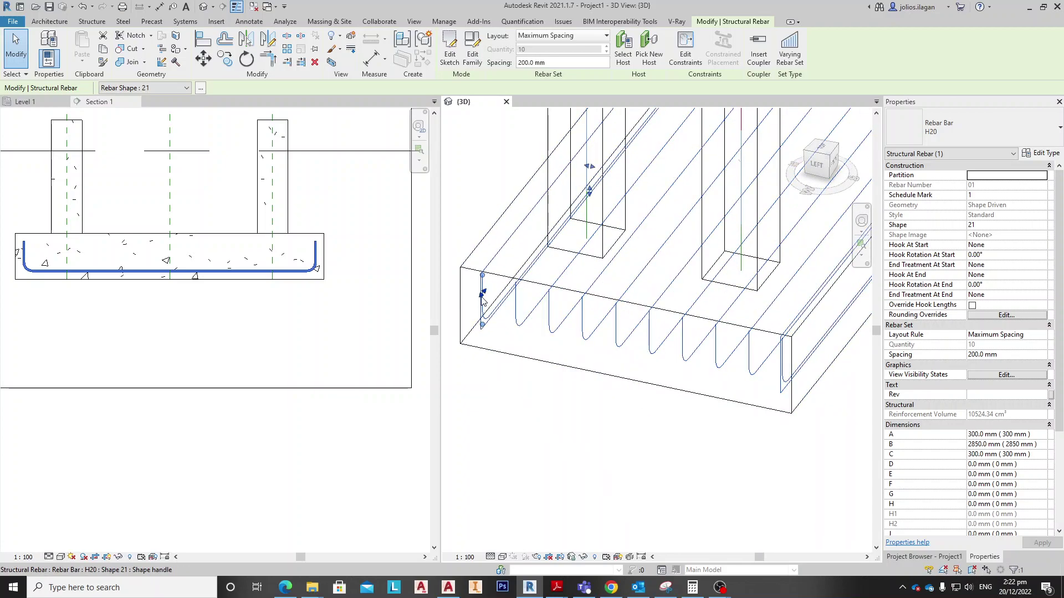
scroll(498, 285, down, 3)
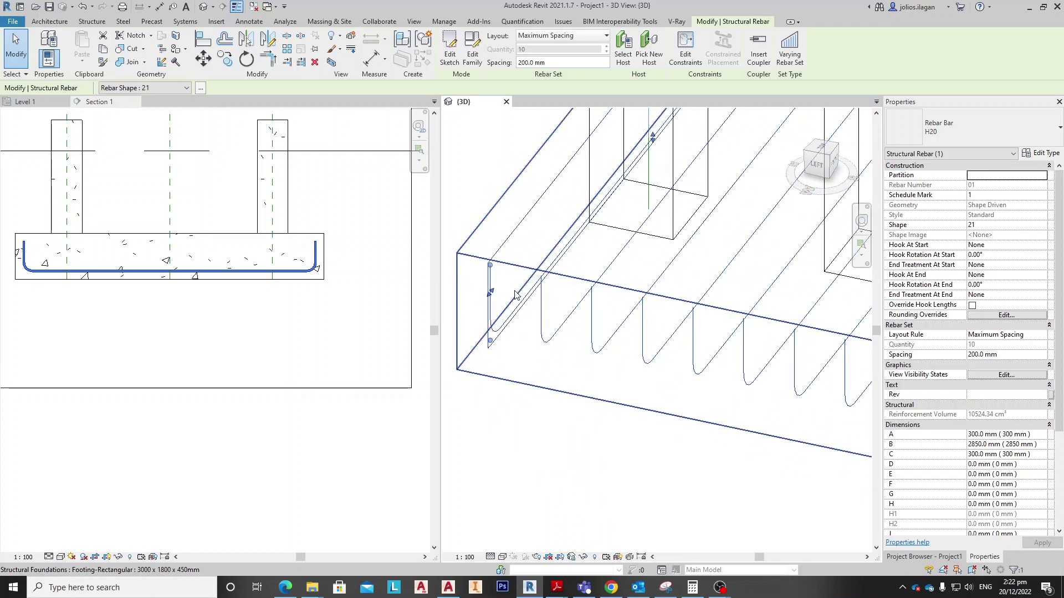
mouse_move(443, 366)
shift+middle_down()
mouse_move(582, 360)
mouse_move(560, 369)
mouse_move(582, 356)
mouse_move(592, 382)
shift+middle_up()
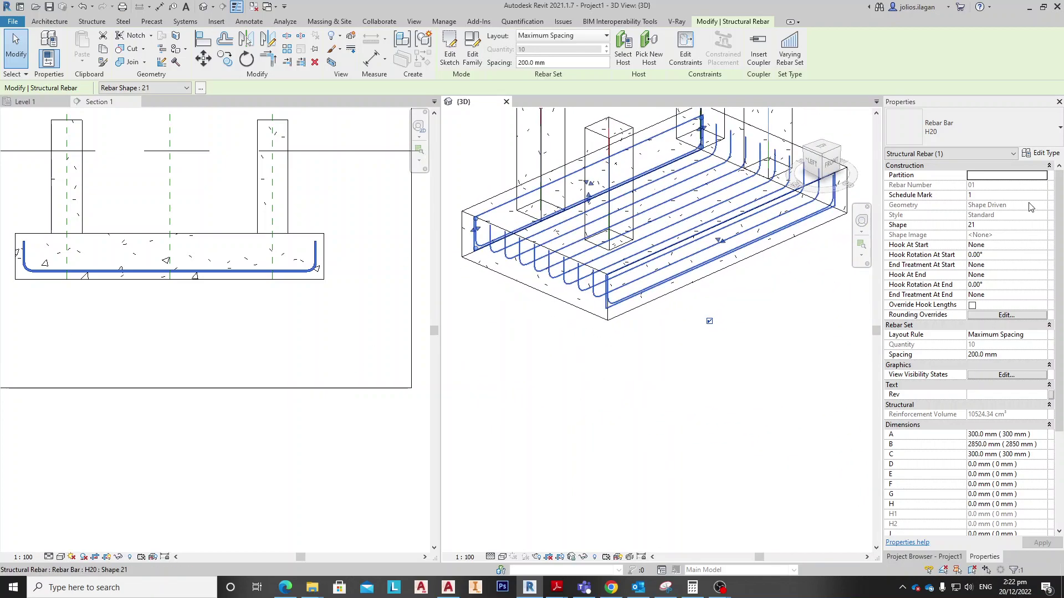
click(999, 375)
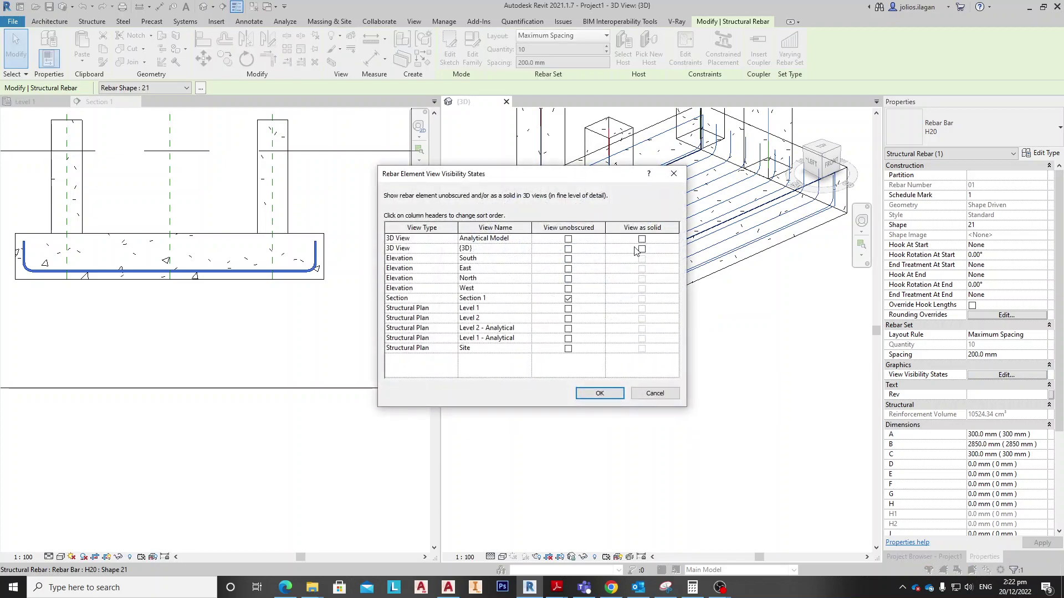
click(642, 250)
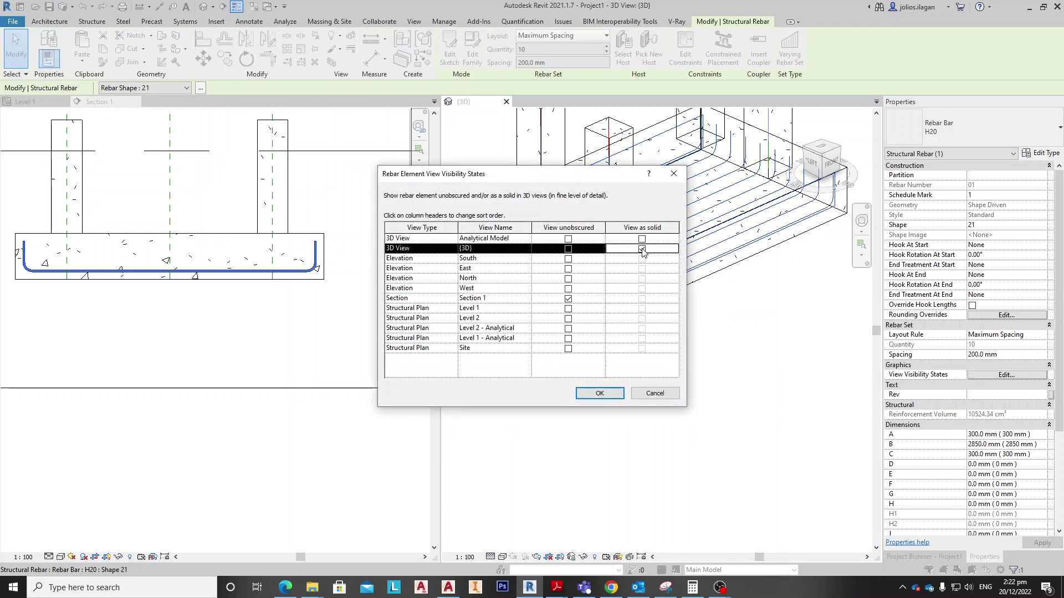
click(601, 393)
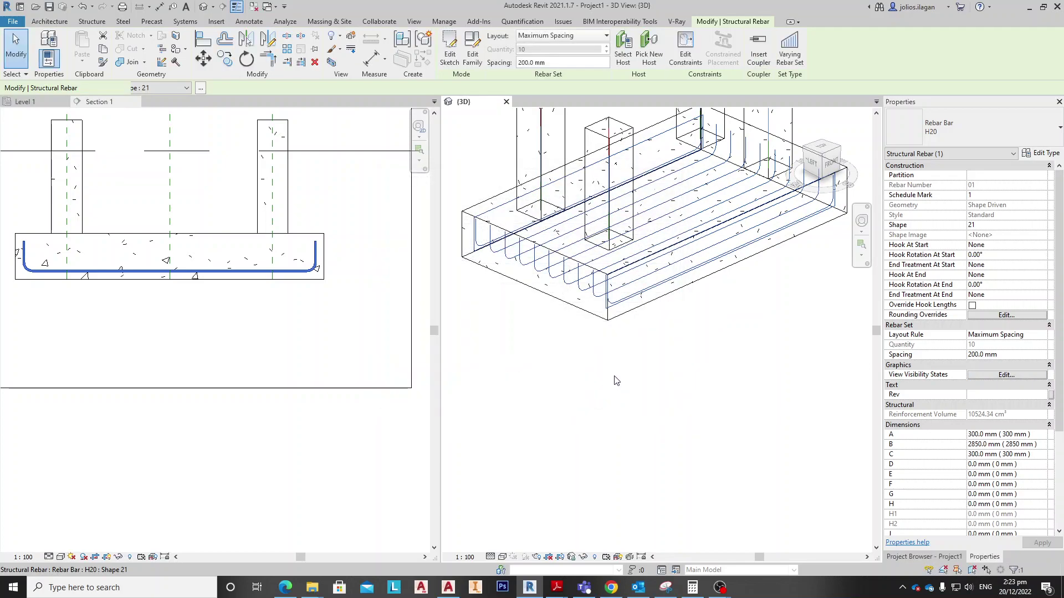
key(Escape)
shift+middle_drag(537, 274, 562, 346)
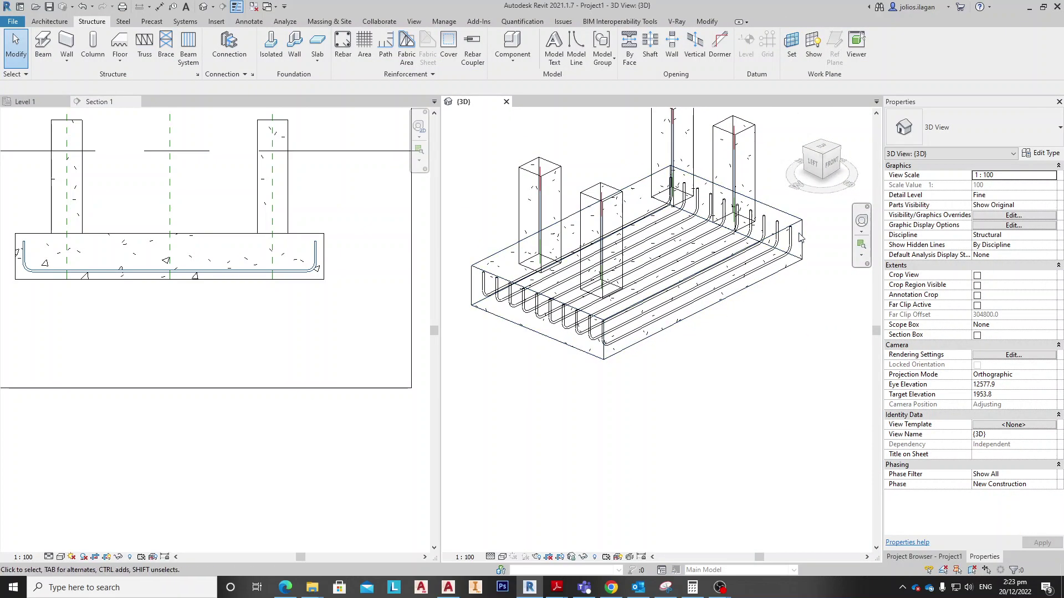
scroll(517, 360, up, 2)
scroll(537, 383, down, 1)
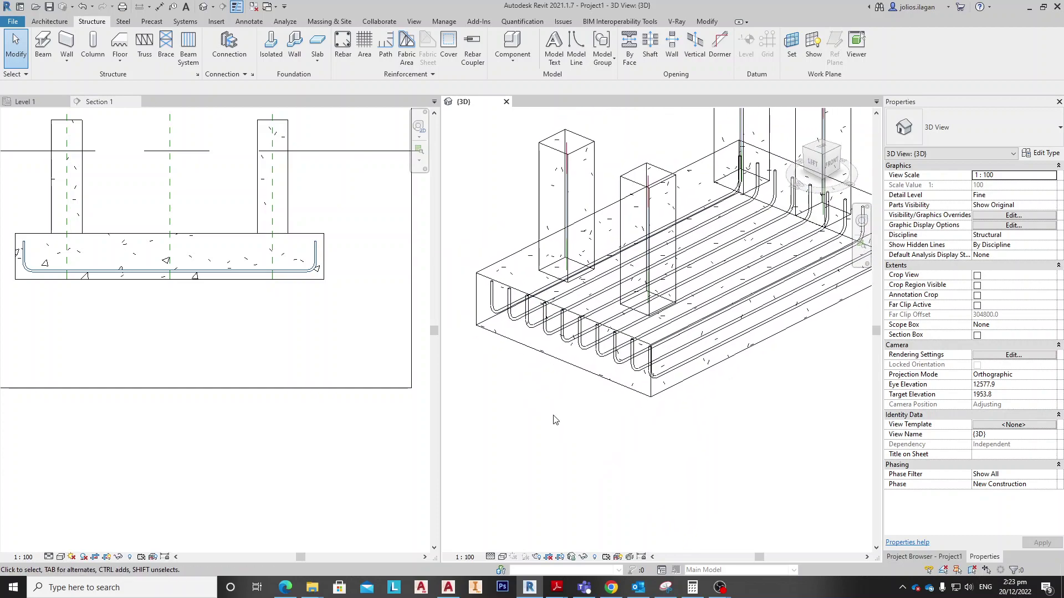
Step: Place a shape 21 H20 bar Perpendicular to Cover at the footing's centre in Section 1, with its legs pointing up
click(252, 316)
scroll(351, 310, down, 2)
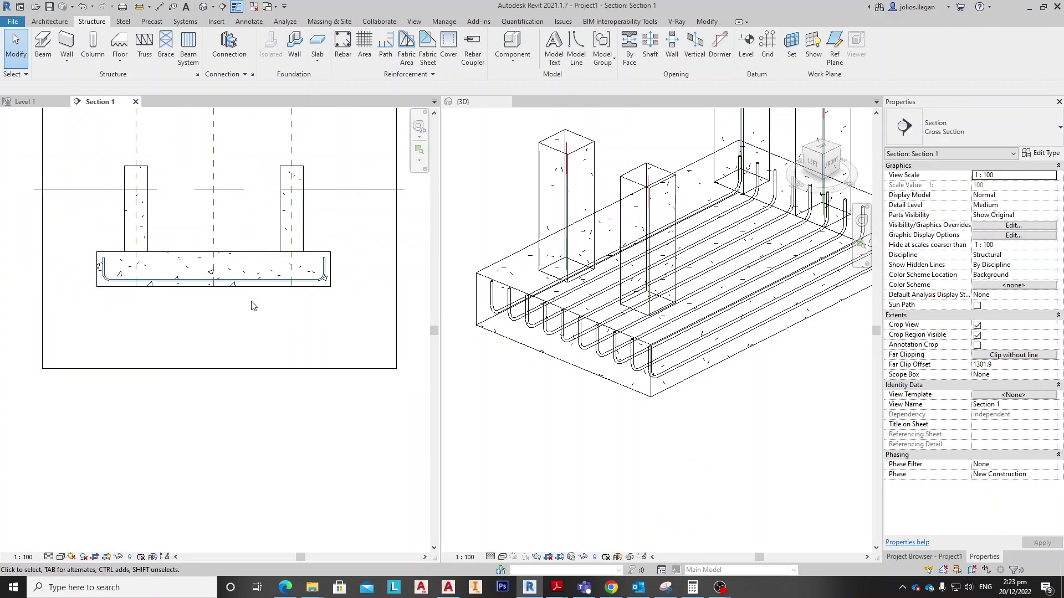
click(349, 46)
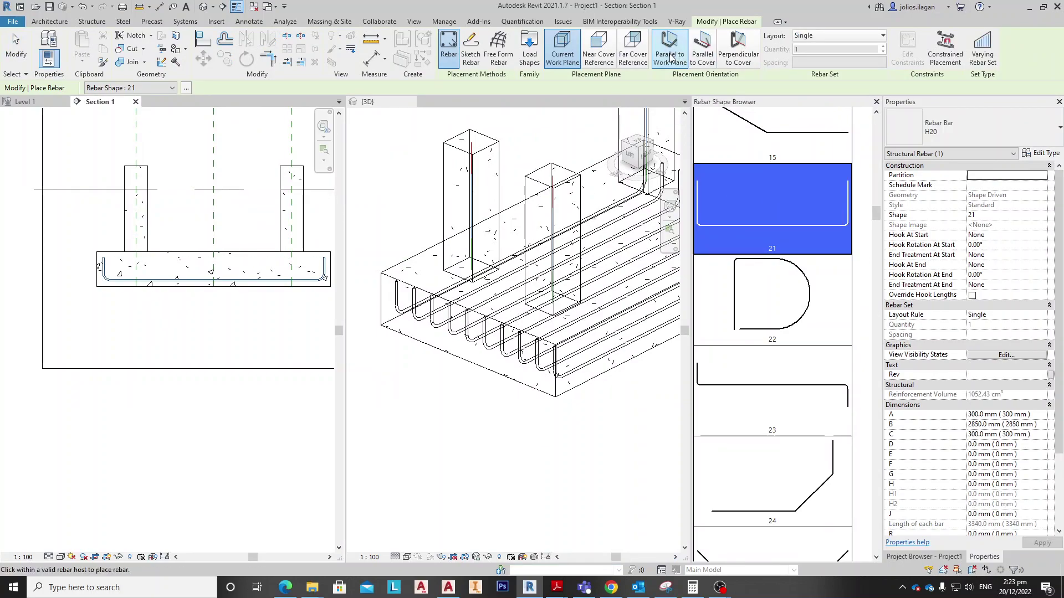
click(734, 55)
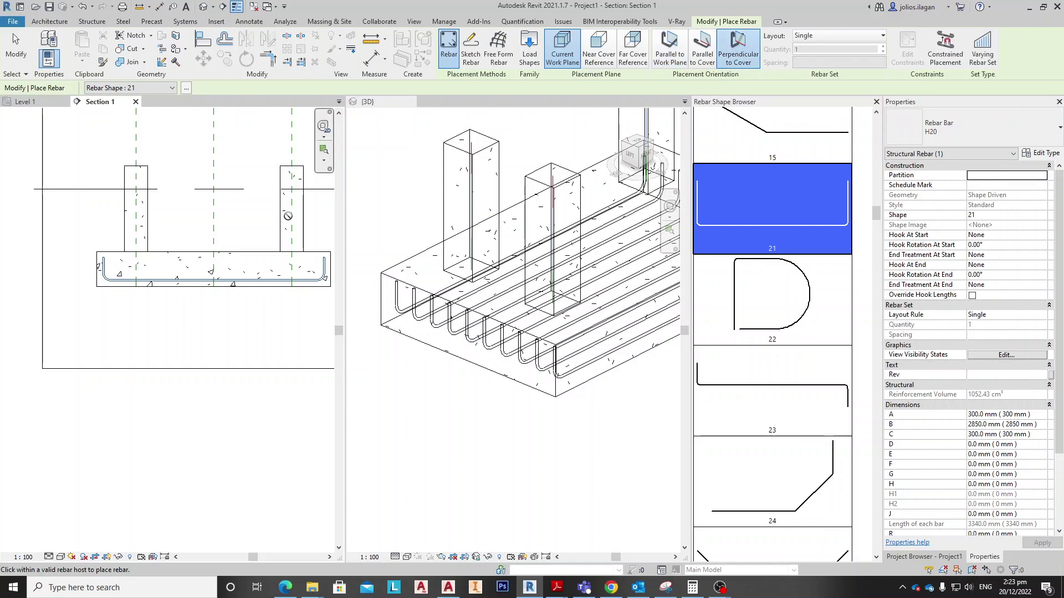
scroll(198, 275, up, 5)
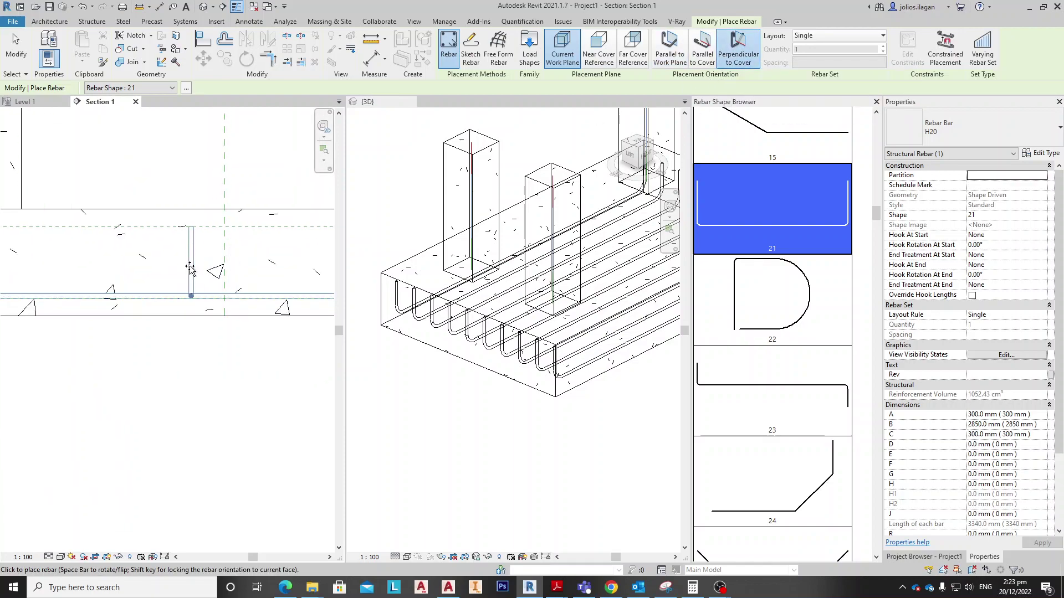
scroll(204, 274, up, 1)
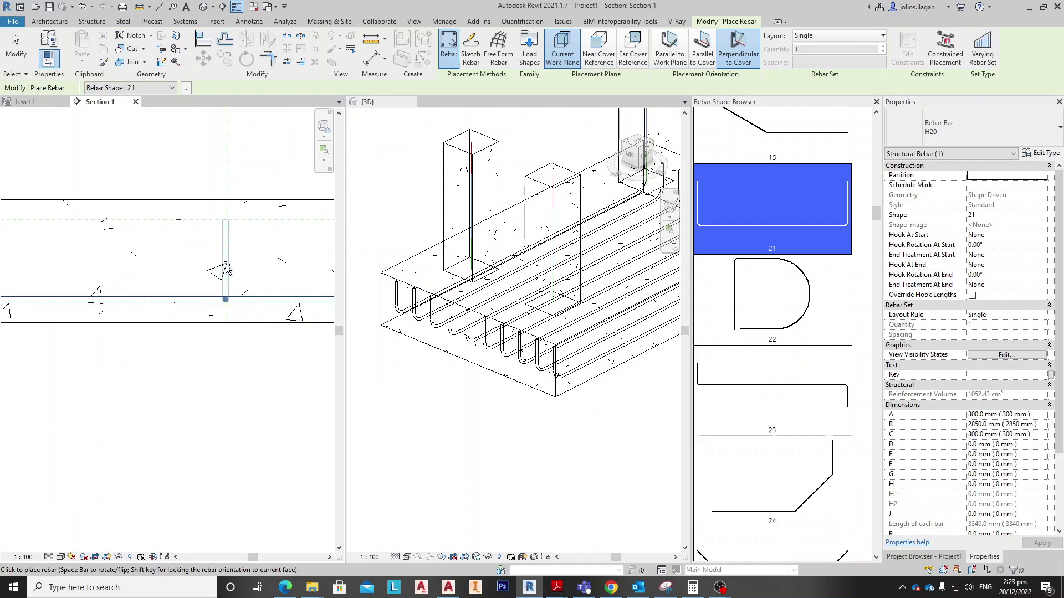
scroll(227, 264, down, 1)
middle_drag(227, 264, 196, 254)
click(197, 253)
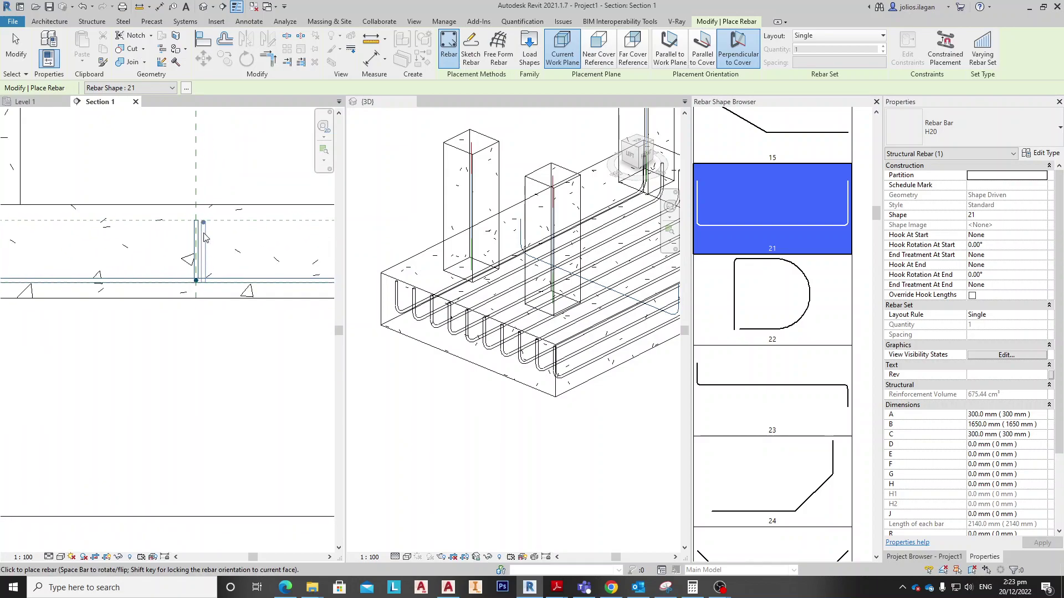
key(Escape)
scroll(200, 243, down, 2)
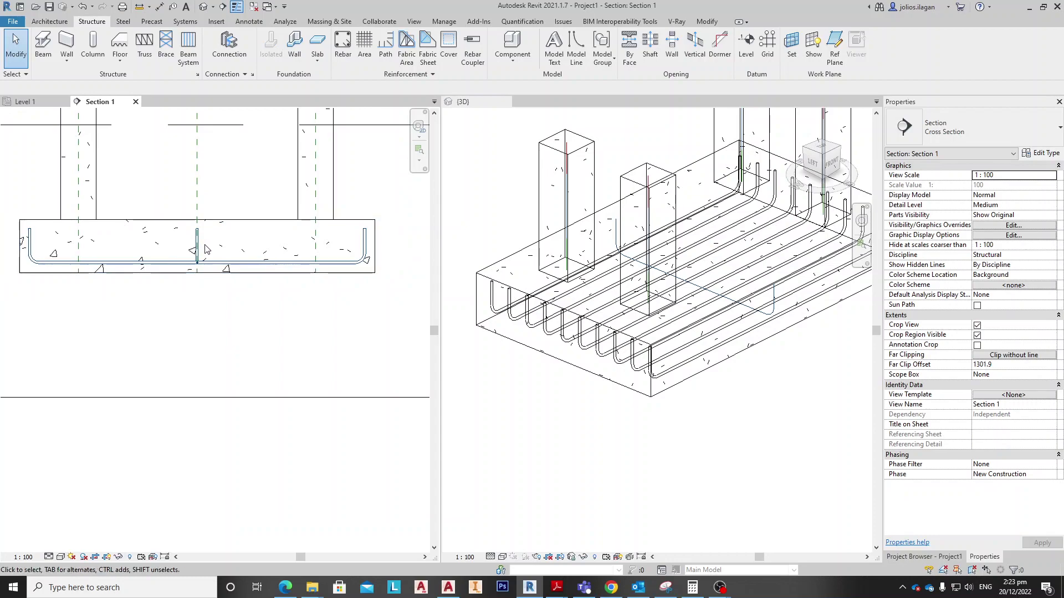
Step: Distribute the new transverse U-bar along the footing with Maximum Spacing layout at 200 mm
click(197, 242)
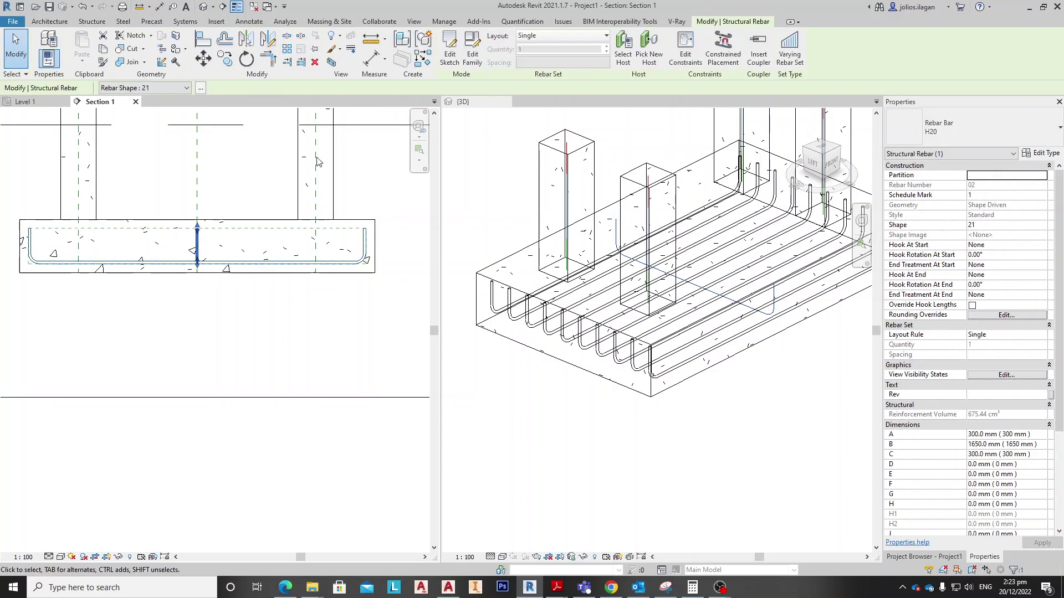
click(548, 37)
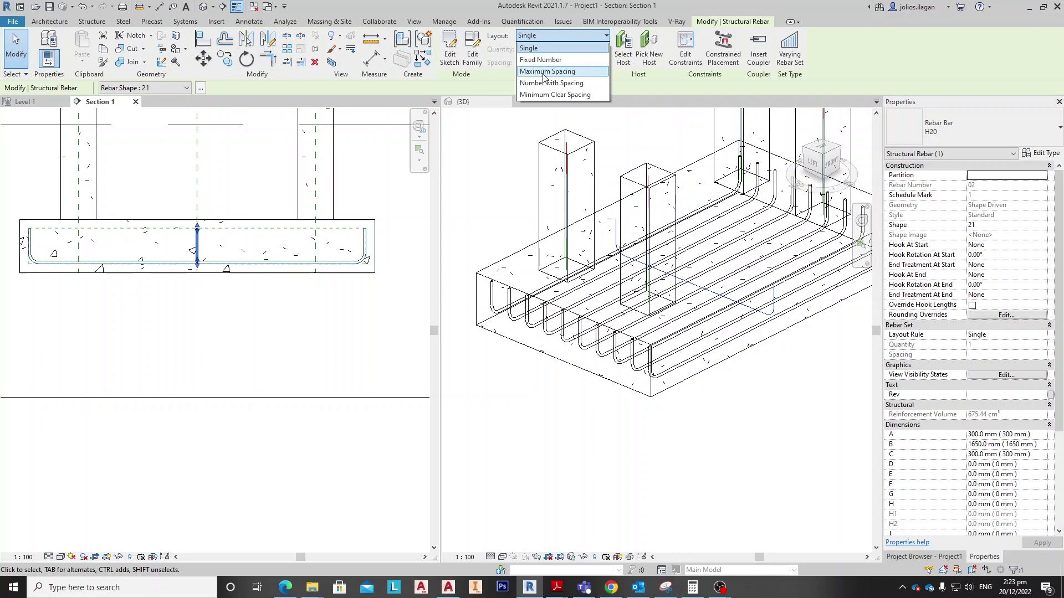
click(541, 73)
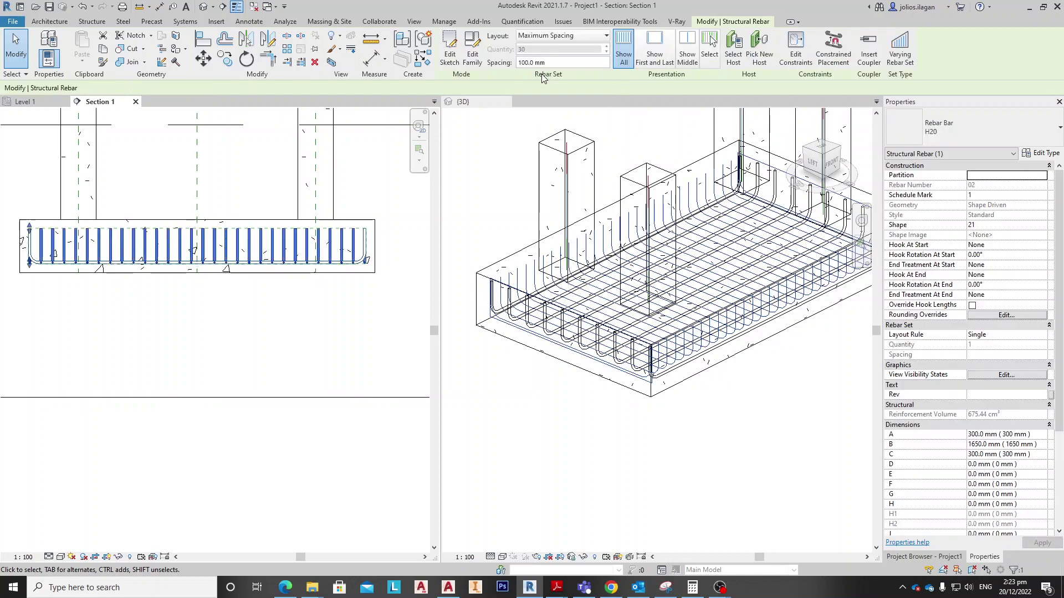
text(200)
key(Return)
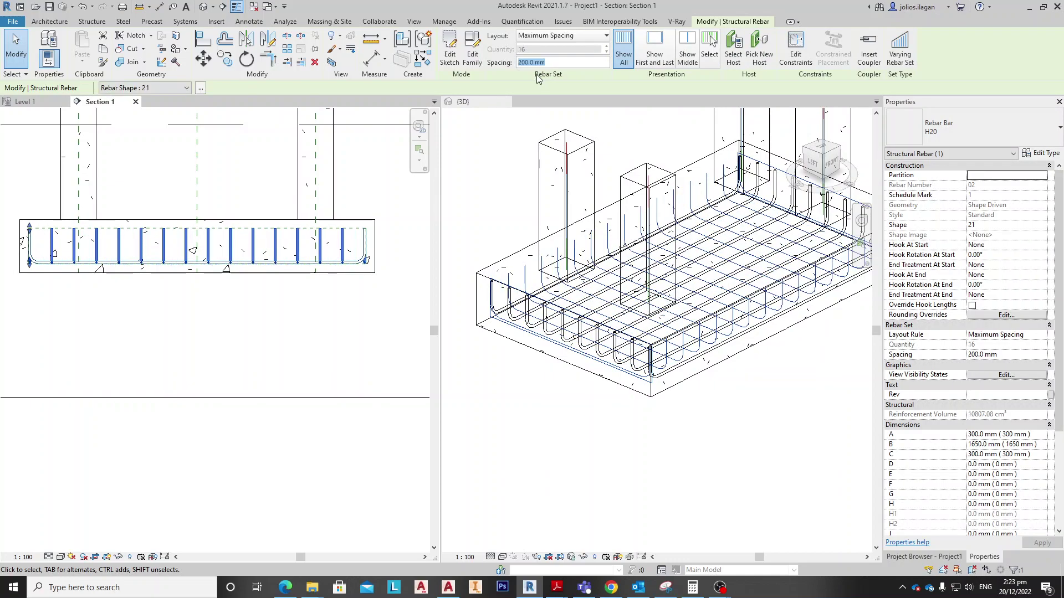
Step: Raise the bottom of the transverse bars onto the longitudinal bars in the section view, shortening their legs to about 280 mm
scroll(50, 261, up, 6)
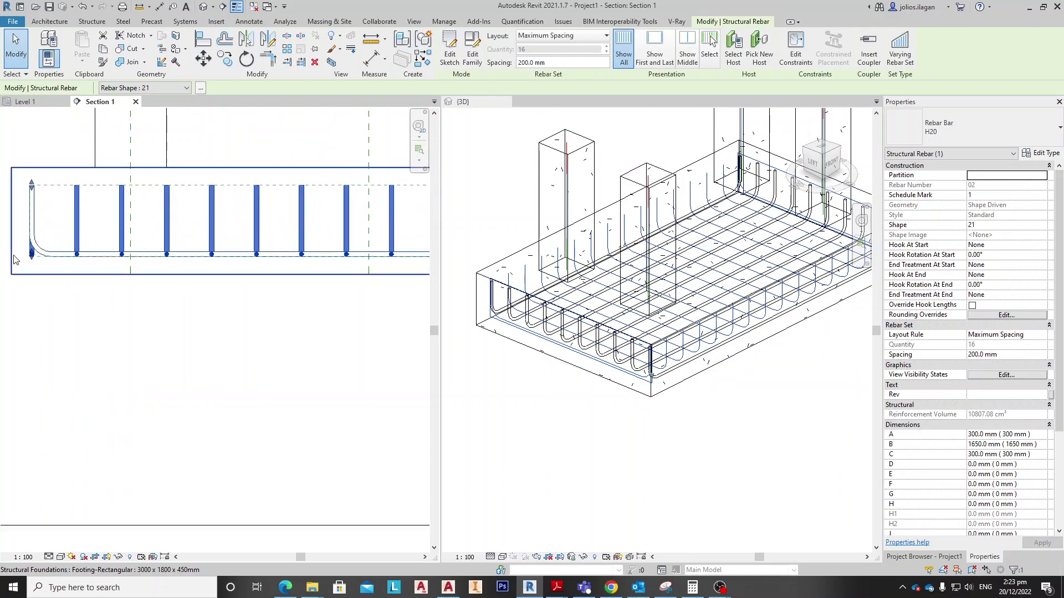
scroll(46, 254, up, 2)
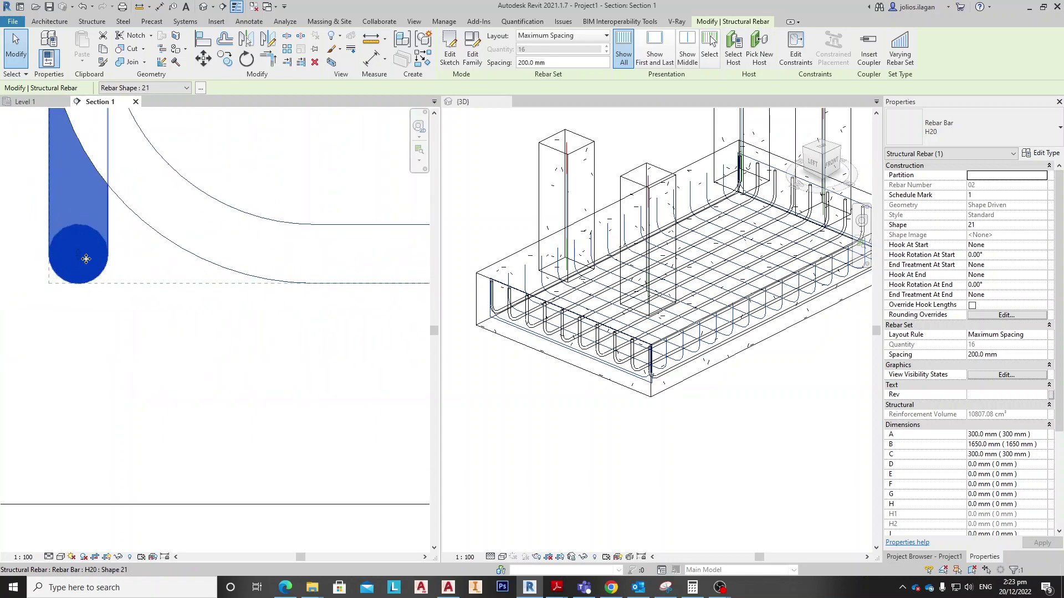
scroll(82, 259, down, 2)
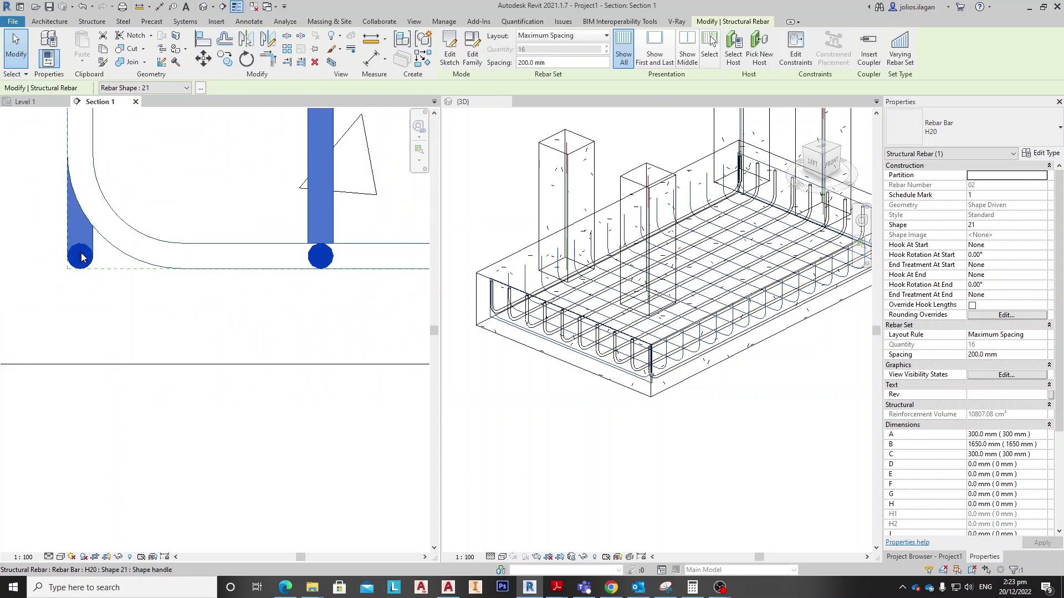
drag(81, 256, 78, 246)
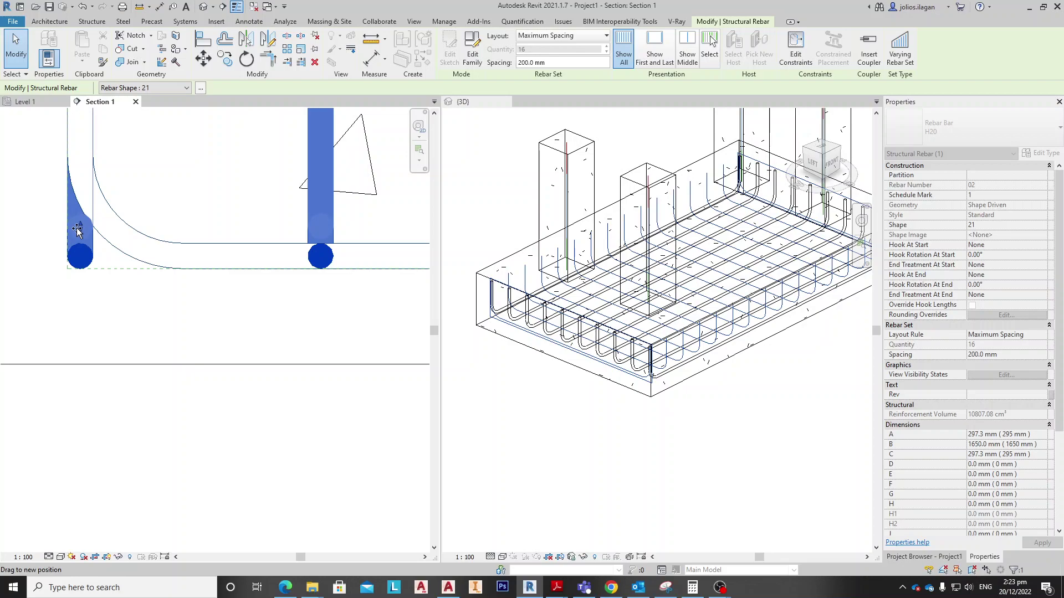
drag(78, 233, 77, 225)
scroll(285, 340, down, 5)
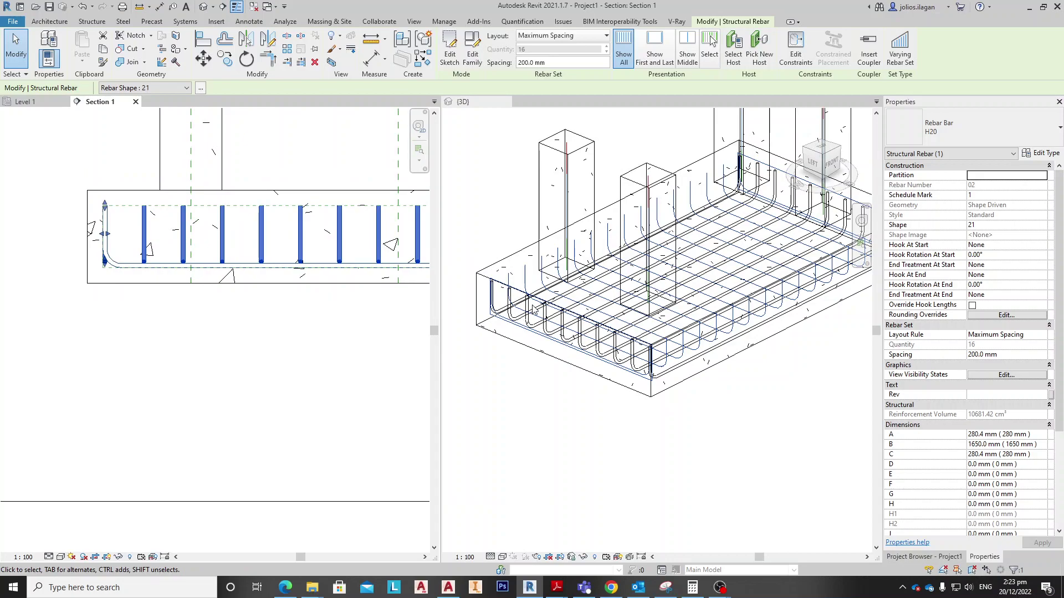
Step: Set the transverse rebar set to display as solid in the {3D} view, and return to the Section 1 view
scroll(581, 291, down, 4)
click(842, 291)
scroll(832, 287, up, 5)
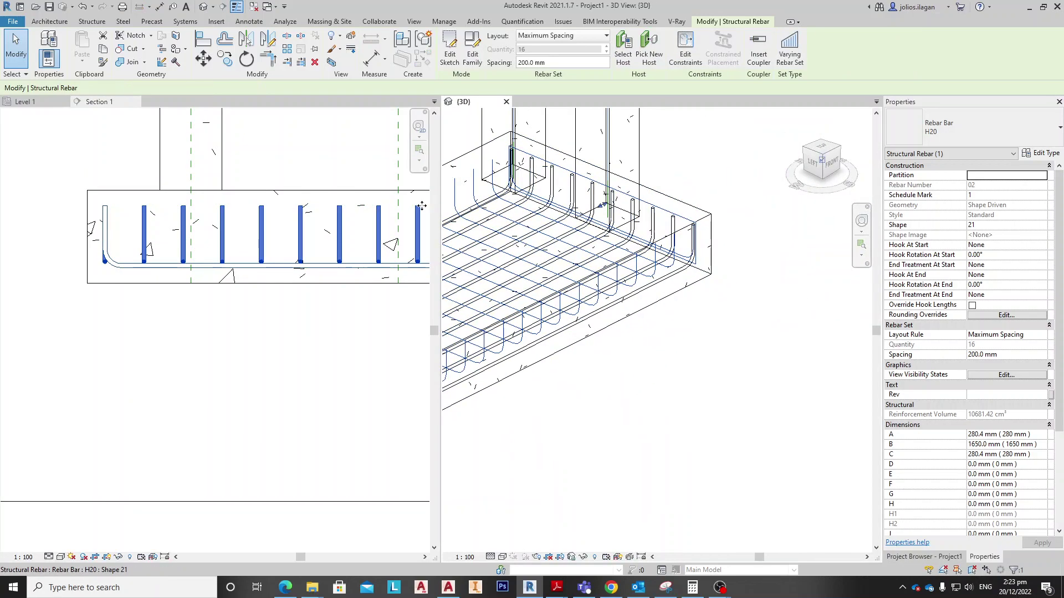
click(1006, 375)
click(642, 249)
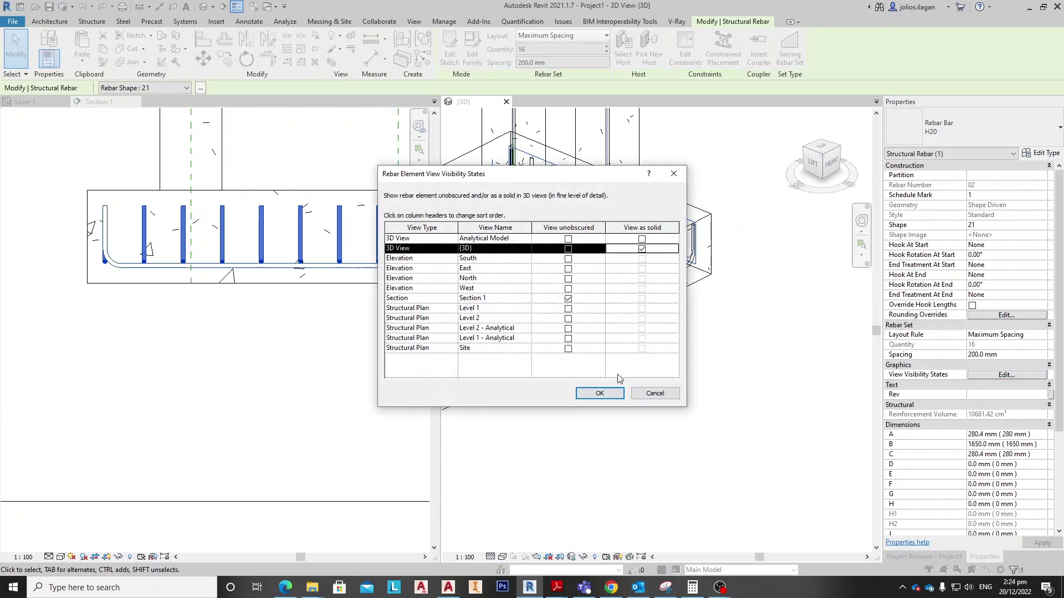
click(600, 393)
click(654, 376)
scroll(701, 296, down, 3)
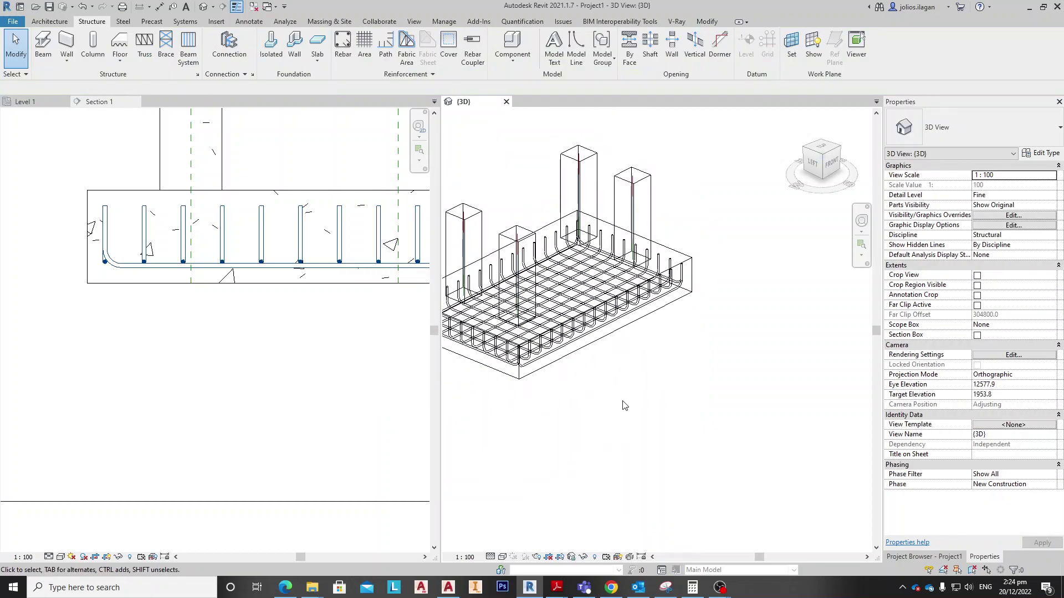
shift+middle_drag(622, 316, 620, 401)
scroll(673, 323, up, 2)
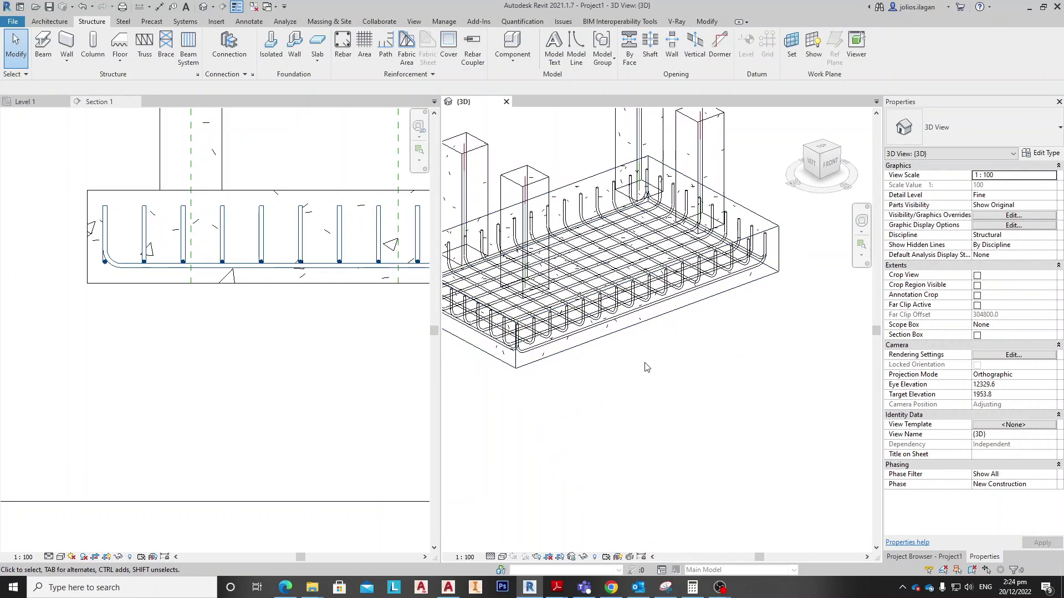
click(183, 364)
scroll(214, 380, down, 3)
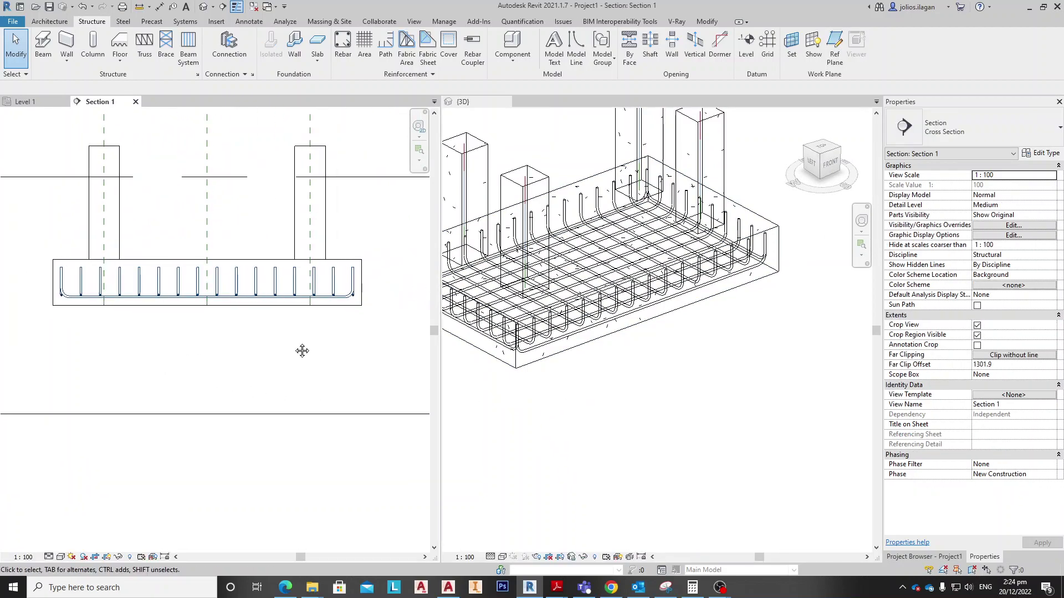
Step: Start placing rebar for the left-hand column in Section 1, using shape 23 with Parallel to Work Plane orientation
scroll(339, 286, up, 2)
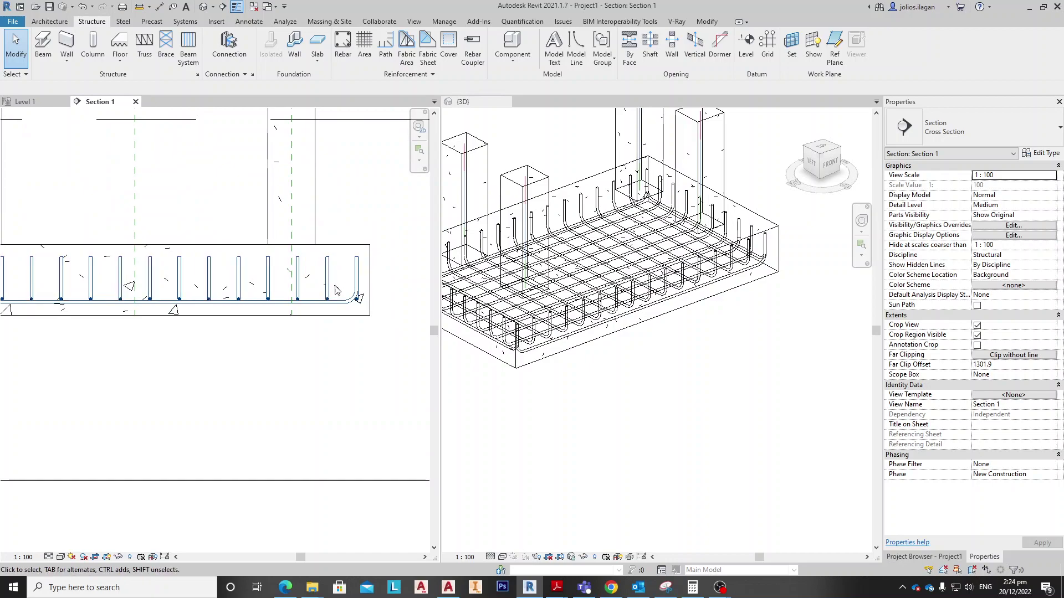
scroll(355, 274, down, 1)
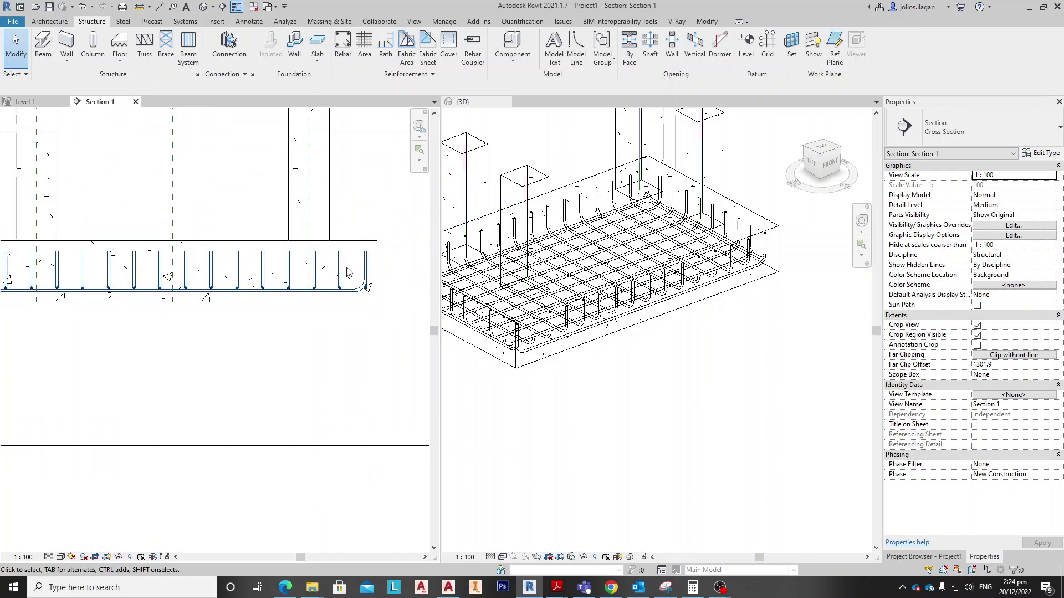
scroll(256, 292, down, 3)
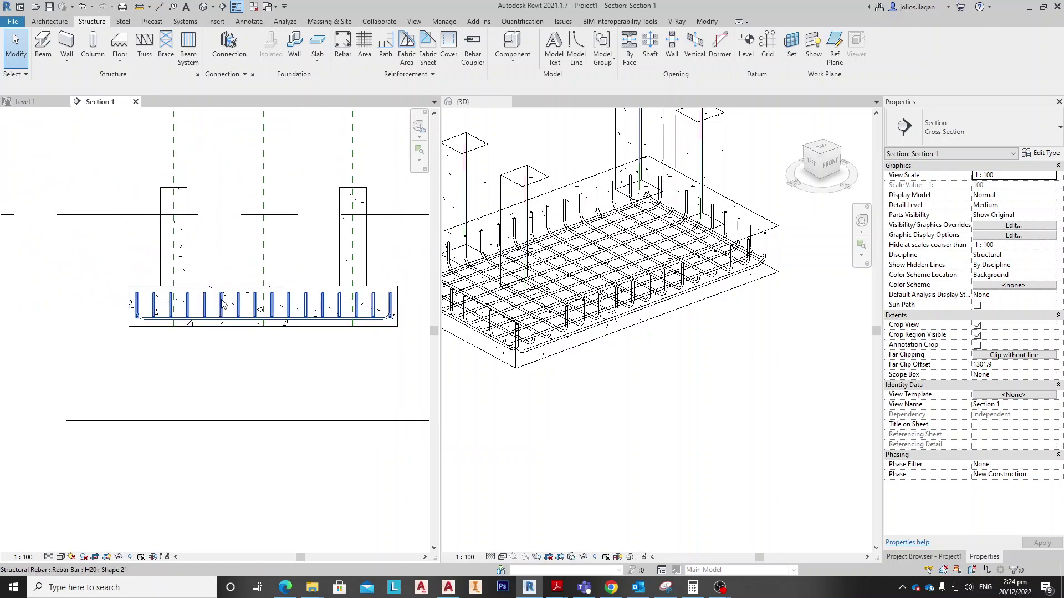
scroll(209, 223, up, 2)
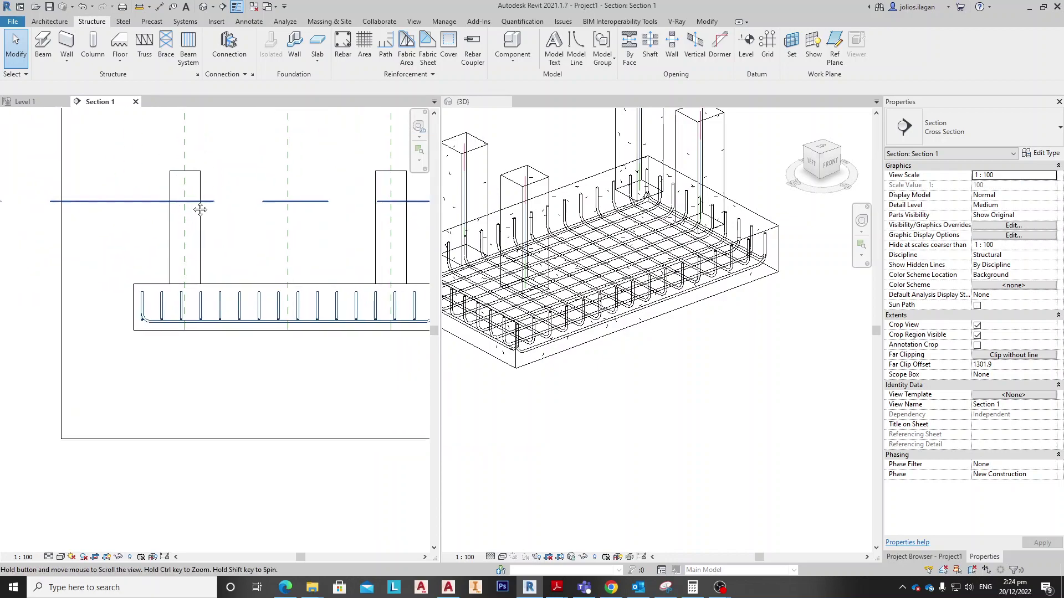
click(209, 224)
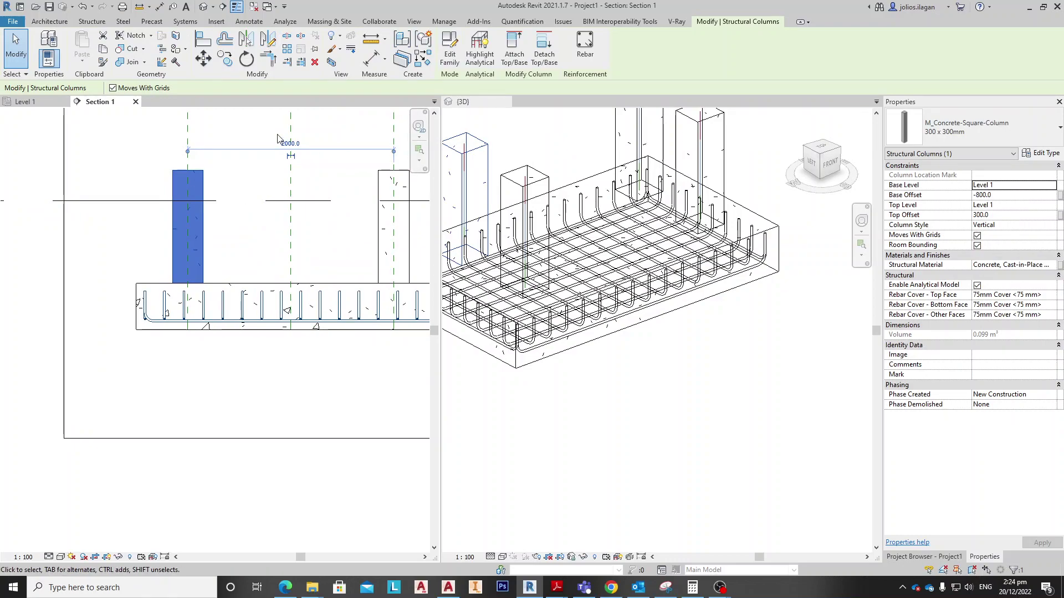
scroll(216, 229, up, 2)
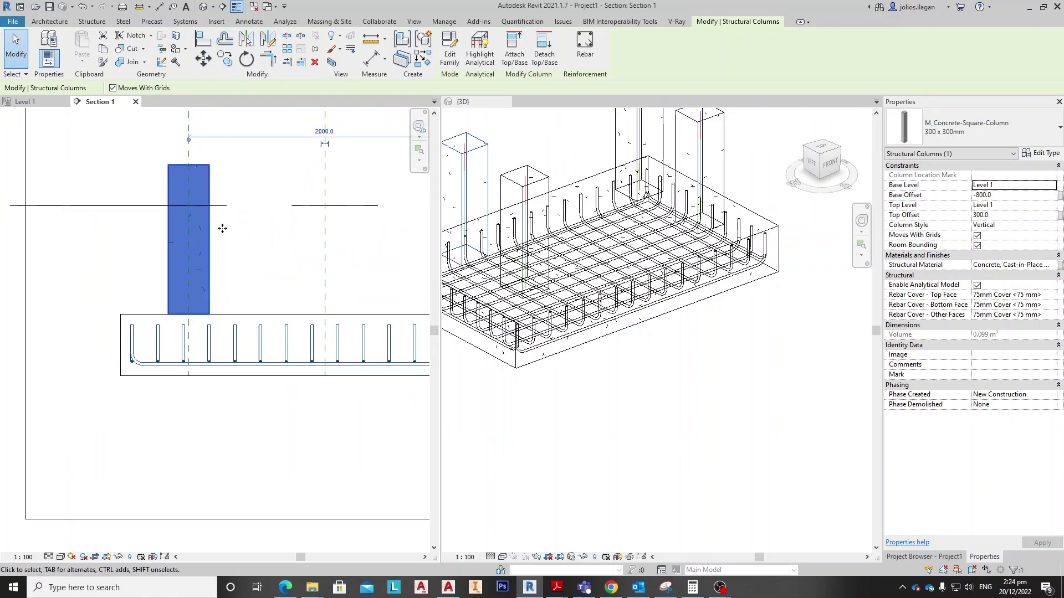
scroll(280, 190, down, 1)
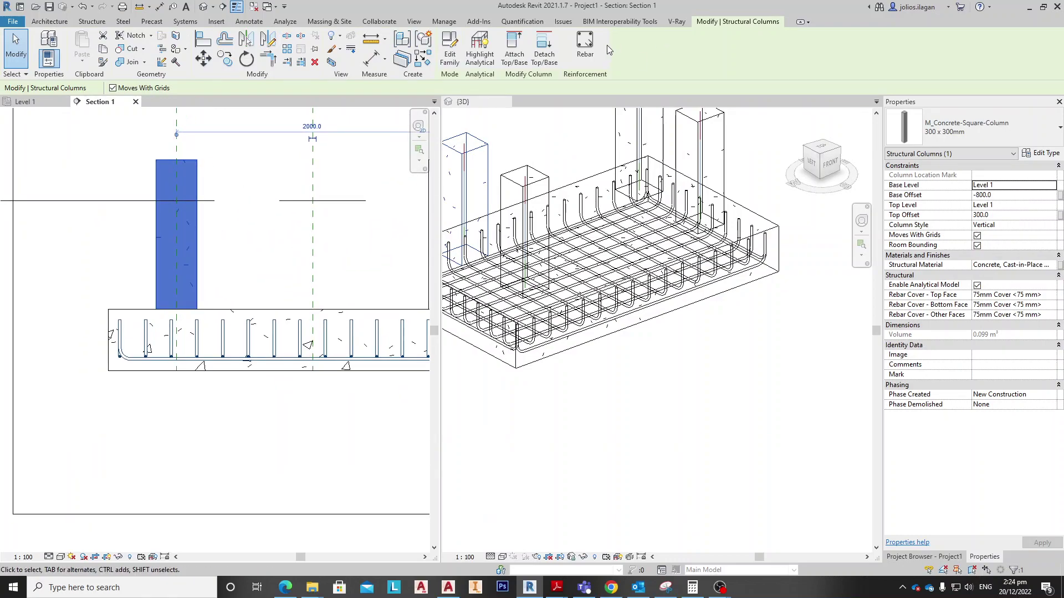
click(585, 51)
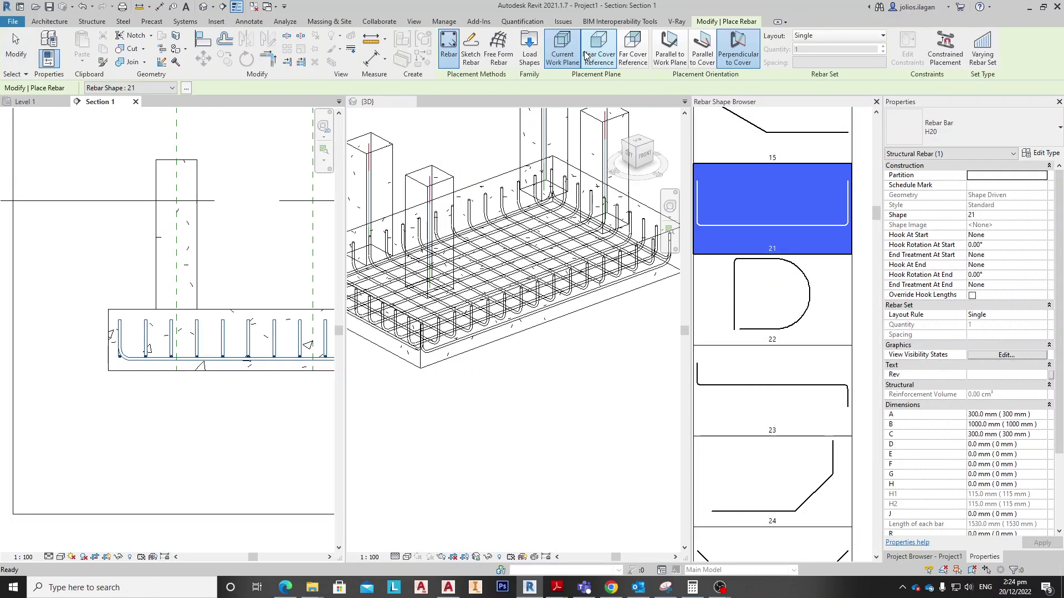
scroll(809, 371, down, 1)
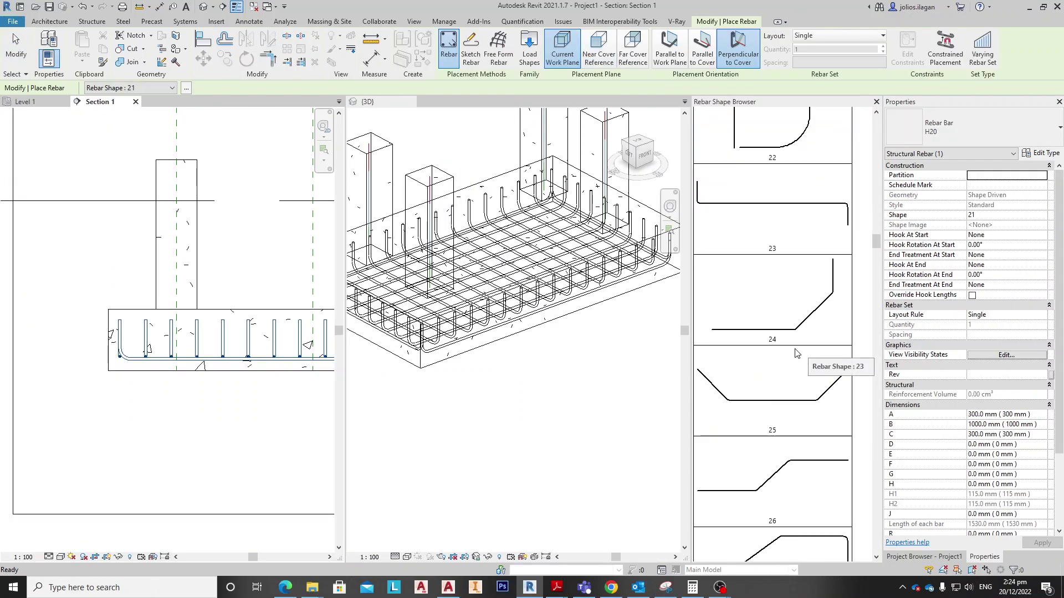
click(774, 344)
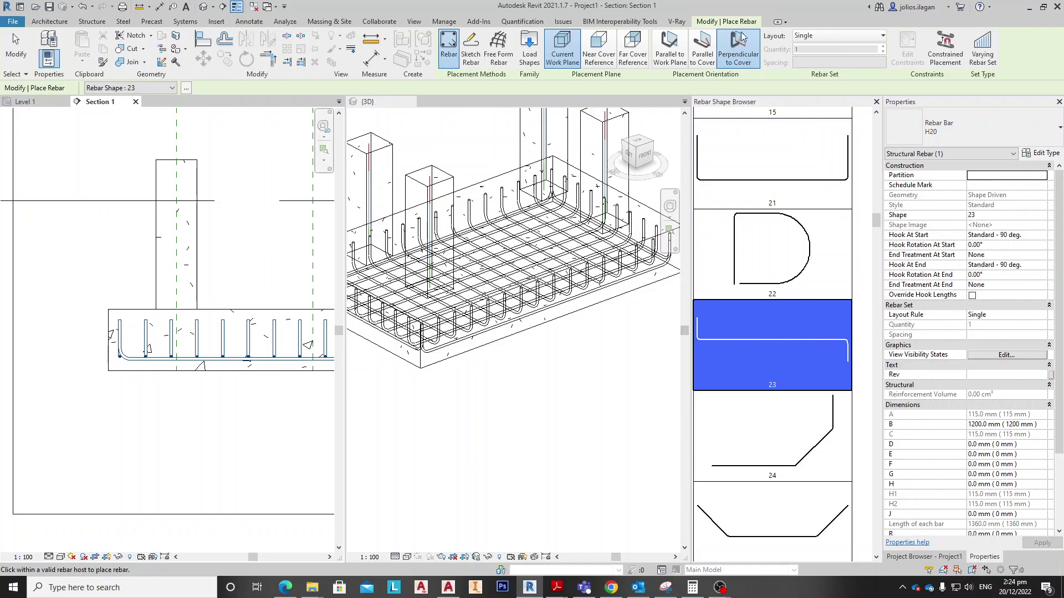
click(668, 57)
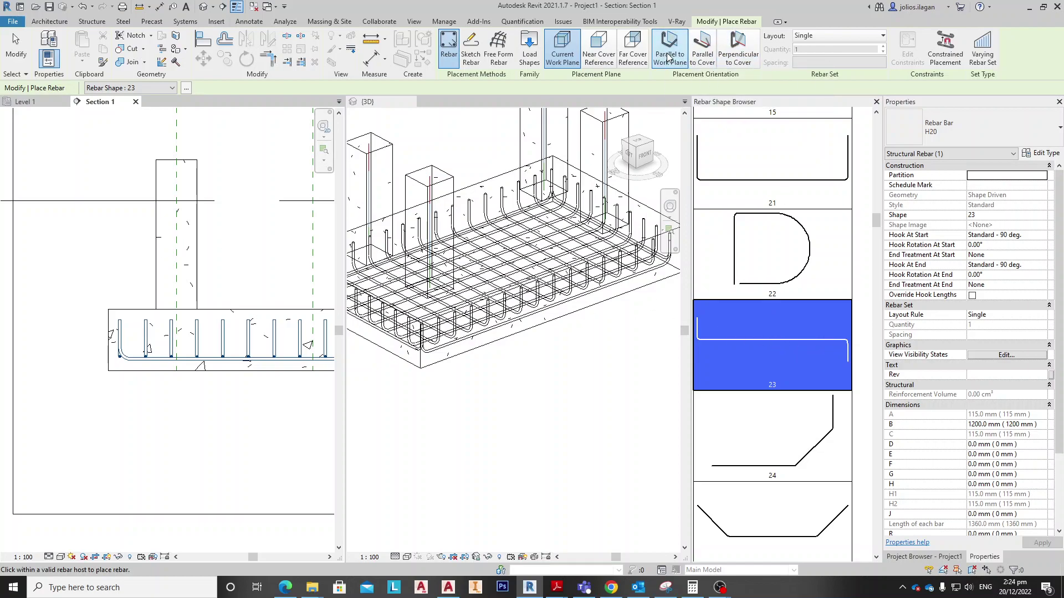
Step: Place the shape 23 H20 bar Parallel to Work Plane along the left cover line of the left-hand column
middle_drag(157, 203, 124, 205)
scroll(140, 221, down, 2)
middle_drag(305, 258, 250, 237)
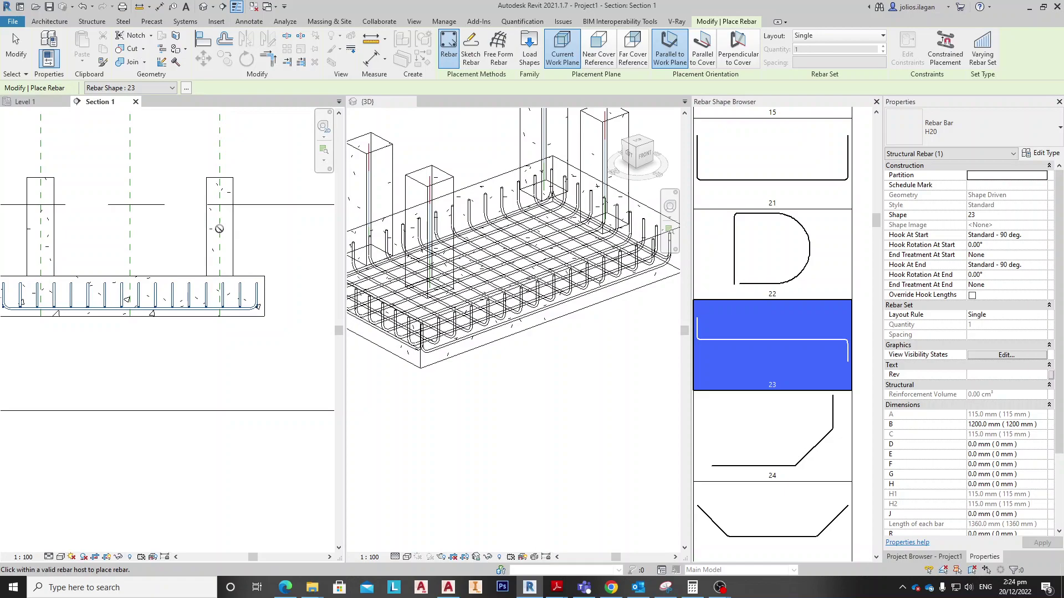
middle_drag(190, 233, 203, 244)
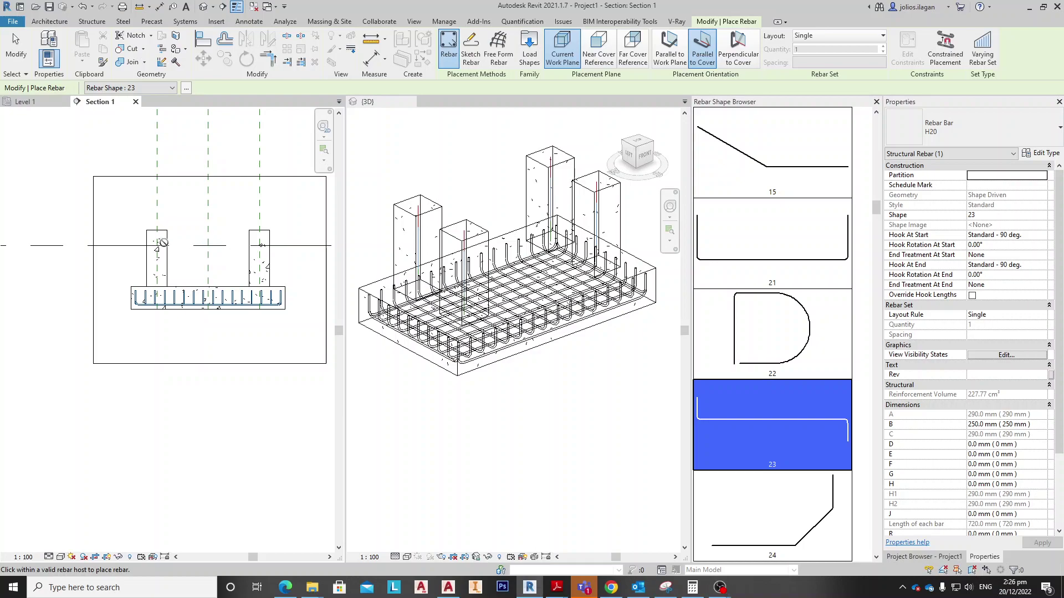
scroll(158, 280, up, 3)
middle_drag(158, 280, 154, 205)
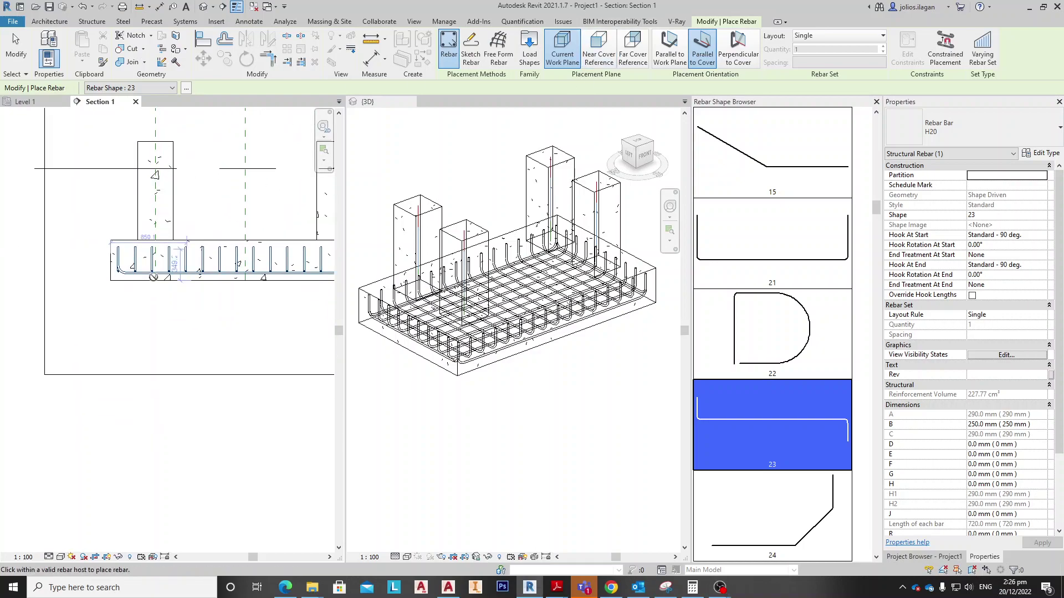
middle_drag(200, 175, 156, 276)
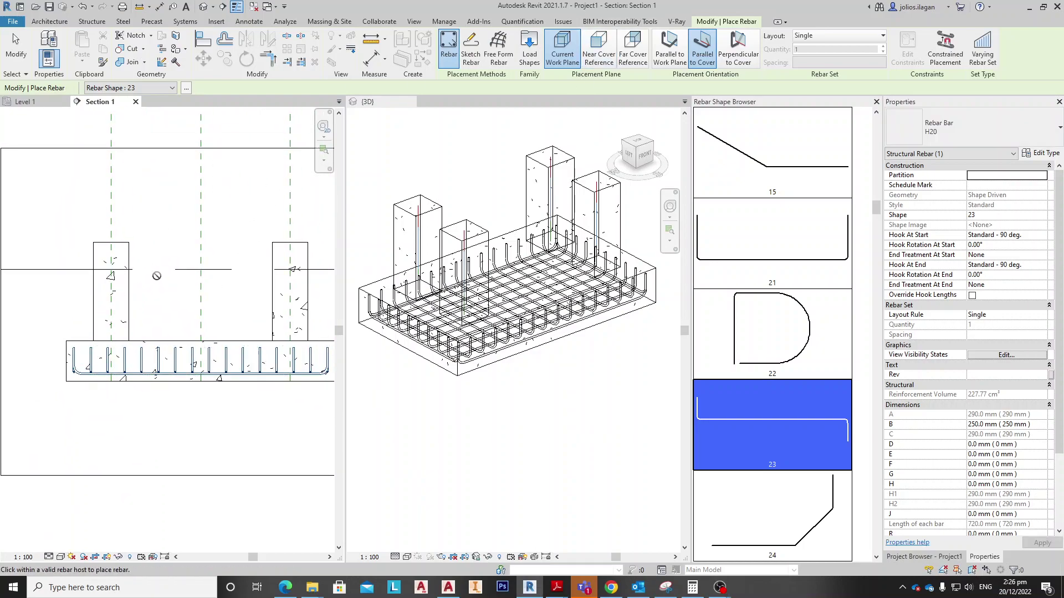
click(669, 58)
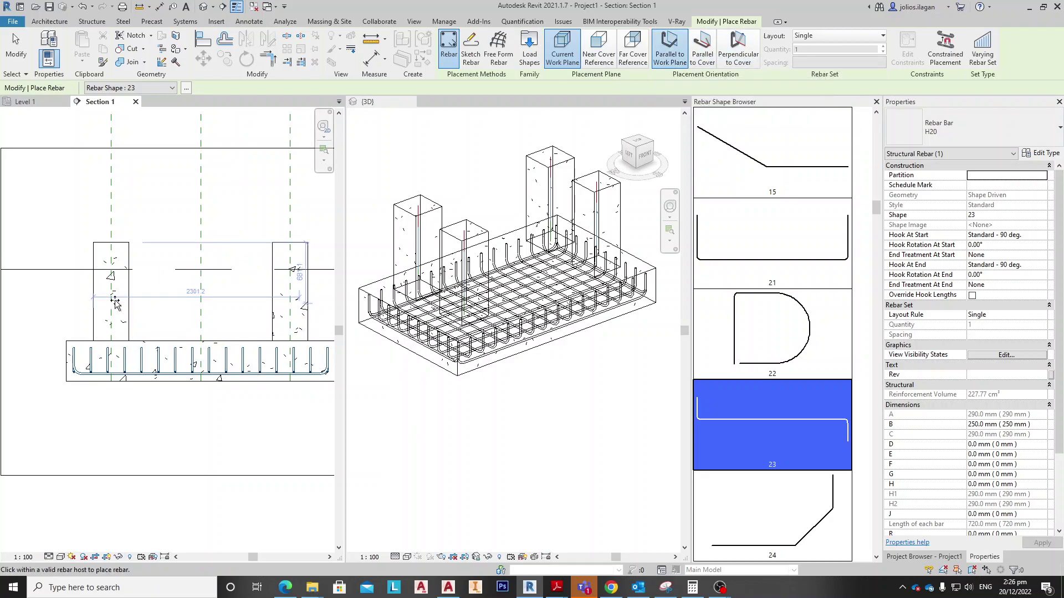
scroll(113, 299, up, 1)
scroll(107, 306, up, 1)
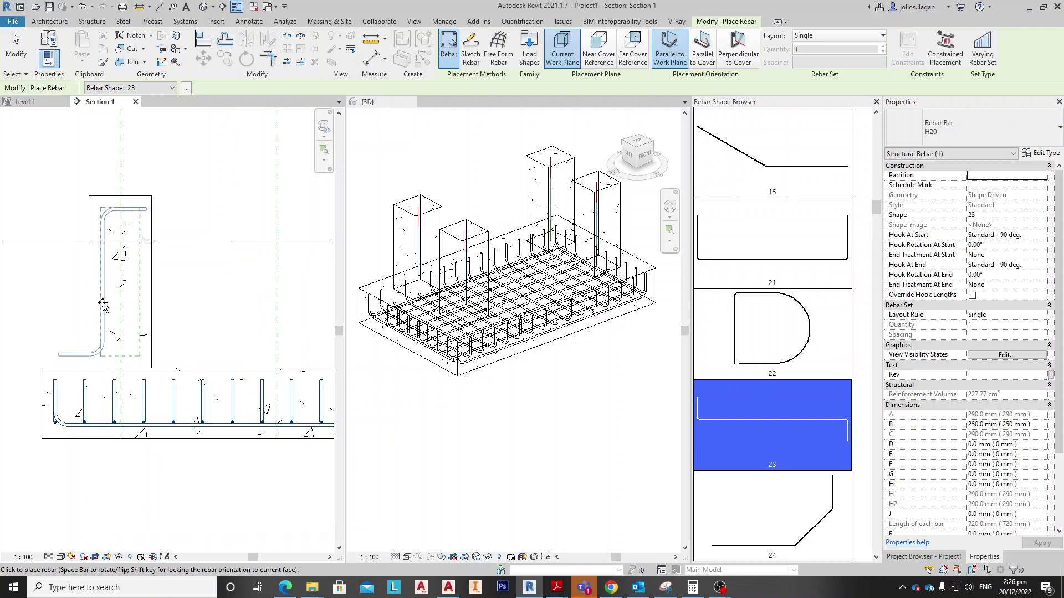
click(103, 305)
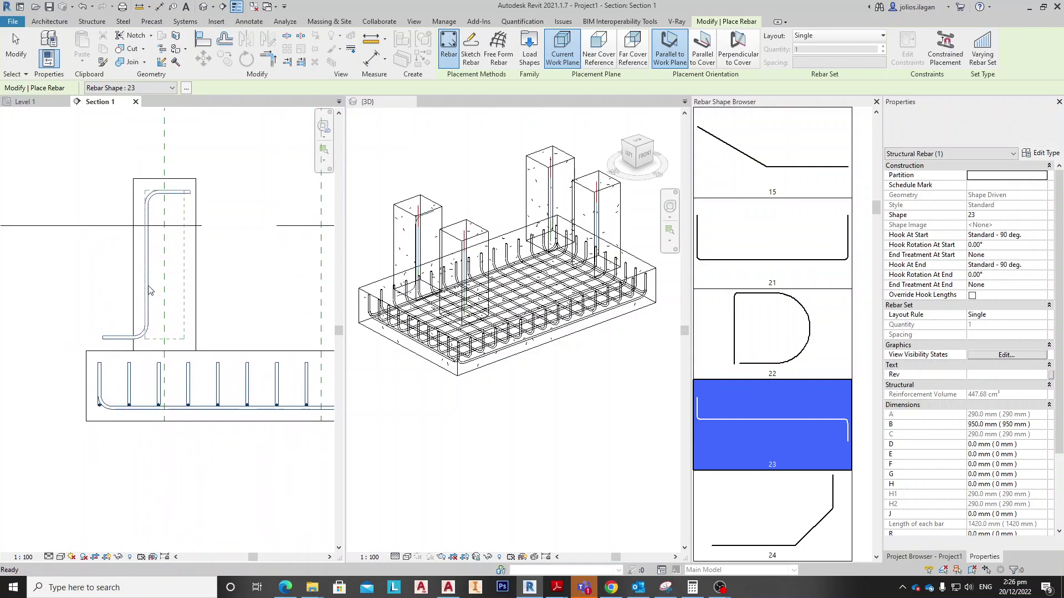
key(Escape)
key(Escape)
Step: Stretch the column bar's lower end down onto the footing's bottom mesh, giving segment B about 1358 mm
click(149, 220)
scroll(146, 314, up, 3)
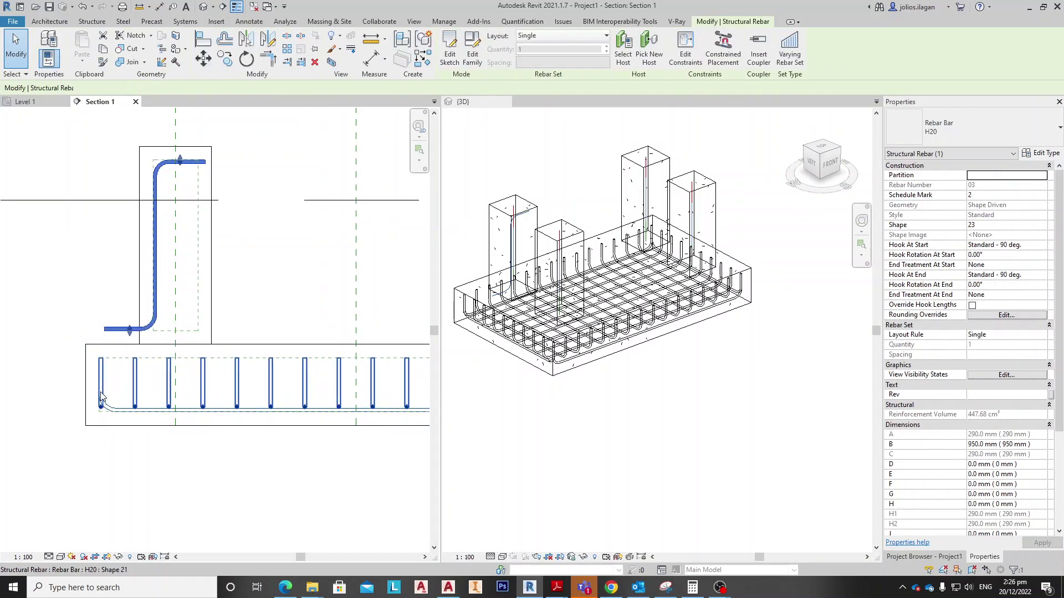
drag(146, 315, 138, 435)
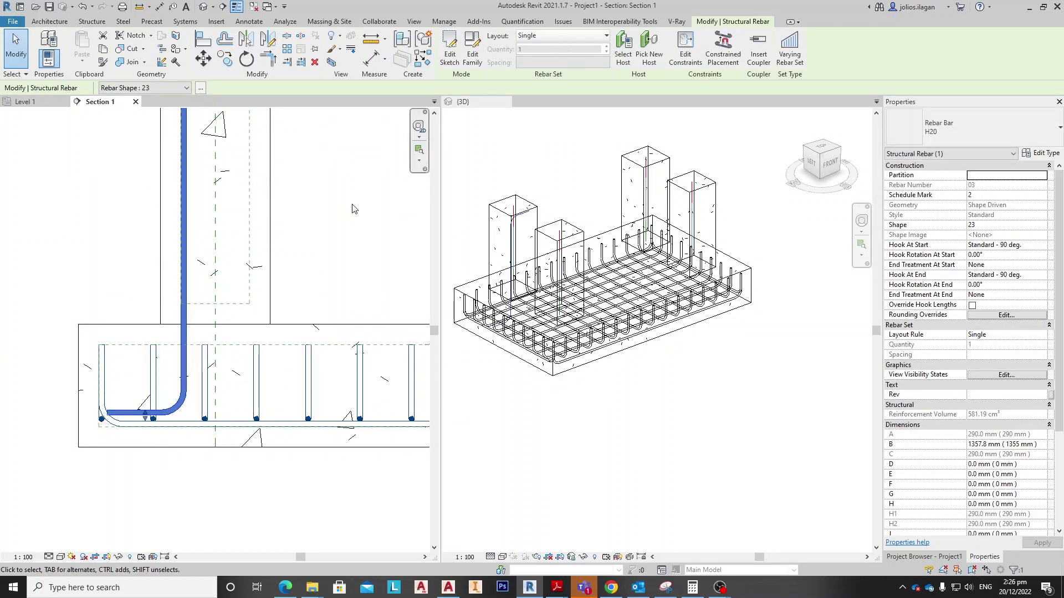
Step: Distribute the column bar across the column with Fixed Number layout and a quantity of 4
scroll(198, 455, down, 2)
click(563, 37)
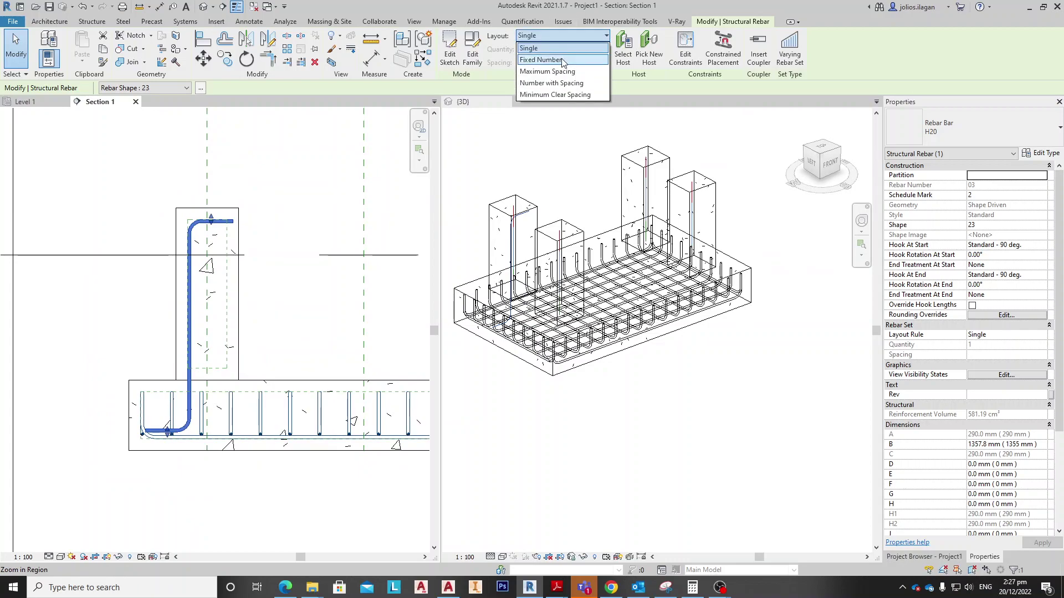
click(563, 60)
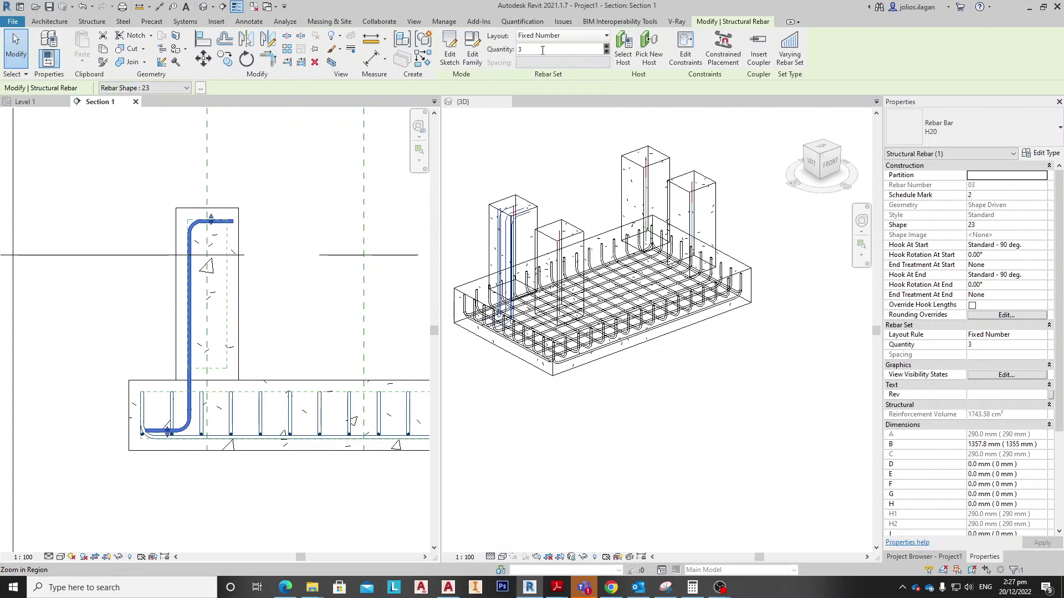
text(4)
key(Return)
Step: Set the column's vertical rebar set to display as solid in the {3D} view
scroll(571, 193, up, 3)
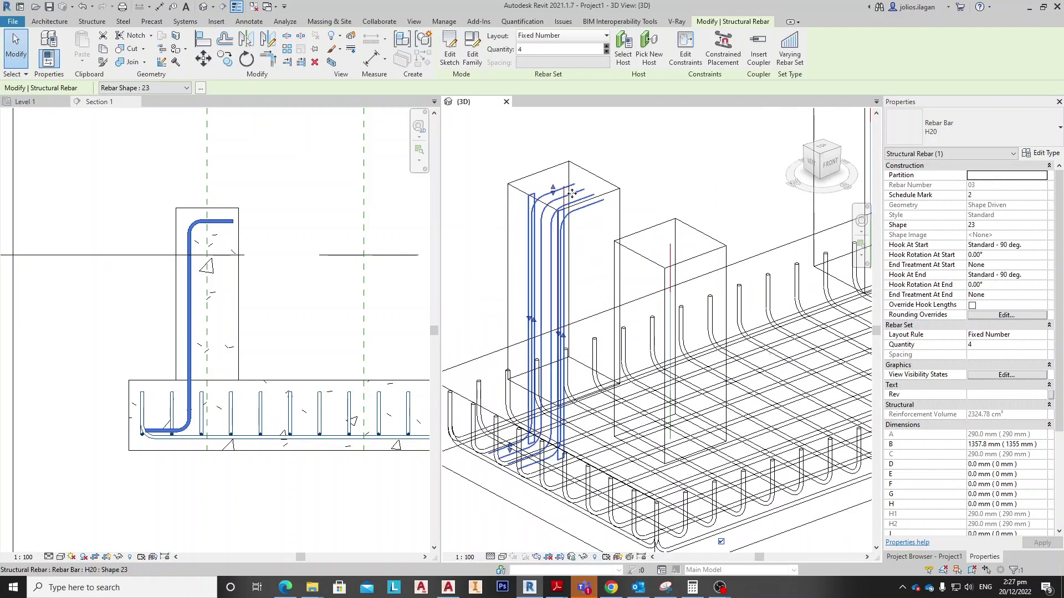
click(1008, 375)
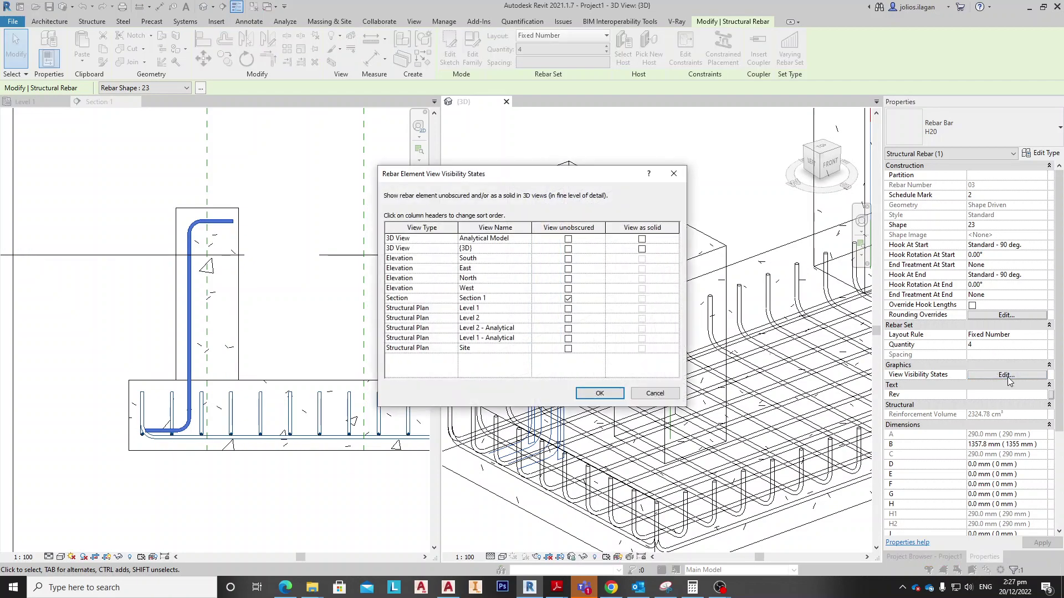
click(641, 251)
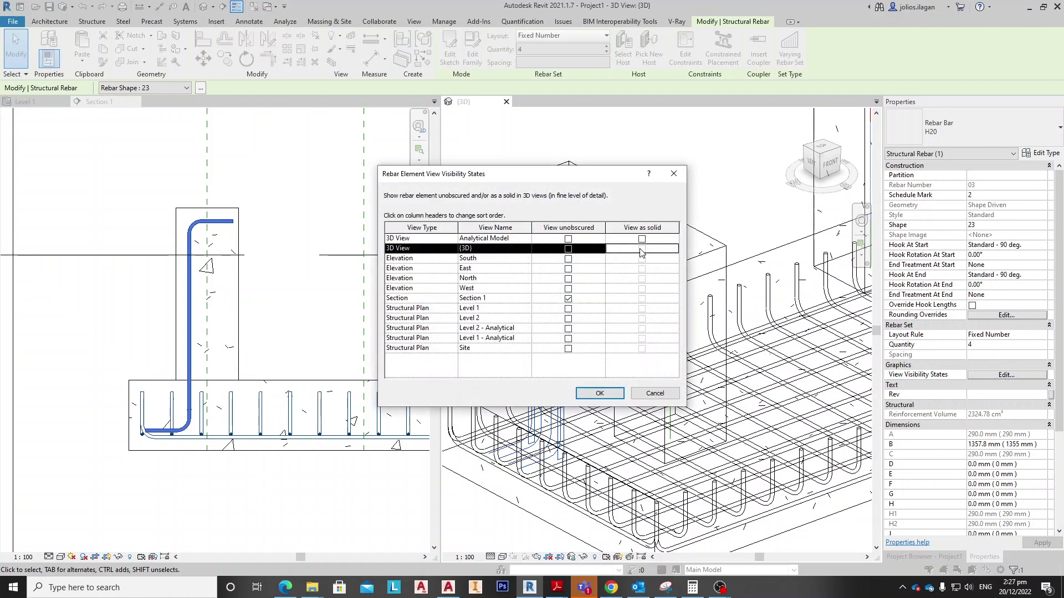
click(600, 393)
key(Escape)
Step: Set the column rebar set's quantity to 3 in the {3D} view
shift+middle_drag(634, 417, 612, 428)
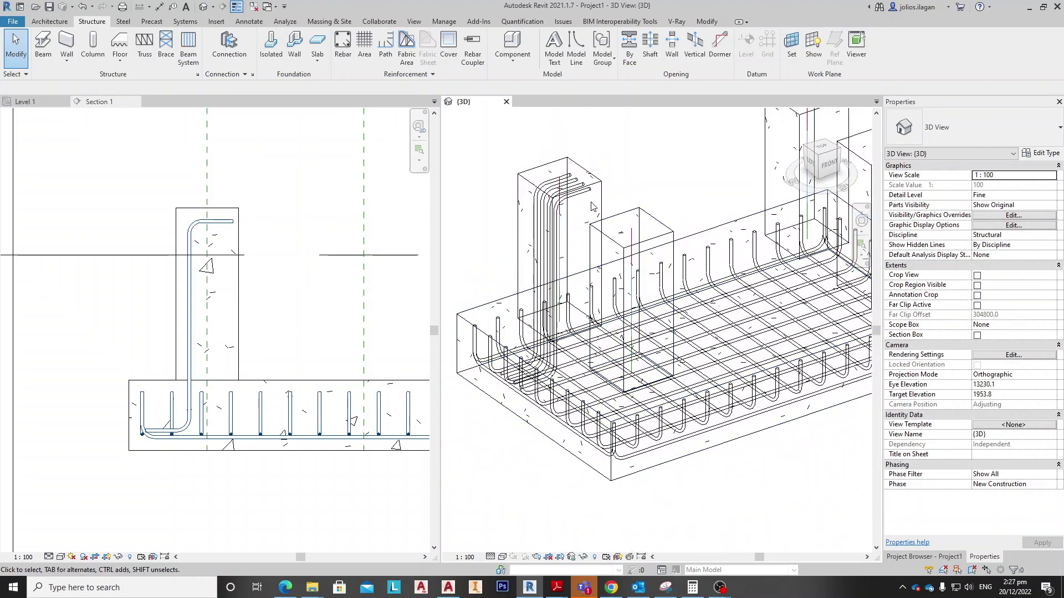
scroll(591, 207, up, 4)
click(562, 168)
shift+middle_drag(562, 168, 620, 266)
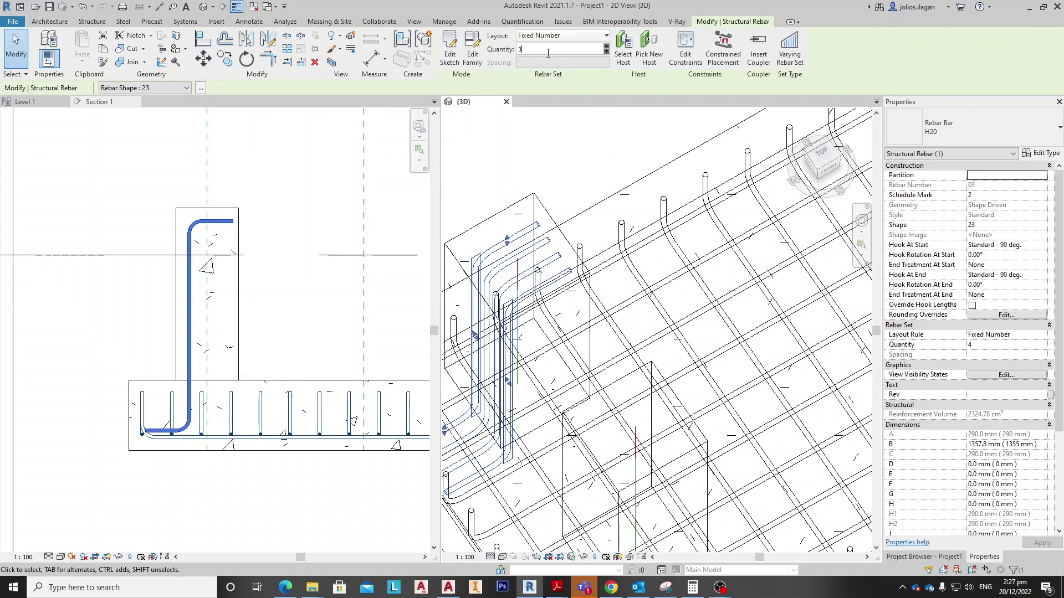
click(602, 154)
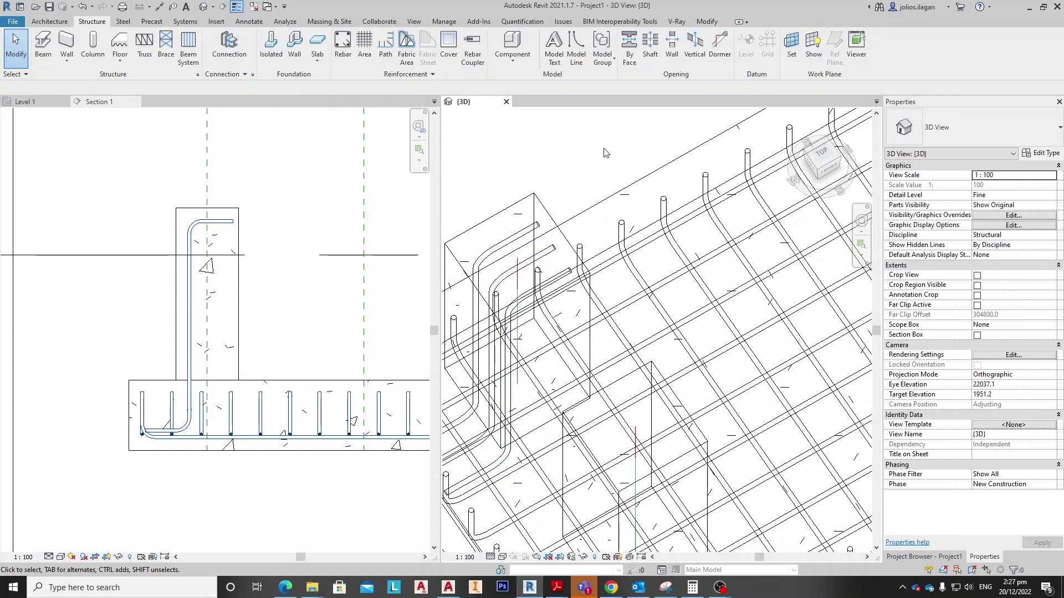
scroll(184, 239, down, 2)
middle_drag(184, 239, 252, 203)
scroll(235, 206, up, 2)
click(273, 194)
middle_drag(271, 239, 240, 270)
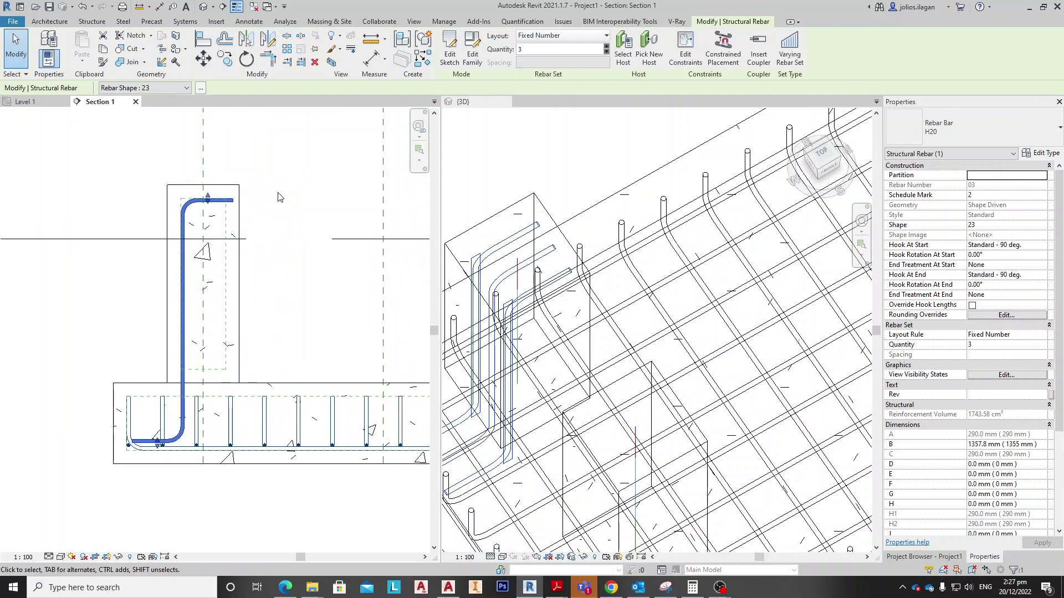
middle_drag(355, 211, 373, 197)
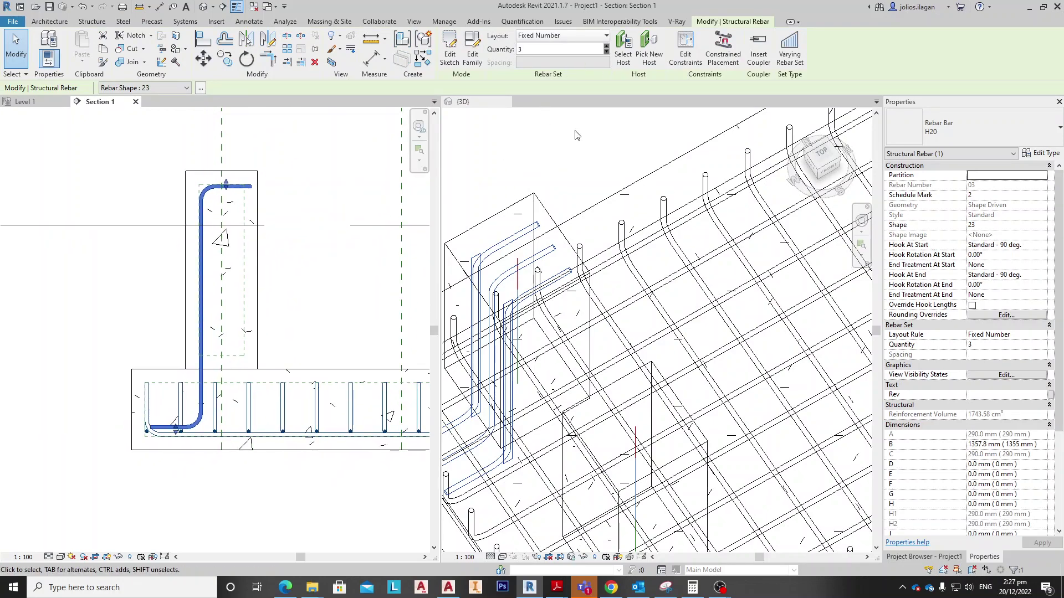
key(Escape)
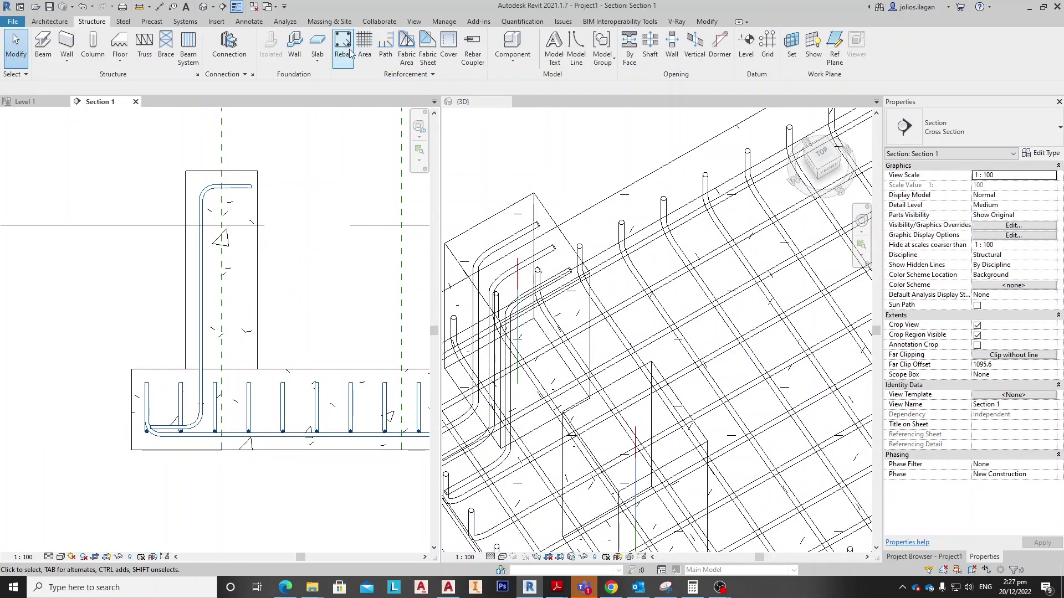
Step: Place a shape 23 H20 bar along the same column's right cover line and stretch its lower end onto the footing mesh, about 1359 mm long
click(349, 51)
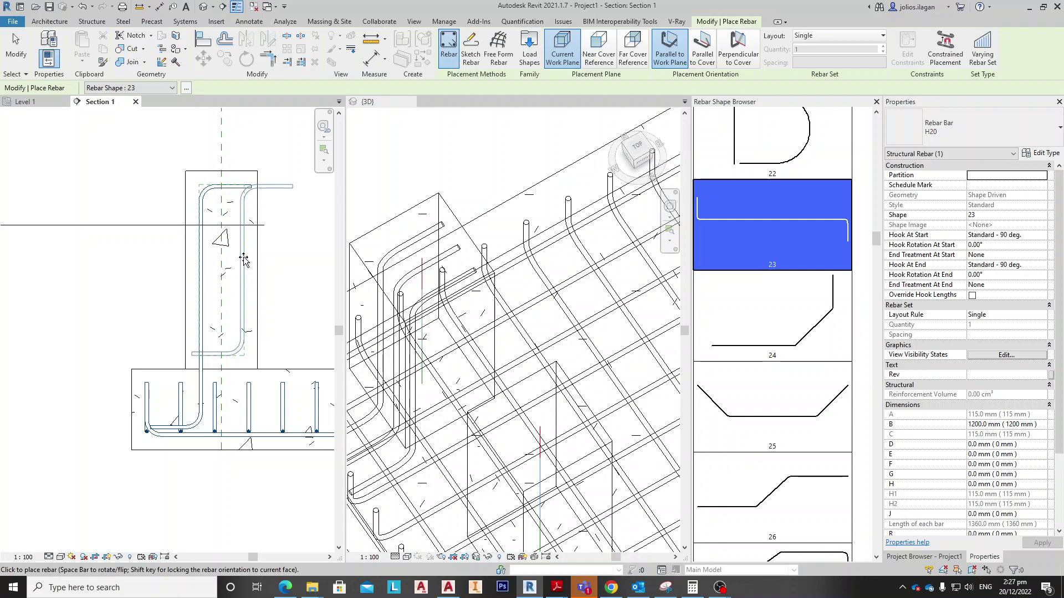
click(244, 260)
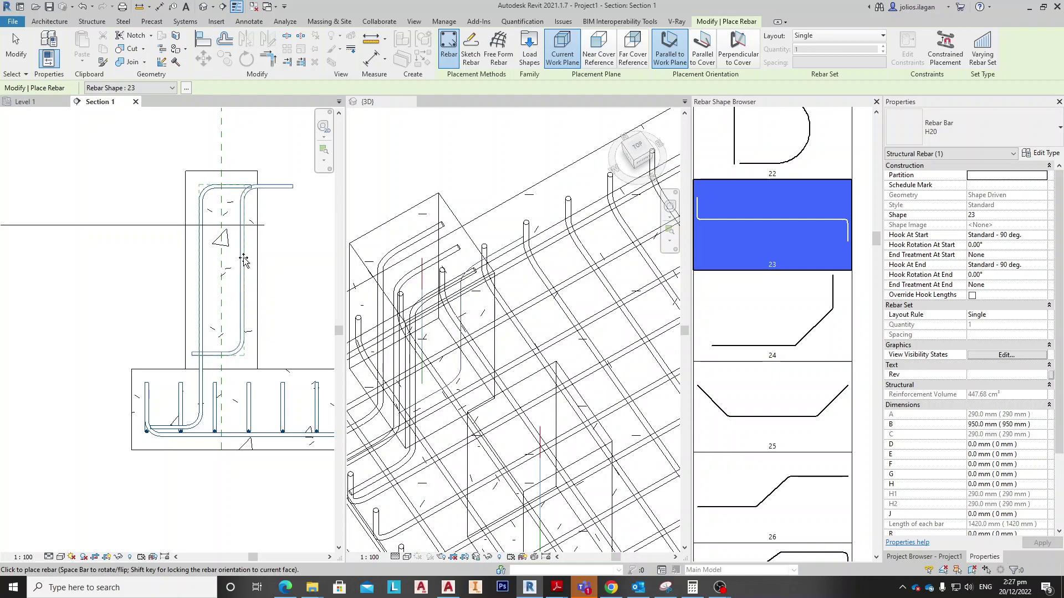
key(Escape)
key(Escape)
click(233, 312)
drag(233, 312, 228, 390)
Step: Mirror the column's right-hand vertical bar about its own vertical line without keeping a copy, so its hooks face the opposite way
middle_drag(259, 258, 247, 309)
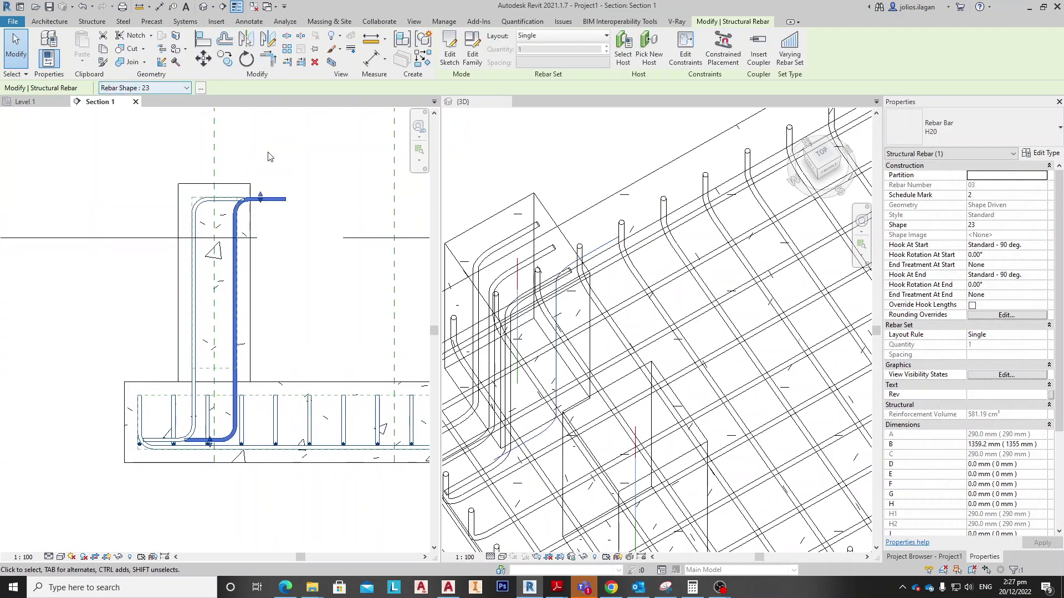
key(d)
key(m)
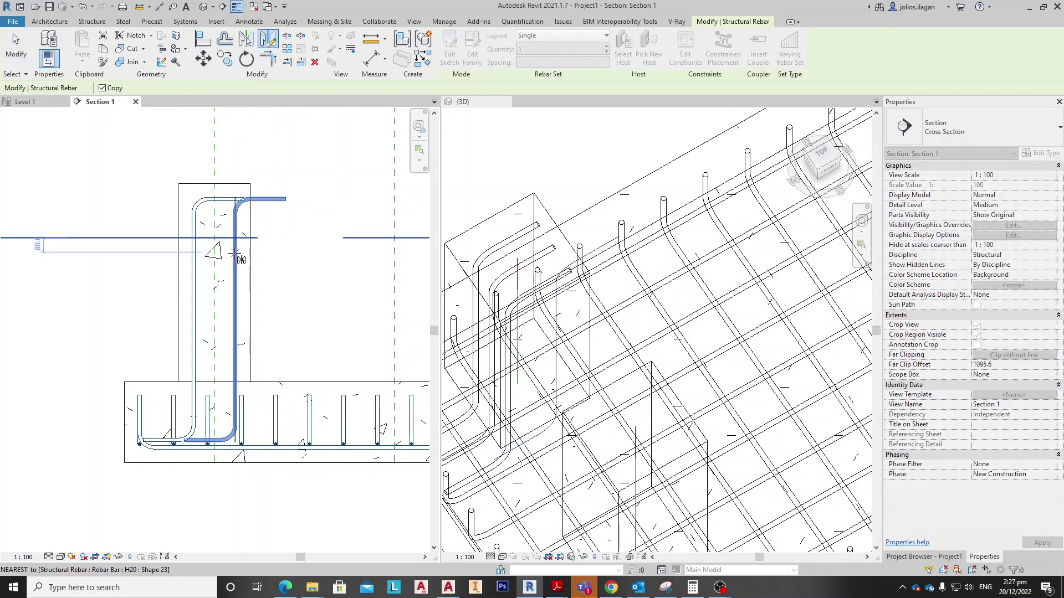
scroll(166, 110, up, 1)
scroll(250, 309, up, 3)
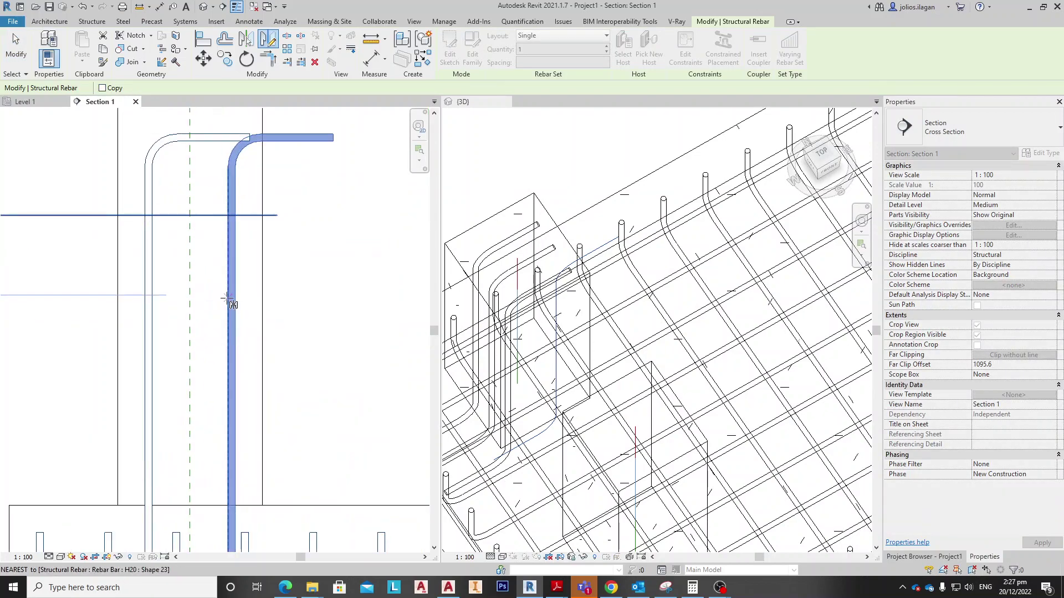
click(236, 304)
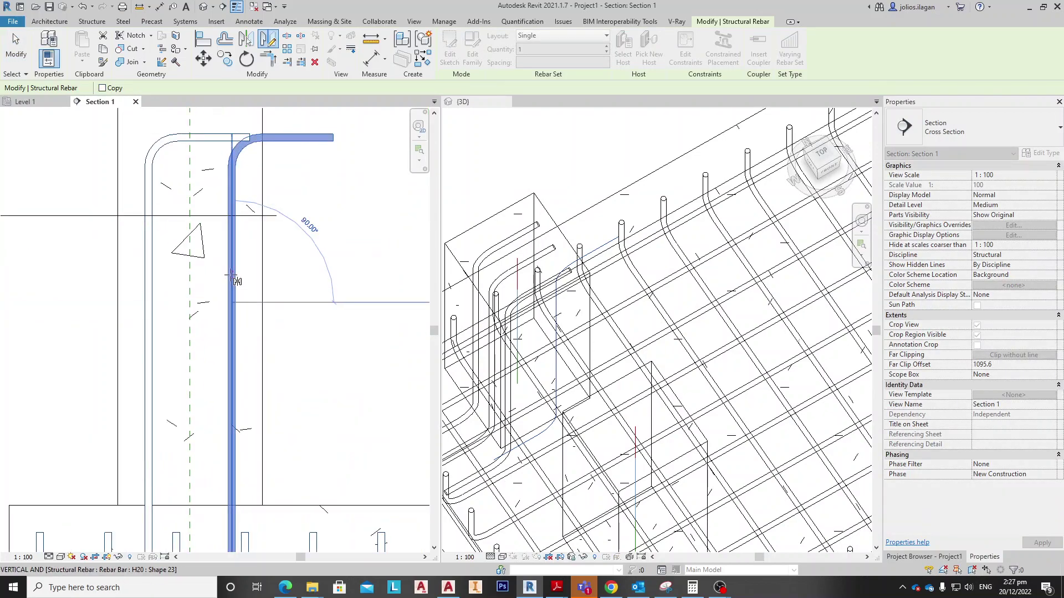
click(236, 277)
scroll(261, 276, down, 3)
scroll(300, 382, up, 1)
middle_drag(297, 366, 295, 425)
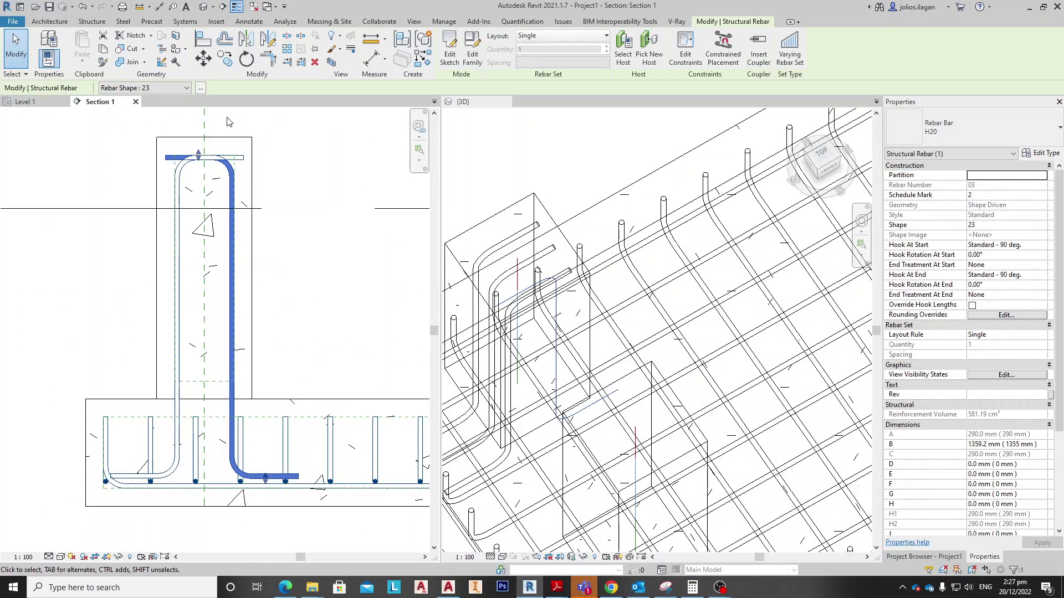
Step: Distribute the mirrored bar with Fixed Number layout at quantity 3 and set it to display as solid in the {3D} view
click(550, 38)
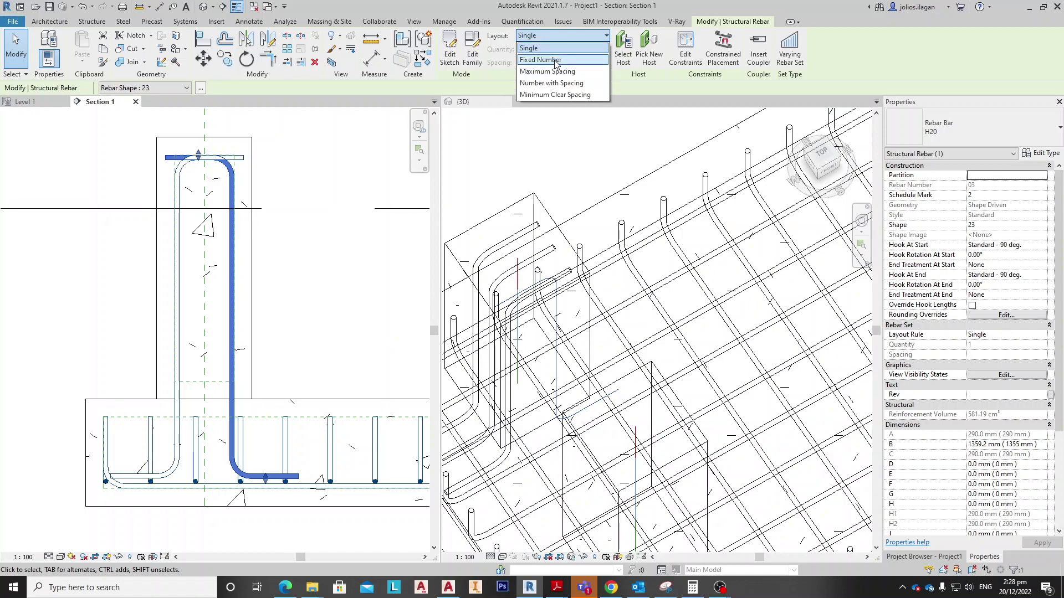
click(556, 60)
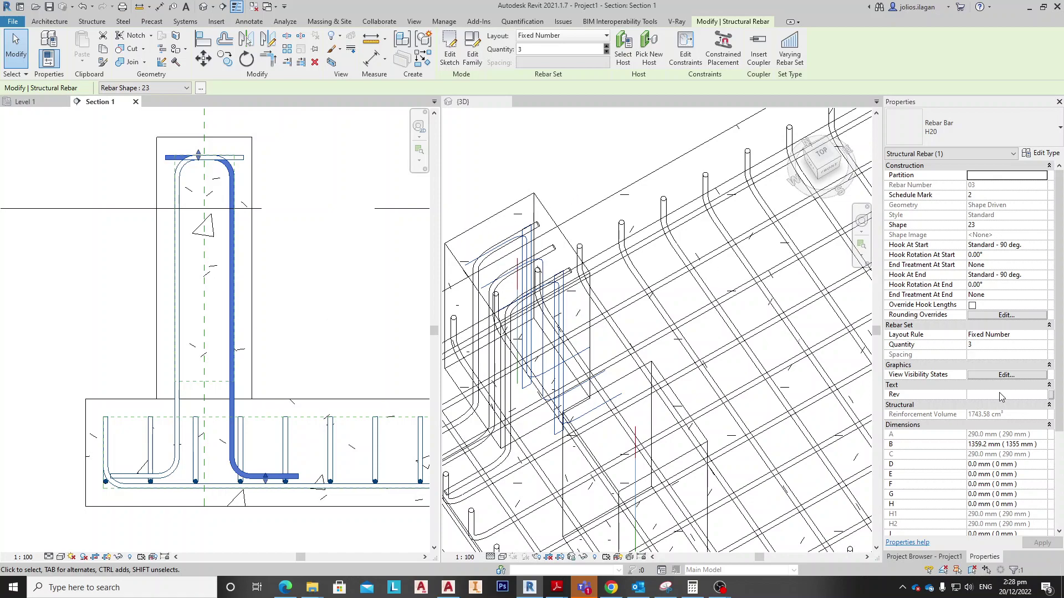
click(1001, 376)
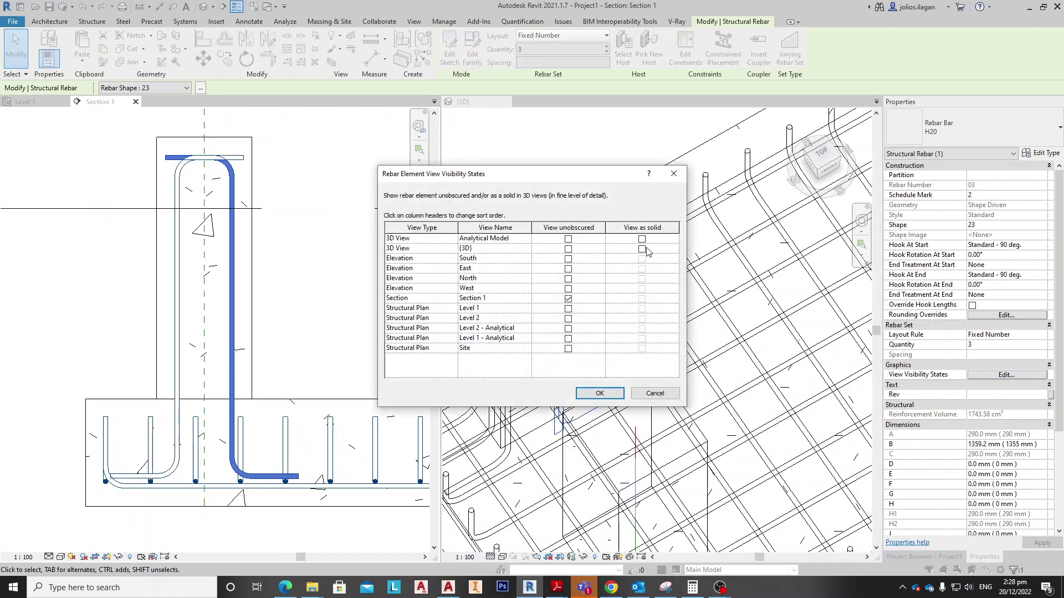
click(642, 249)
click(599, 393)
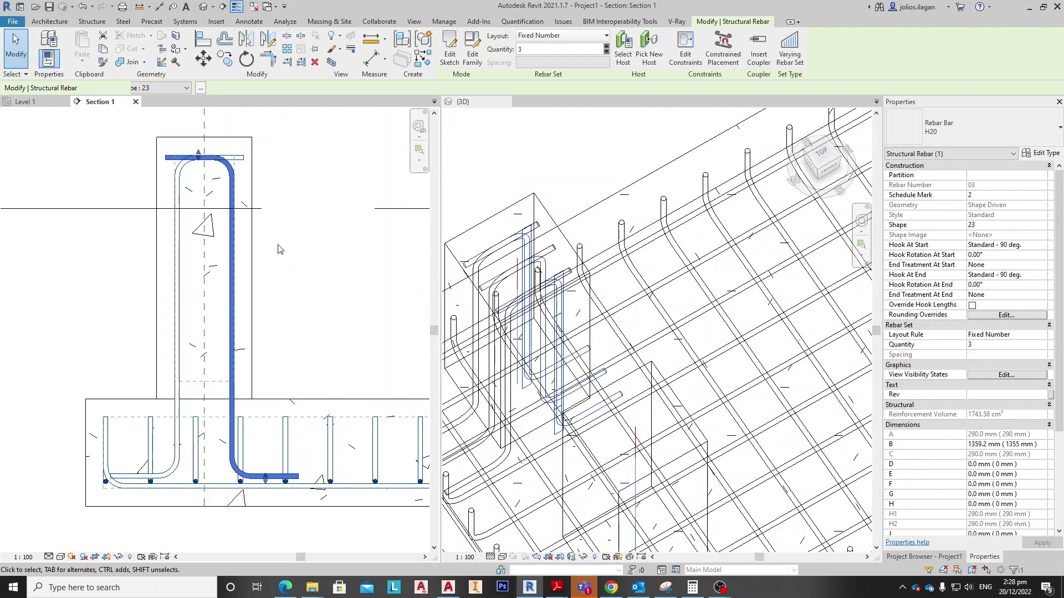
key(Escape)
Step: Override the hook lengths of the column's left rebar set and set its dimension A to 150 mm
scroll(253, 262, up, 3)
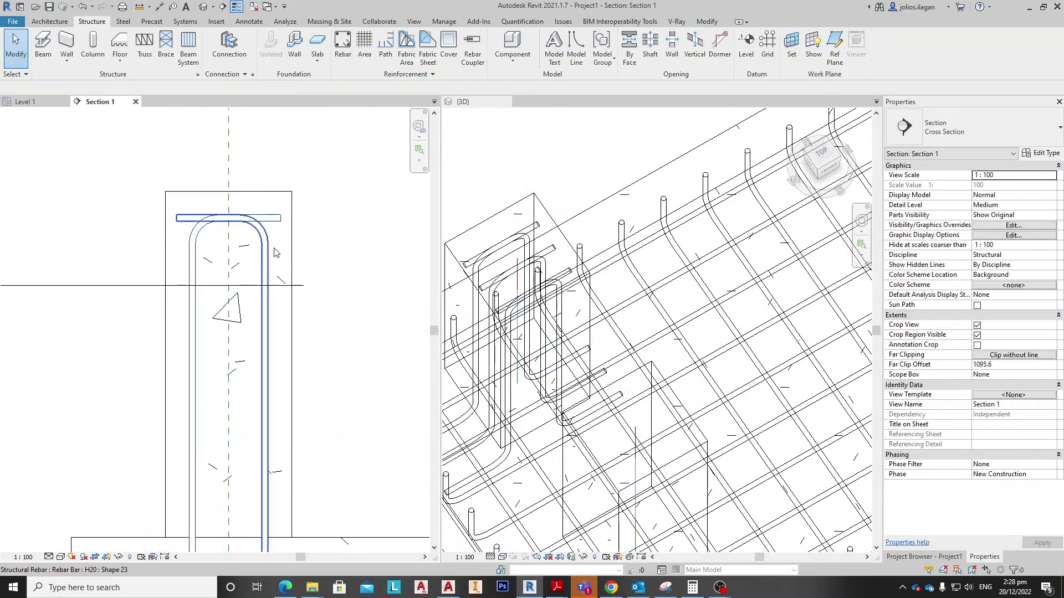
click(501, 244)
scroll(501, 244, down, 2)
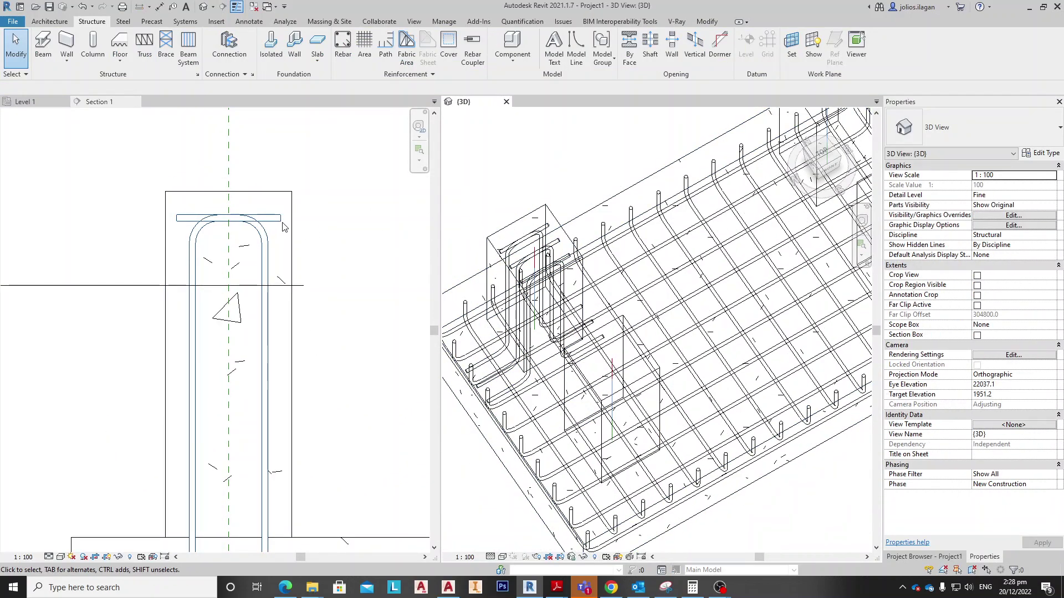
click(284, 227)
click(275, 219)
scroll(568, 166, down, 1)
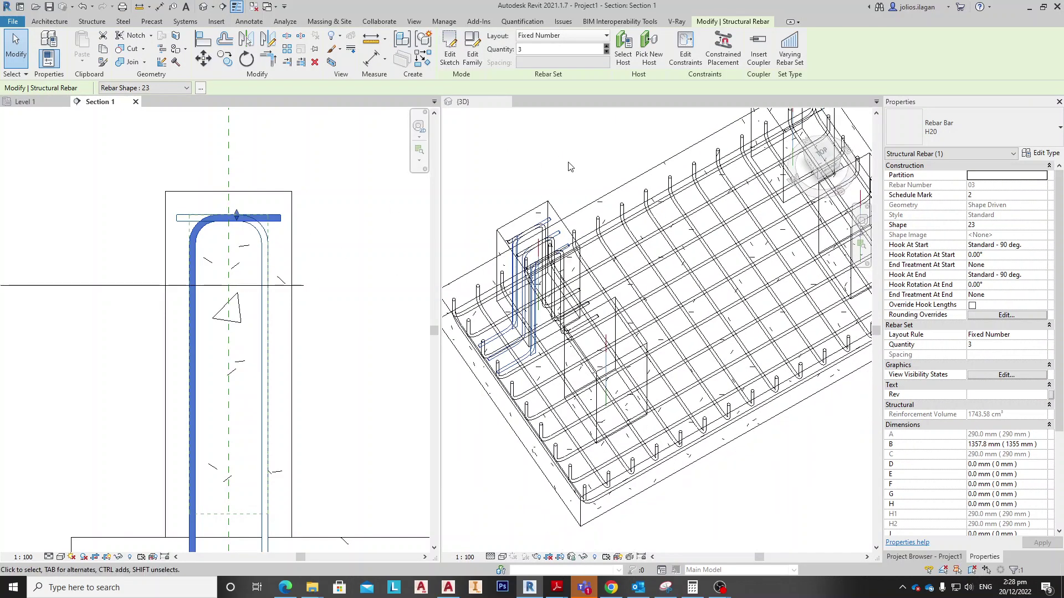
scroll(569, 166, down, 2)
shift+middle_drag(617, 337, 701, 272)
scroll(604, 189, up, 2)
scroll(603, 188, down, 1)
shift+middle_drag(692, 222, 587, 238)
scroll(579, 235, up, 1)
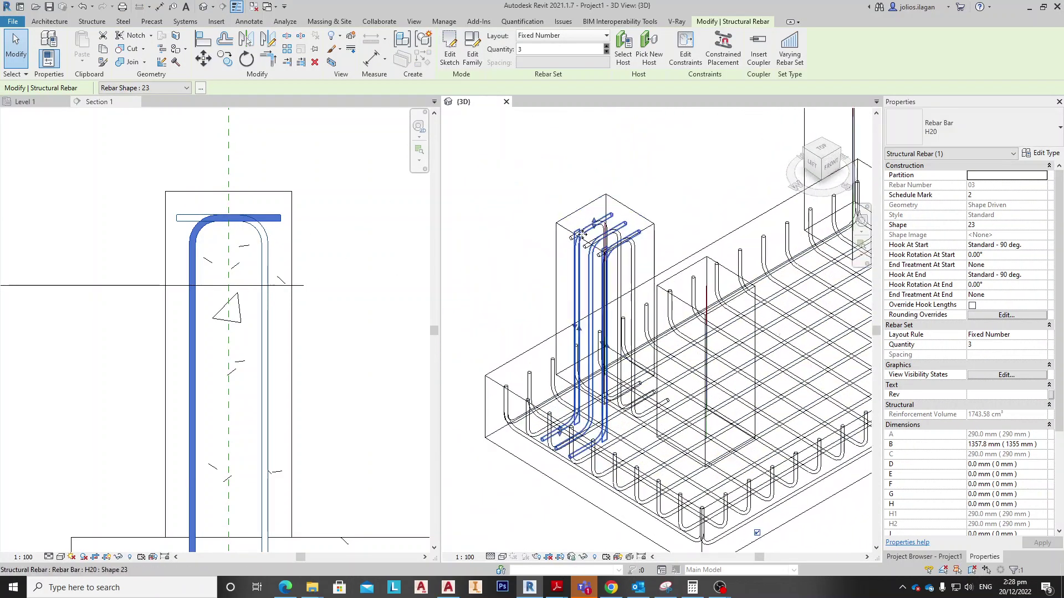
scroll(976, 284, down, 1)
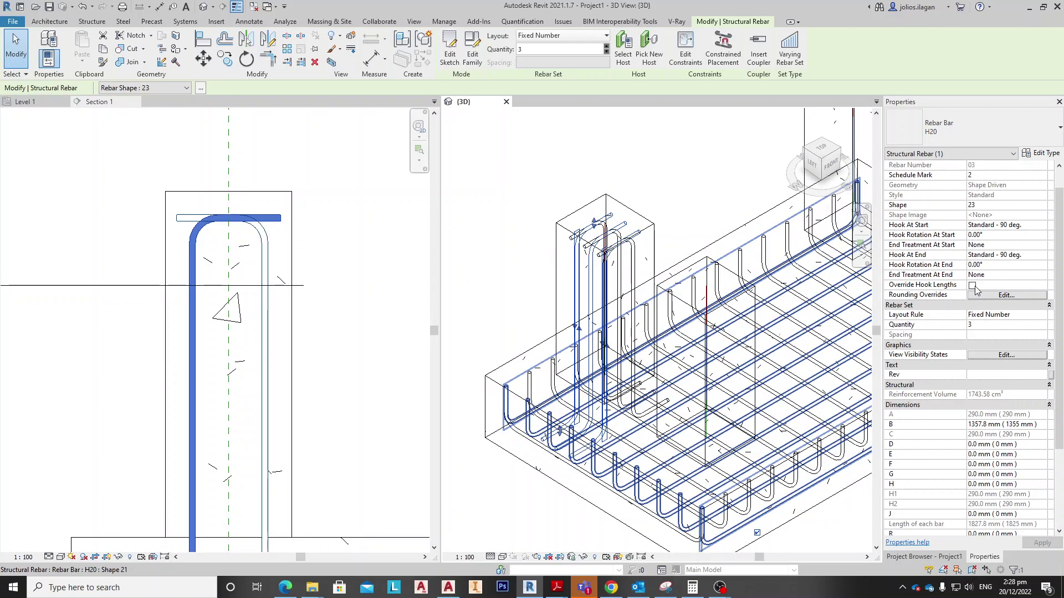
click(972, 285)
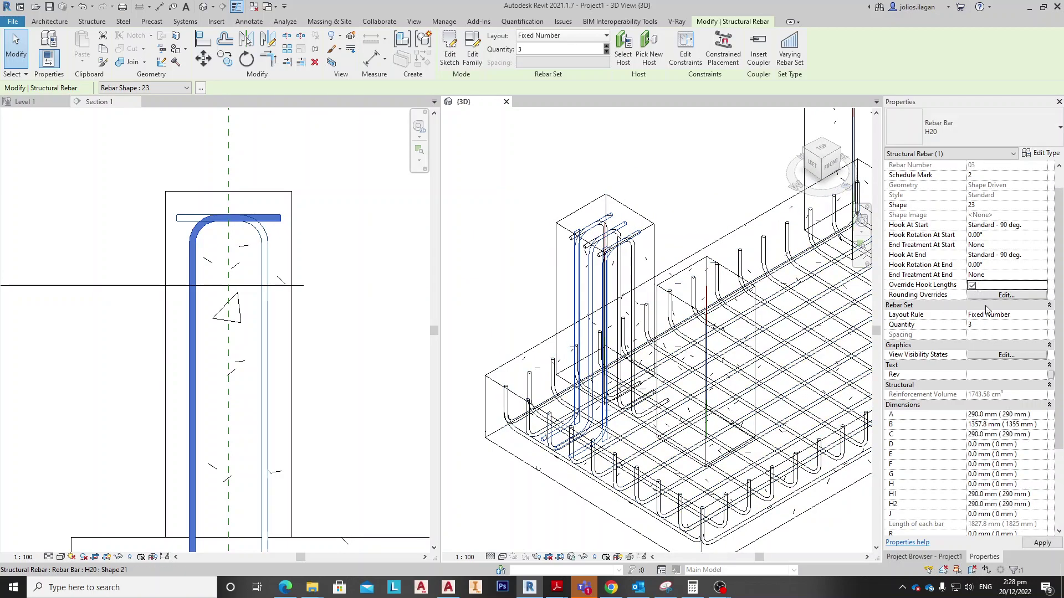
scroll(1013, 403, down, 3)
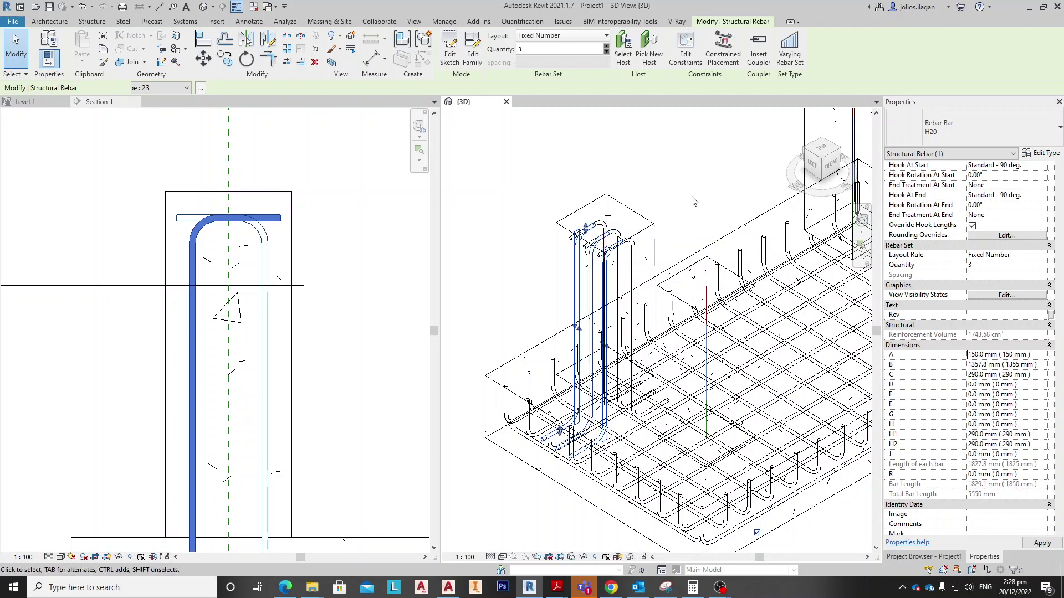
click(724, 192)
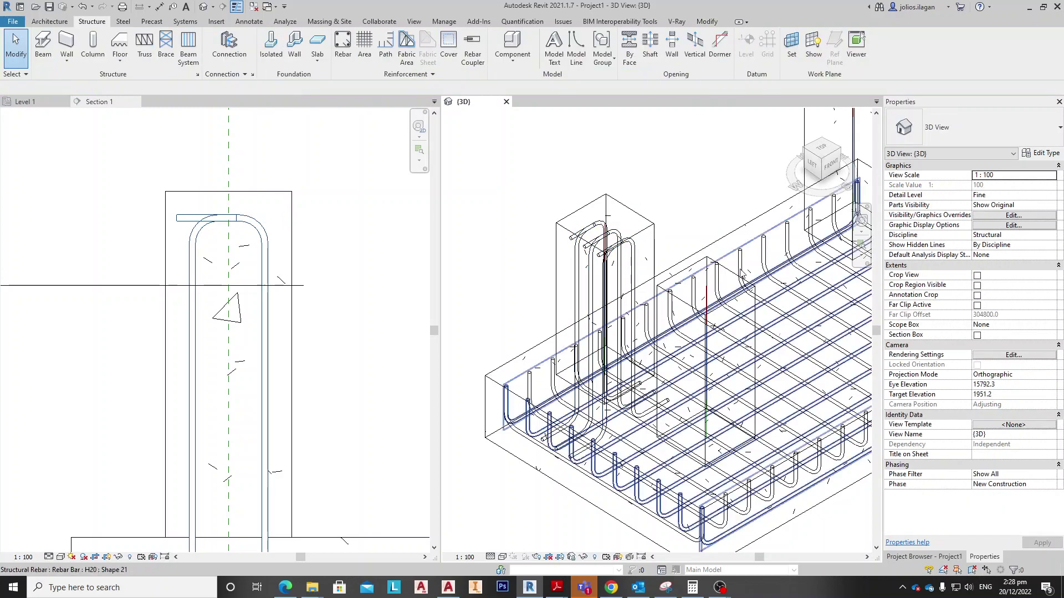
Step: Override the hook lengths of the column's right rebar set and set its dimension A to 150 mm
click(634, 254)
click(973, 306)
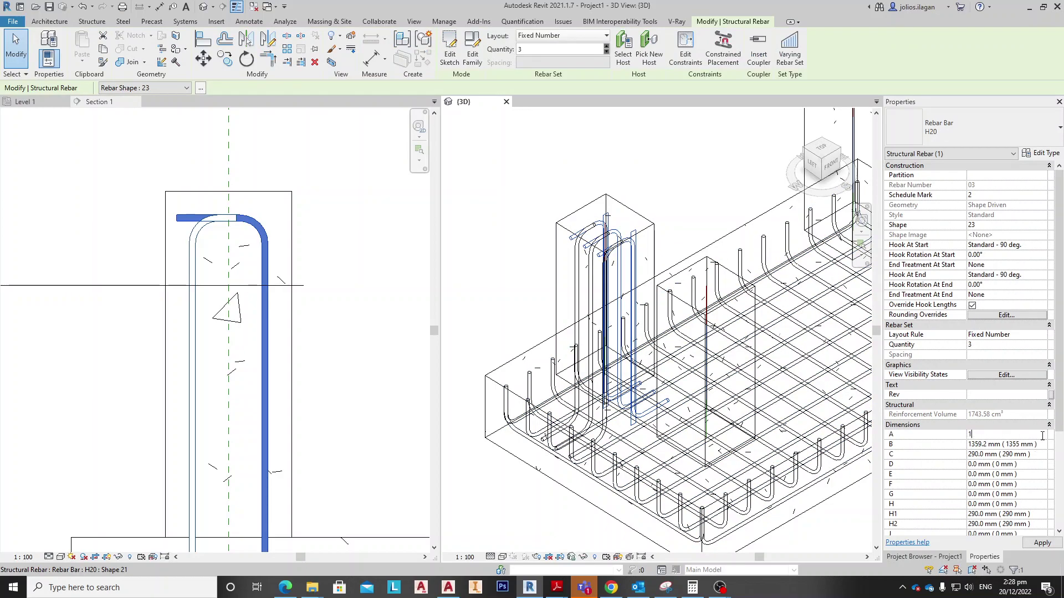
click(726, 205)
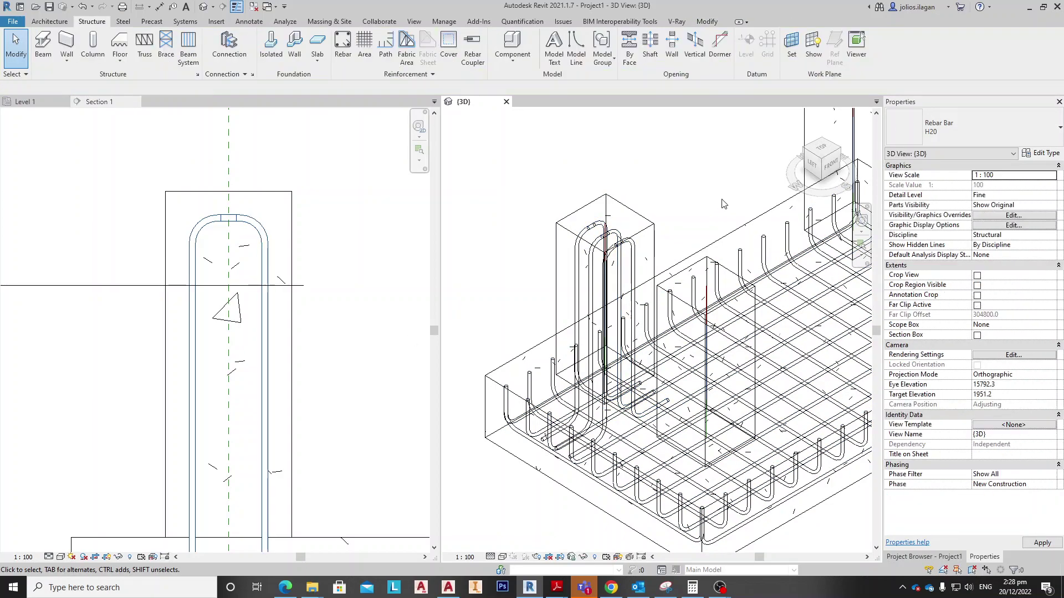
Step: Lower the top end of the right rebar set in Section 1 so its hook sits just beneath the left set's hook
scroll(317, 239, down, 3)
middle_drag(317, 238, 310, 182)
scroll(284, 181, up, 7)
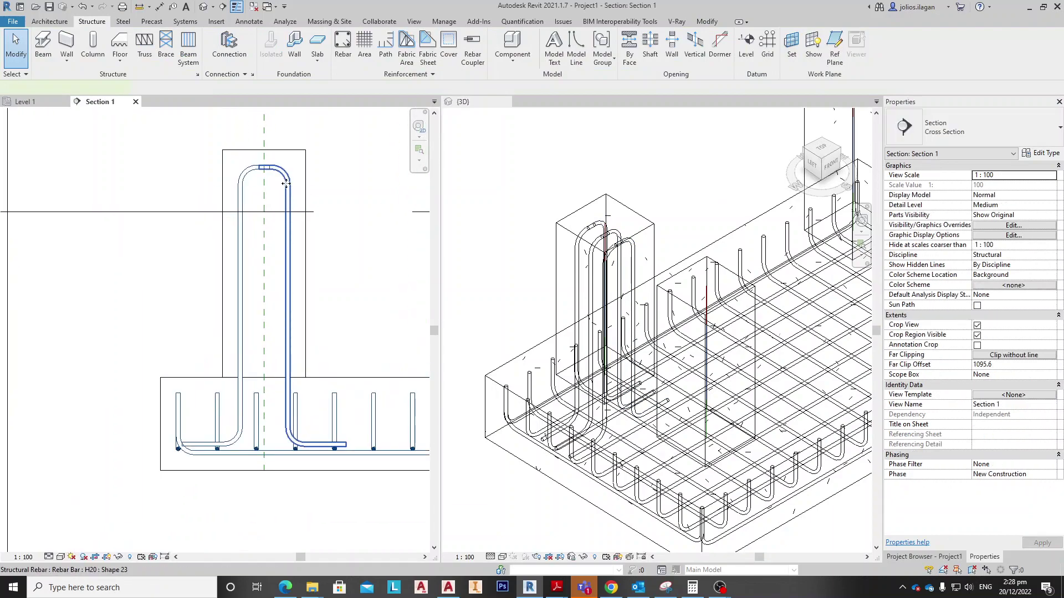
click(275, 153)
scroll(276, 153, up, 1)
scroll(251, 146, up, 4)
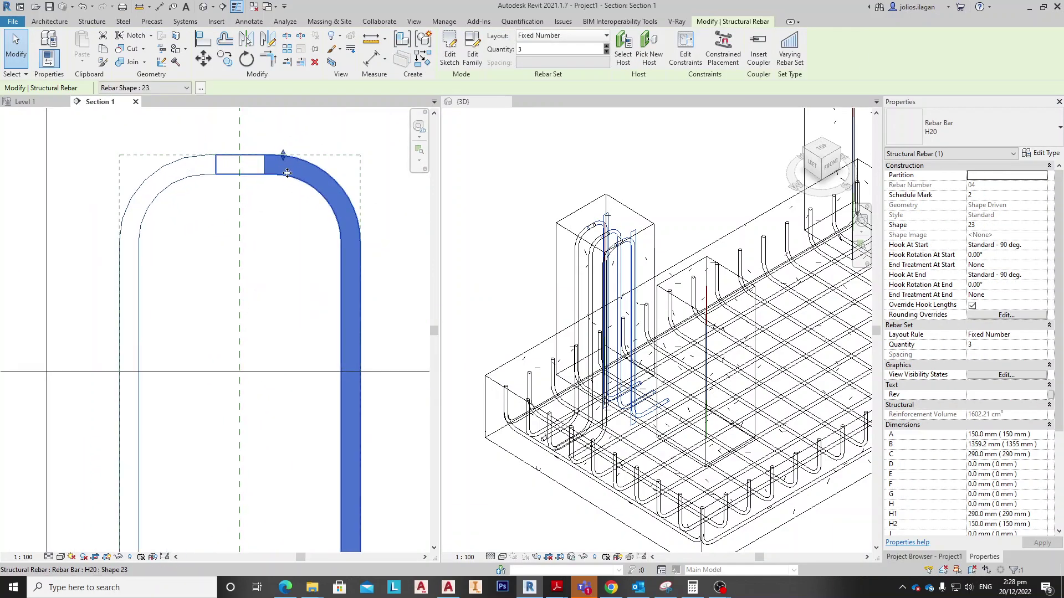
drag(280, 180, 281, 183)
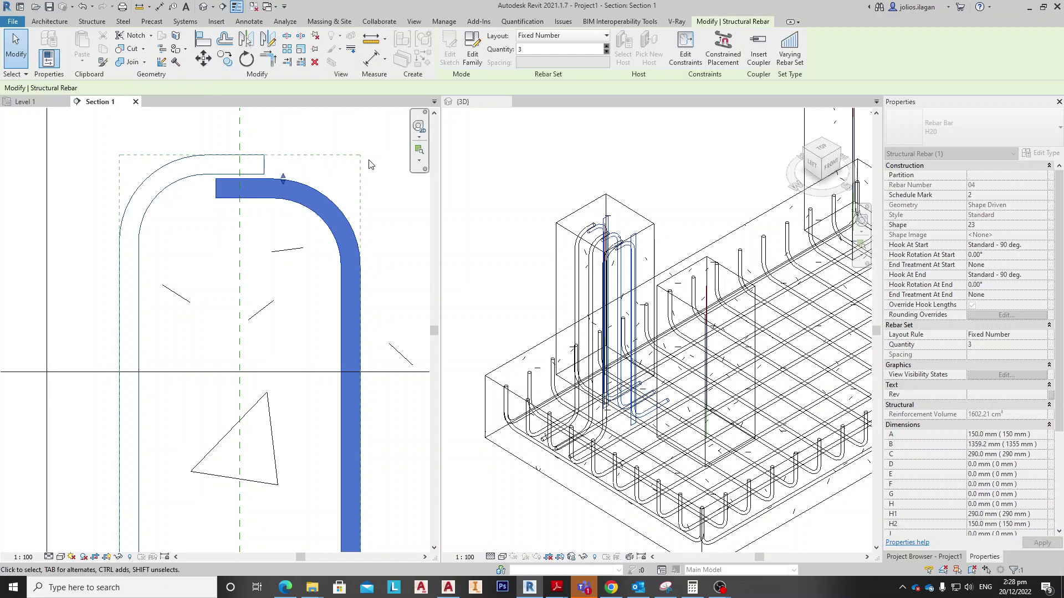
Step: Examine the column's overlapping top hooks in section and its reinforcement within the footing in 3D
click(725, 183)
scroll(713, 238, down, 1)
shift+middle_drag(701, 326, 659, 238)
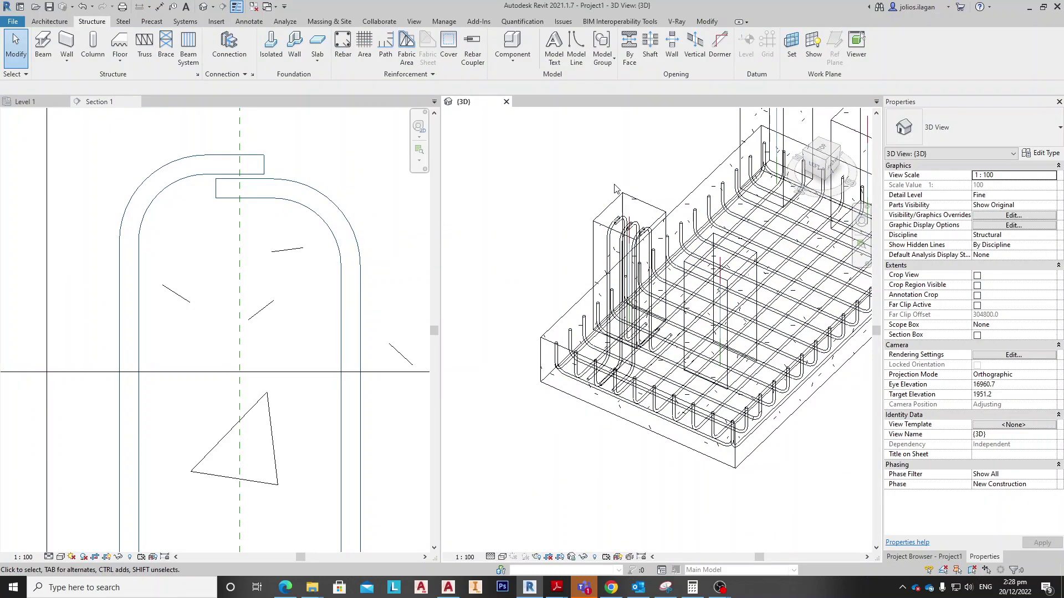
click(292, 310)
scroll(285, 302, down, 4)
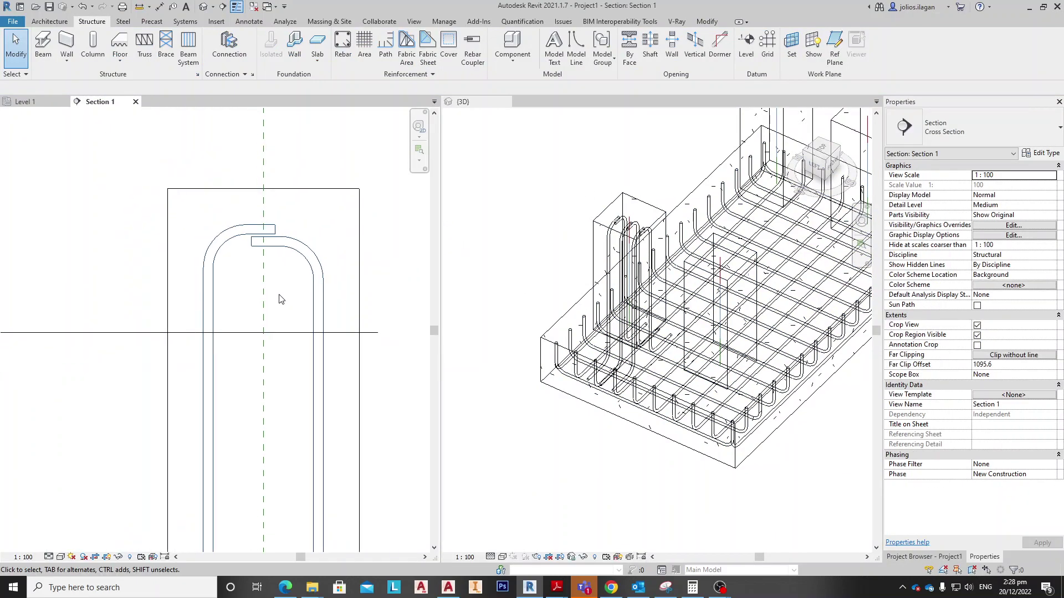
click(654, 359)
scroll(654, 359, down, 3)
shift+middle_drag(653, 359, 614, 332)
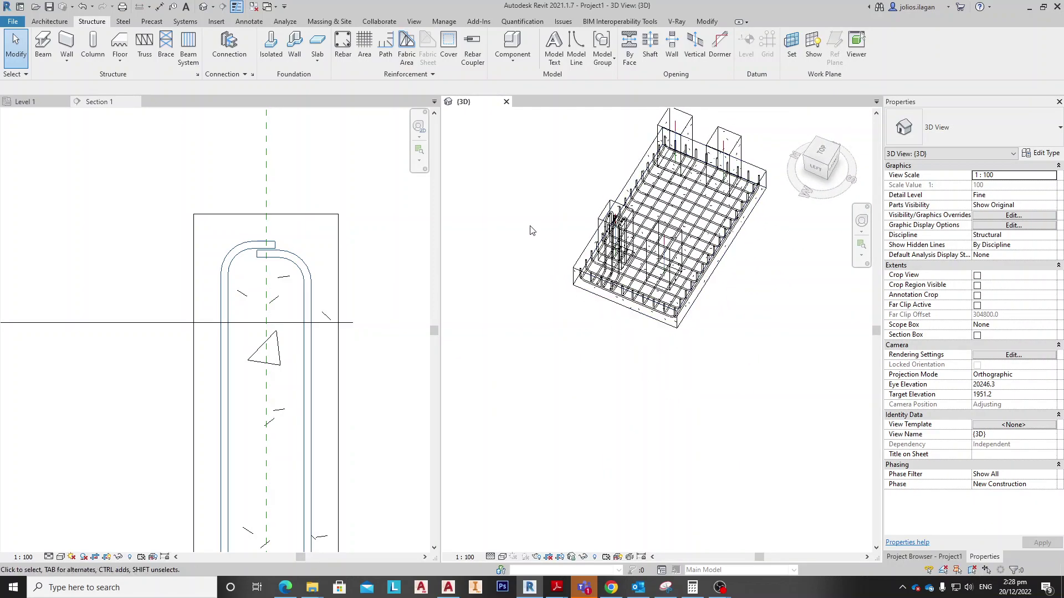
click(348, 44)
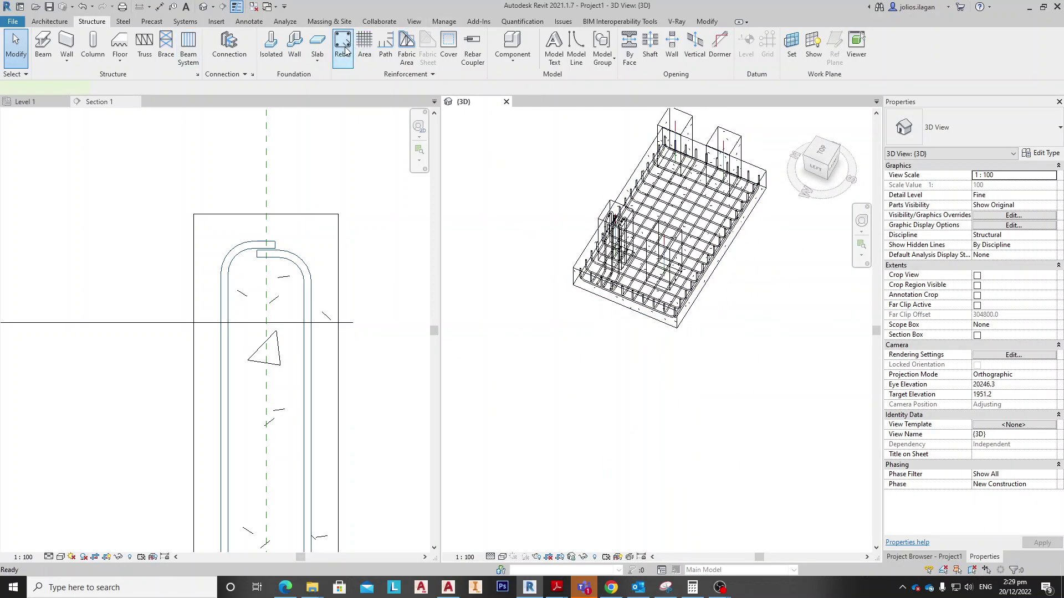
click(360, 350)
scroll(372, 212, down, 2)
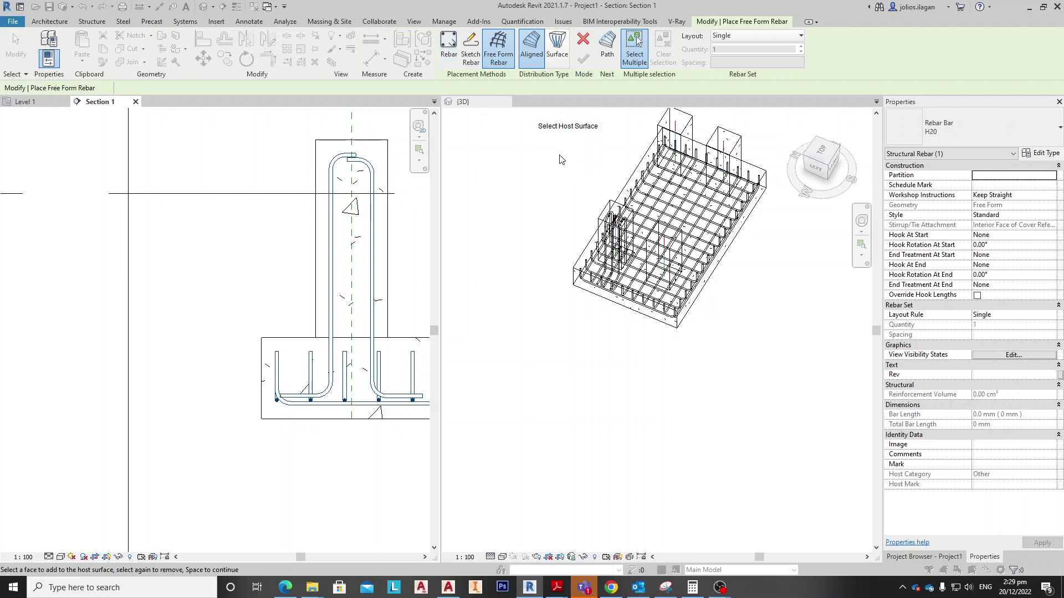
key(Escape)
Step: Place a shape 23 H20 bar perpendicular to cover on the column's centre line in Section 1, beneath the top hooks
click(343, 51)
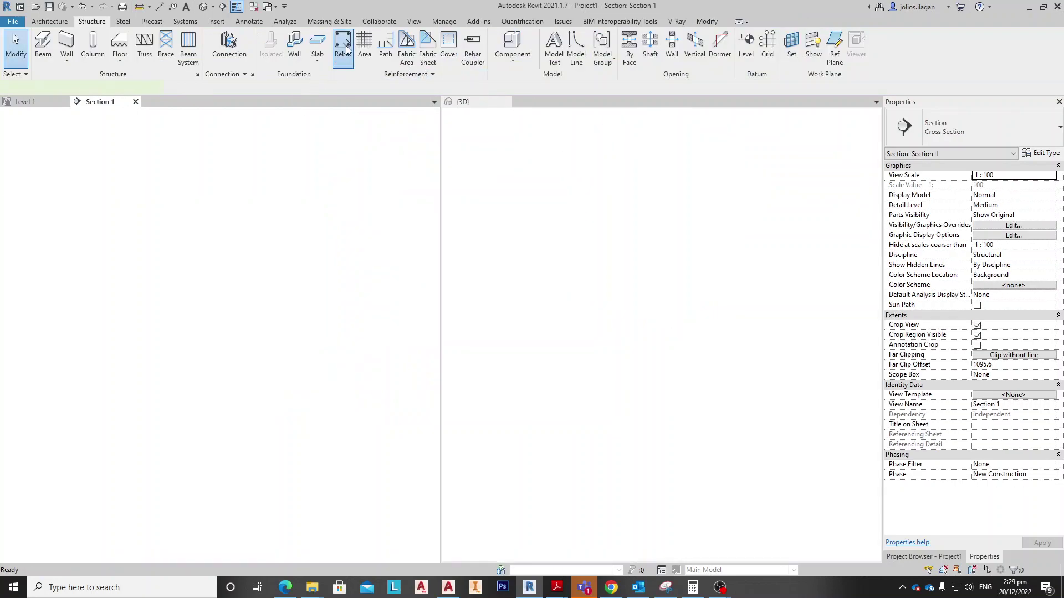
scroll(196, 302, down, 3)
mouse_move(312, 266)
middle_down()
mouse_move(103, 285)
mouse_move(297, 264)
middle_up()
scroll(256, 251, up, 2)
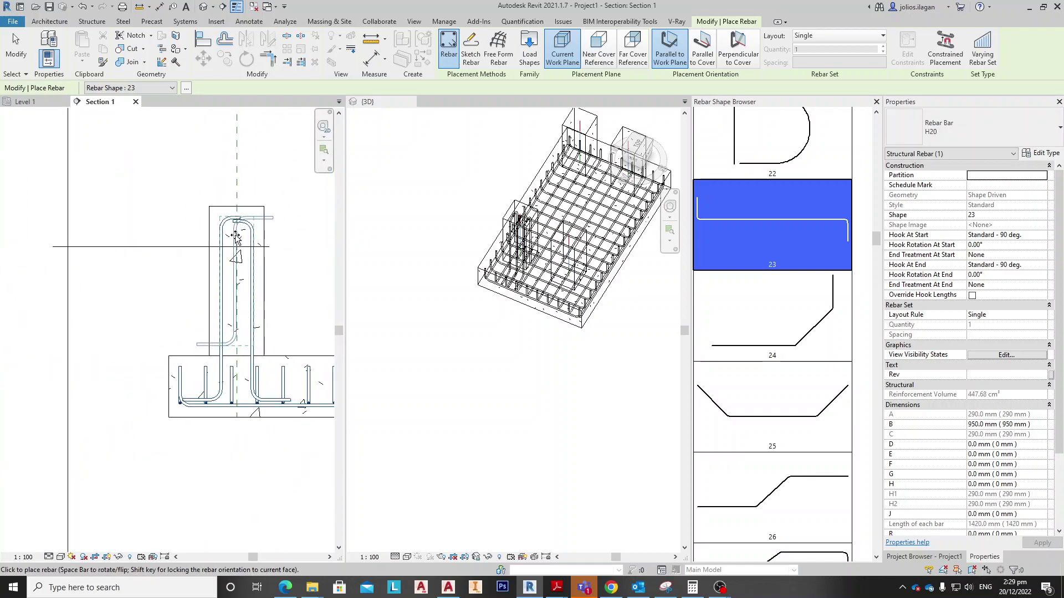
key(space)
key(space)
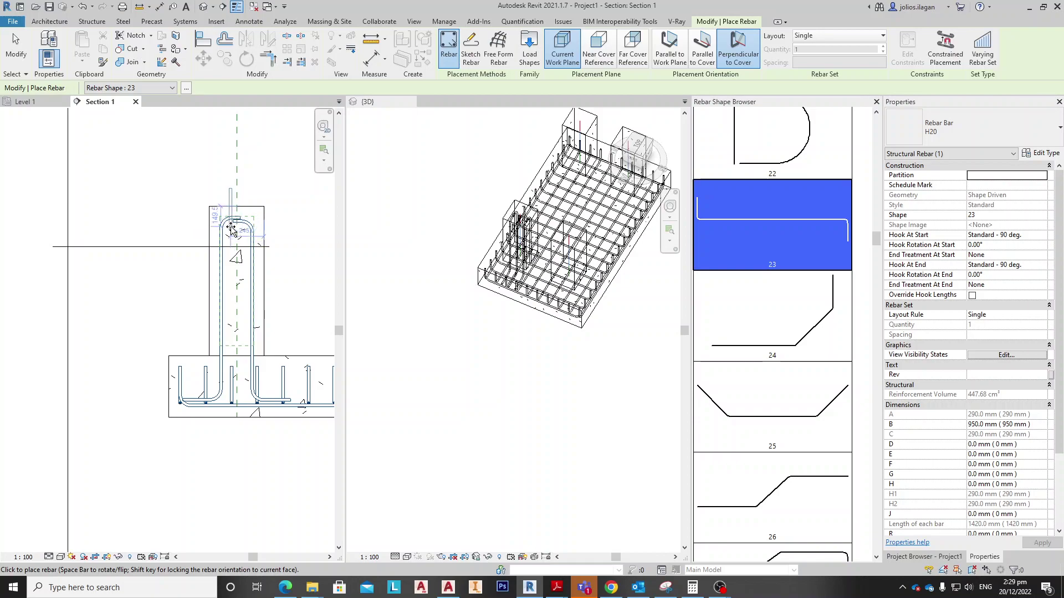
scroll(235, 232, up, 2)
scroll(241, 222, up, 2)
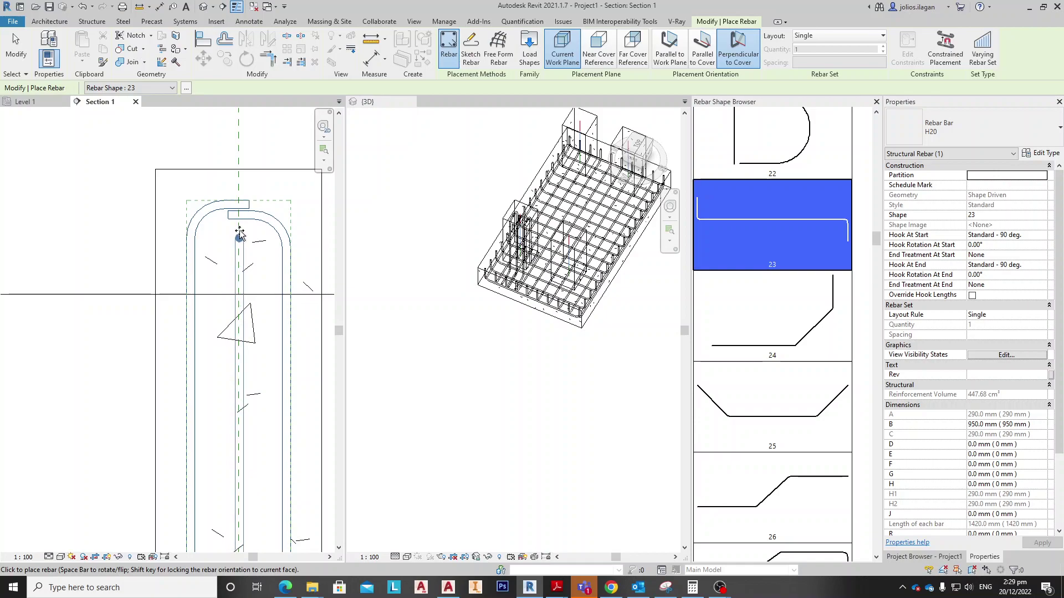
key(Escape)
key(Escape)
Step: Stretch the centre bar's lower end down onto the footing mesh, making dimension B about 1376 mm
scroll(276, 270, down, 3)
middle_drag(294, 317, 299, 273)
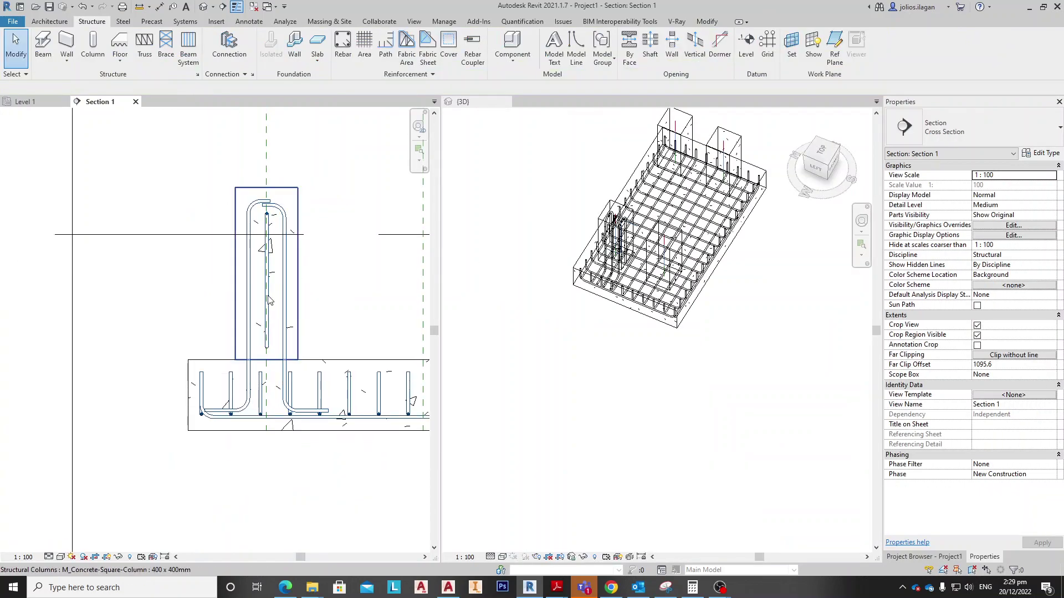
click(298, 320)
scroll(264, 395, up, 3)
key(Escape)
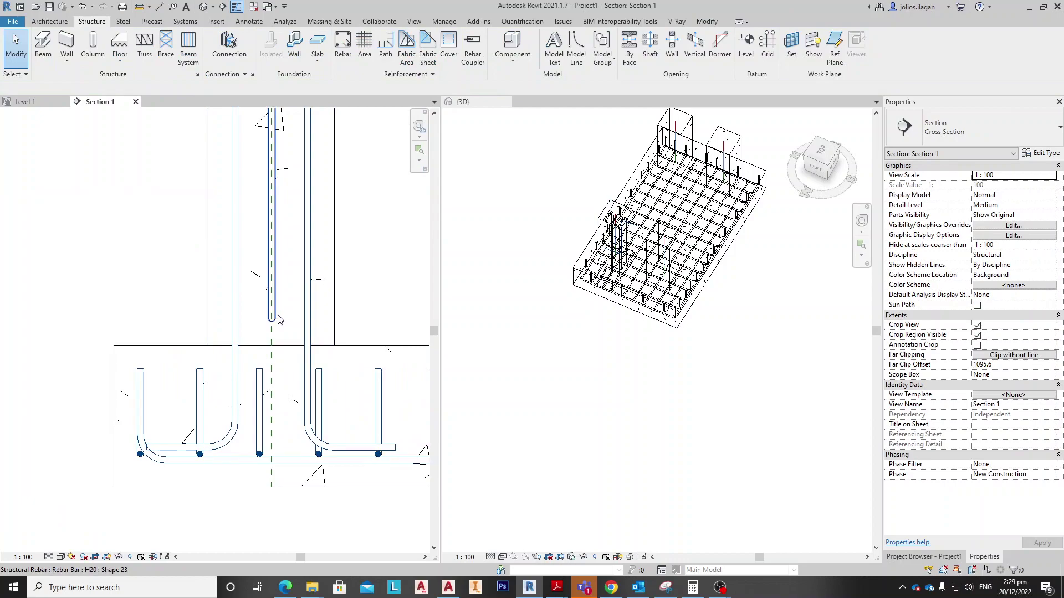
click(275, 327)
middle_drag(273, 334, 275, 308)
drag(276, 302, 287, 430)
scroll(329, 288, down, 4)
middle_drag(308, 179, 313, 257)
scroll(313, 261, up, 5)
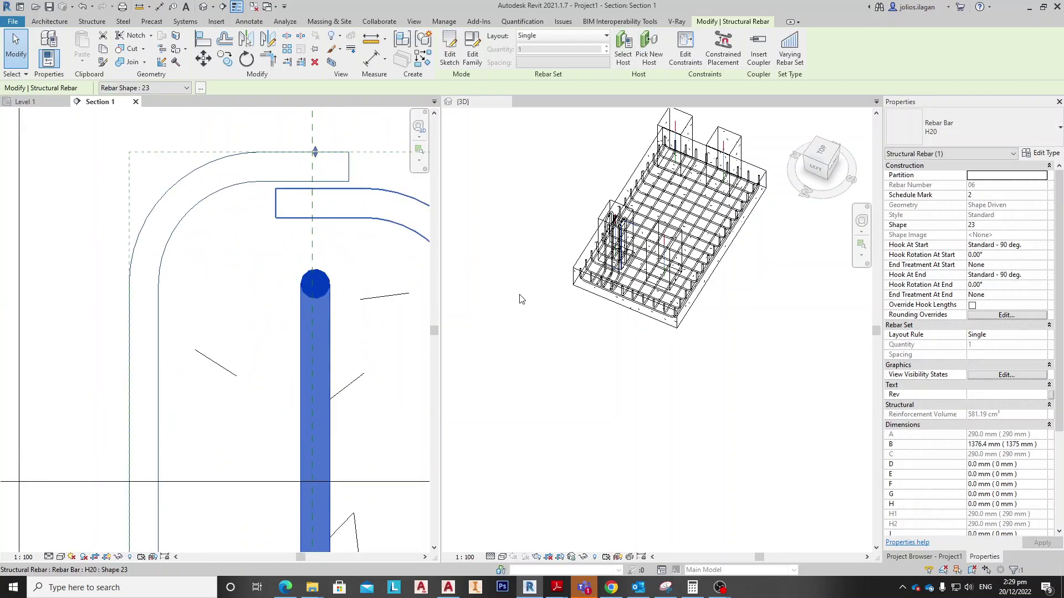
scroll(333, 238, down, 1)
scroll(611, 385, up, 6)
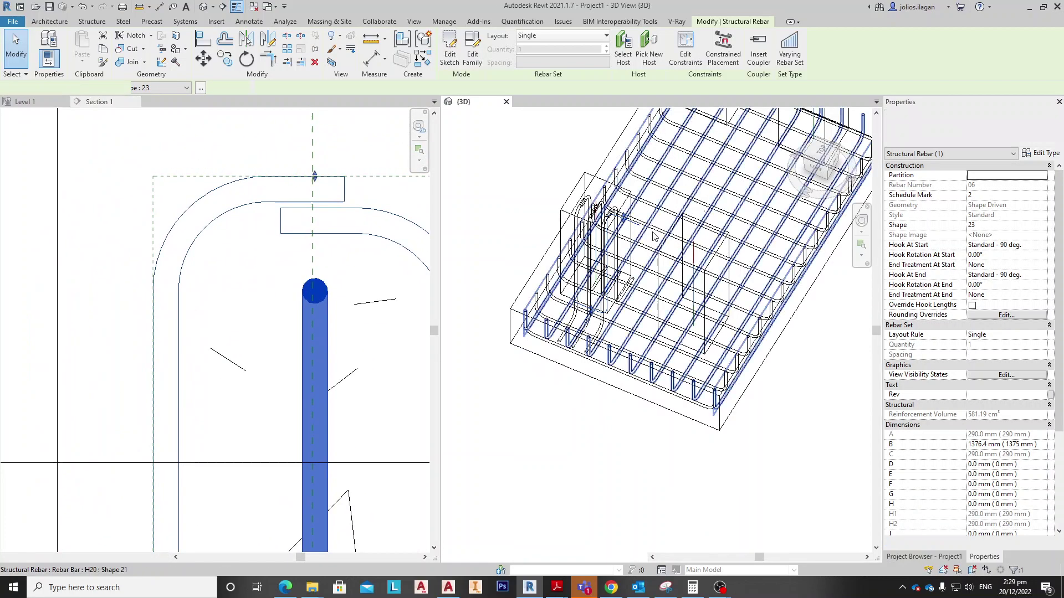
Step: Show the column's H20 centre bar as a solid in the {3D} view and review the result on the footing
scroll(612, 385, down, 4)
shift+middle_drag(612, 385, 631, 248)
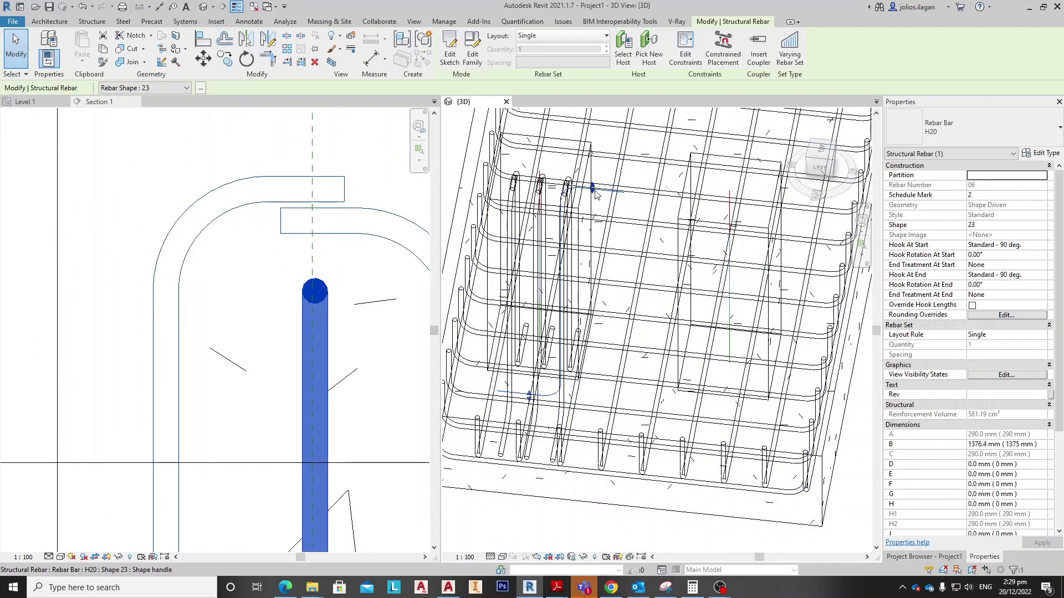
click(999, 317)
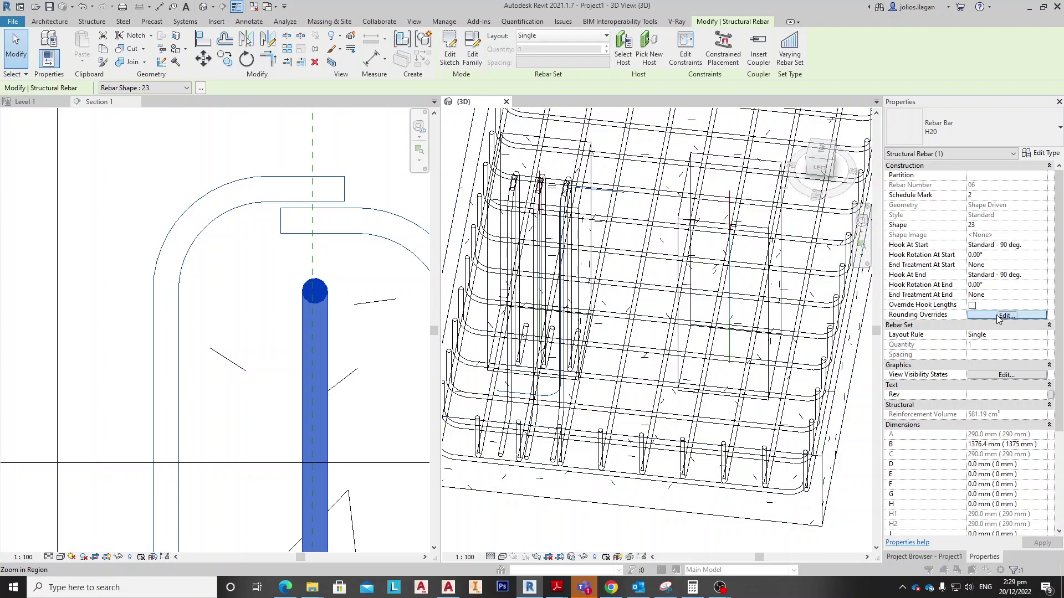
click(619, 336)
click(1006, 375)
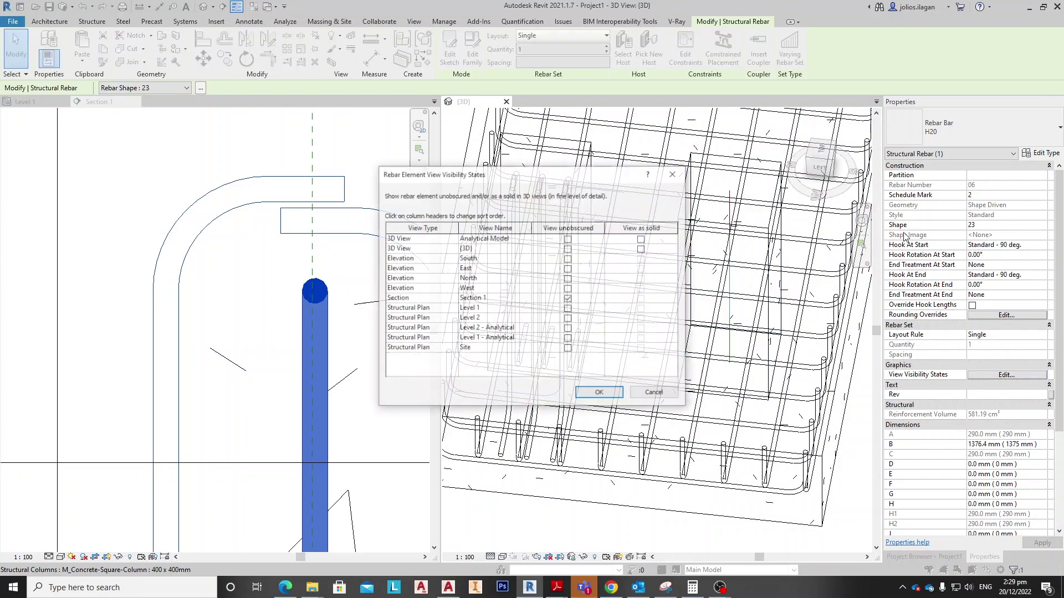
click(642, 250)
click(609, 393)
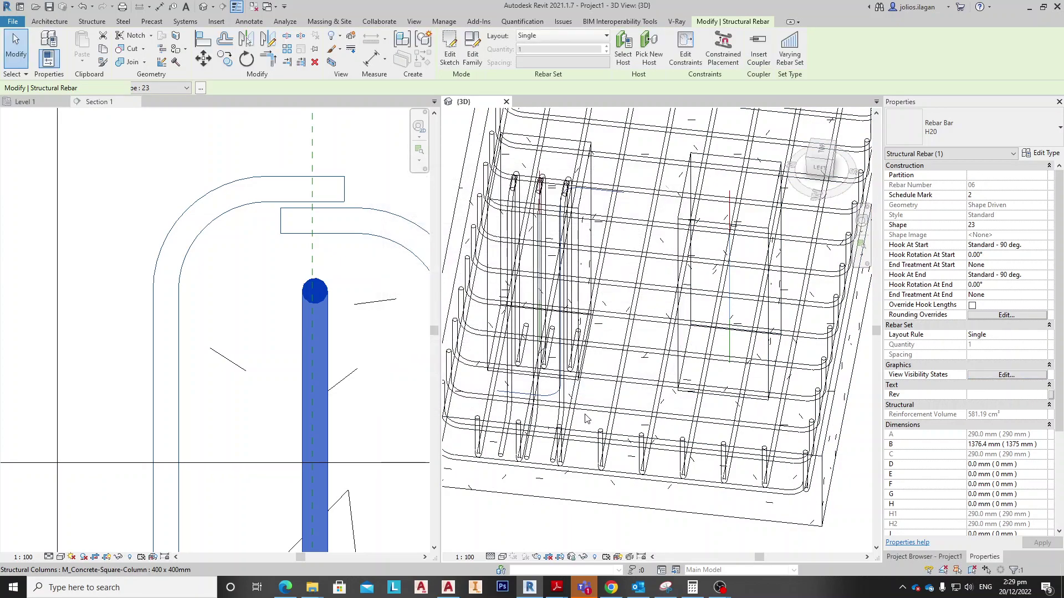
click(587, 400)
scroll(587, 398, down, 2)
middle_drag(587, 399, 625, 362)
click(639, 225)
scroll(622, 347, down, 3)
click(662, 429)
shift+middle_drag(663, 430, 563, 441)
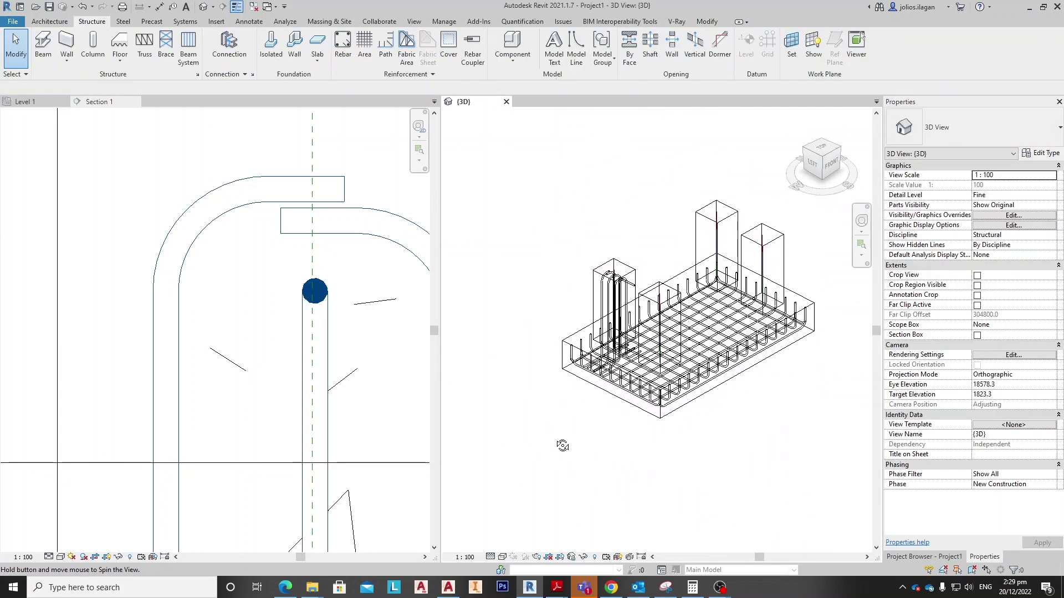
Step: Open the Level 1 plan and examine the upper-left column's centre bar and its properties
click(147, 217)
click(32, 106)
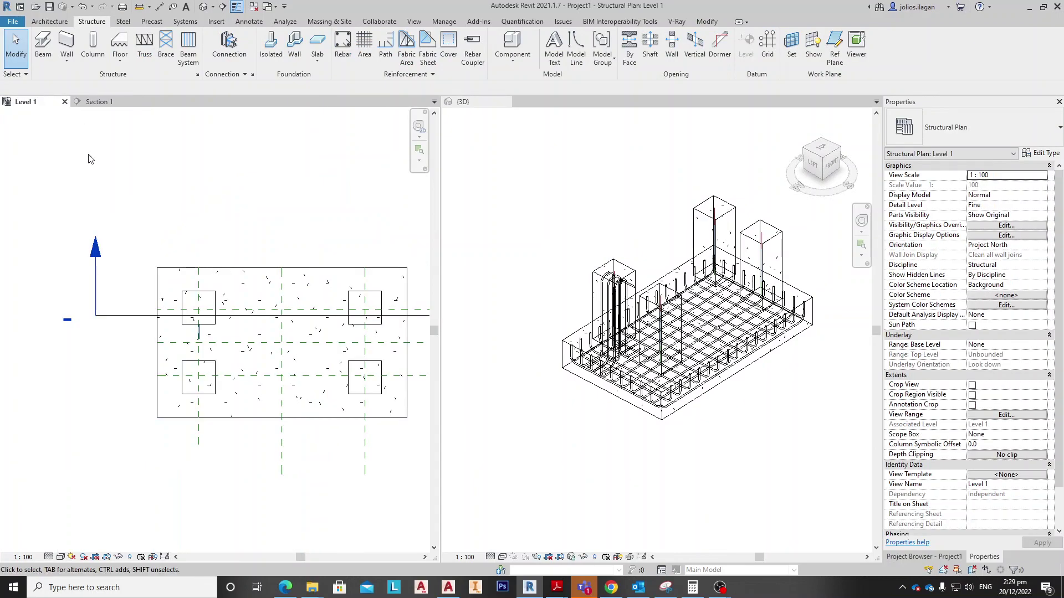
scroll(233, 318, up, 4)
scroll(233, 318, down, 1)
middle_drag(190, 312, 131, 315)
middle_drag(226, 373, 173, 346)
scroll(203, 400, down, 1)
middle_drag(265, 430, 262, 427)
scroll(160, 285, up, 3)
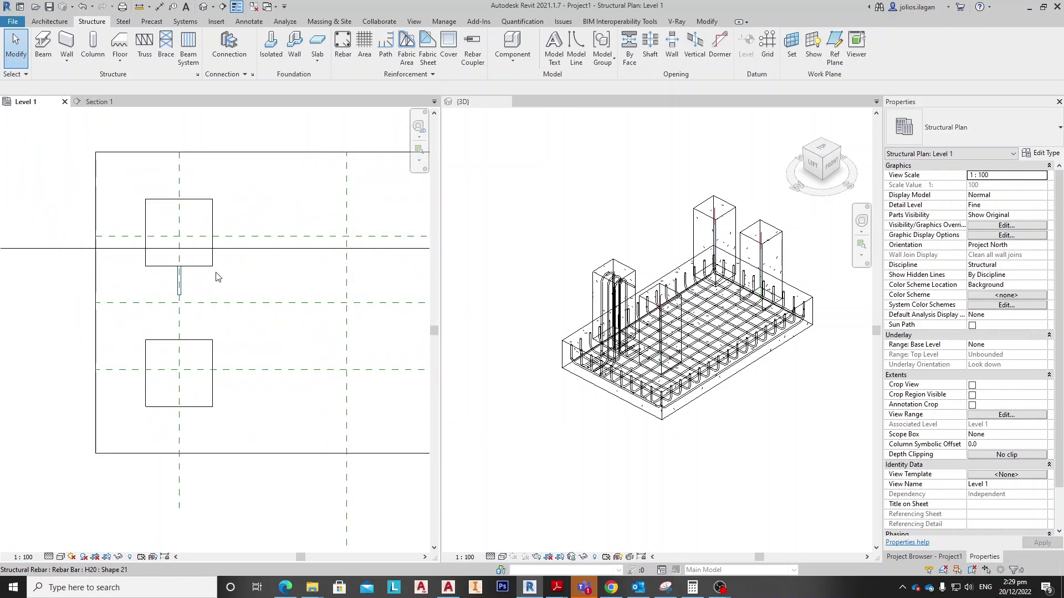
click(178, 280)
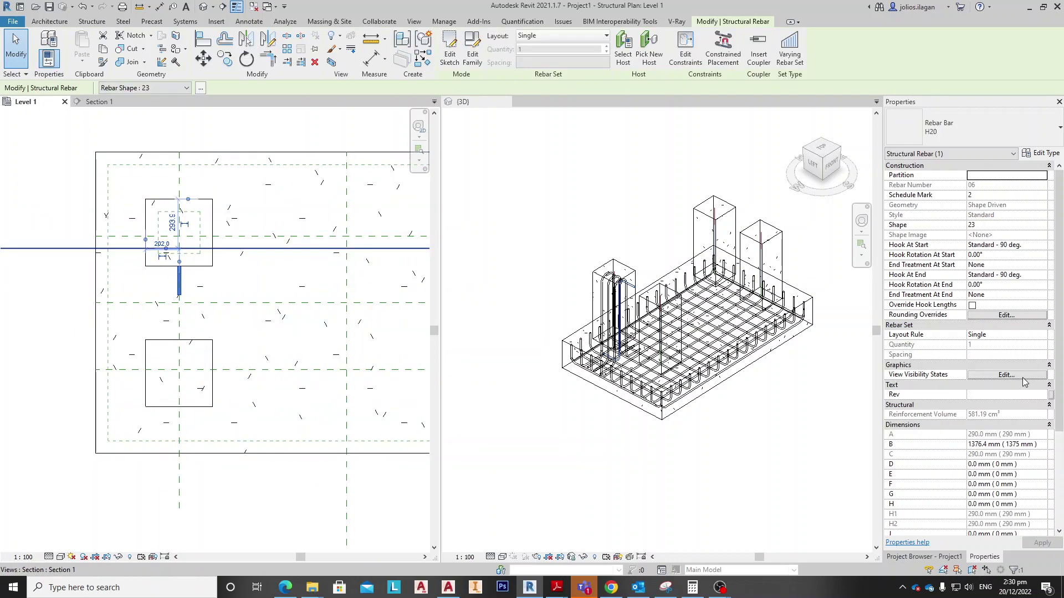
scroll(996, 317, down, 5)
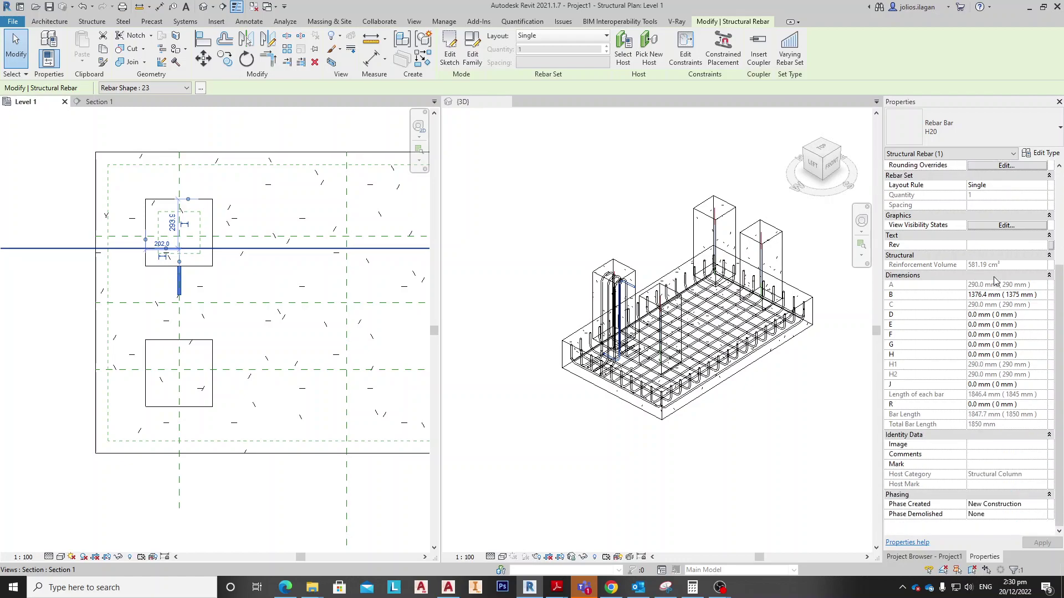
scroll(991, 423, up, 5)
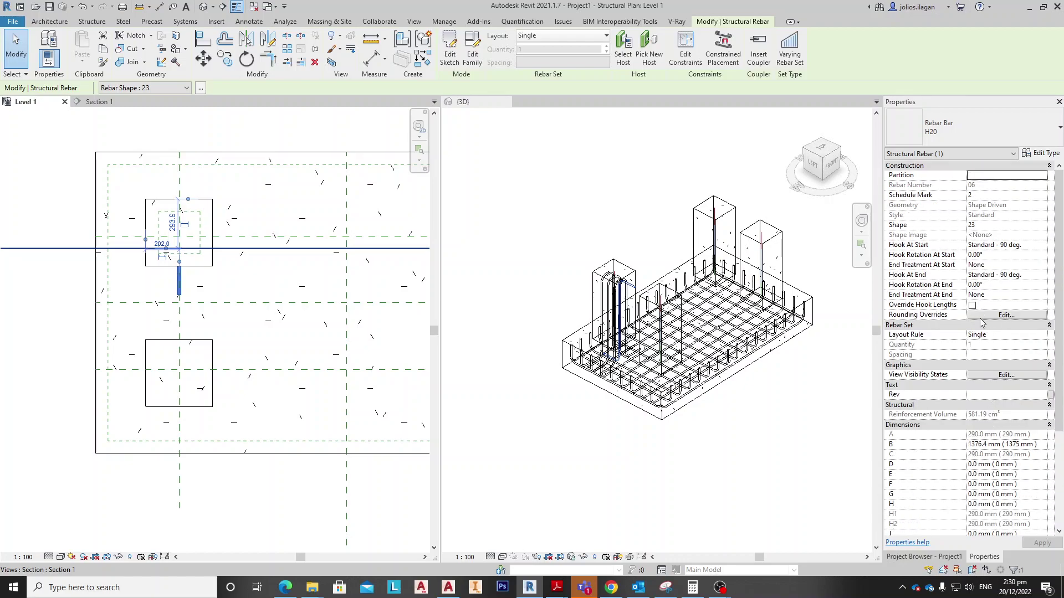
scroll(981, 326, down, 1)
scroll(980, 222, down, 4)
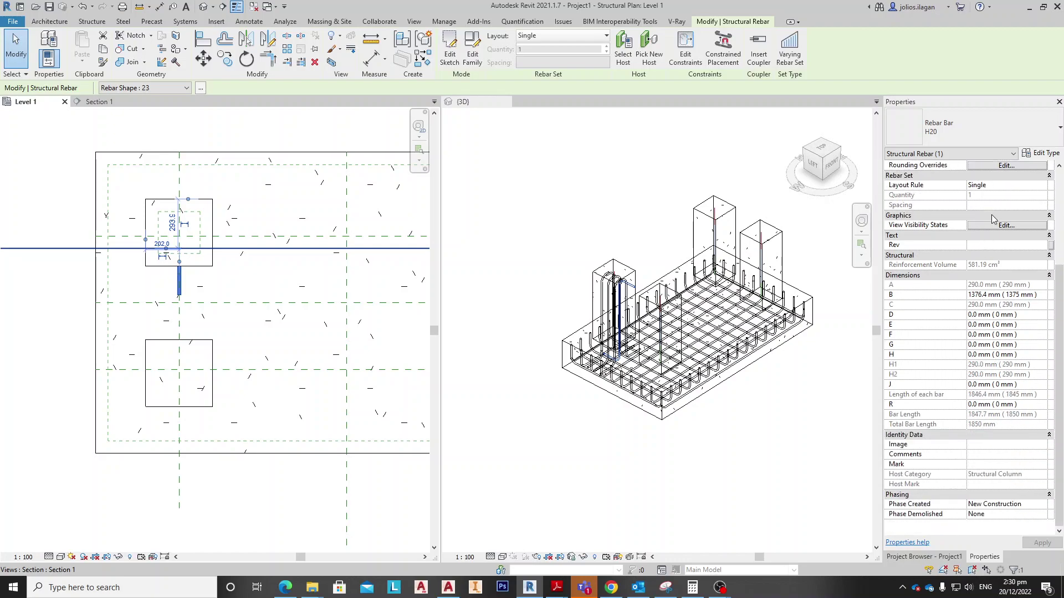
Step: Set the cut plane offset of the Level 1 view range to -100 mm
click(730, 476)
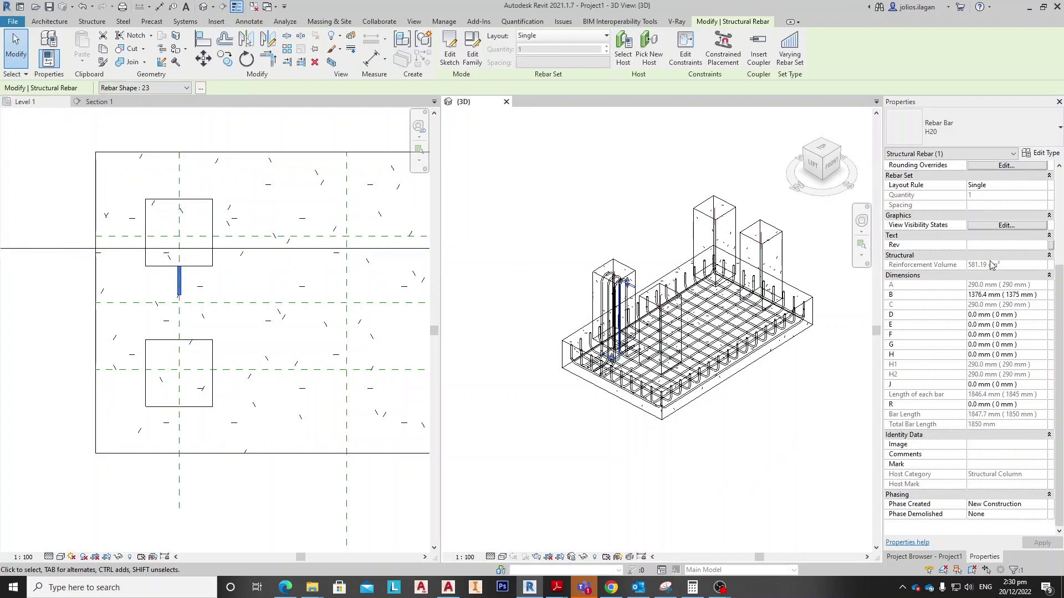
click(829, 440)
click(418, 442)
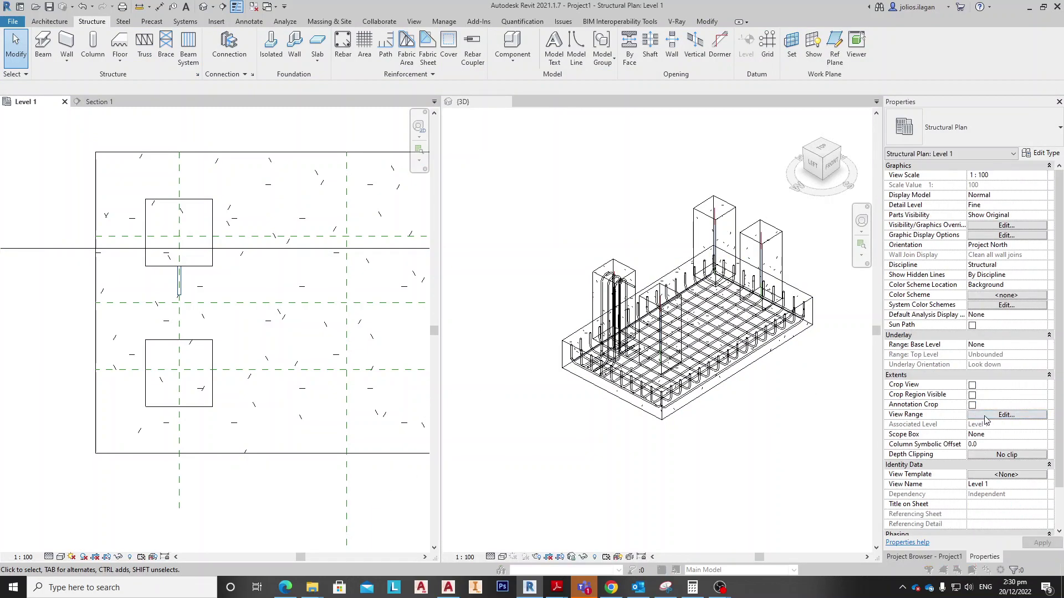
click(986, 415)
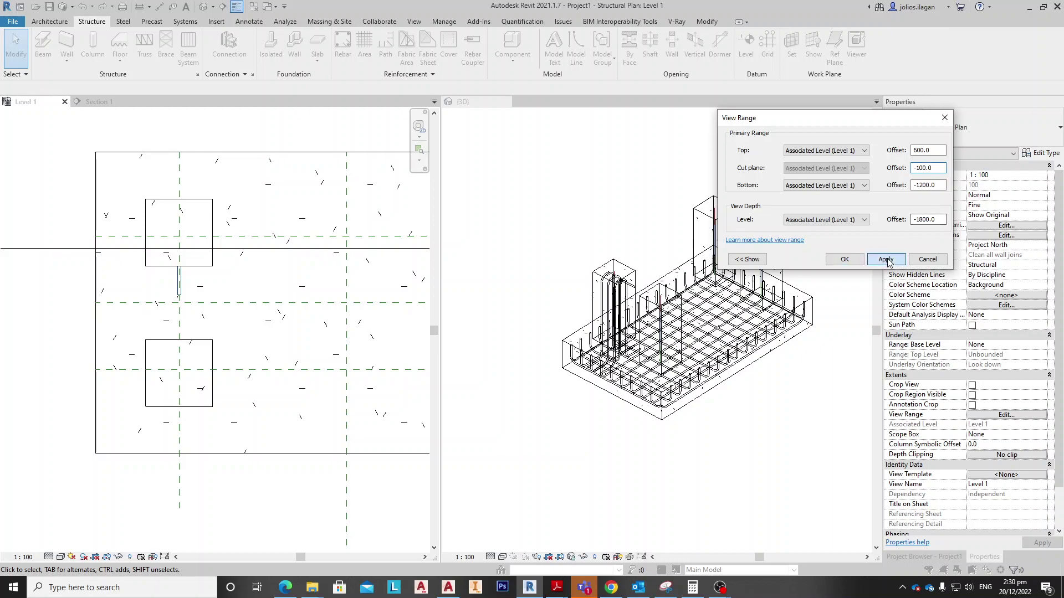
click(842, 260)
Step: Move the centre bar down in the Level 1 plan until it lines up with the lower row of column bars
scroll(155, 252, up, 6)
scroll(278, 261, down, 4)
click(282, 240)
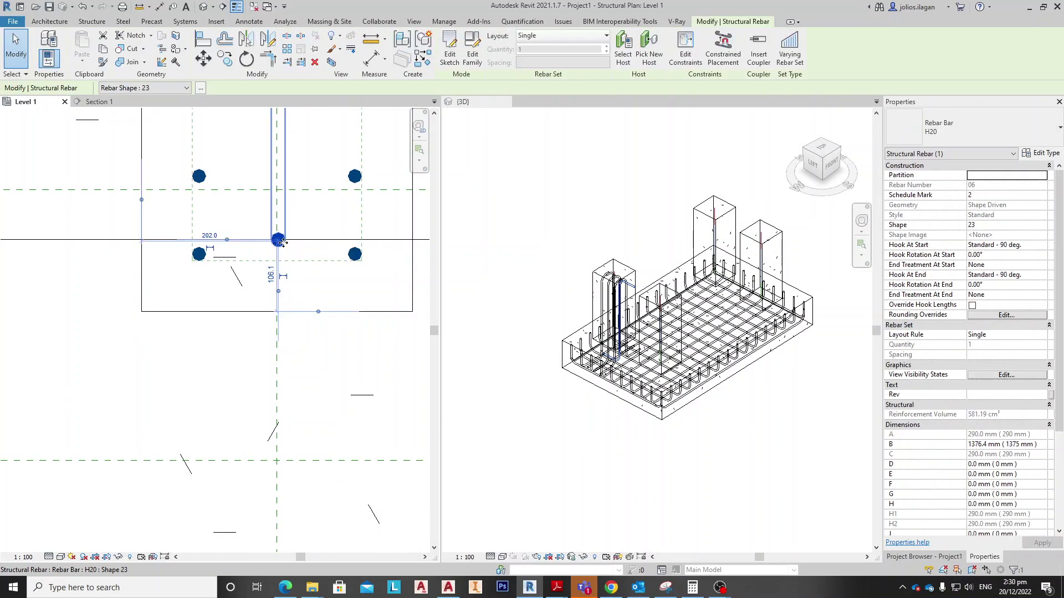
scroll(284, 241, up, 2)
drag(282, 256, 282, 273)
scroll(283, 273, down, 3)
Step: Mirror the centre bar without copying about a drawn horizontal axis through its centre, so its hook points out of the column
key(d)
key(m)
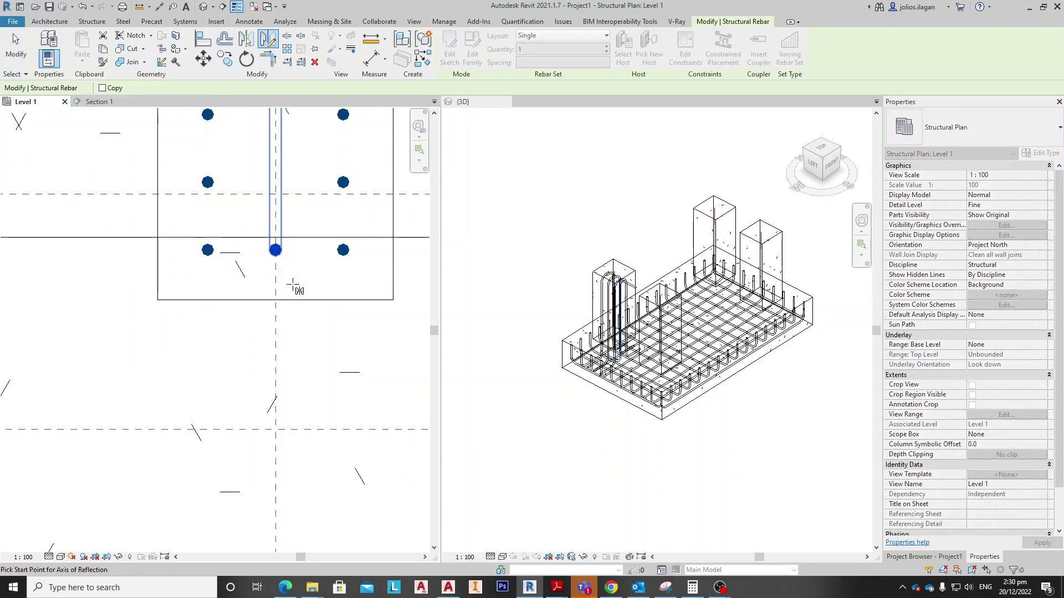
scroll(294, 283, up, 2)
click(257, 220)
click(295, 220)
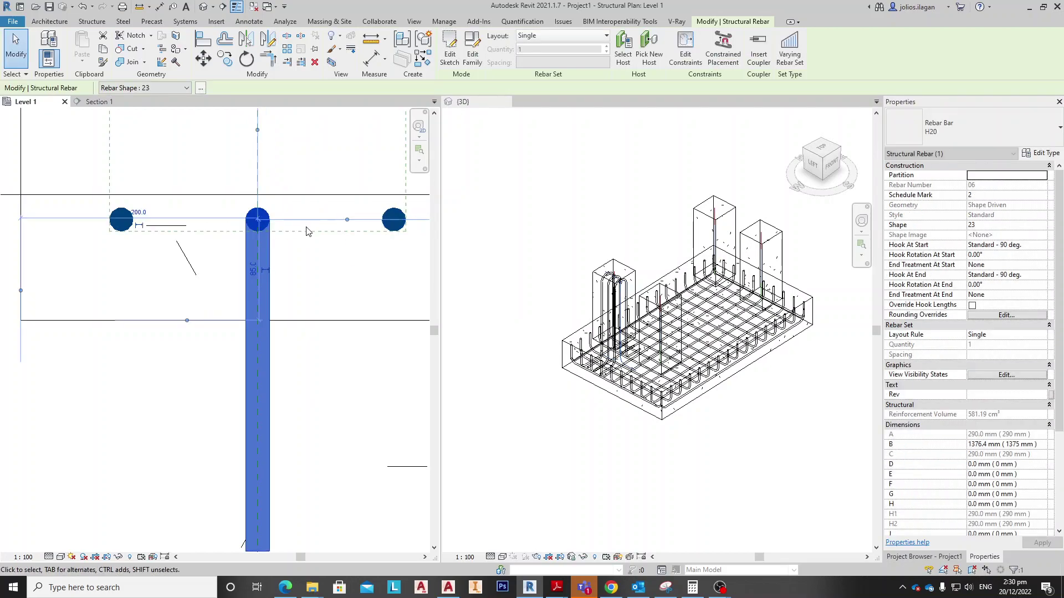
Step: Show the mirrored bar as a solid in the {3D} view and override its hook lengths, setting dimension A to 150 mm
scroll(314, 235, down, 3)
scroll(612, 274, up, 6)
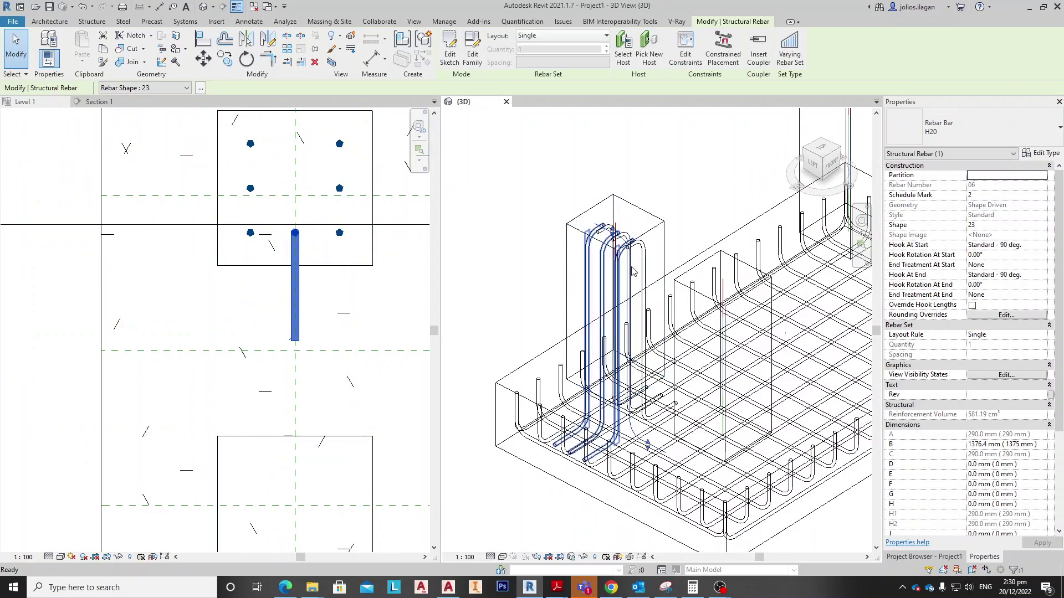
click(614, 244)
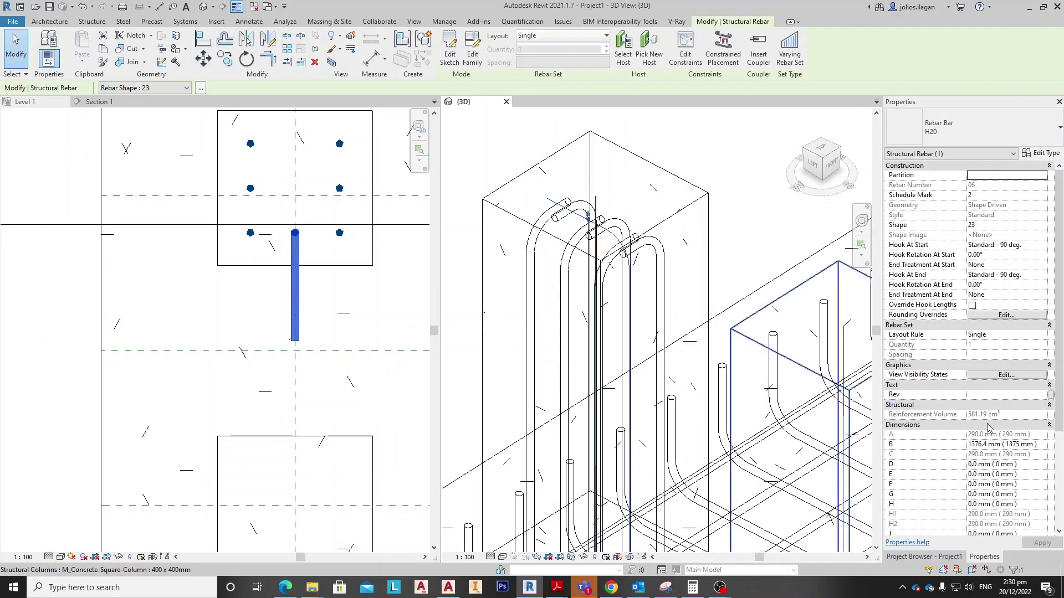
click(1014, 384)
click(1005, 375)
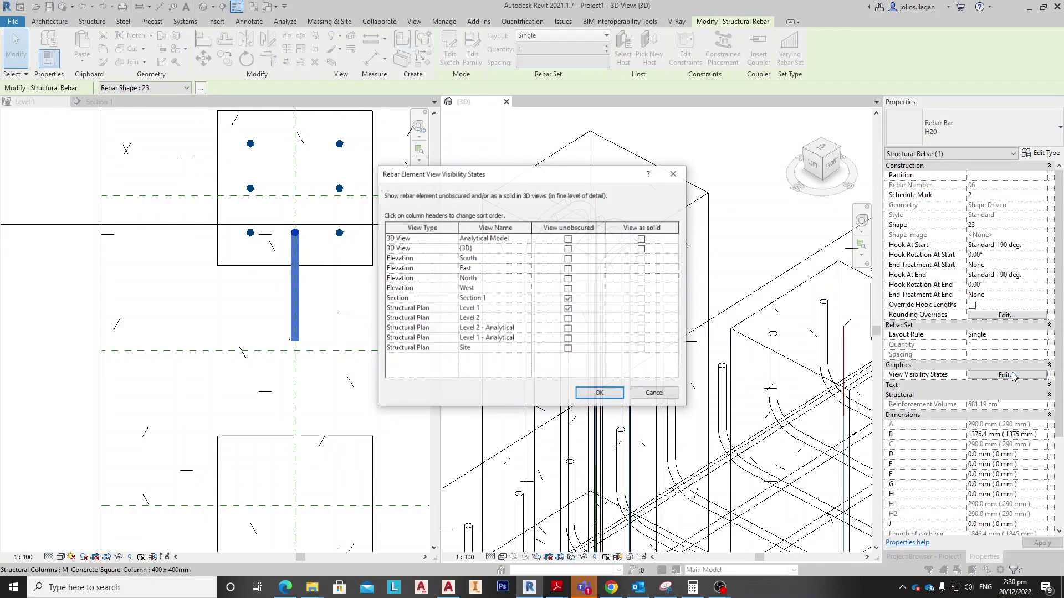
click(641, 249)
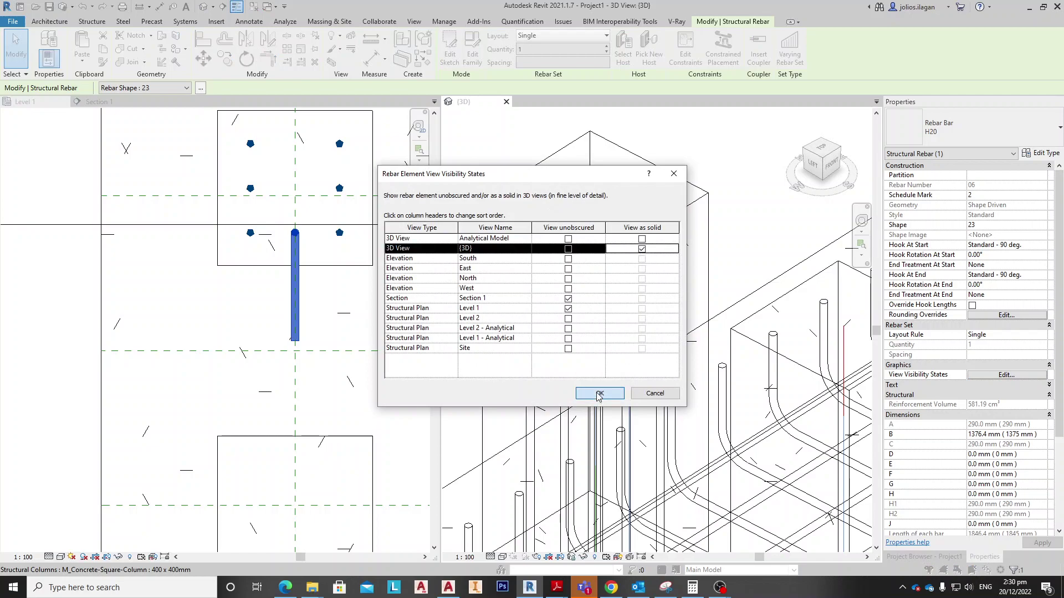
click(599, 394)
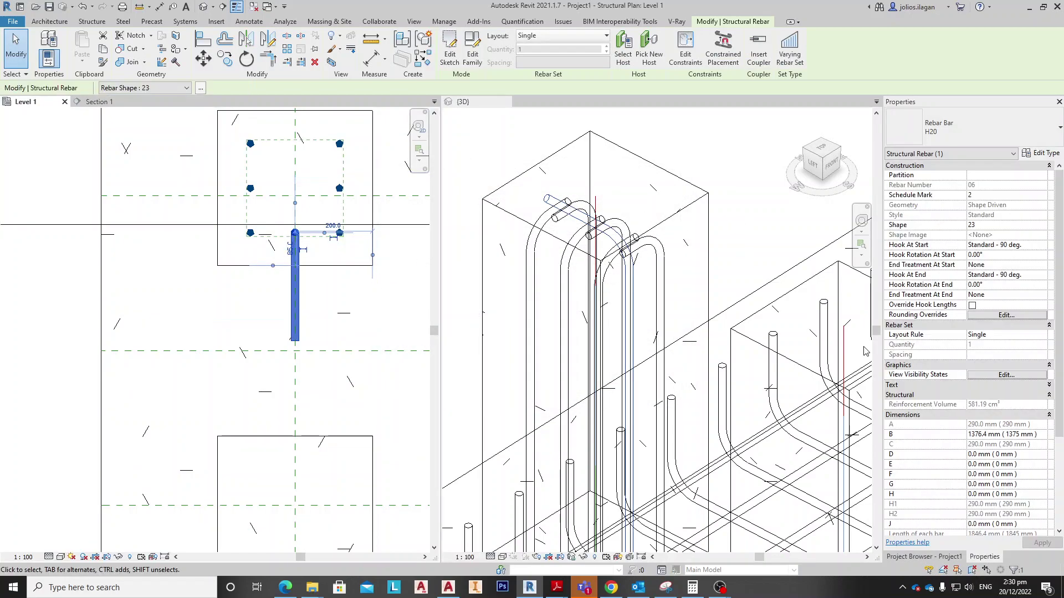
click(972, 305)
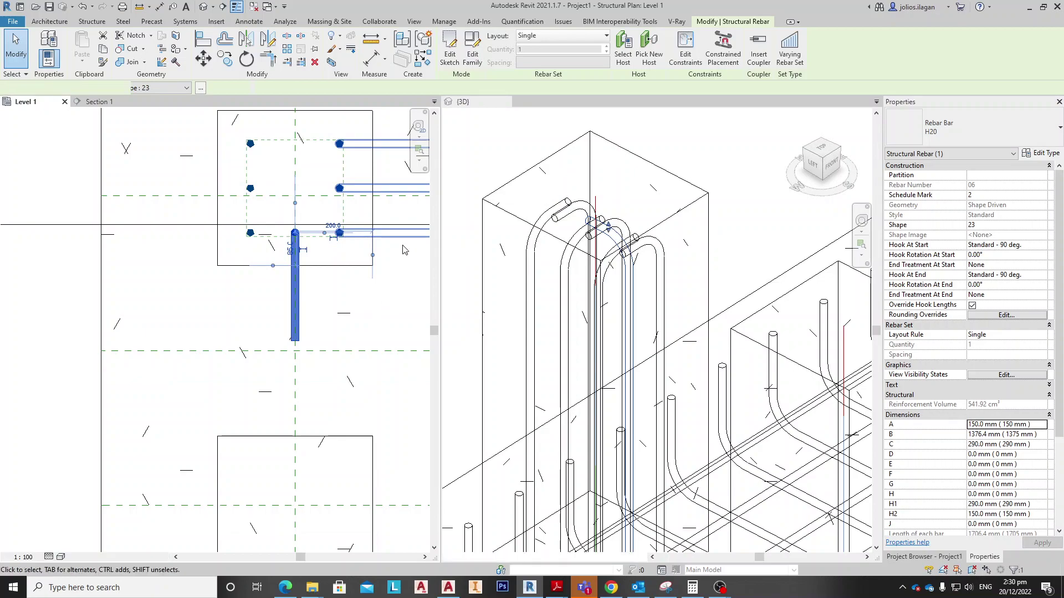
Step: Mirror a copy of the centre bar to the column's opposite face about a horizontal axis drawn through the middle row of bars
scroll(304, 269, down, 3)
key(m)
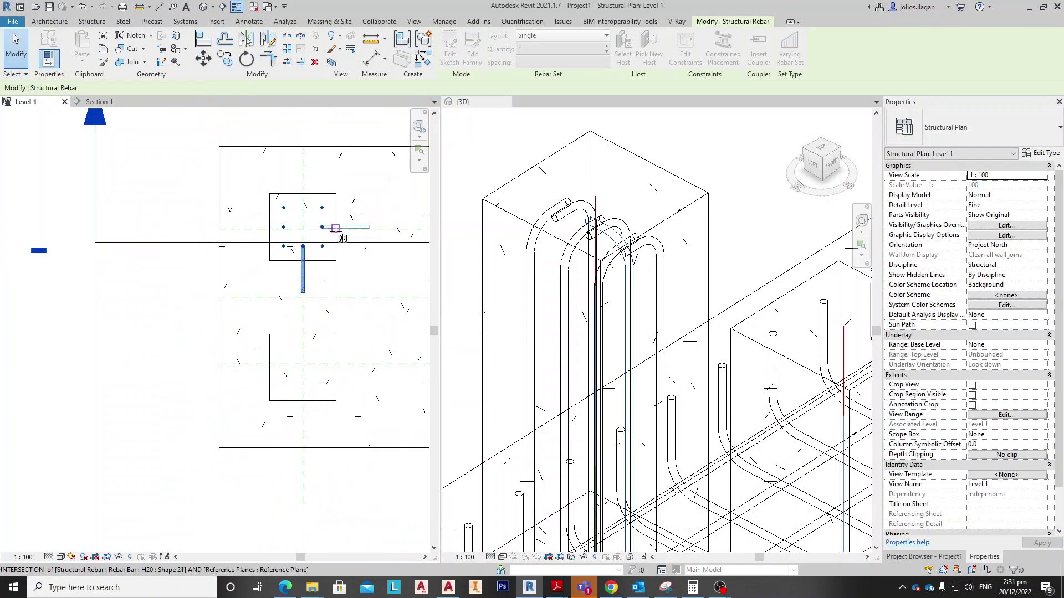
scroll(248, 220, up, 2)
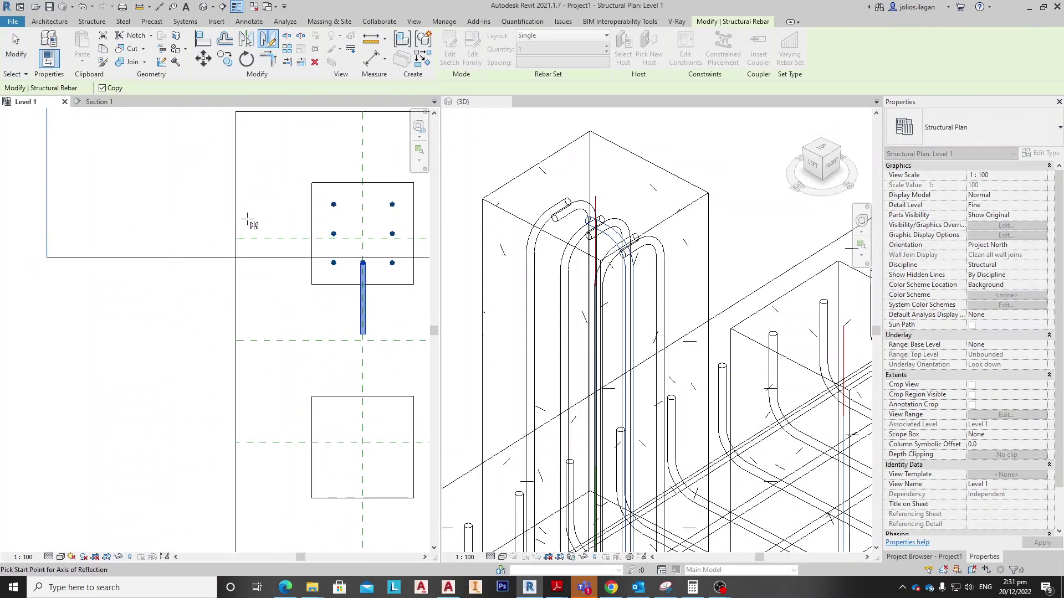
click(311, 239)
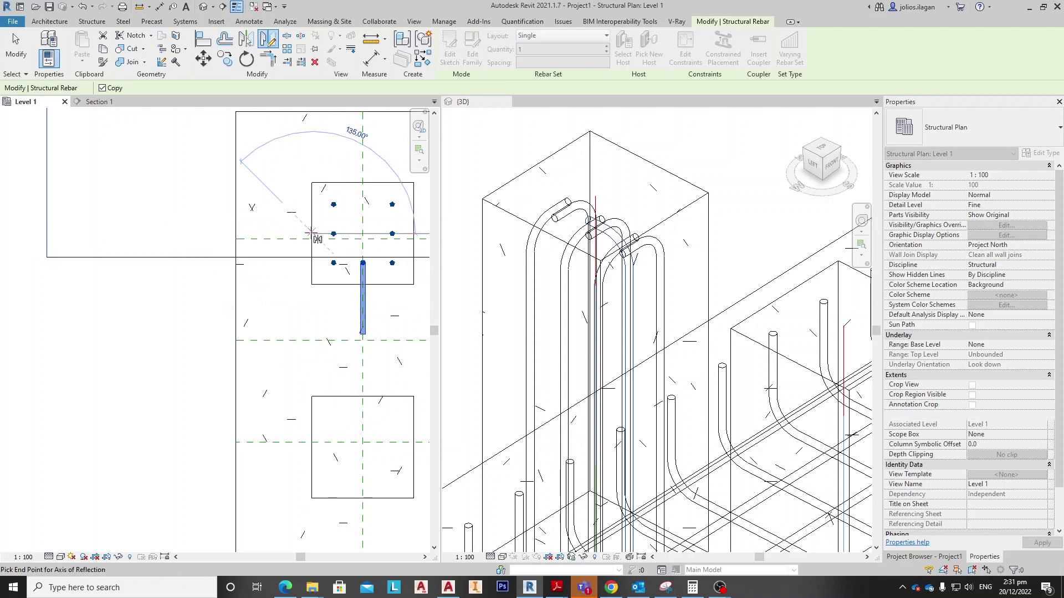
click(194, 233)
key(Escape)
Step: Show the copied bar on the opposite column face as a solid in the {3D} view and inspect the column's reinforcement
scroll(422, 234, down, 1)
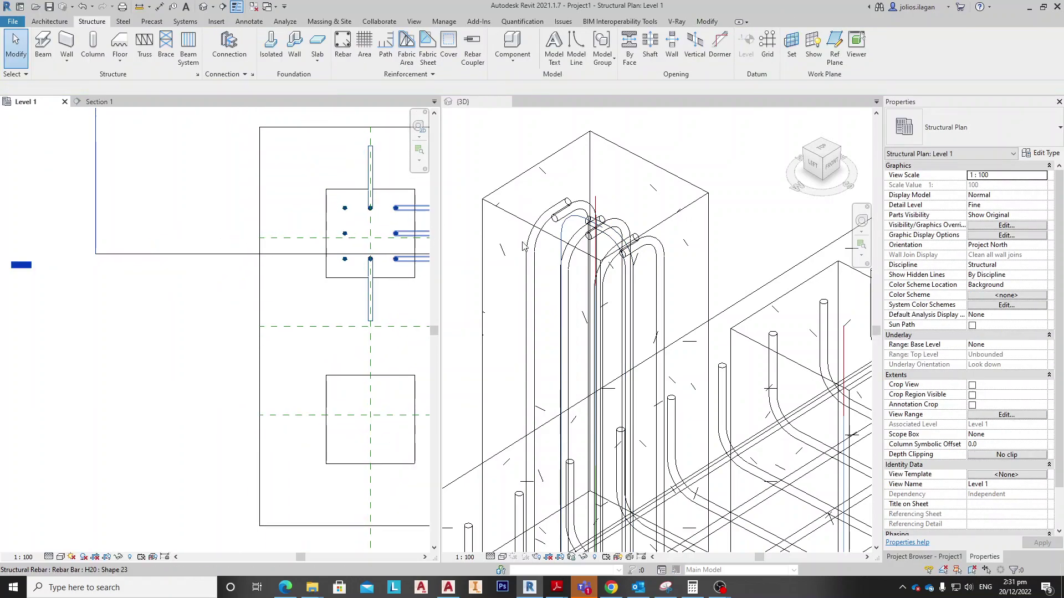
click(677, 229)
scroll(676, 228, down, 2)
middle_drag(677, 228, 625, 211)
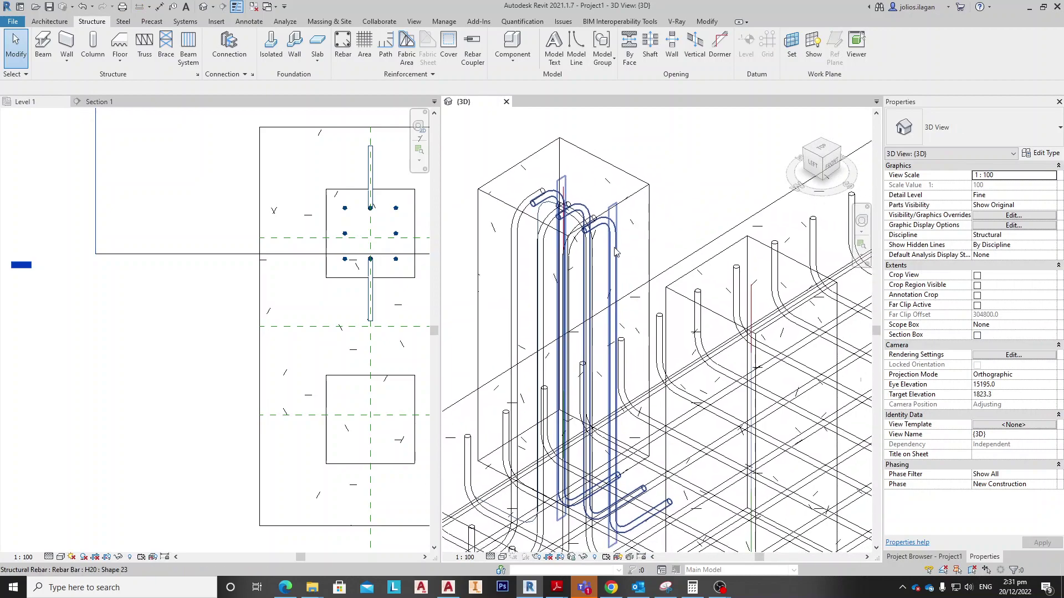
click(547, 207)
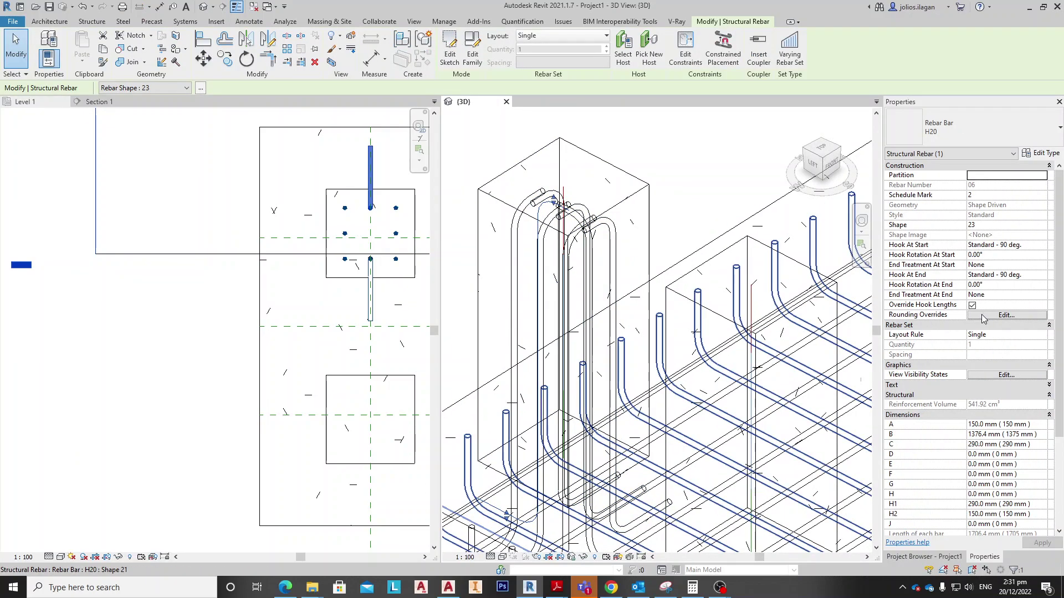
click(997, 375)
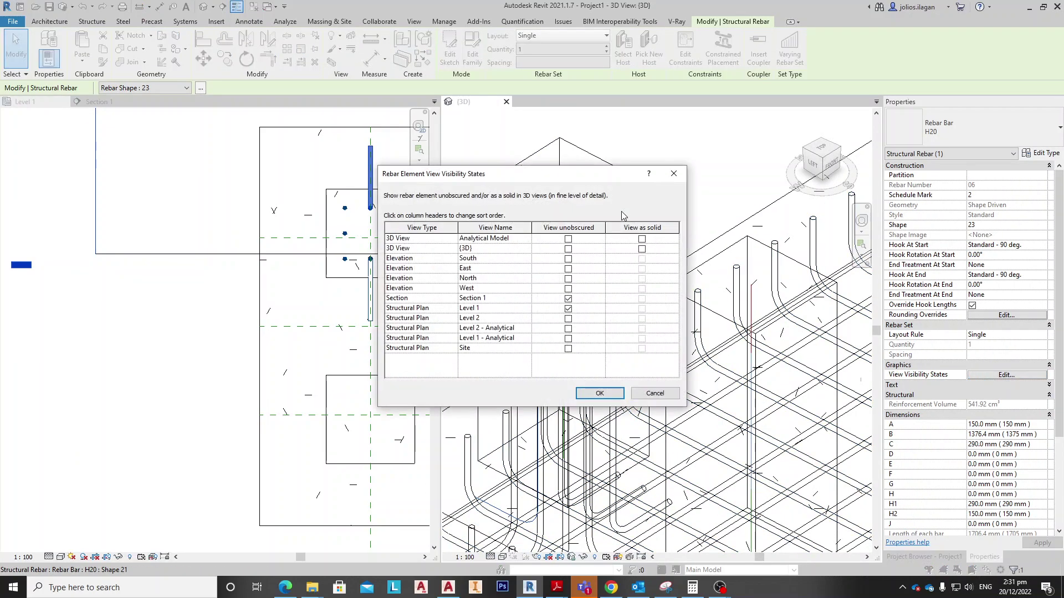
click(641, 250)
click(599, 394)
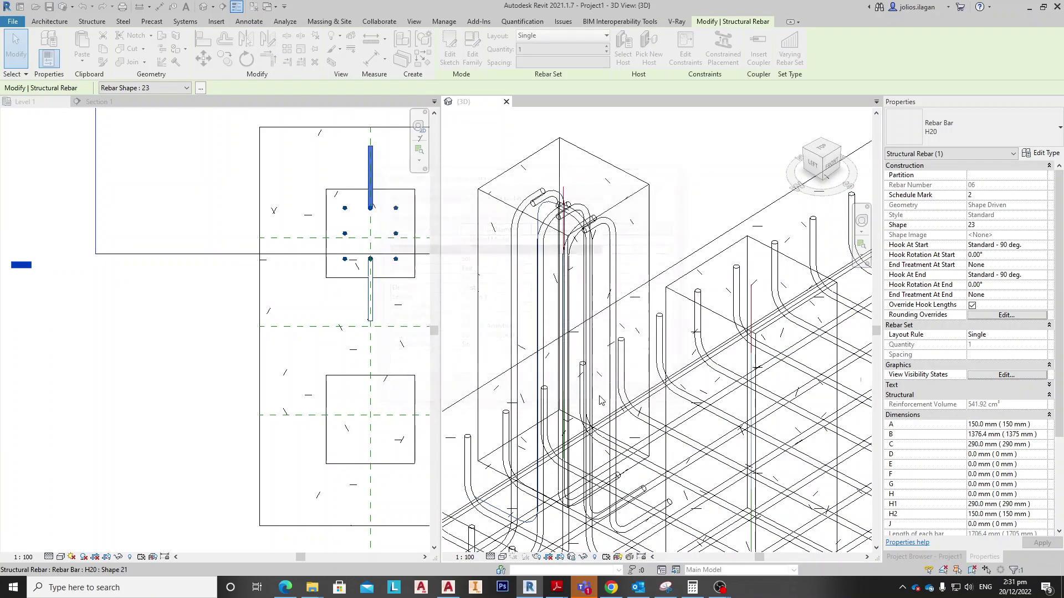
click(692, 141)
scroll(691, 142, down, 5)
shift+middle_drag(692, 142, 643, 364)
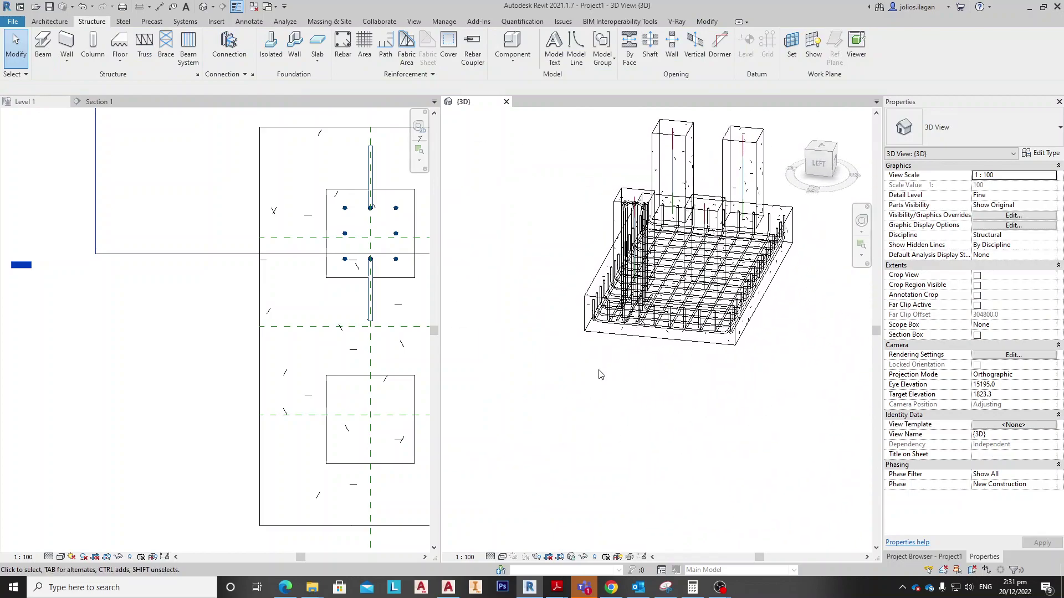
shift+middle_drag(596, 483, 548, 498)
Step: Start placing rebar in the Level 1 plan using the closed rectangular link, shape 63
click(176, 338)
scroll(176, 339, down, 2)
middle_drag(175, 338, 107, 276)
scroll(183, 266, up, 1)
mouse_move(208, 229)
middle_down()
mouse_move(201, 247)
mouse_move(220, 244)
middle_up()
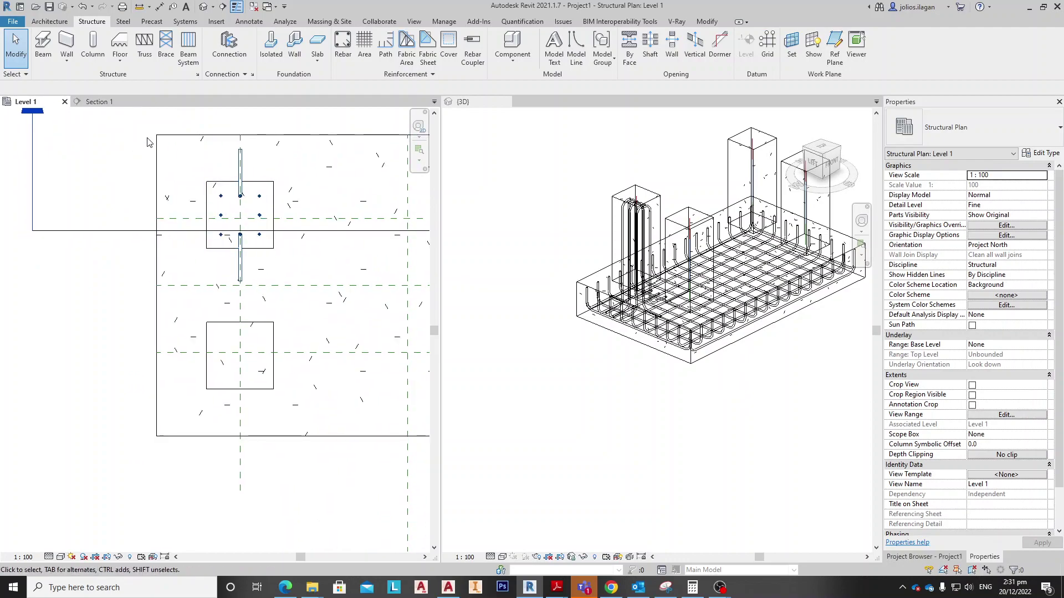
click(343, 47)
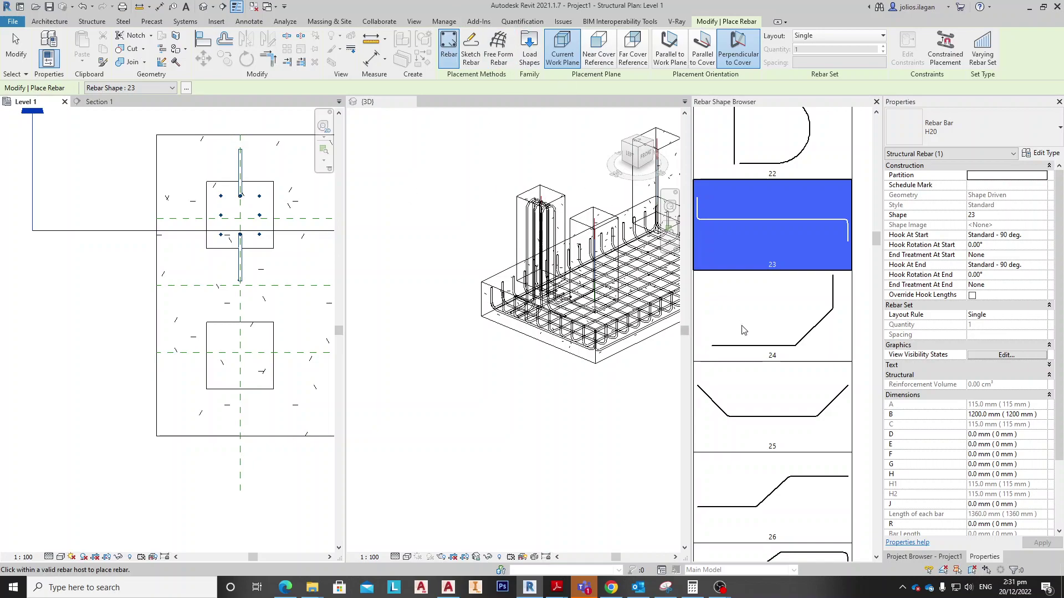
scroll(730, 330, down, 15)
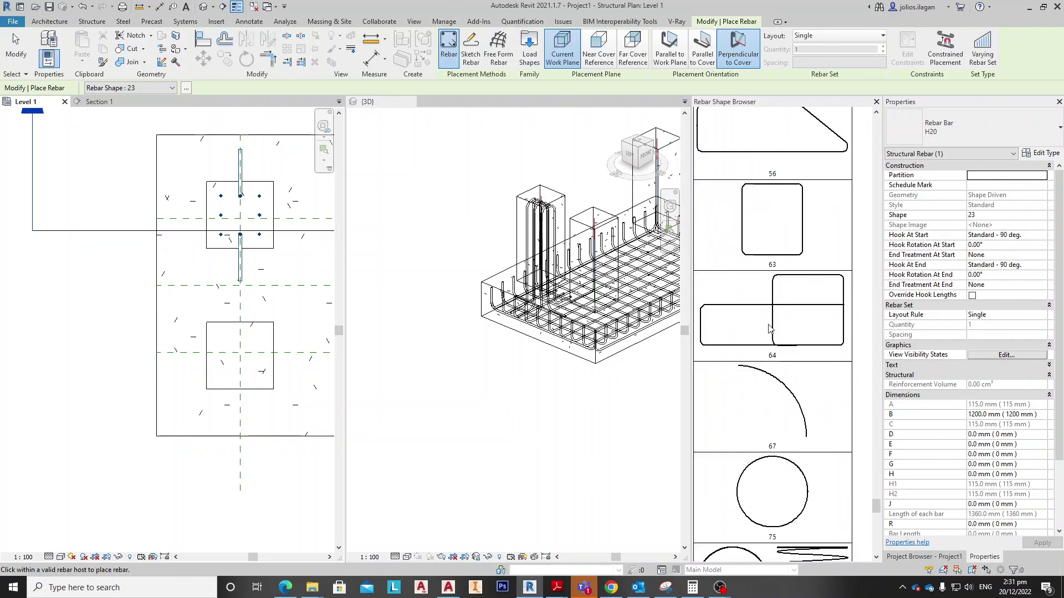
scroll(786, 237, down, 3)
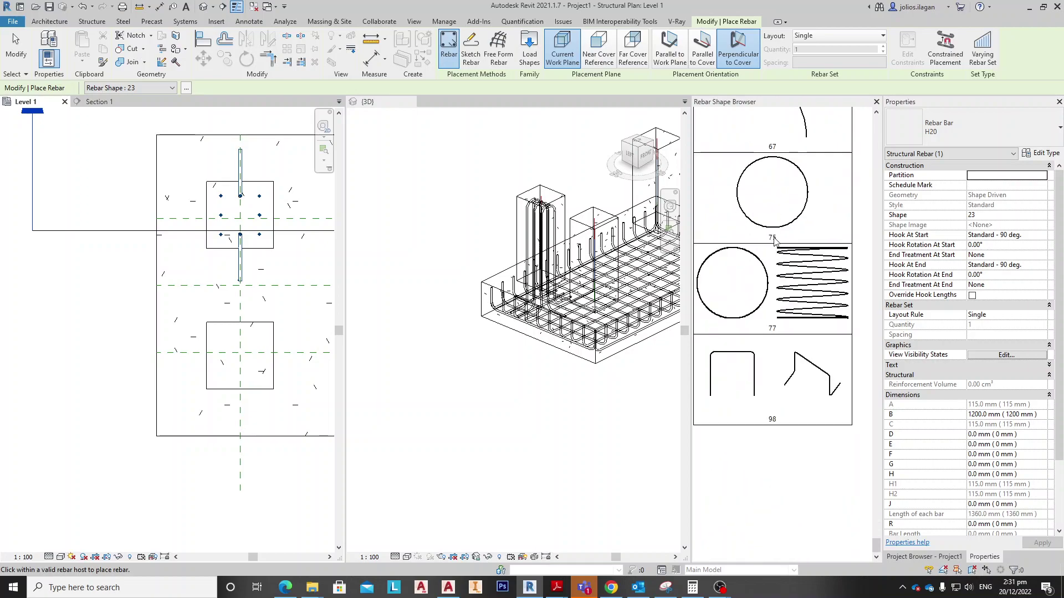
scroll(776, 240, up, 4)
click(774, 269)
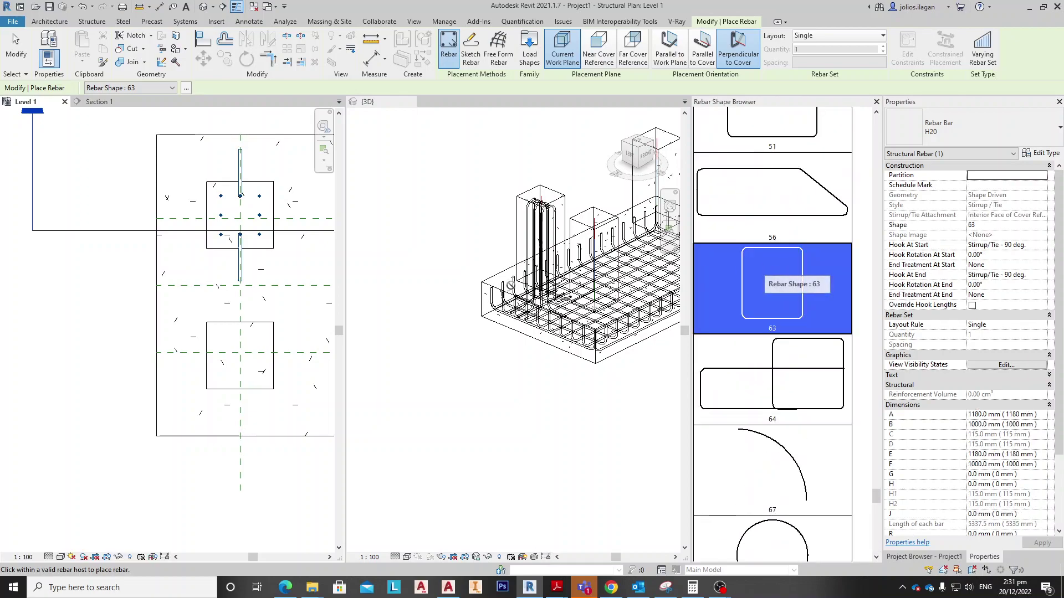
Step: Set the link's placement orientation parallel to the work plane and its bar type to H10
scroll(241, 211, up, 3)
scroll(240, 211, up, 1)
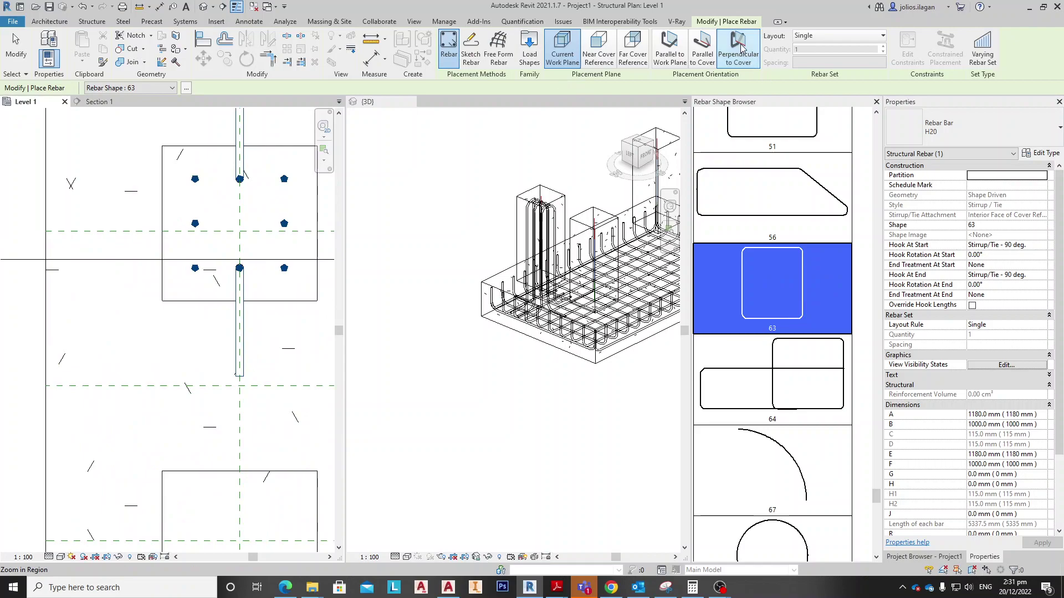
click(669, 50)
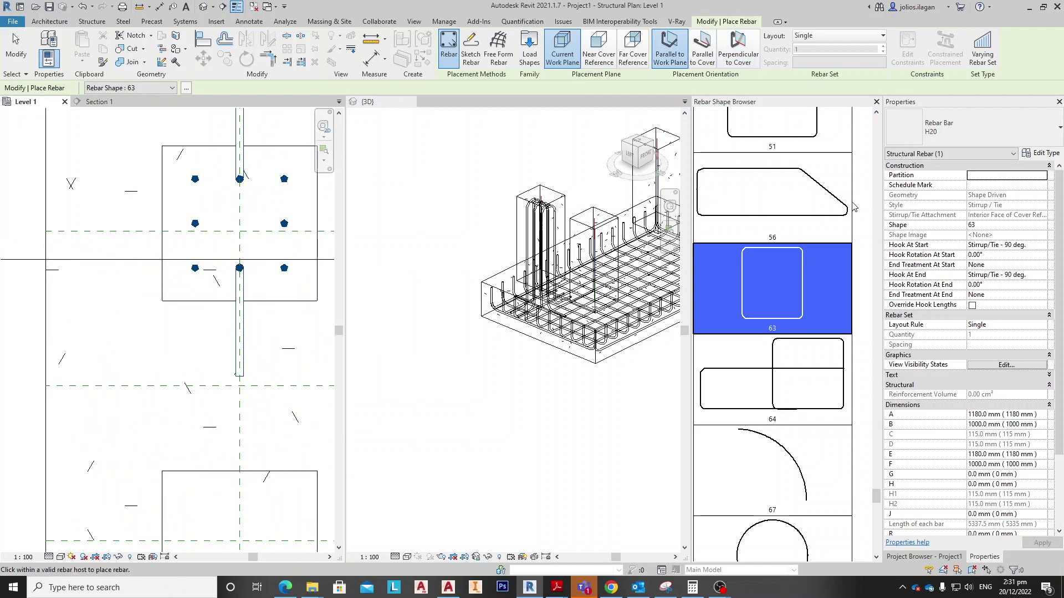
click(996, 131)
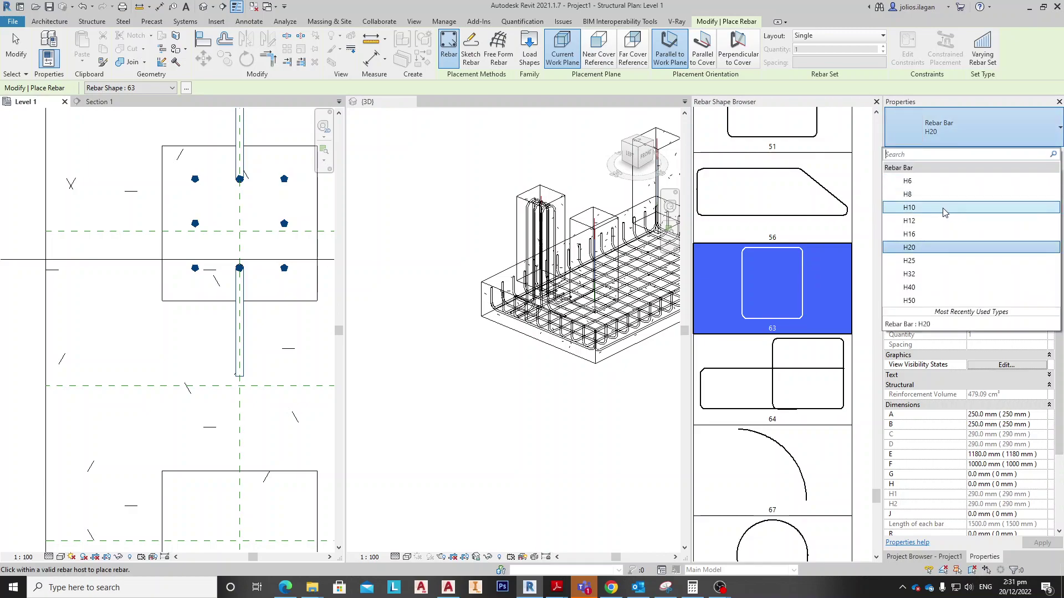
click(944, 211)
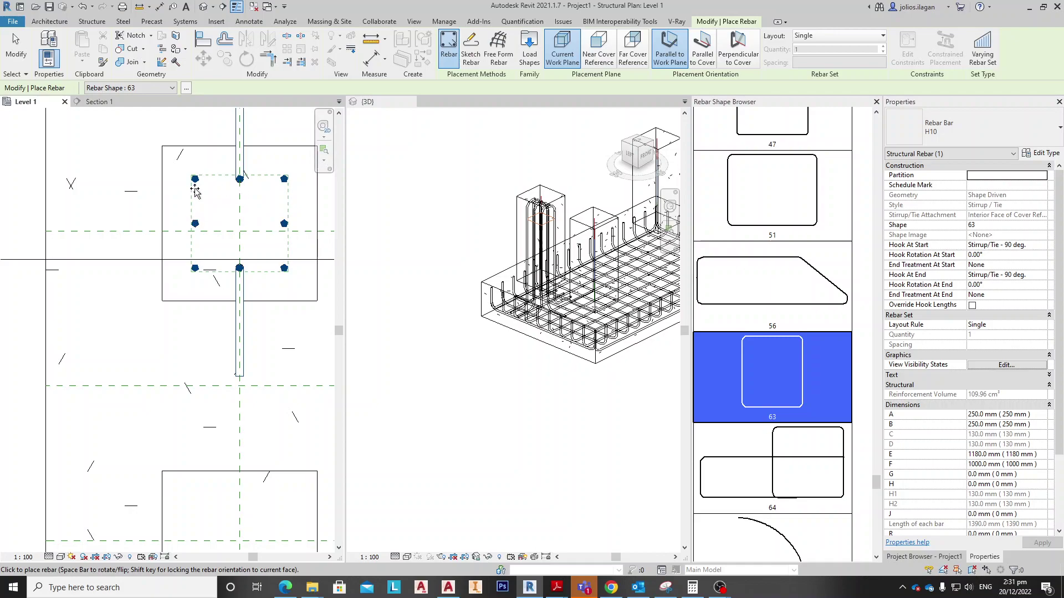
Step: Place the H10 link horizontally across the column just above the footing in Section 1, oriented perpendicular to cover
click(95, 102)
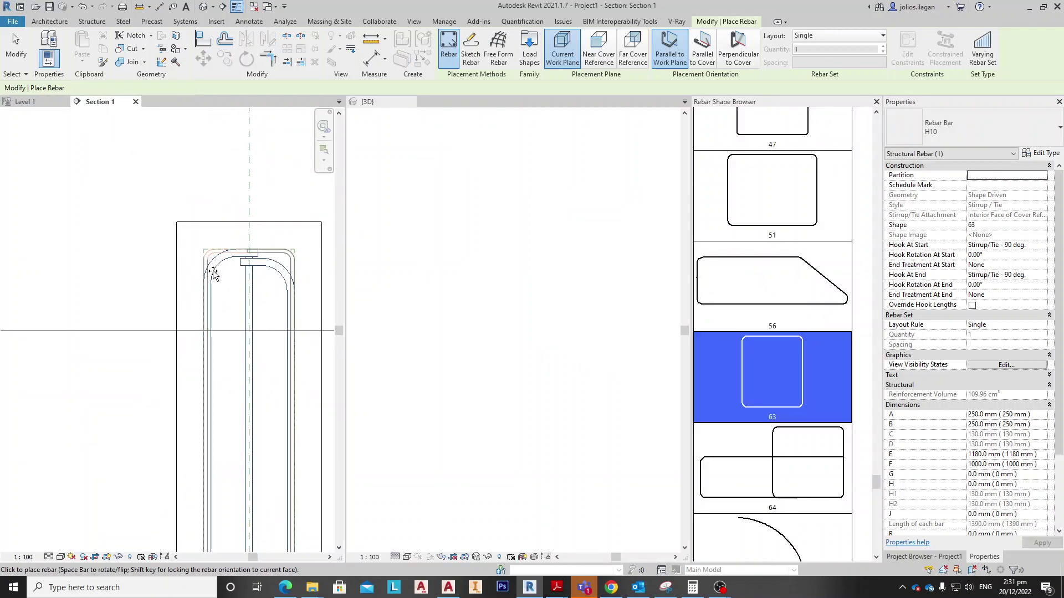
key(space)
key(space)
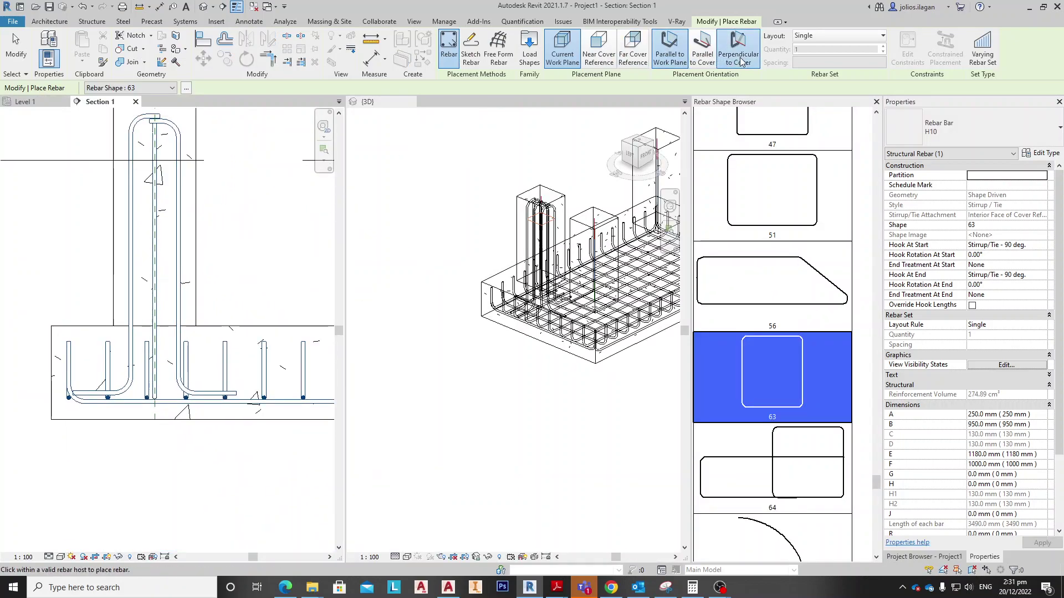
scroll(145, 283, up, 1)
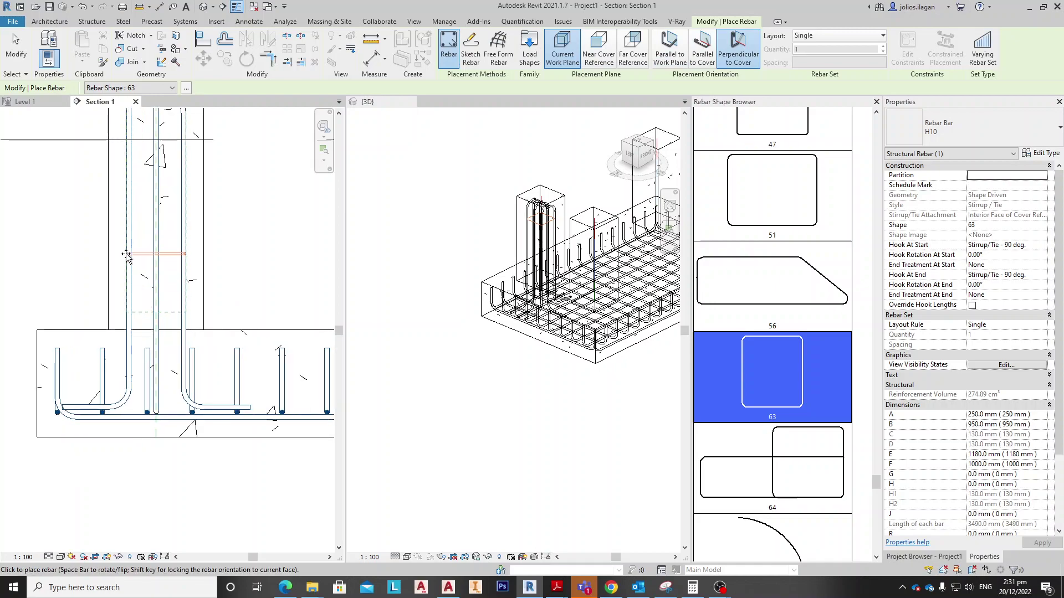
click(141, 283)
middle_drag(163, 283, 206, 184)
key(Escape)
Step: Move the placed link down into the footing, just above the bends of the column bars
scroll(200, 196, up, 1)
click(192, 203)
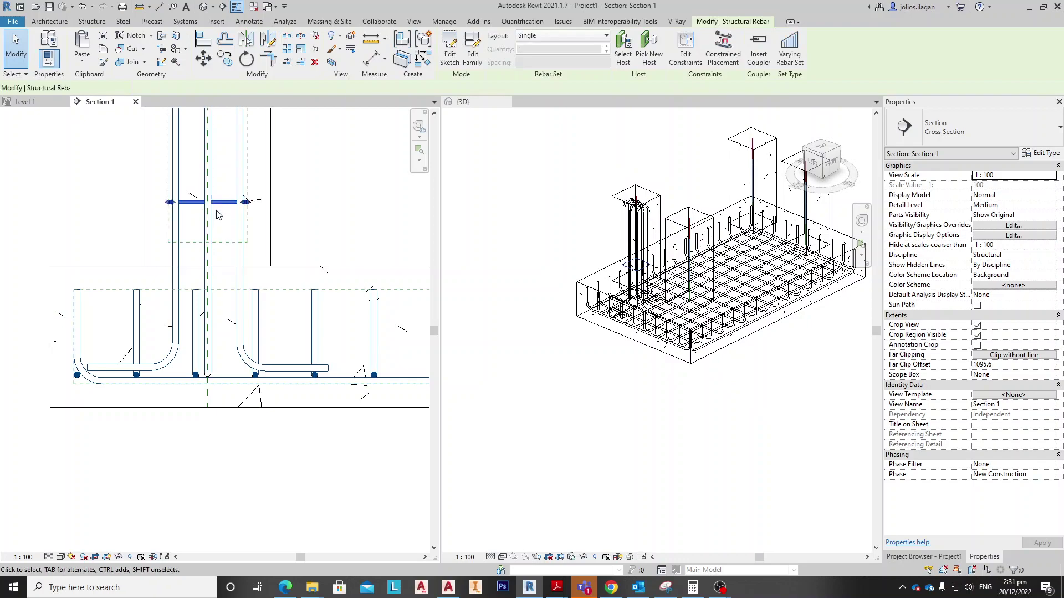
drag(193, 300, 189, 340)
scroll(219, 344, up, 1)
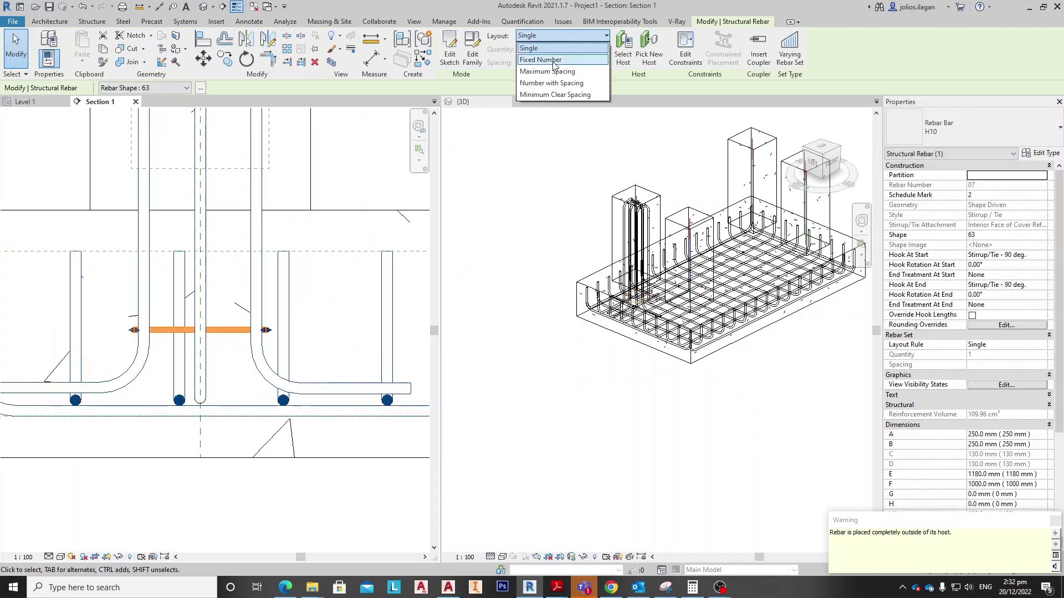
Step: Lay out the link as a fixed-number rebar set with a quantity of 4
click(553, 59)
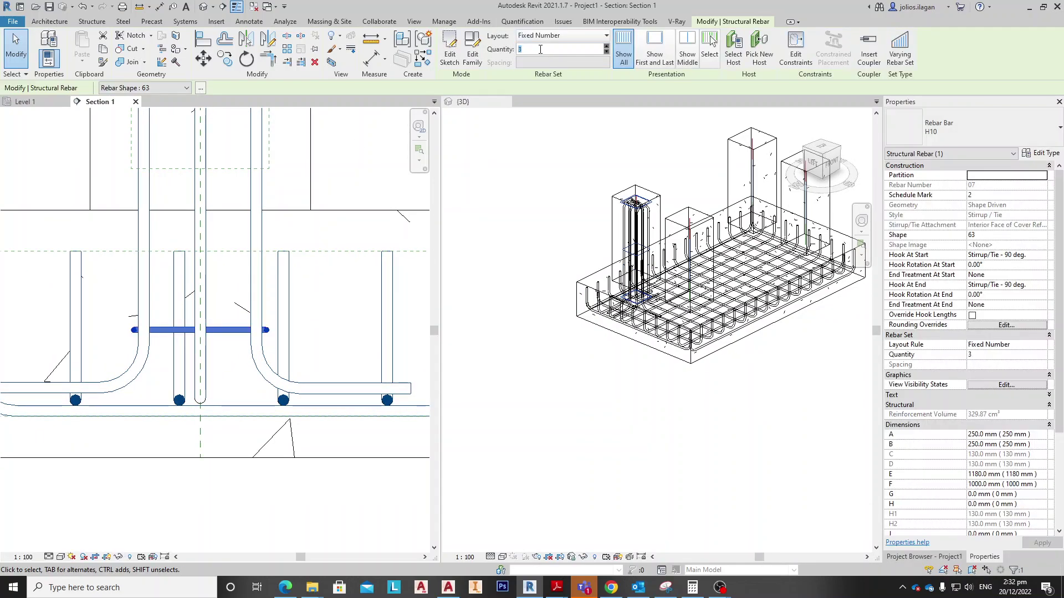
text(4)
key(Return)
scroll(486, 286, down, 3)
scroll(277, 188, down, 3)
scroll(272, 177, up, 2)
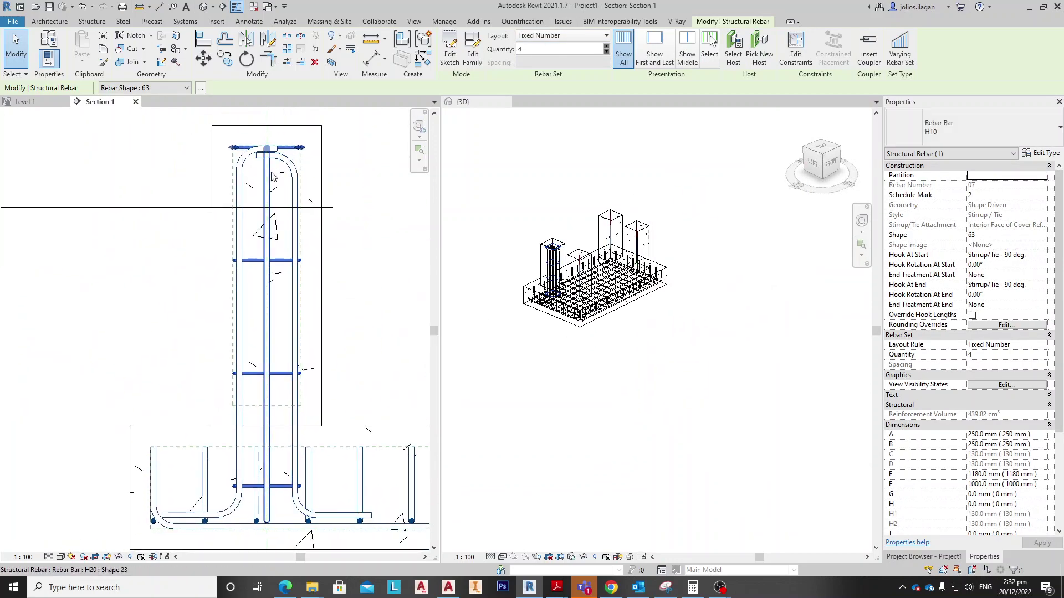
Step: Shorten the four-link set from its upper end so that all links sit within the footing depth
scroll(284, 216, up, 1)
click(289, 171)
click(278, 138)
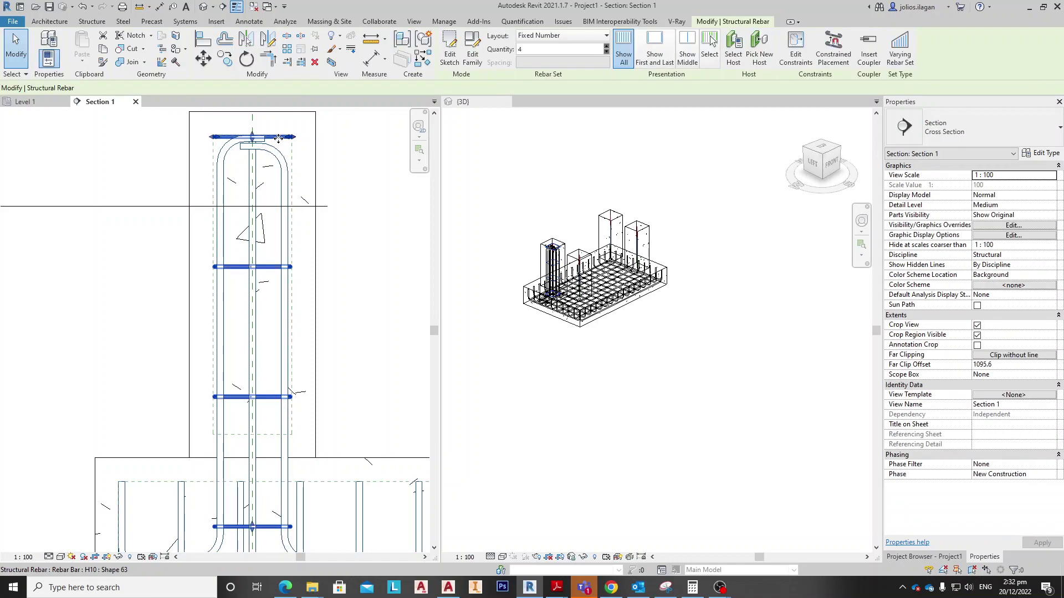
drag(253, 139, 240, 476)
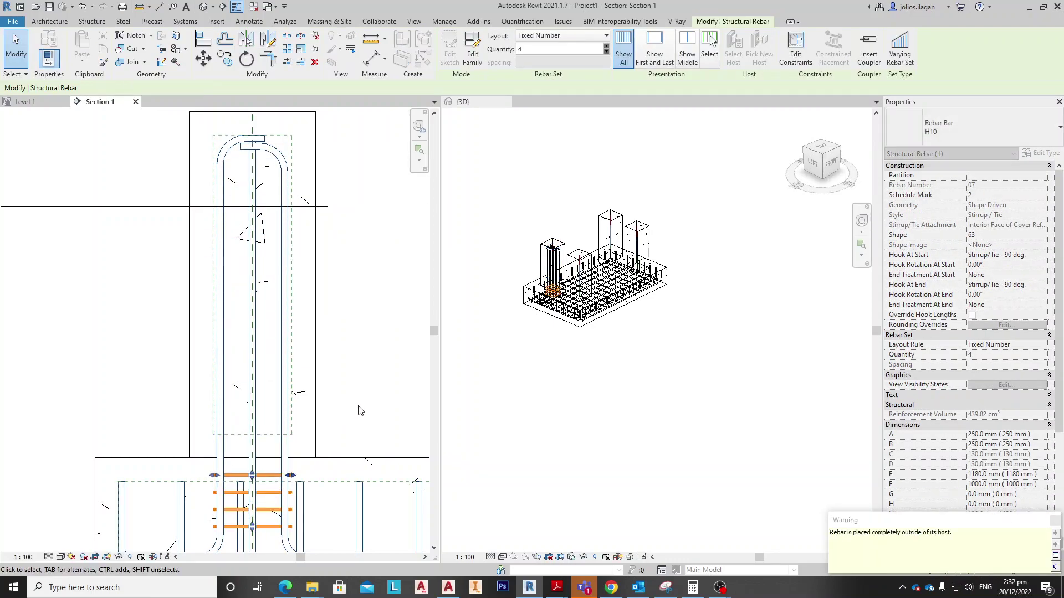
Step: Show the four-link set inside the footing as a solid in the {3D} view
click(354, 413)
scroll(347, 410, down, 2)
middle_drag(347, 410, 325, 300)
scroll(279, 363, up, 4)
click(281, 364)
click(286, 350)
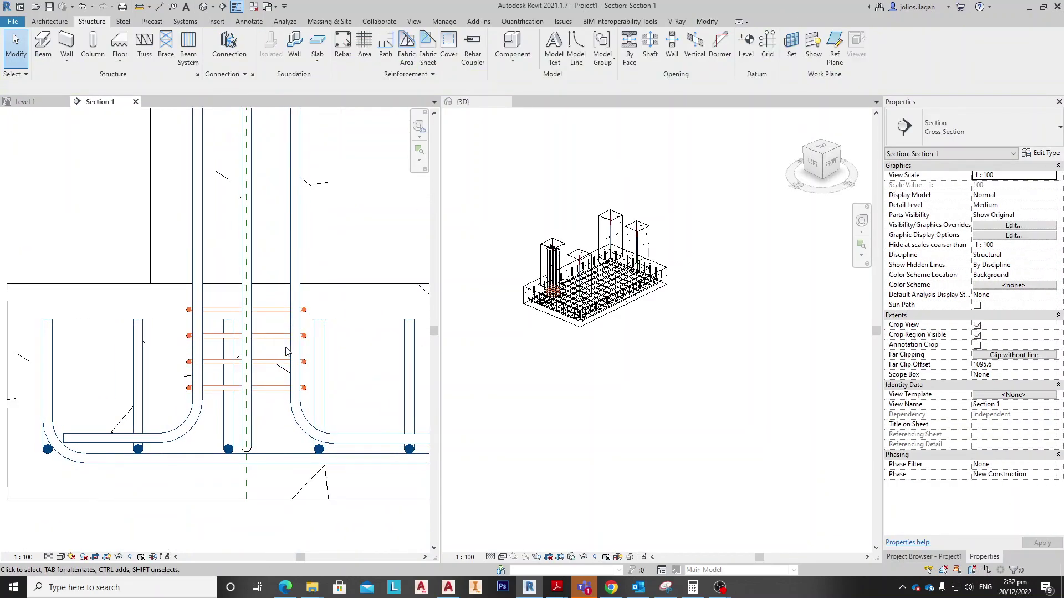
click(267, 316)
click(1021, 327)
key(Escape)
click(1007, 385)
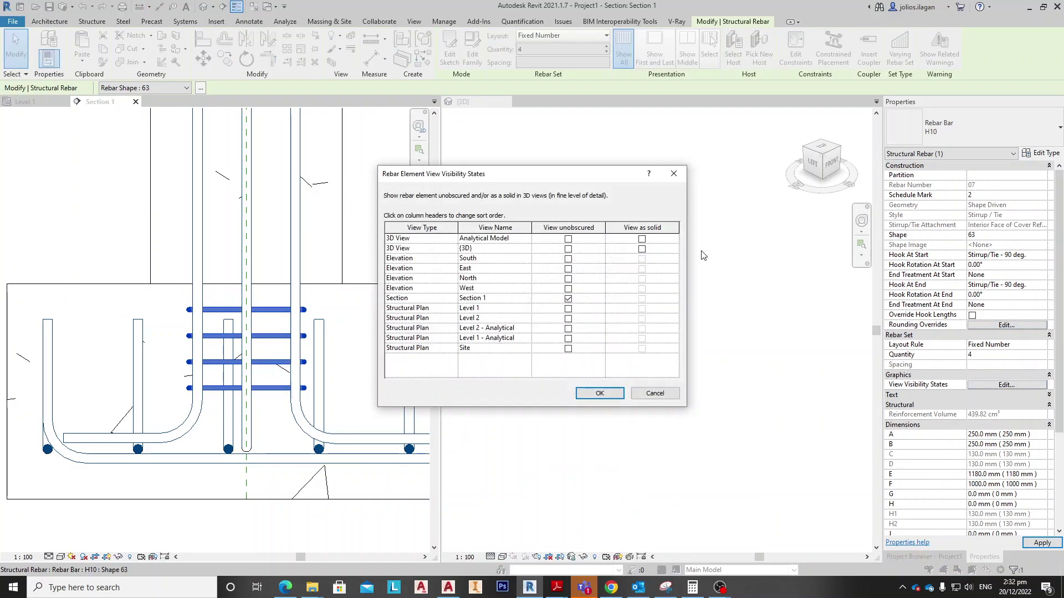
click(642, 250)
click(600, 393)
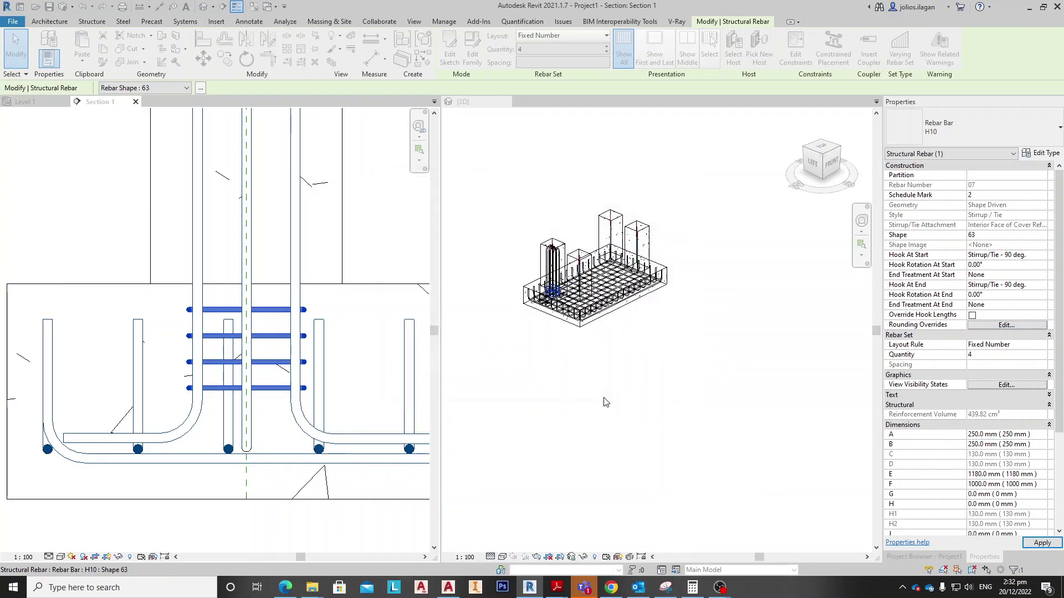
click(390, 187)
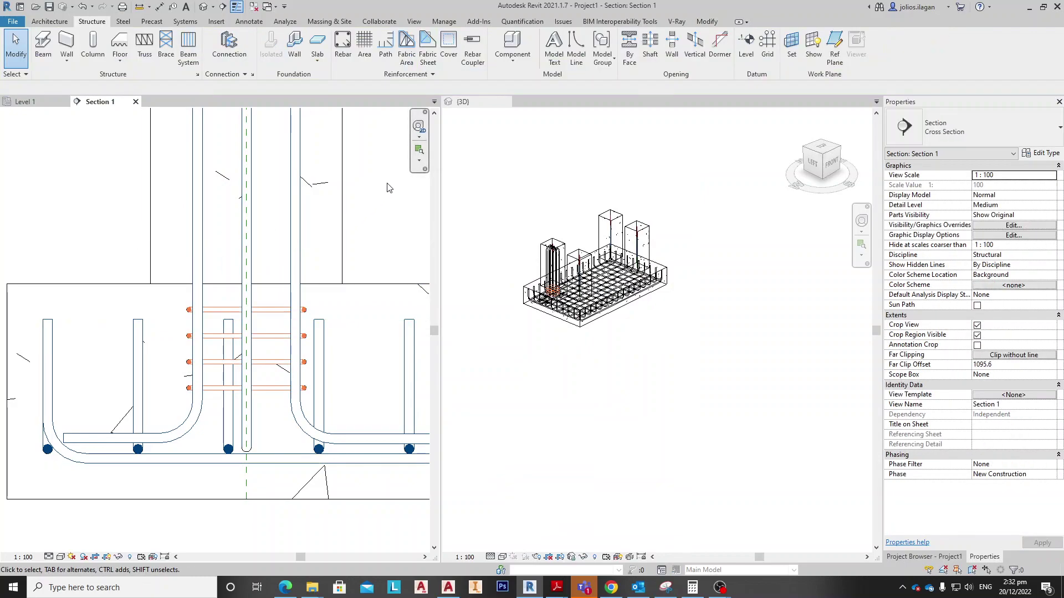
Step: Place another H10 shape 63 link across the column above the footing in Section 1
click(351, 51)
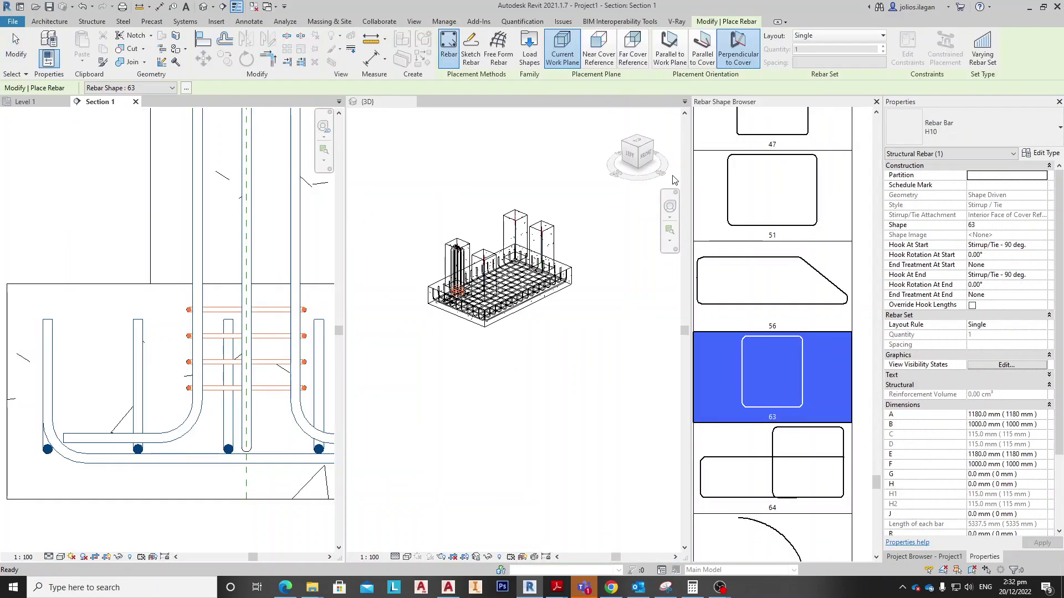
middle_drag(233, 275, 96, 364)
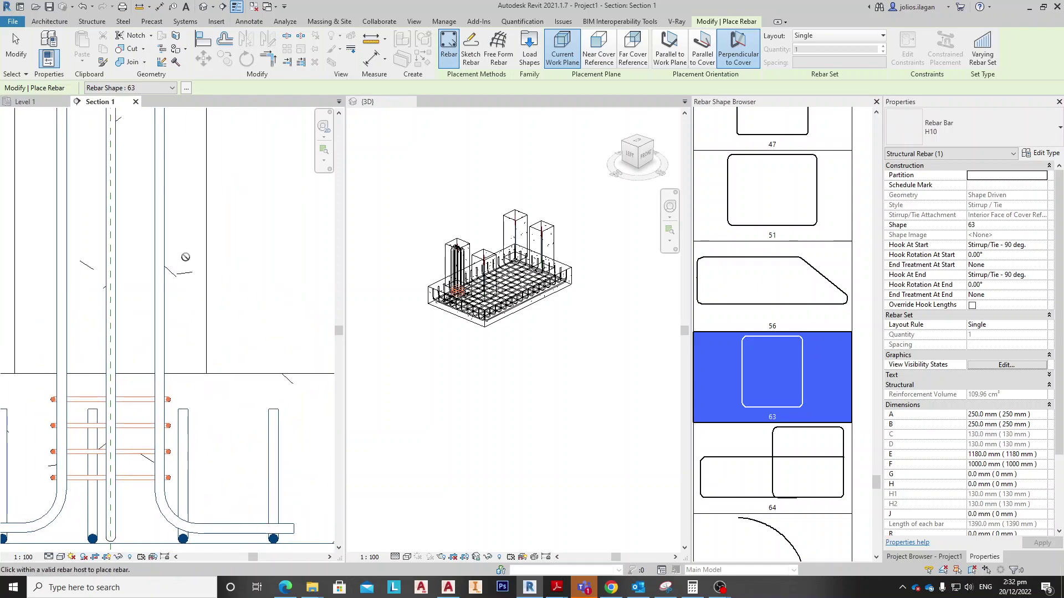
scroll(186, 257, down, 2)
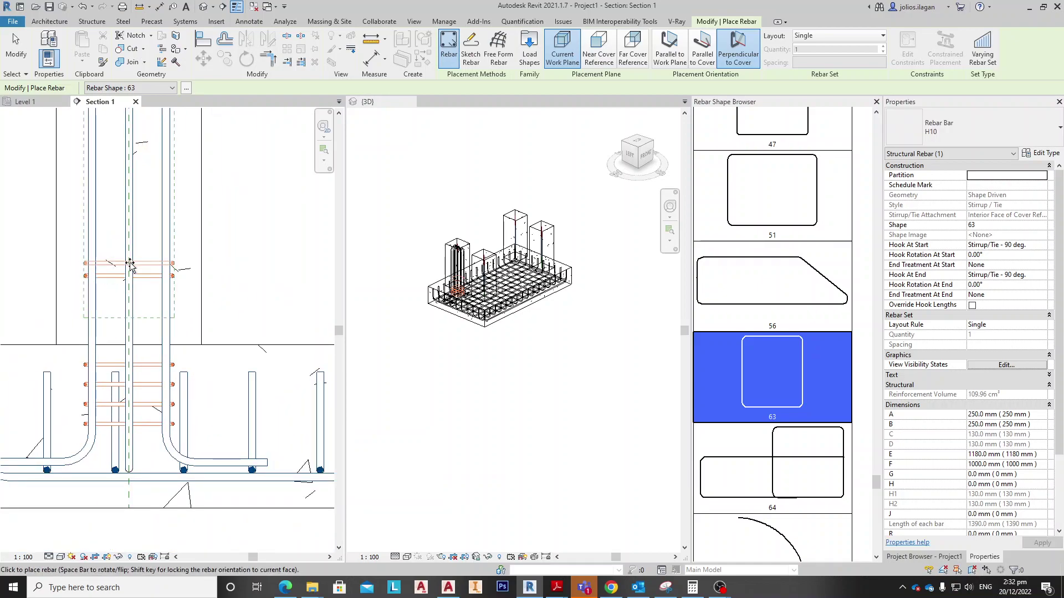
click(130, 267)
key(Escape)
Step: Lay out the new column link as a rebar set with a maximum spacing of 150 mm
click(122, 281)
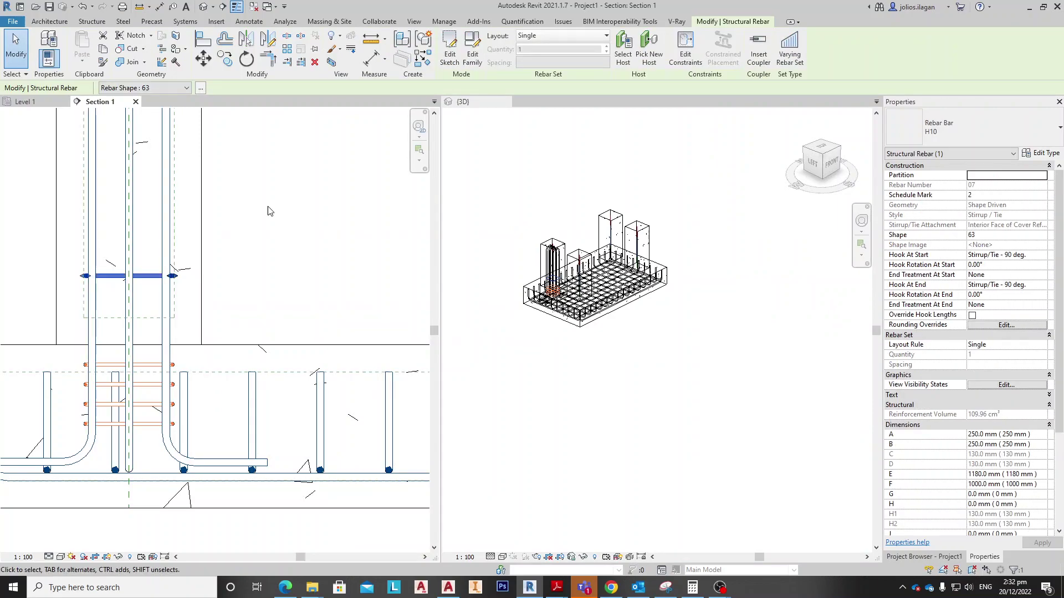
click(557, 35)
click(557, 67)
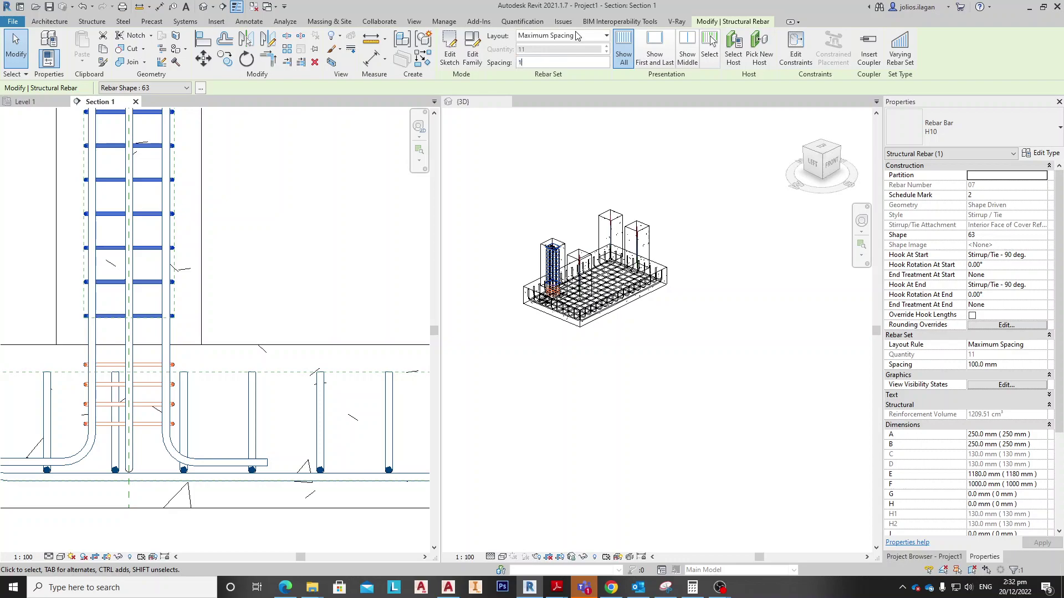
key(Return)
scroll(429, 213, down, 4)
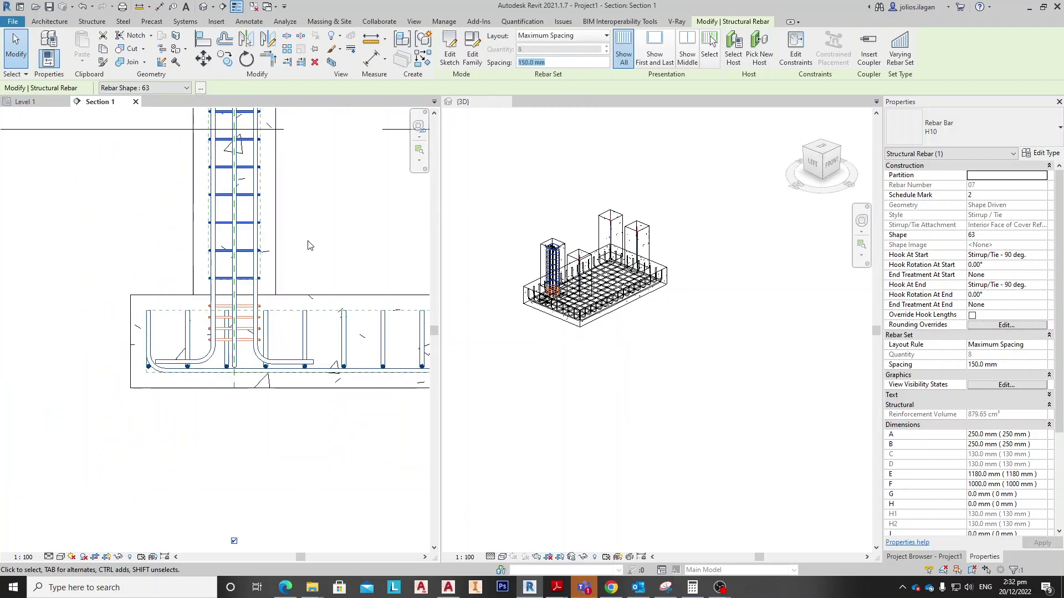
Step: Lower the upper end of the column link set to the top hooks and extend its lower end to just above the footing
scroll(279, 136, up, 6)
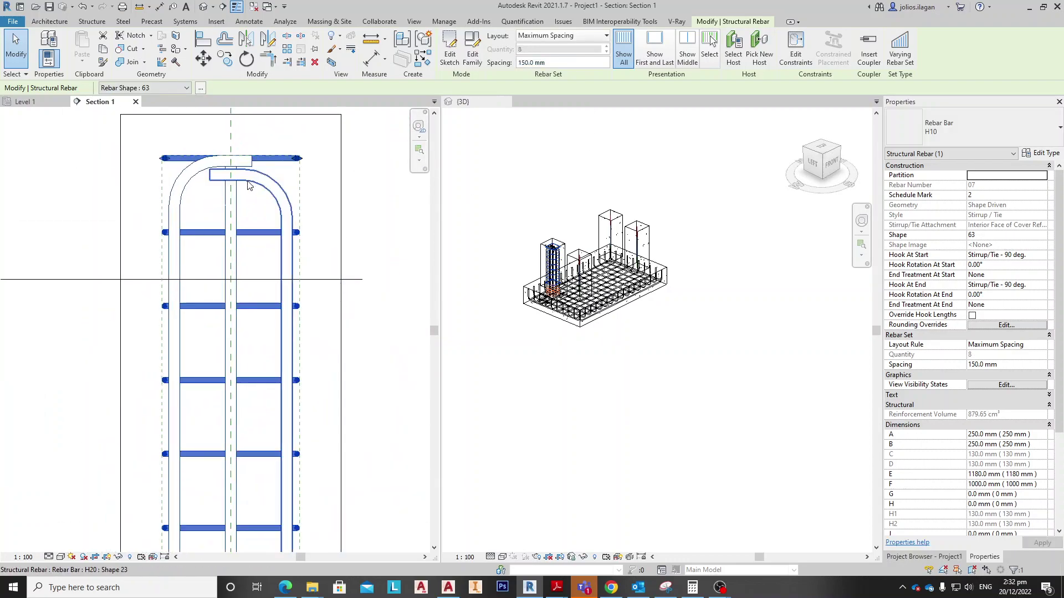
click(378, 188)
click(252, 172)
scroll(229, 171, up, 2)
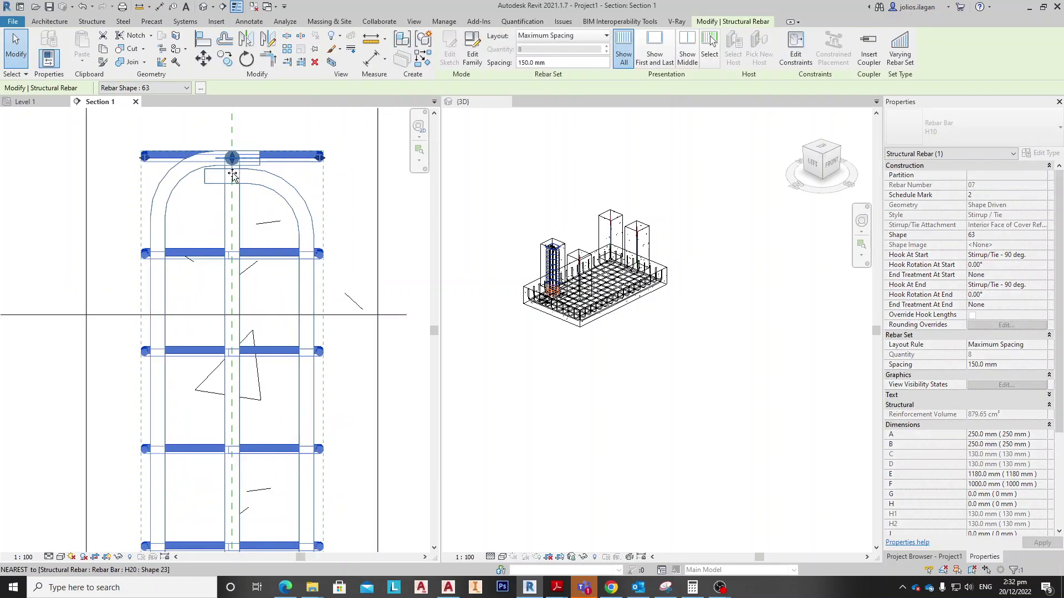
scroll(249, 216, down, 4)
middle_drag(278, 244, 283, 176)
middle_drag(285, 440, 293, 266)
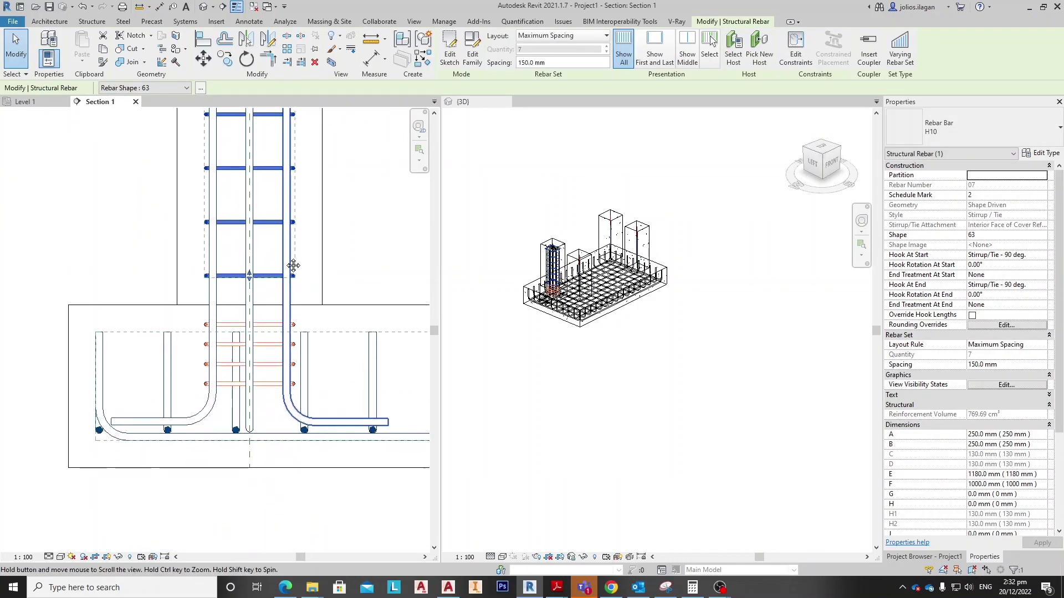
scroll(262, 282, up, 3)
drag(241, 282, 242, 302)
scroll(195, 369, down, 3)
click(337, 299)
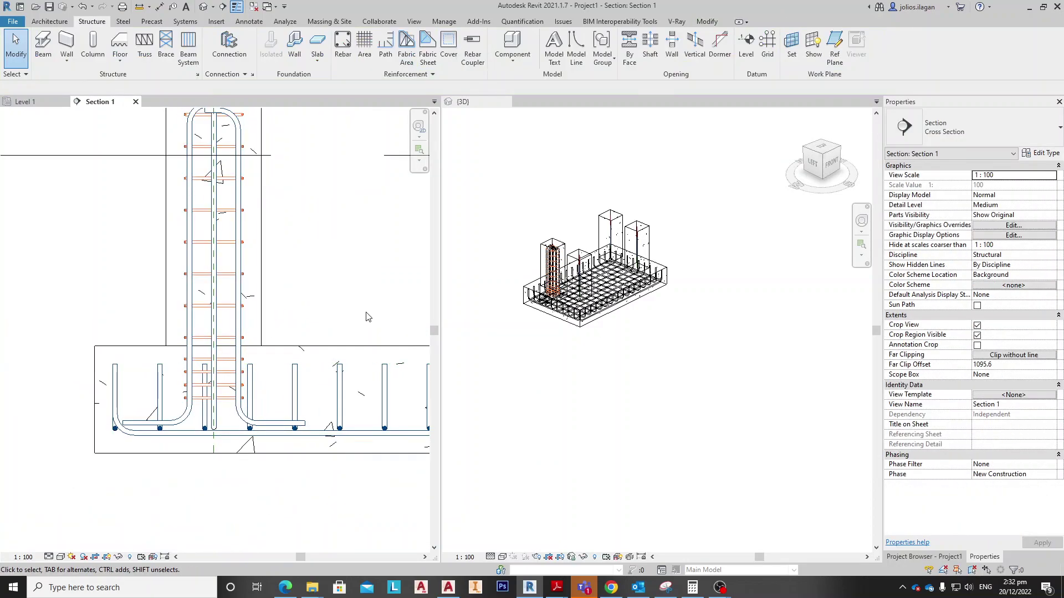
Step: Show the H10 shape 63 column link set above the footing as a solid in the {3D} view
scroll(542, 213, up, 8)
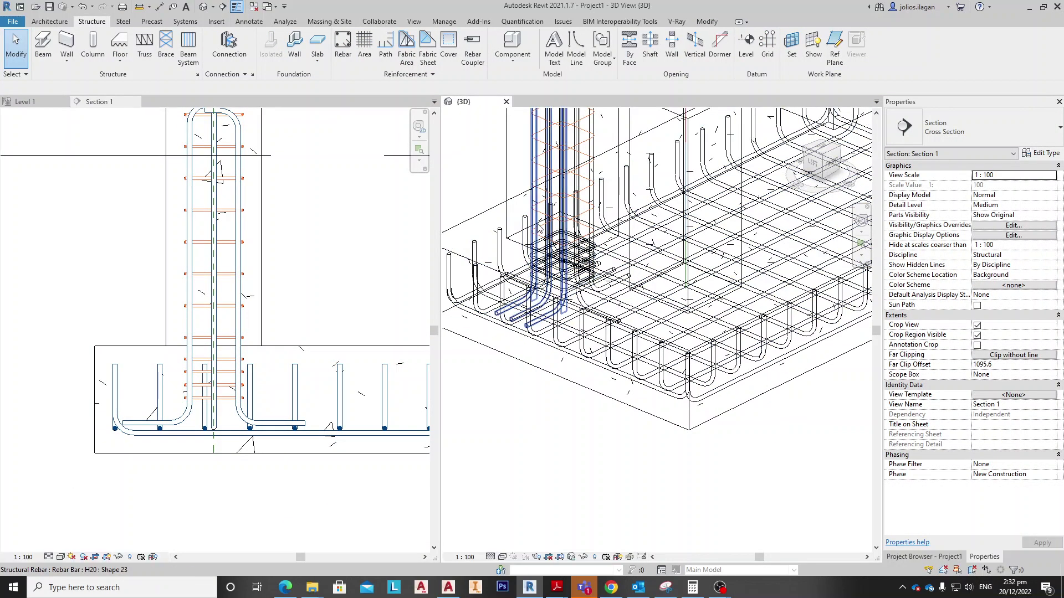
click(590, 230)
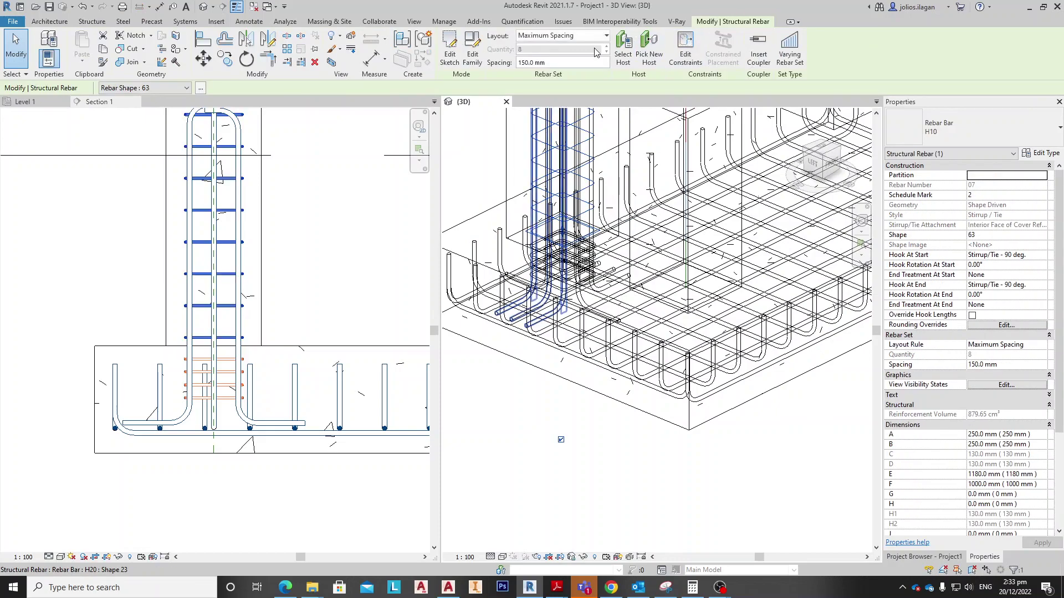
click(988, 387)
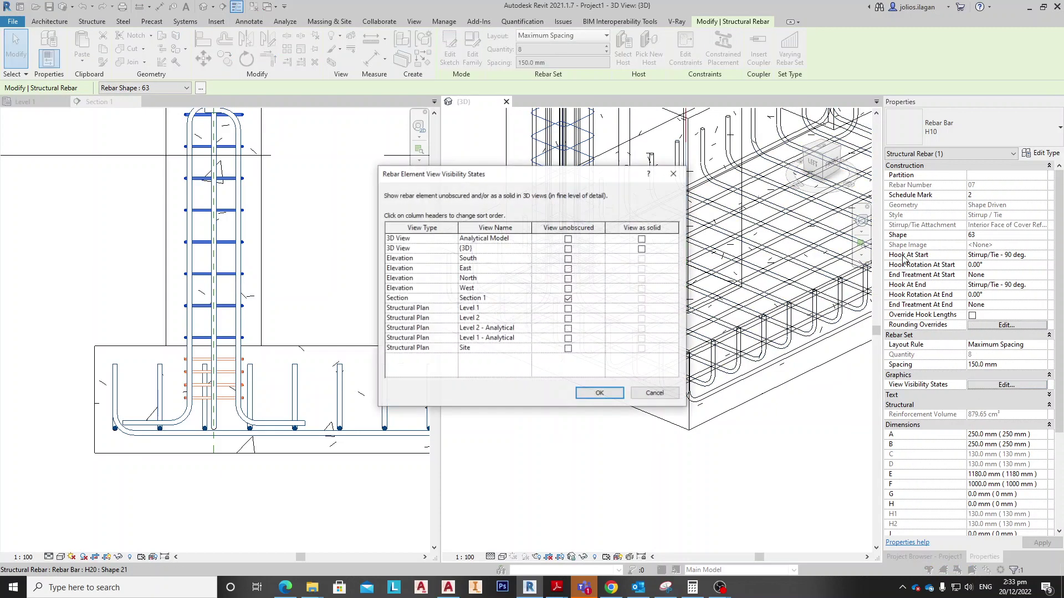
click(642, 249)
click(599, 393)
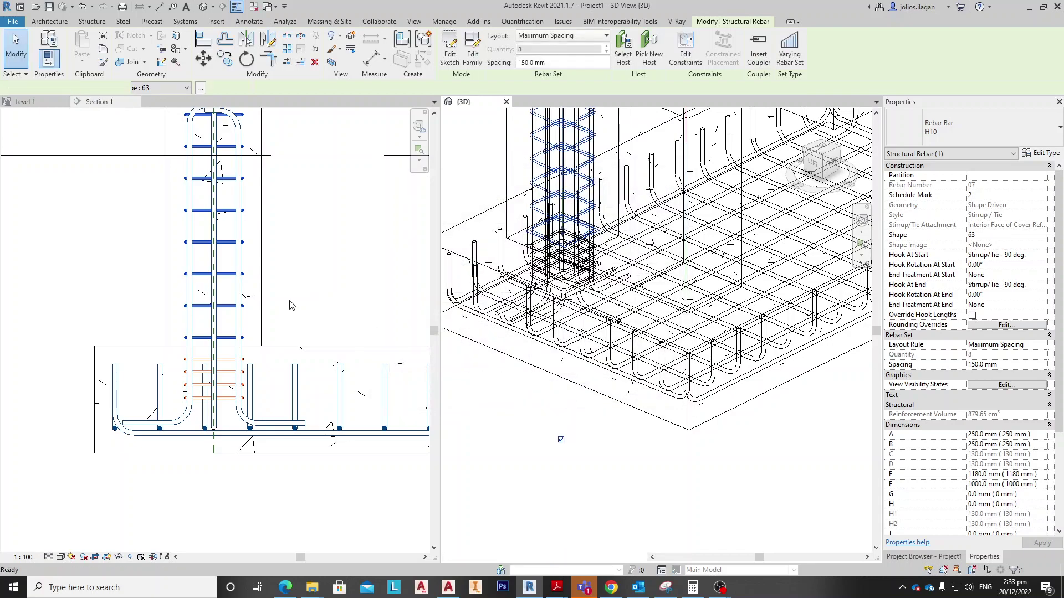
scroll(277, 304, down, 5)
key(Escape)
Step: Examine the column links and bars in Section 1 and in the 3D view
scroll(263, 288, up, 4)
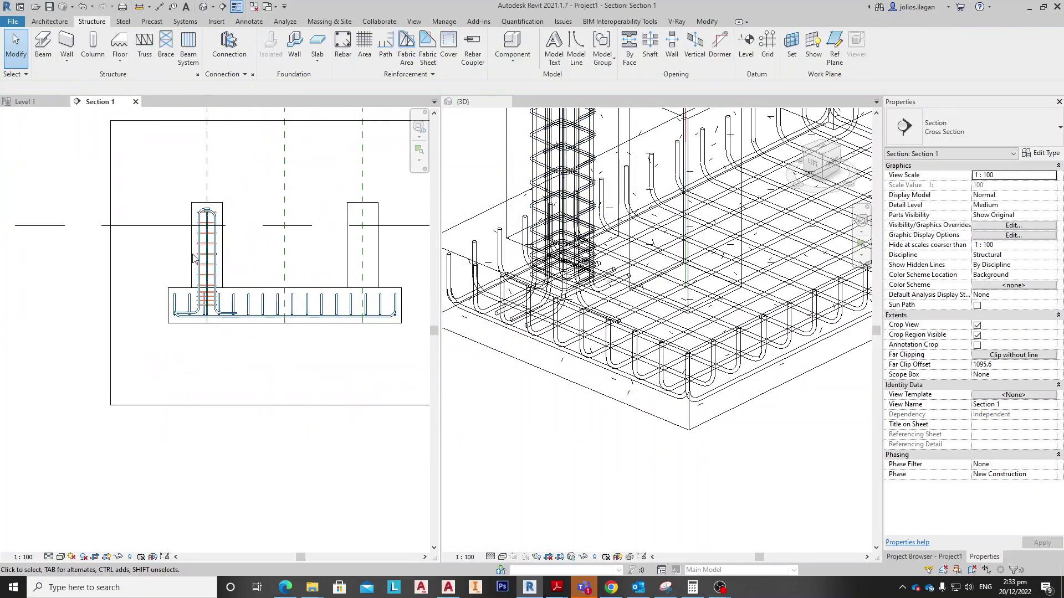
scroll(140, 277, up, 2)
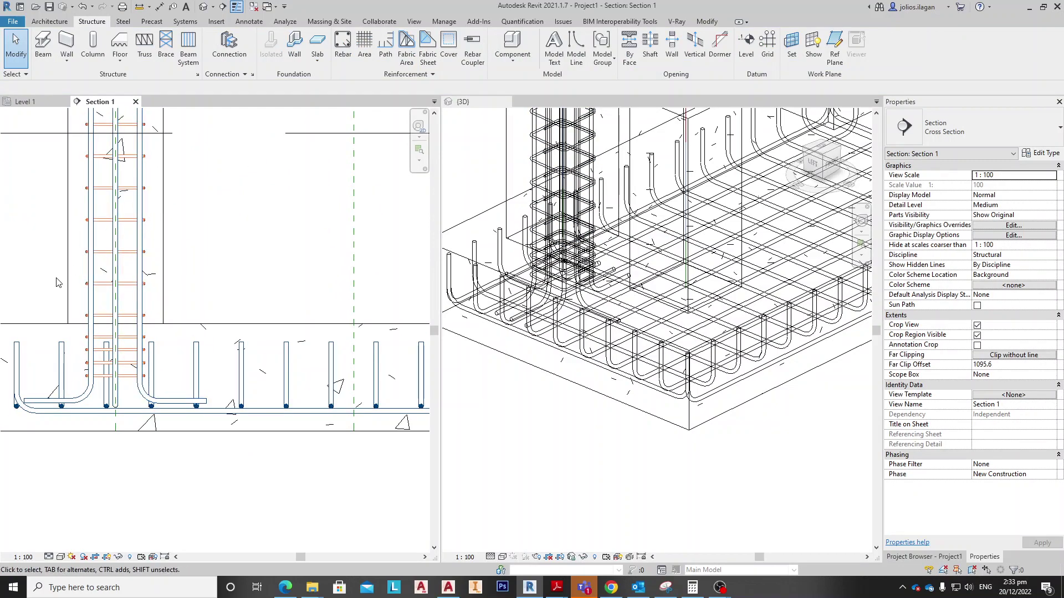
scroll(110, 261, up, 2)
click(90, 248)
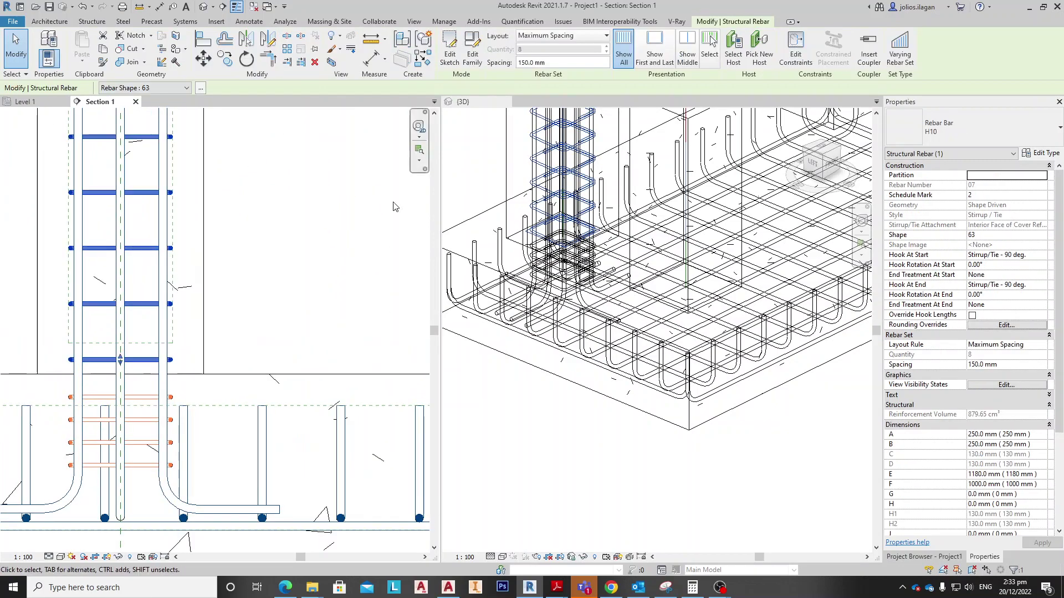
scroll(598, 213, down, 5)
click(629, 345)
scroll(586, 195, up, 3)
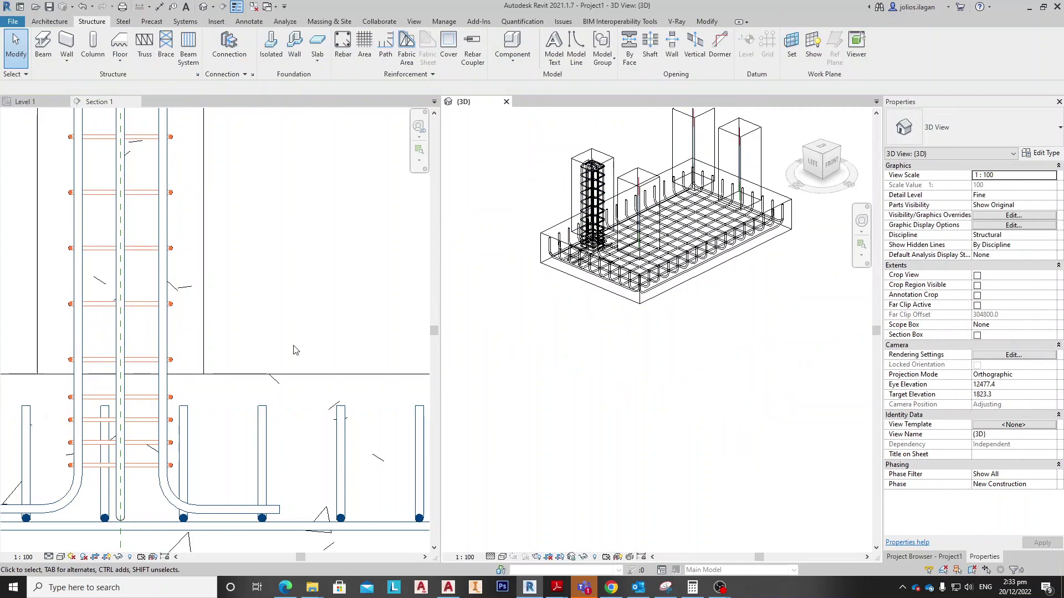
scroll(277, 299, down, 5)
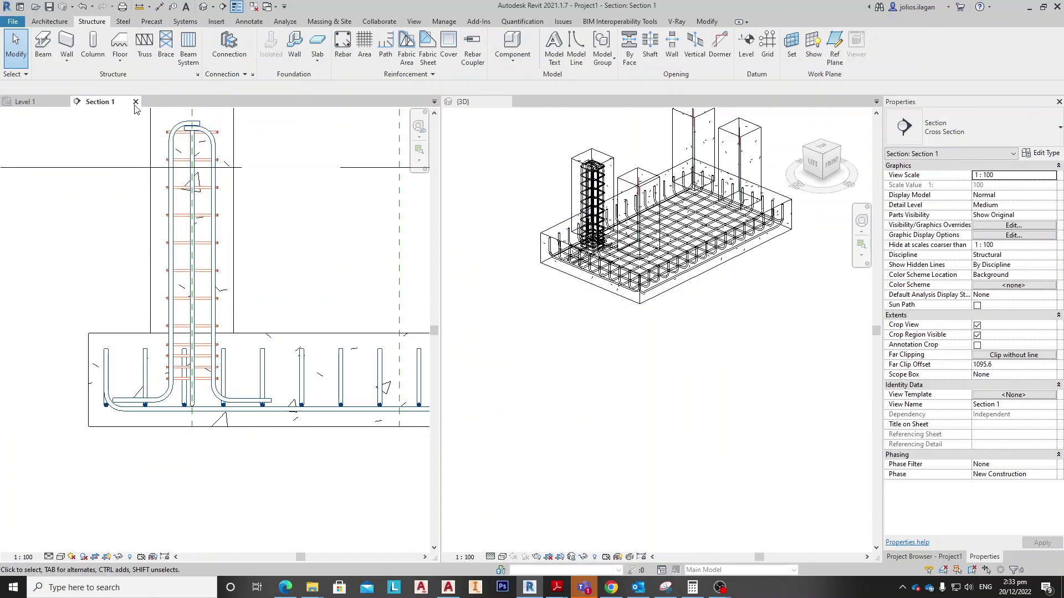
Step: Delete the three unreinforced 400 x 400mm columns in the Level 1 plan
click(34, 102)
scroll(294, 317, down, 3)
scroll(294, 317, down, 4)
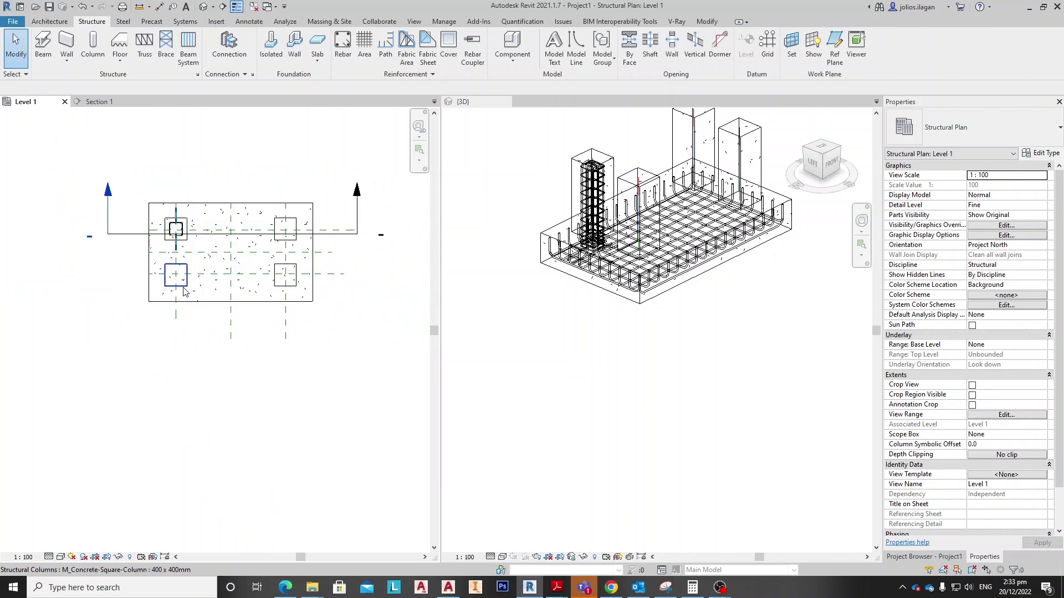
click(183, 285)
key(Delete)
click(285, 275)
key(Delete)
click(280, 244)
key(Delete)
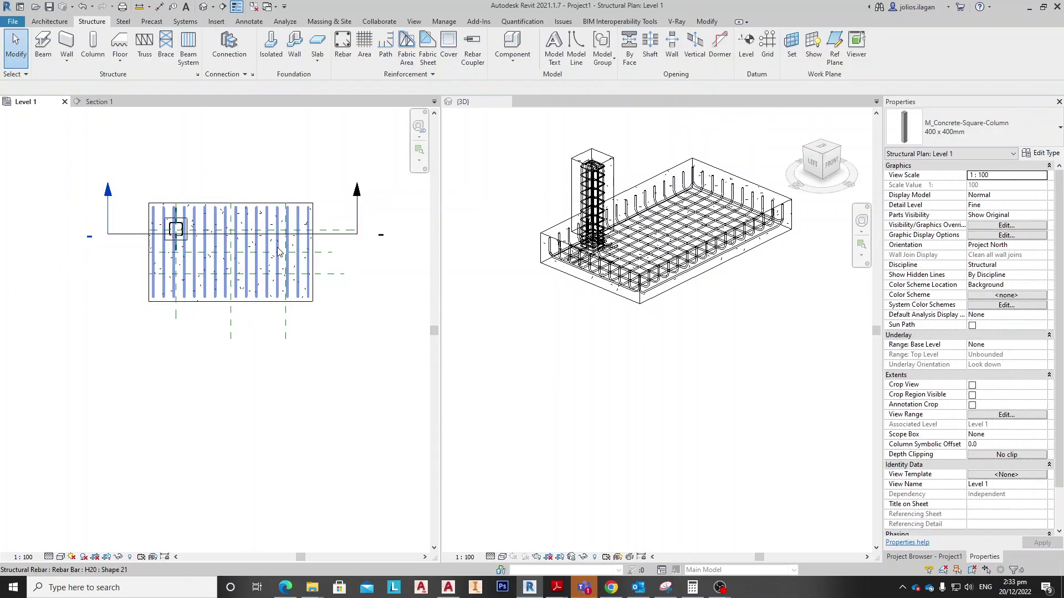
Step: Copy the reinforced column with all its rebar down to the lower horizontal reference plane in the Level 1 plan
drag(125, 163, 242, 277)
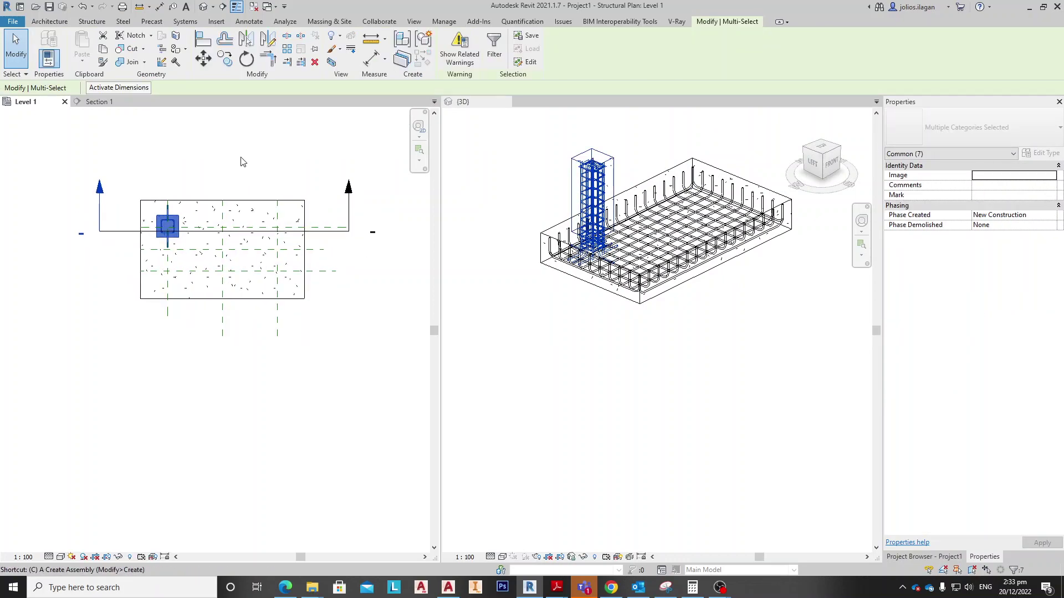
key(o)
scroll(110, 272, up, 3)
middle_drag(353, 254, 136, 275)
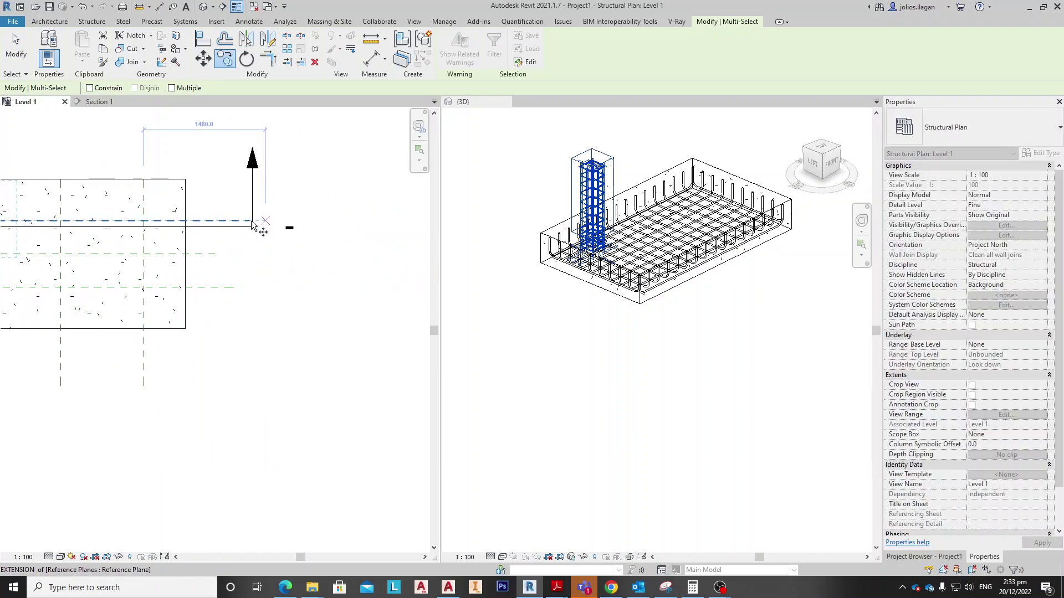
click(223, 221)
click(221, 288)
scroll(221, 277, down, 2)
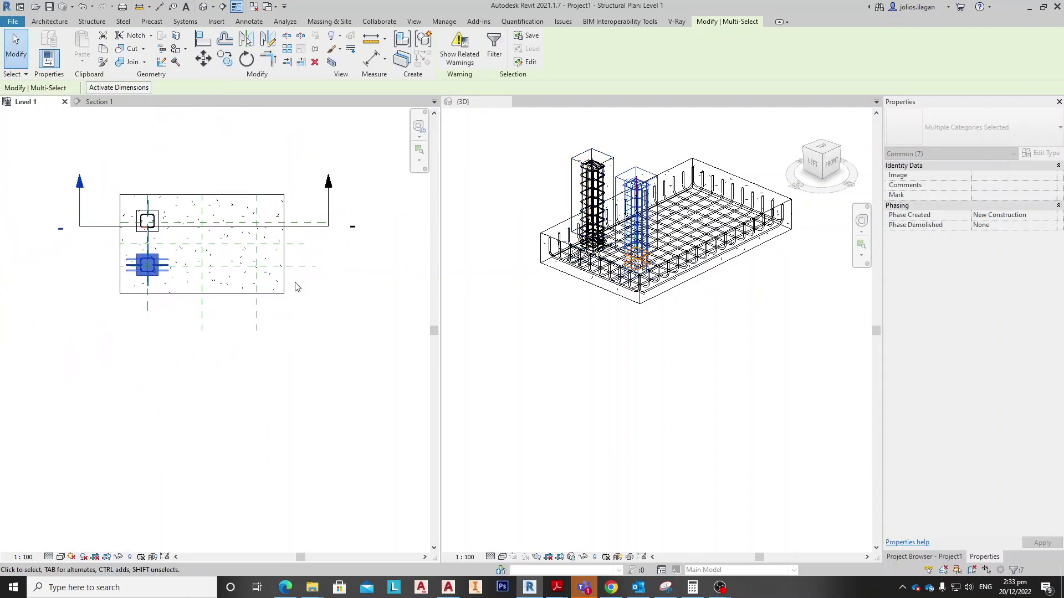
key(Escape)
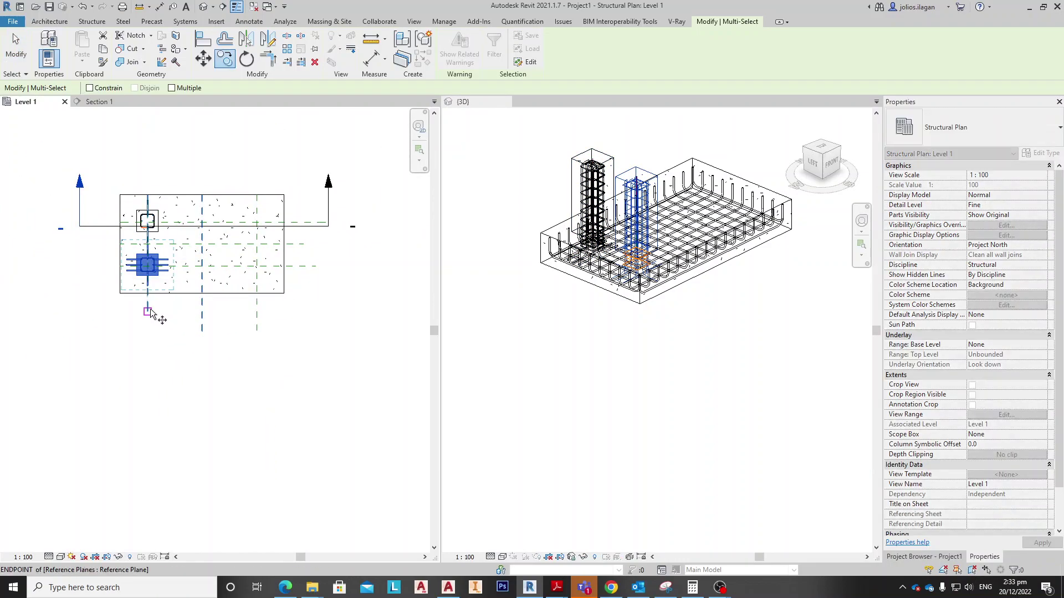
Step: Copy both reinforced columns with their rebar 2000 mm across to the far vertical reference plane in the Level 1 plan
drag(125, 299, 197, 166)
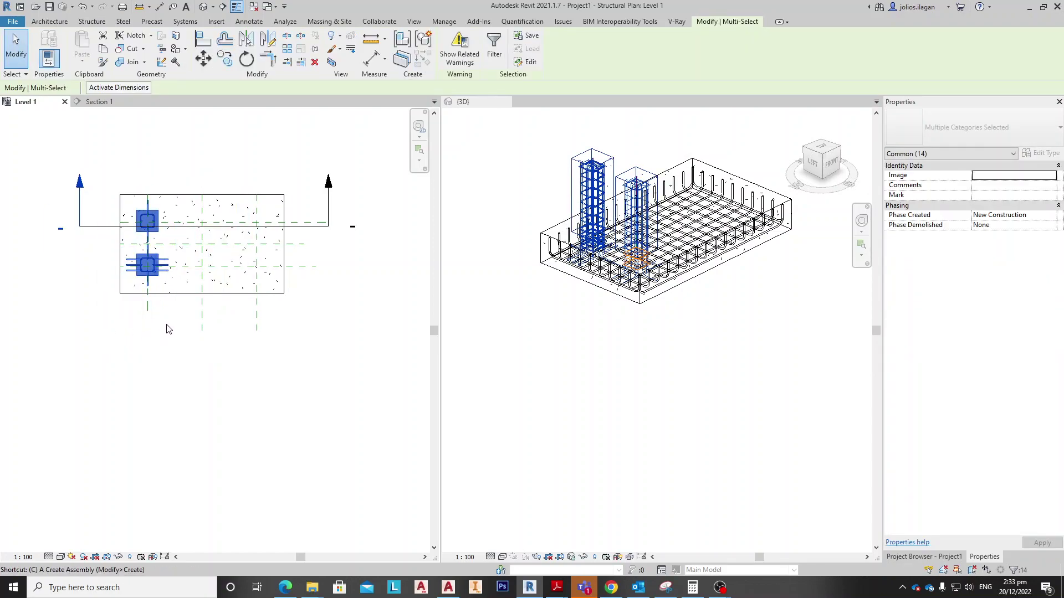
key(o)
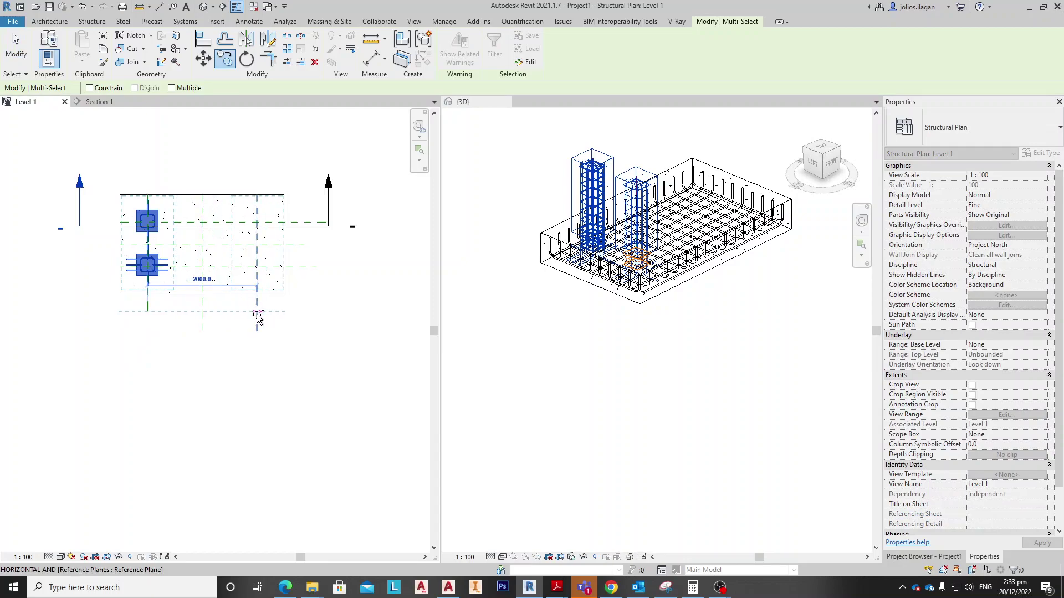
click(257, 315)
click(665, 327)
Step: Examine the four reinforced columns on the footing from several angles in 3D and in the Level 1 plan
scroll(669, 326, down, 2)
middle_drag(699, 270, 680, 279)
scroll(681, 277, up, 3)
shift+middle_drag(701, 381, 655, 305)
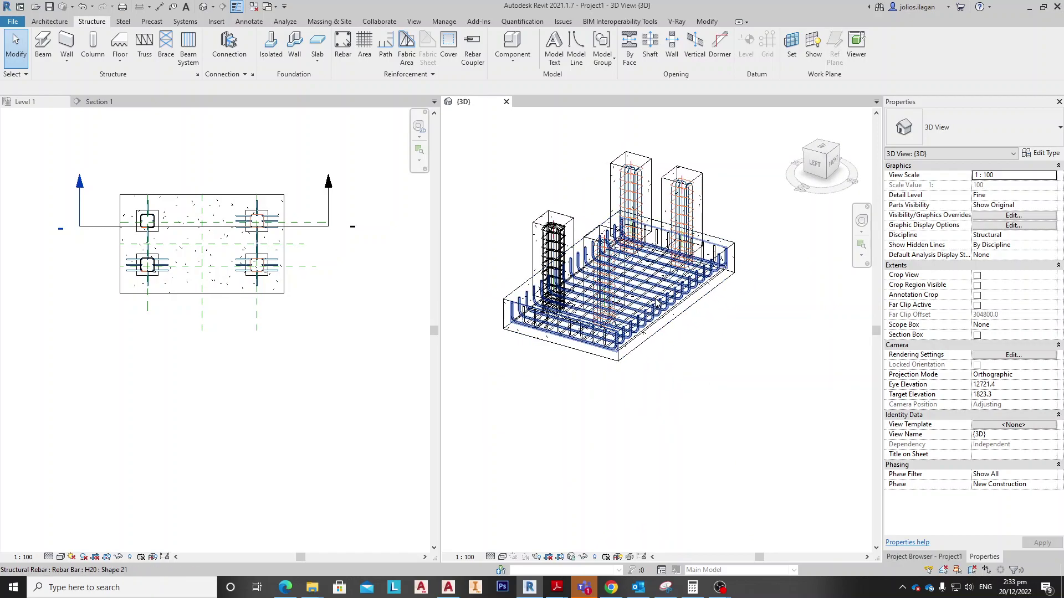
middle_drag(705, 357, 699, 360)
middle_drag(654, 410, 615, 421)
click(231, 401)
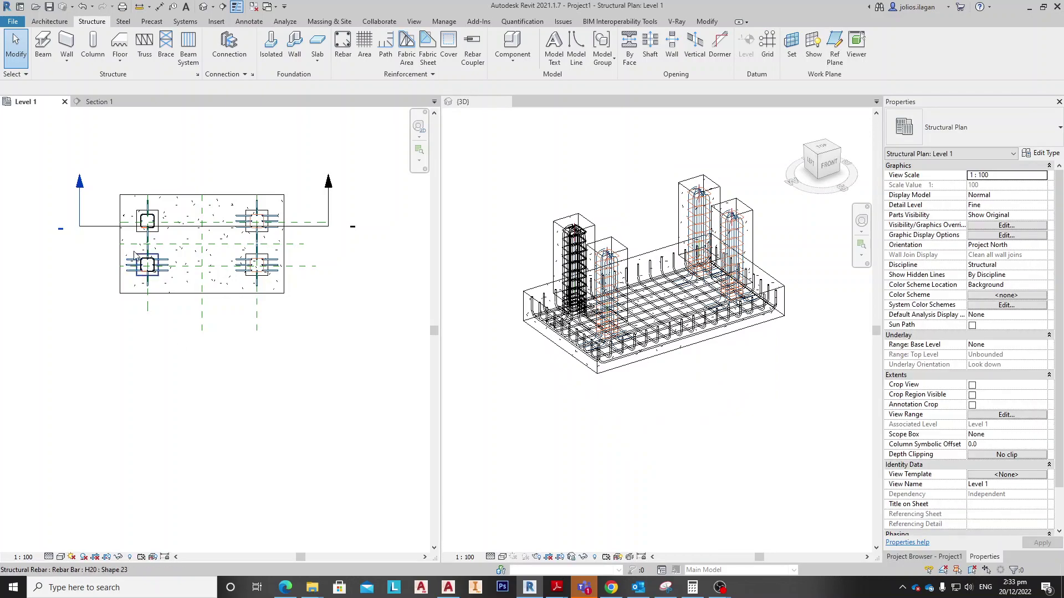
click(87, 227)
click(163, 307)
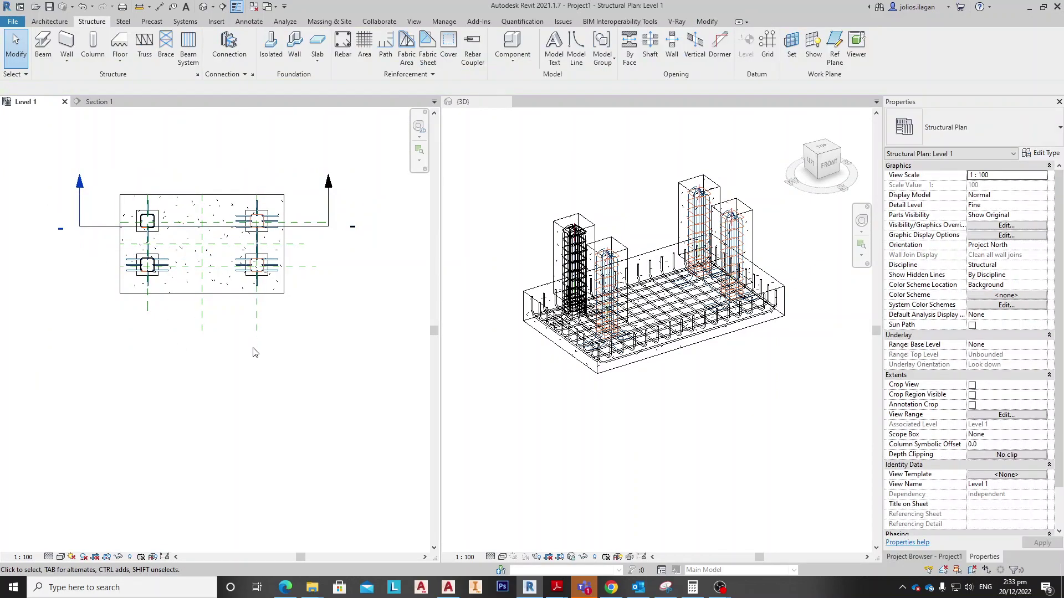
scroll(205, 189, up, 1)
scroll(625, 307, up, 4)
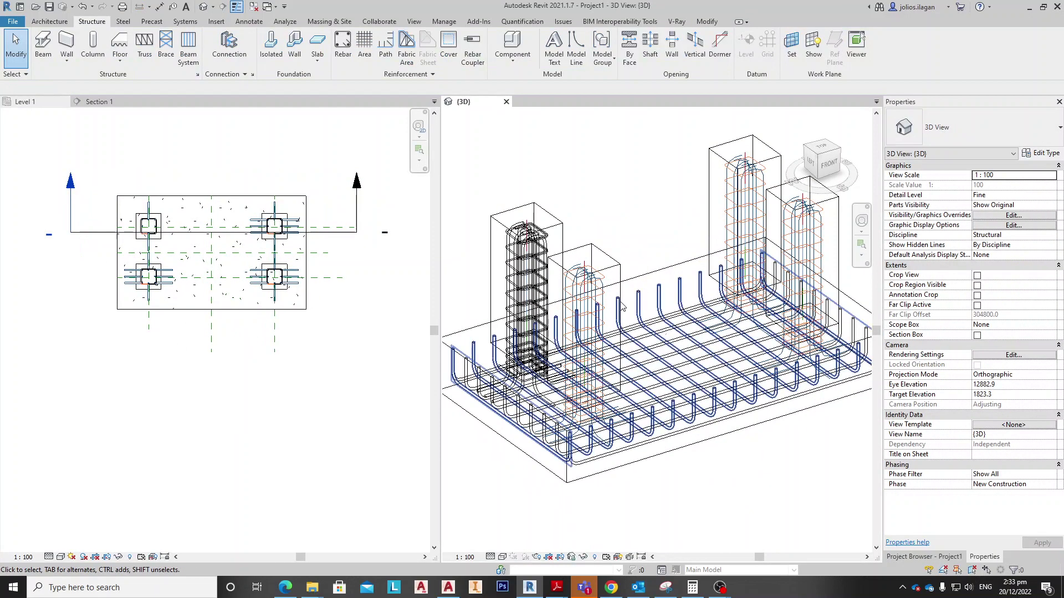
middle_drag(623, 303, 610, 264)
scroll(414, 268, down, 1)
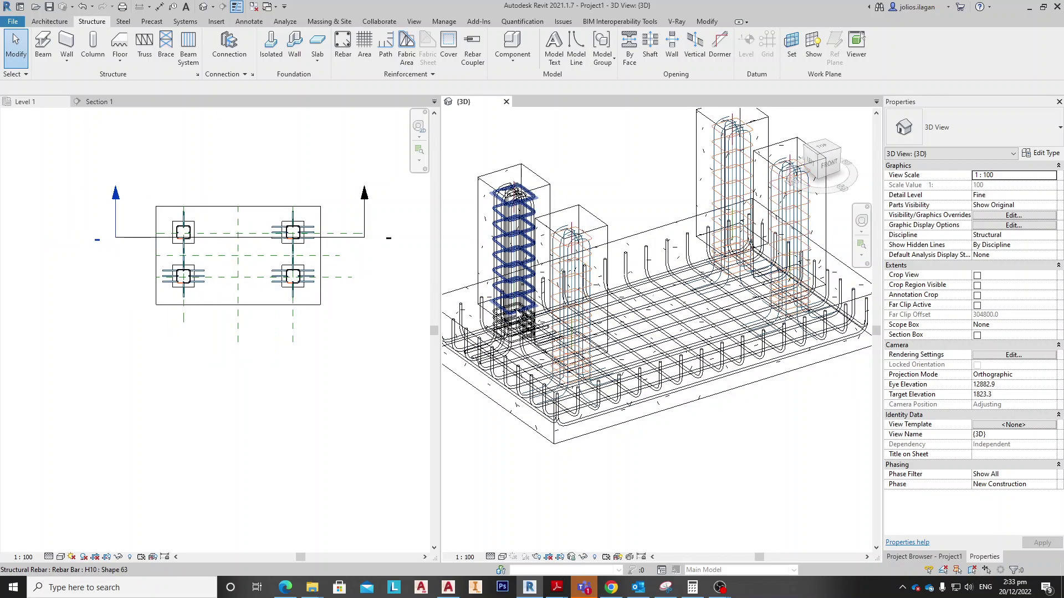
scroll(493, 155, down, 3)
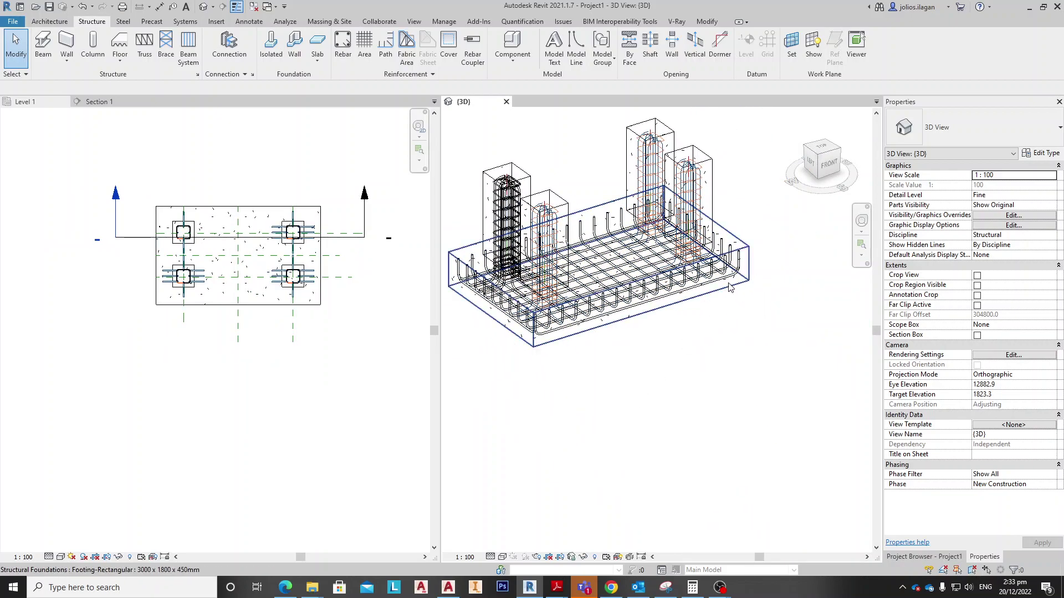
middle_drag(721, 392, 732, 385)
Step: Open the shape 21 rebar family of the footing's H20 U-bar set with 200 mm spacing for editing
scroll(737, 365, up, 3)
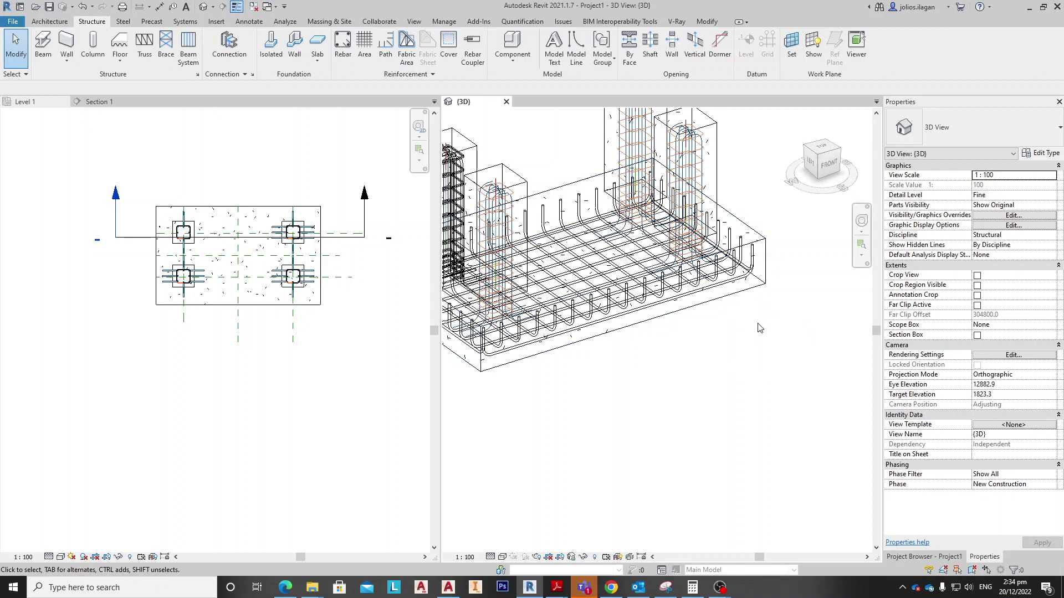
scroll(749, 323, up, 3)
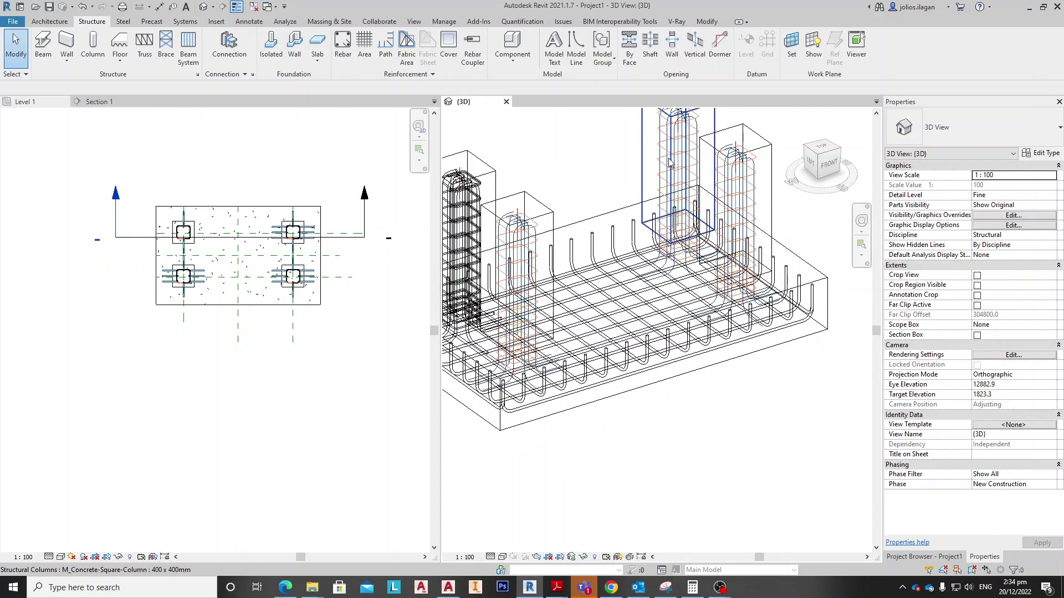
scroll(618, 190, down, 2)
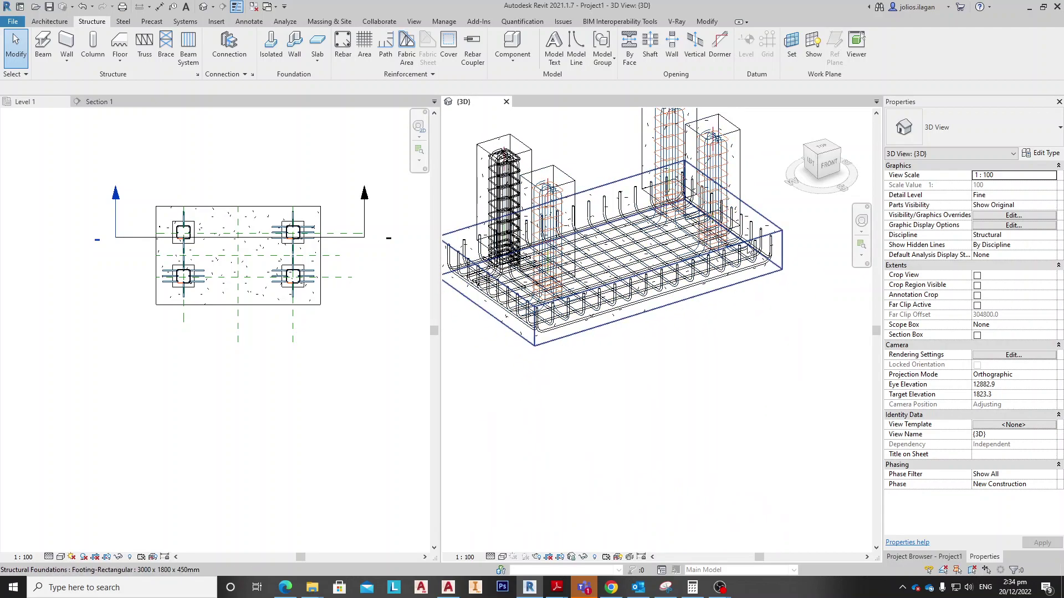
scroll(769, 238, up, 1)
click(771, 265)
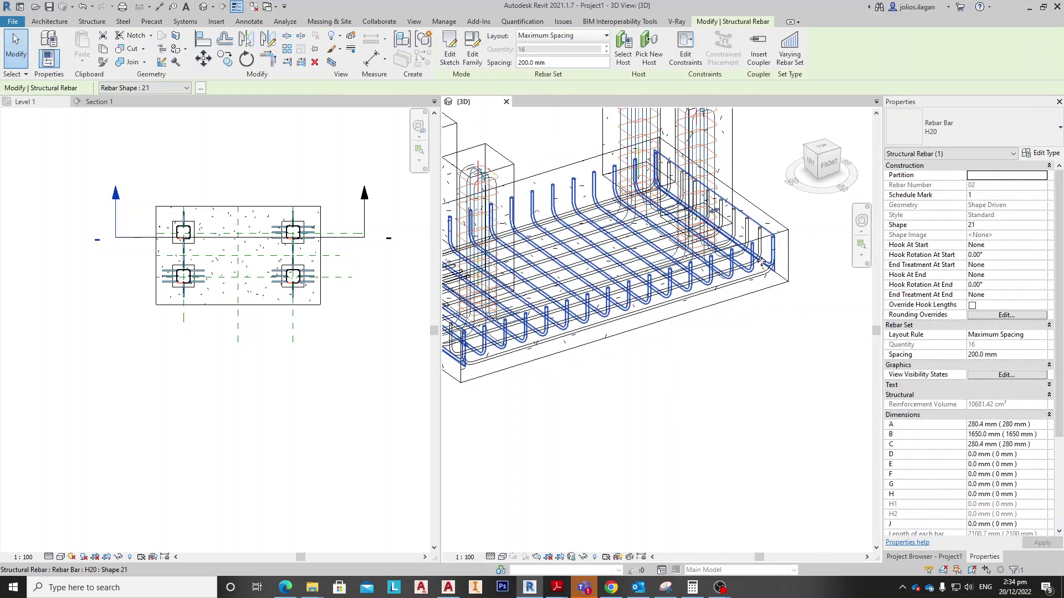
click(468, 61)
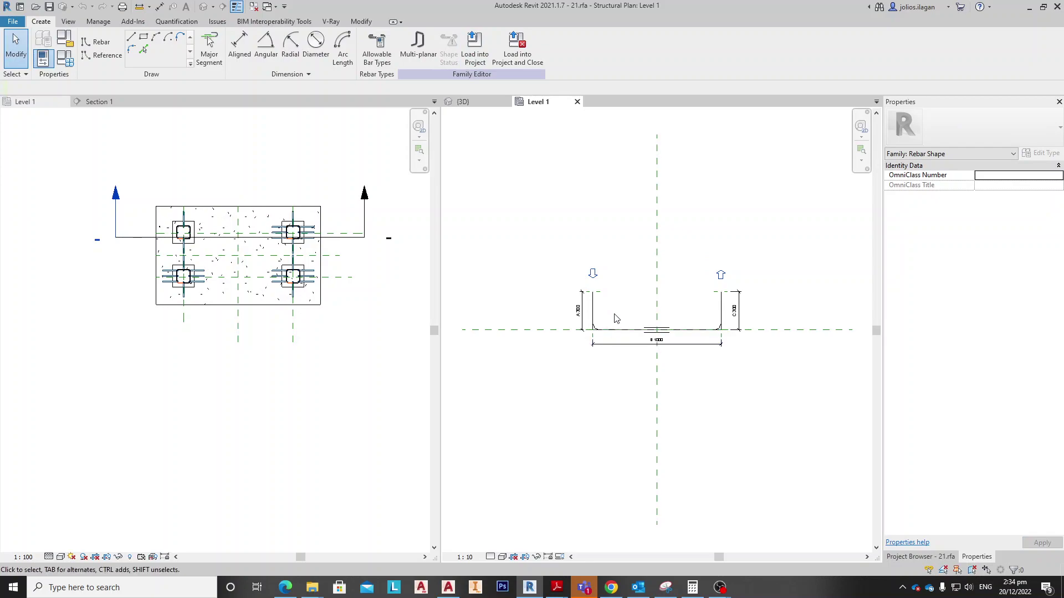
scroll(630, 338, up, 3)
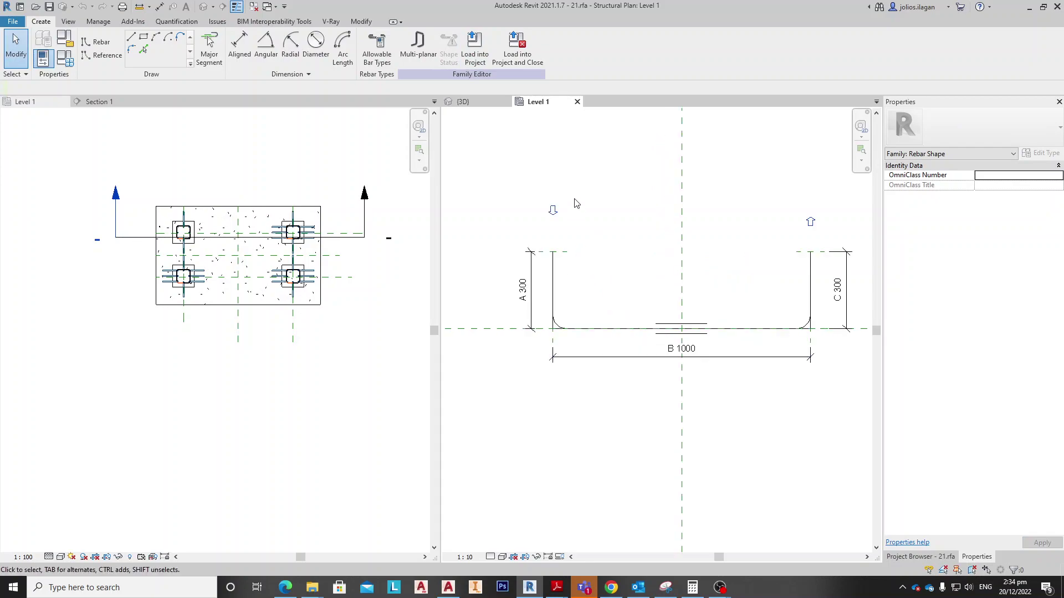
Step: Assign Shape 21.png from the BIM Tools Shape folder as the shape image of the shape 21 rebar family
click(62, 66)
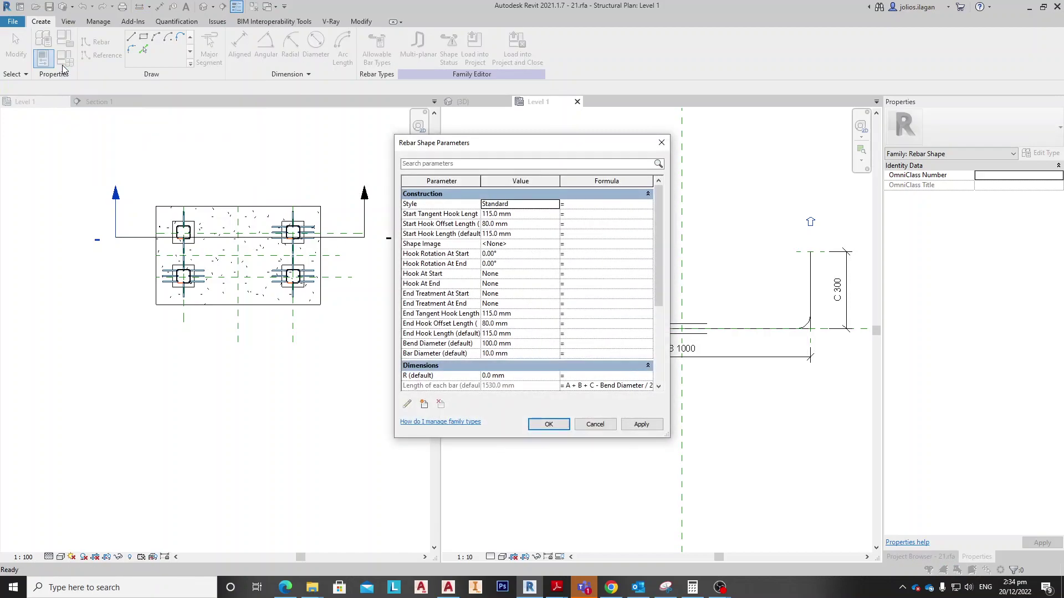
click(555, 244)
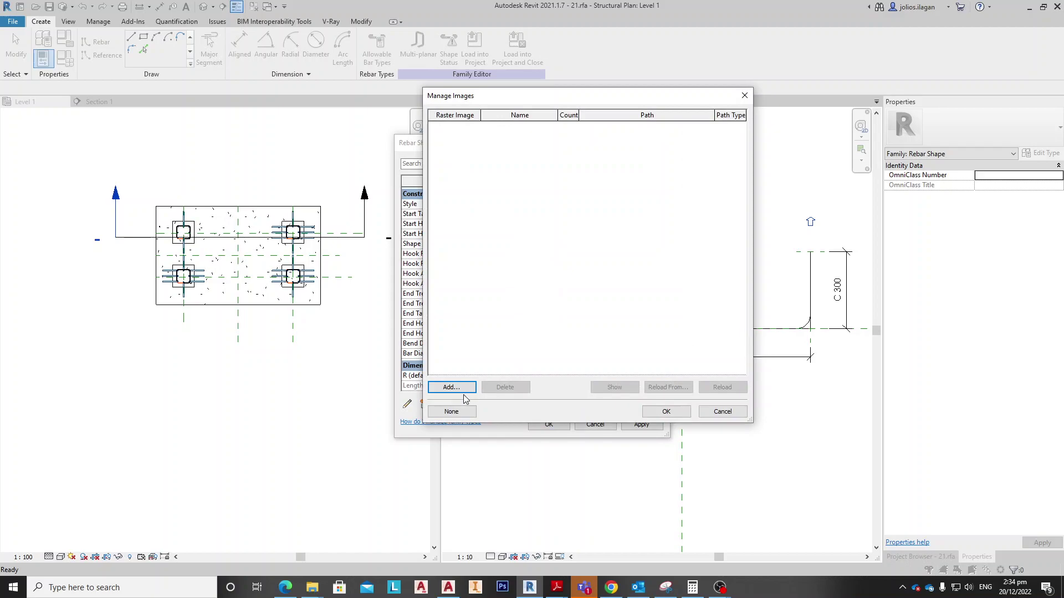
click(452, 387)
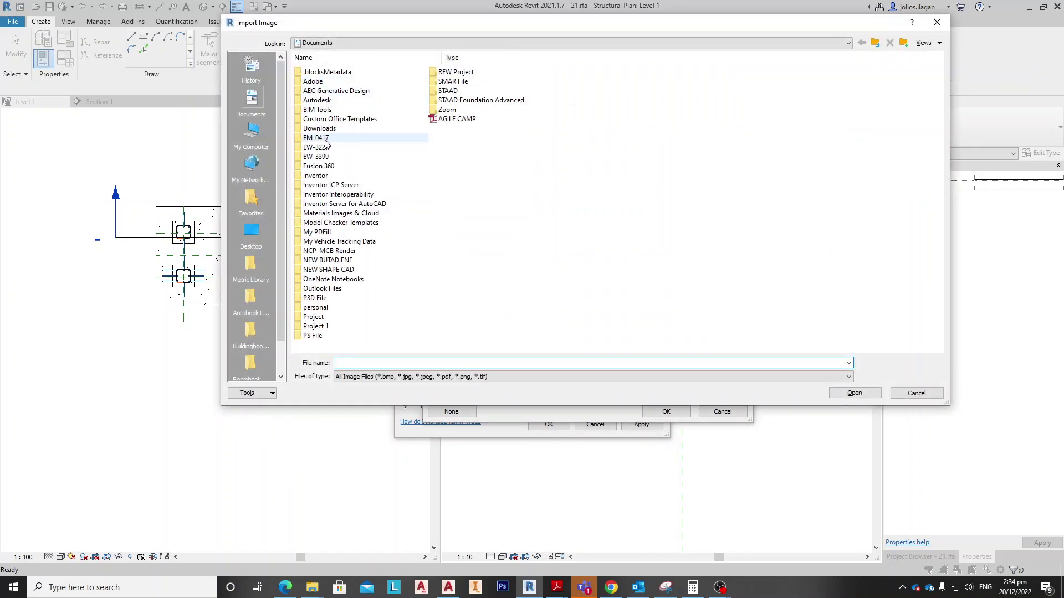
double_click(321, 110)
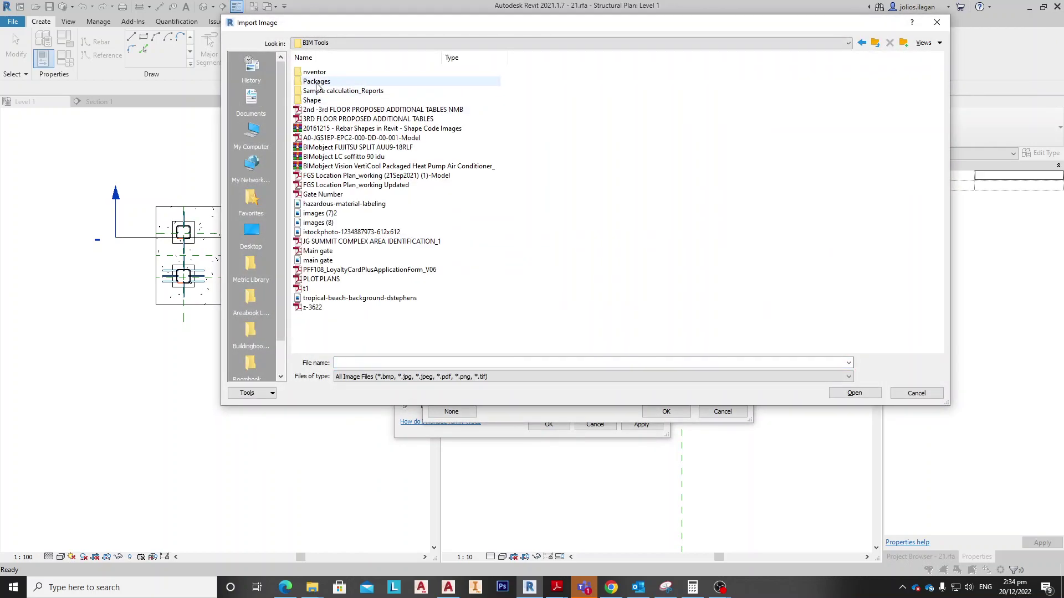
double_click(320, 102)
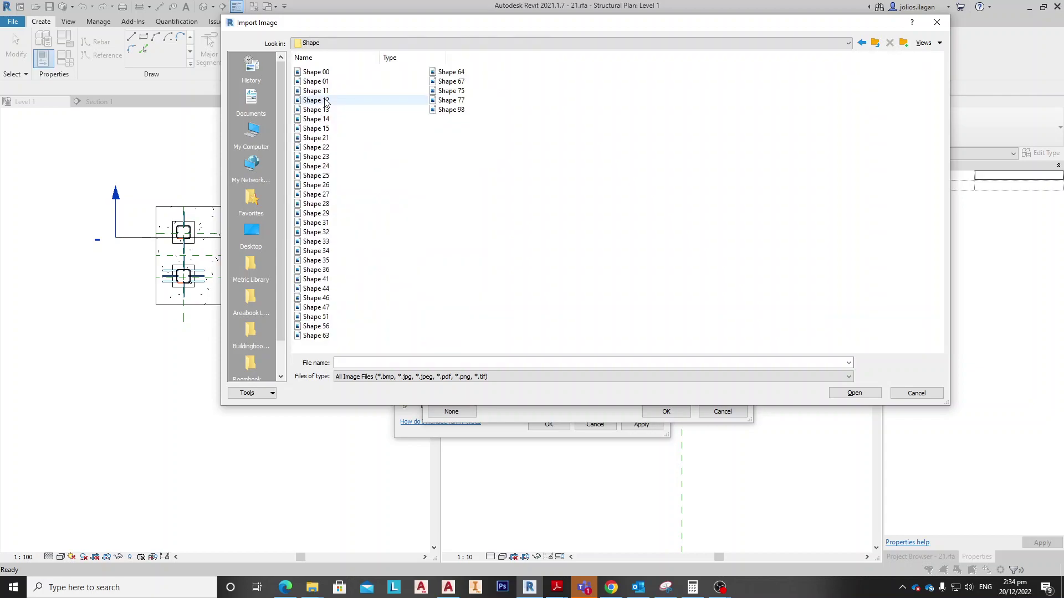
click(914, 43)
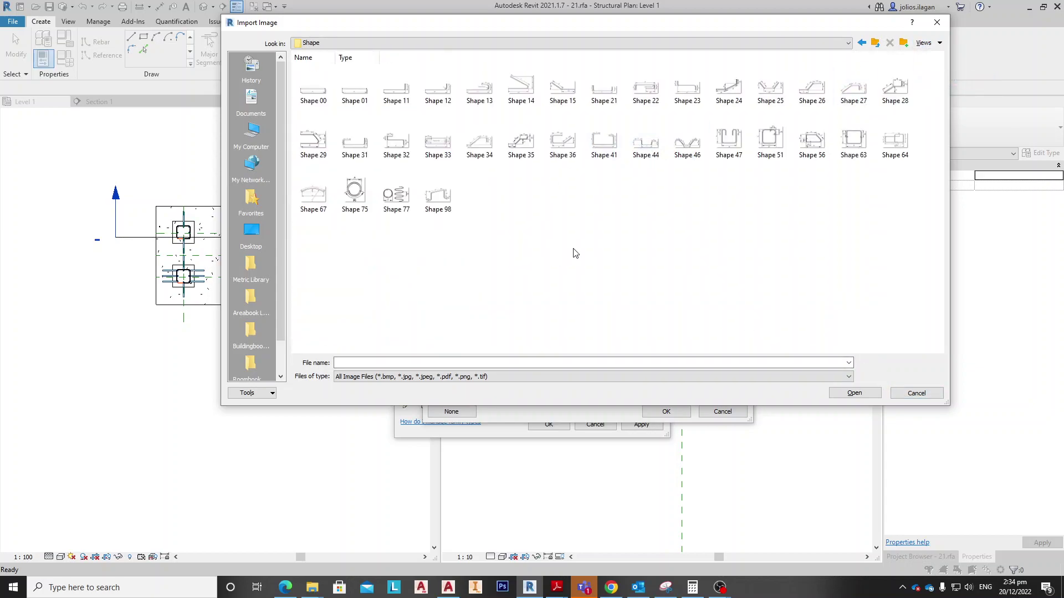
double_click(604, 89)
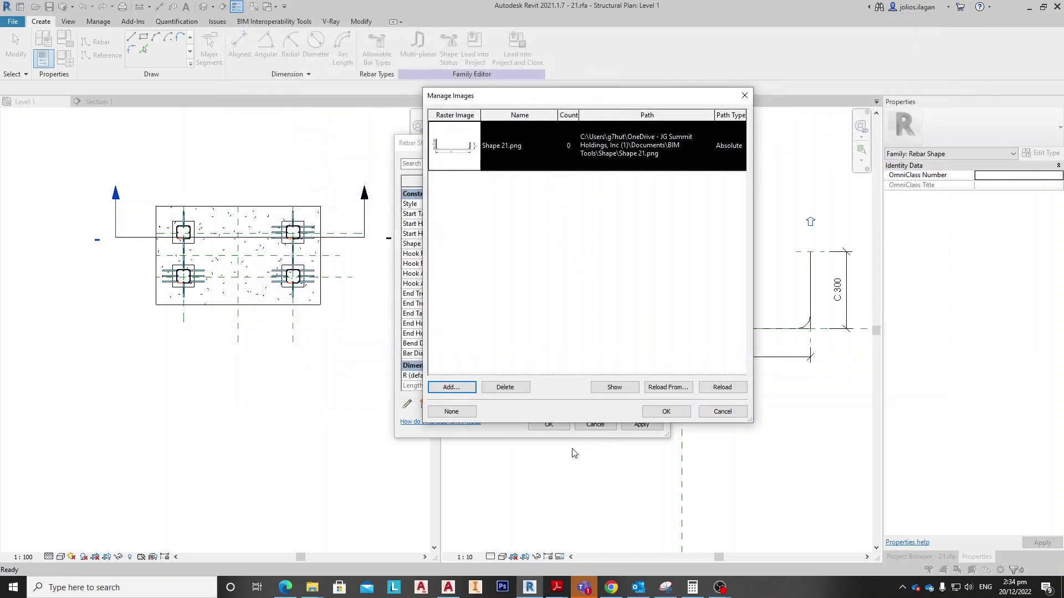
click(650, 411)
click(641, 425)
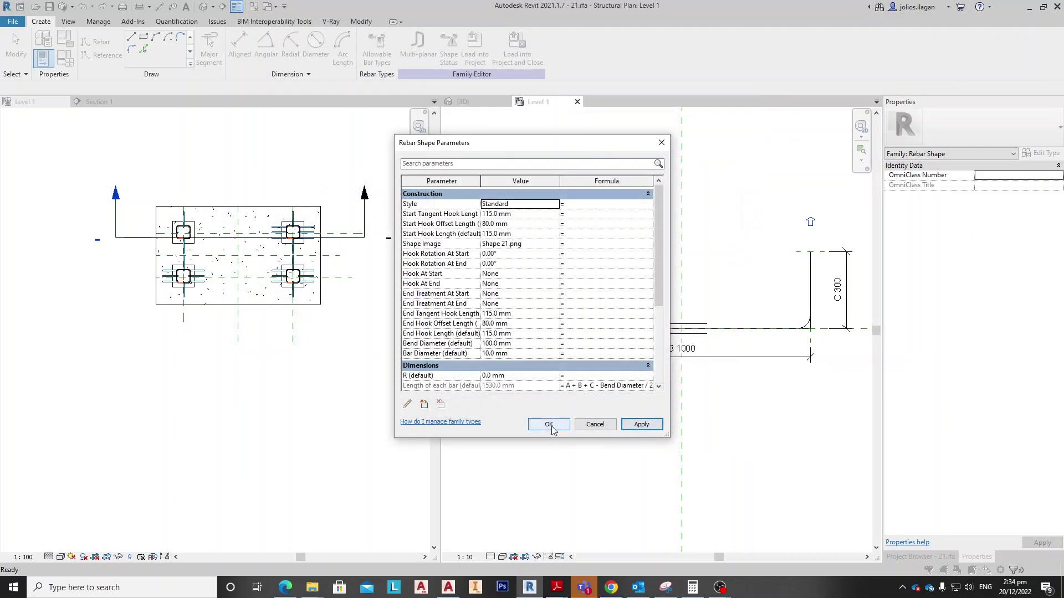
click(548, 425)
Step: Load the shape 21 family into the project and close it without saving the file, overwriting the existing version
click(517, 47)
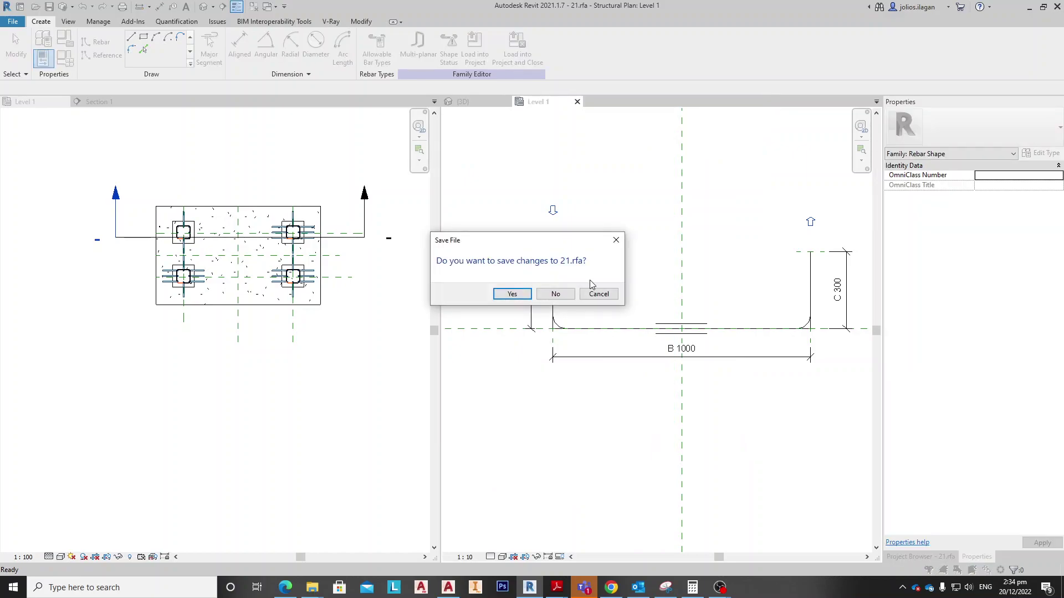
click(553, 292)
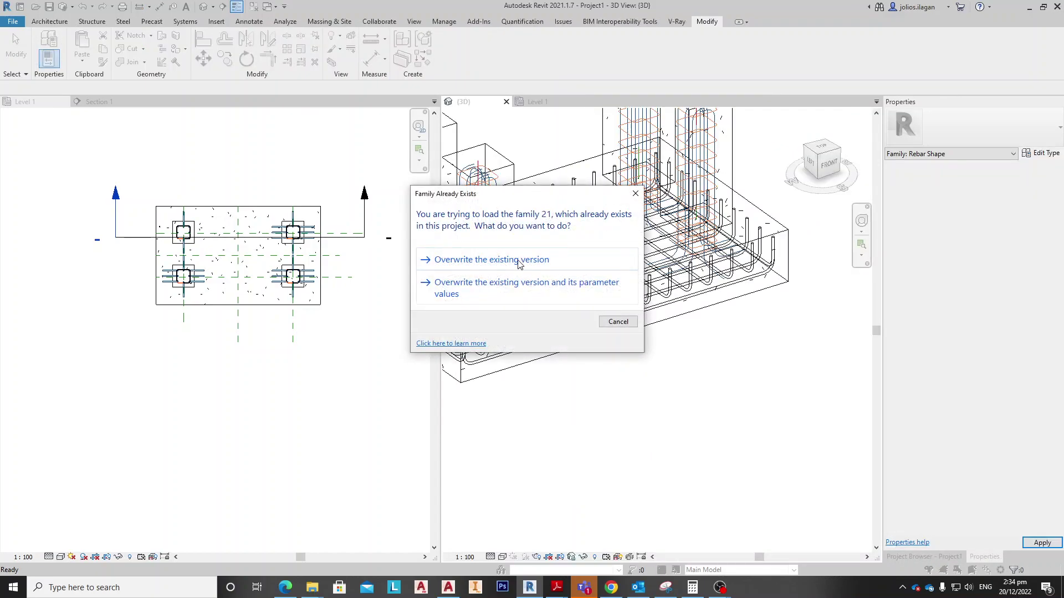
click(519, 260)
Step: Open the shape 23 rebar family of a column's H20 bar set for editing
scroll(620, 227, up, 2)
click(624, 227)
scroll(554, 211, down, 4)
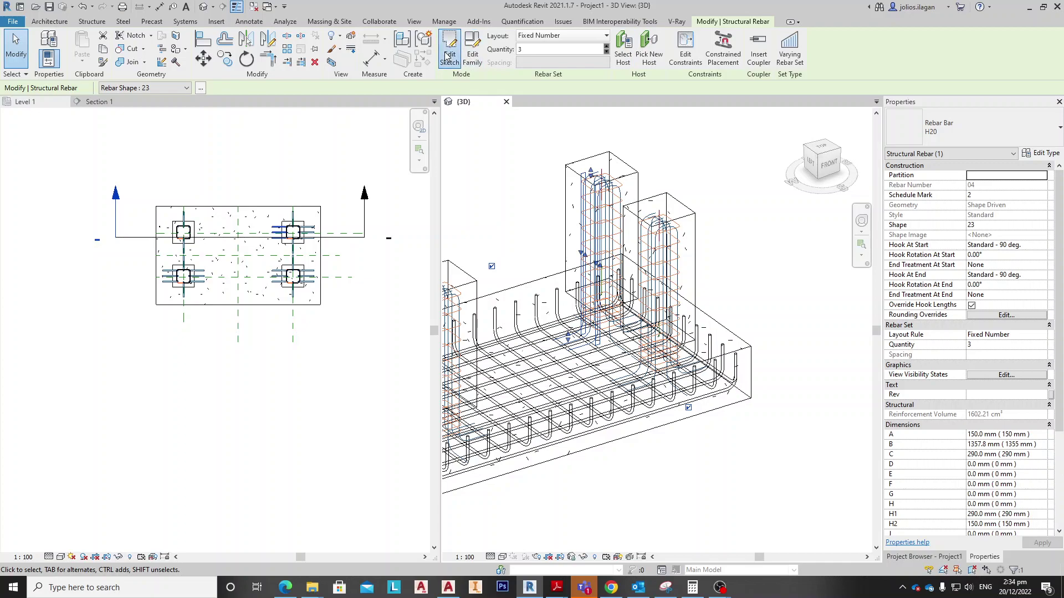
click(474, 62)
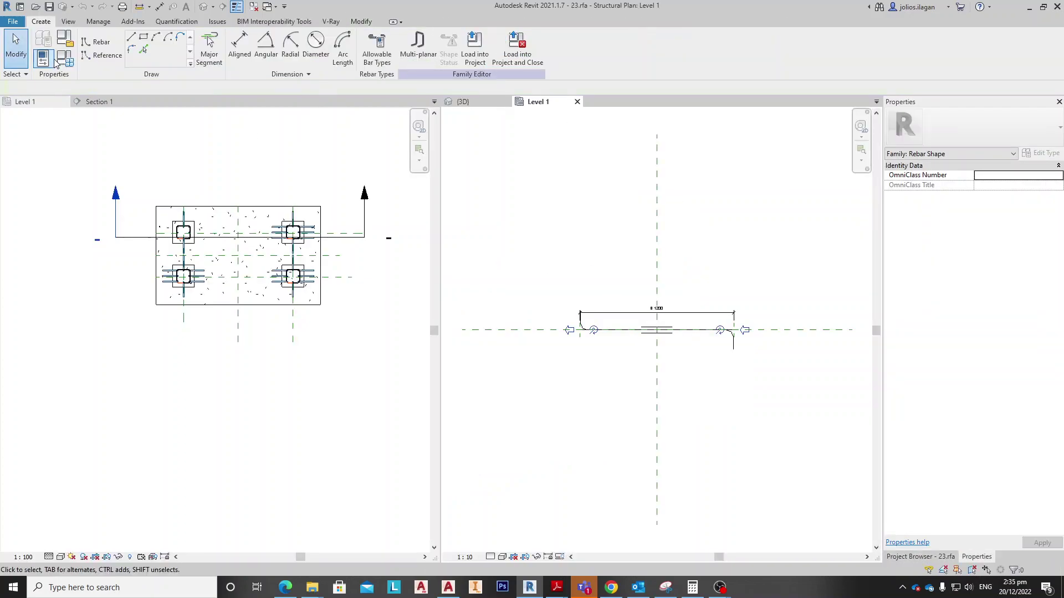
Step: Assign Shape 23.png as the shape image of the shape 23 rebar family
click(69, 59)
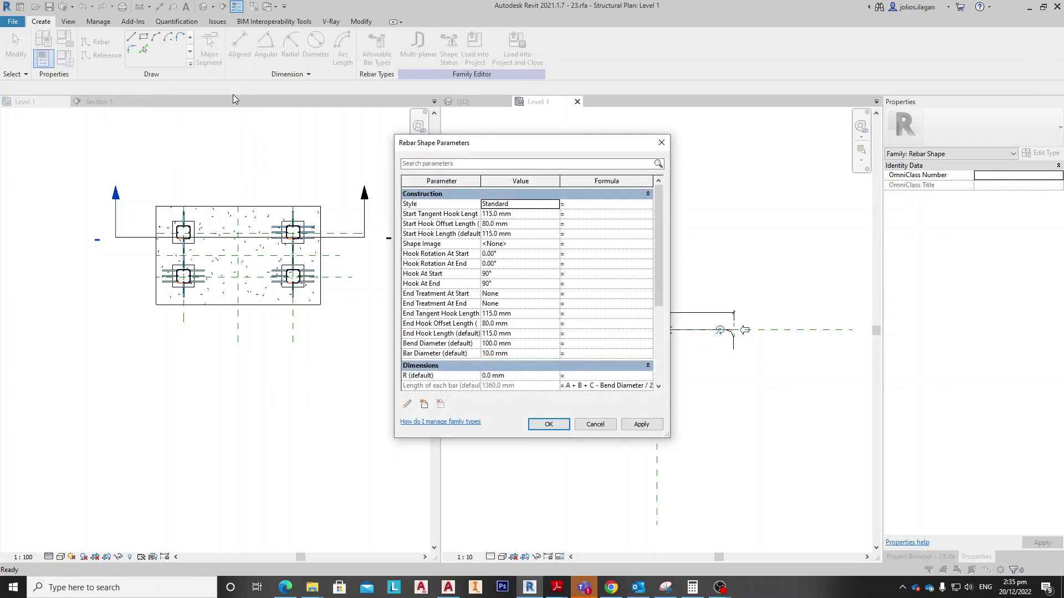
click(545, 245)
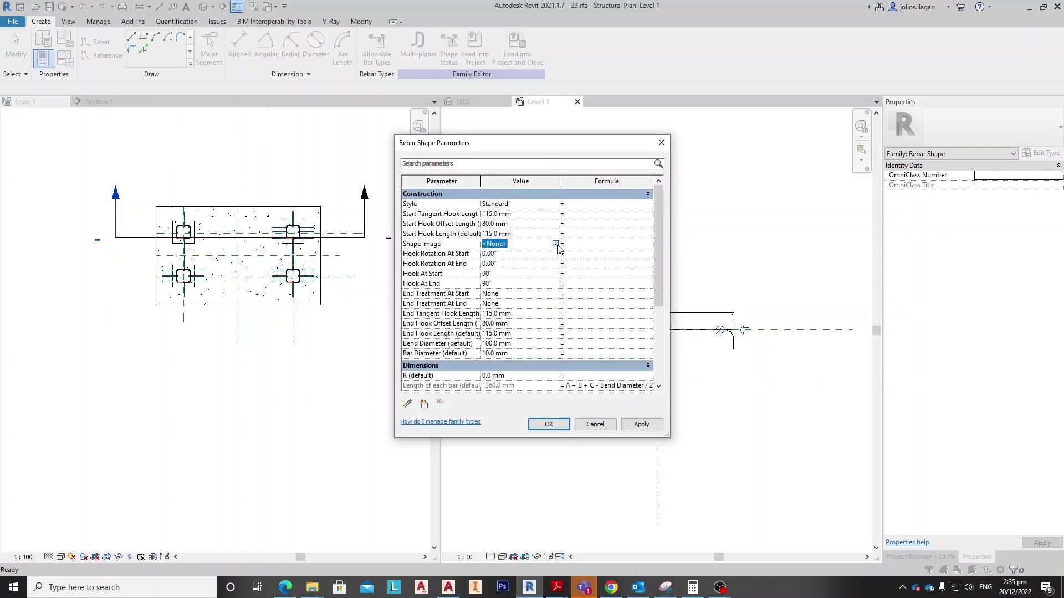
click(555, 244)
click(451, 386)
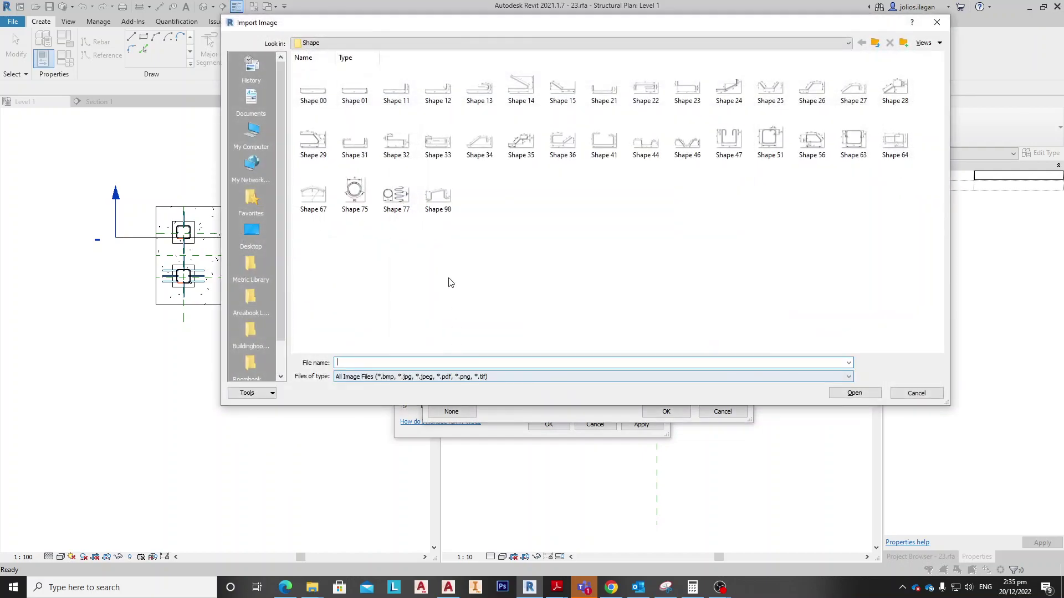
double_click(687, 89)
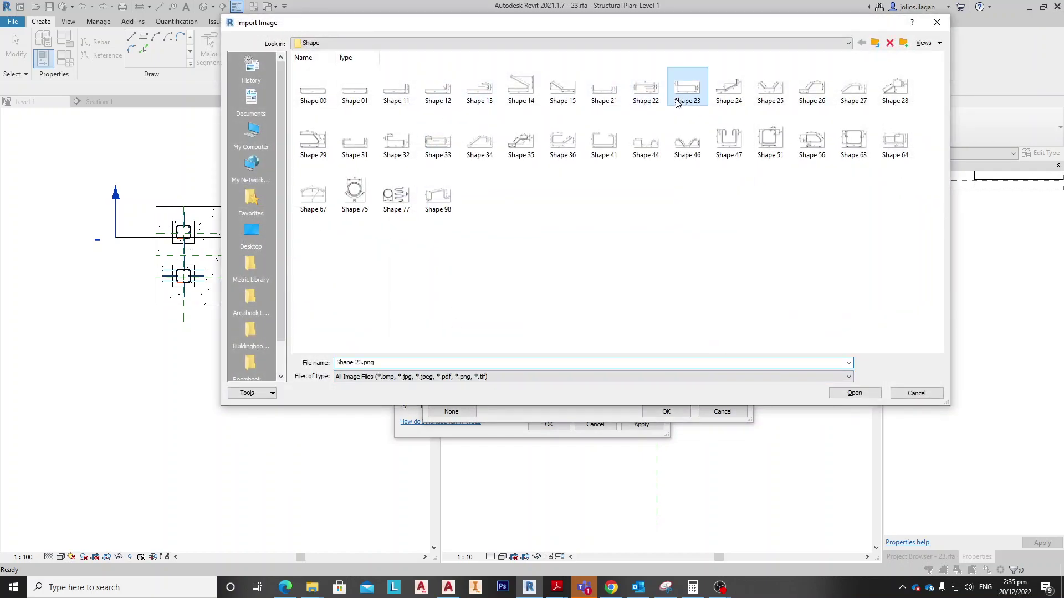
click(666, 411)
click(641, 424)
click(548, 424)
Step: Load the shape 23 family into the project and close it without saving the file, overwriting the existing version
click(517, 47)
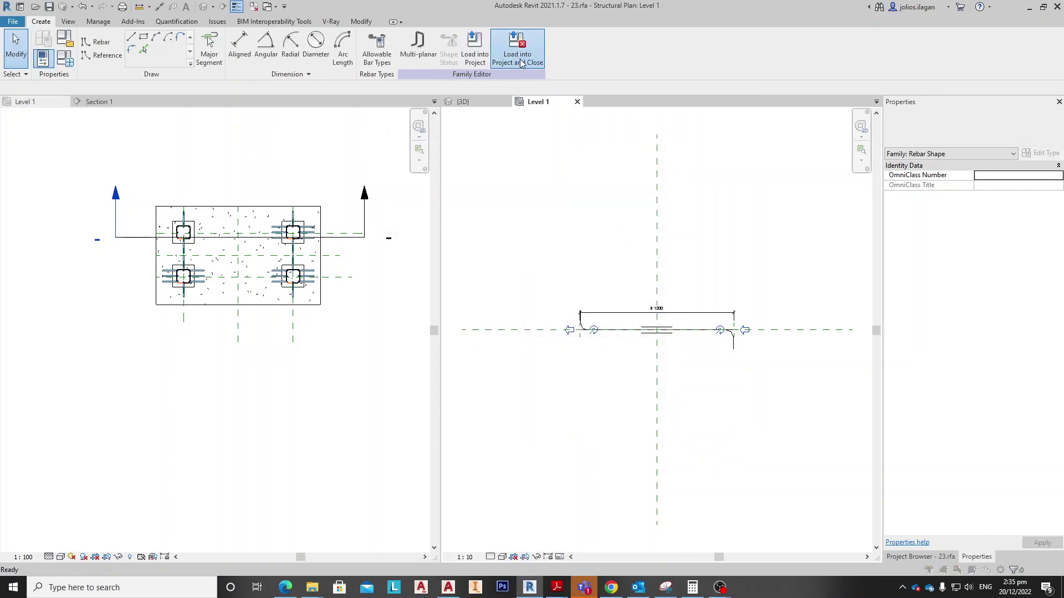
click(540, 295)
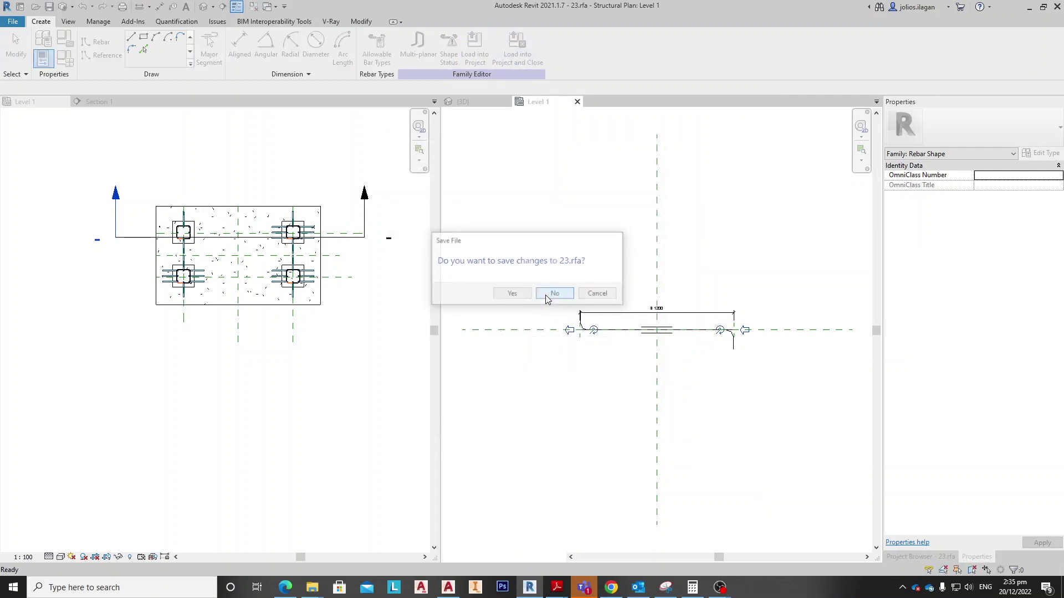
click(534, 265)
Step: Open the shape 63 rebar family of a column's H10 link set with 150 mm spacing for editing
scroll(654, 247, up, 3)
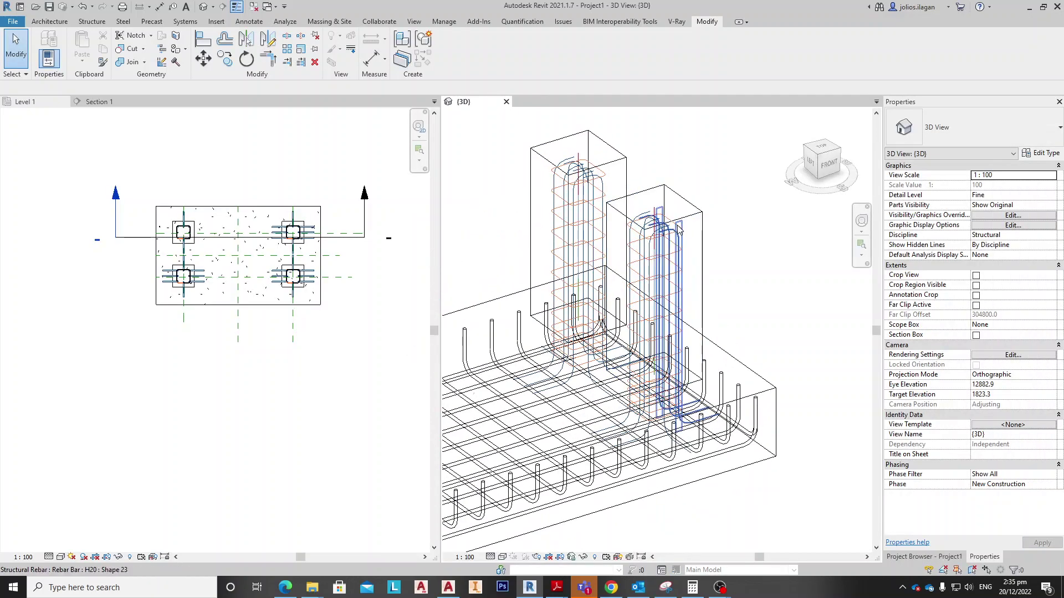
click(654, 247)
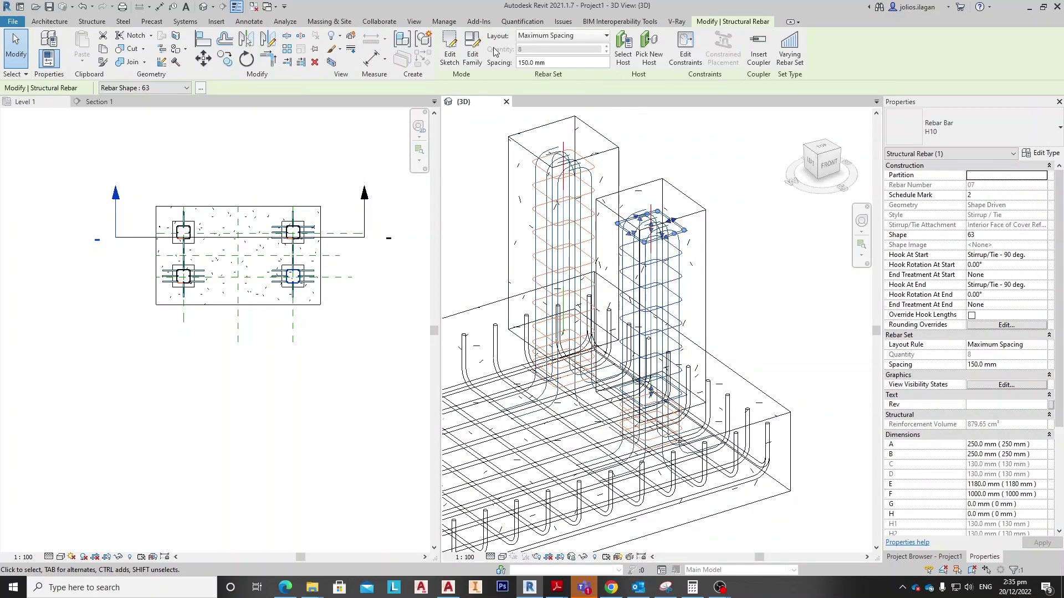
click(472, 54)
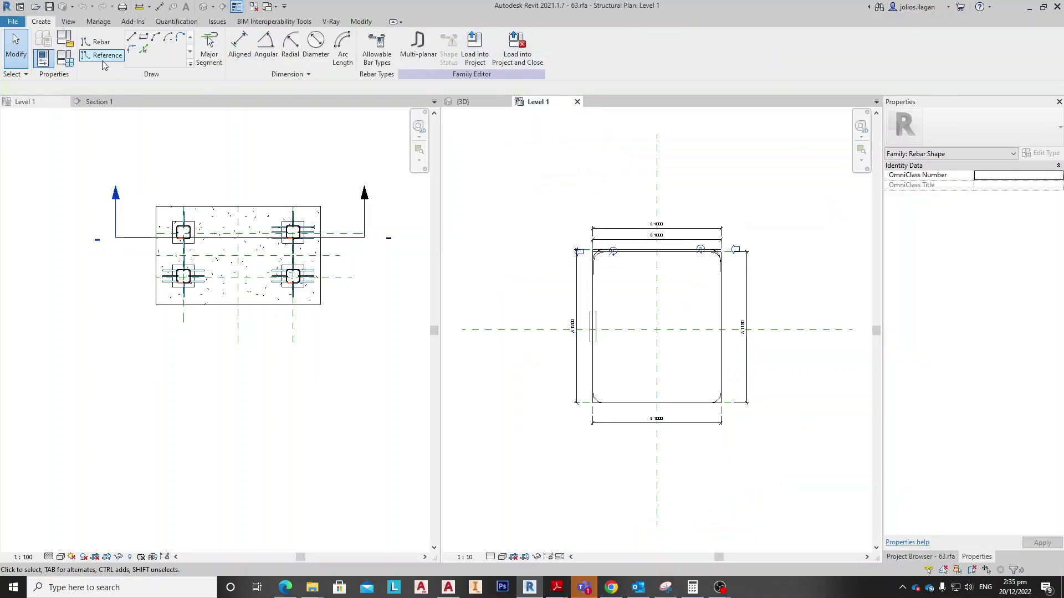
Step: Assign Shape 51.png as the shape image of the shape 63 link family
click(65, 59)
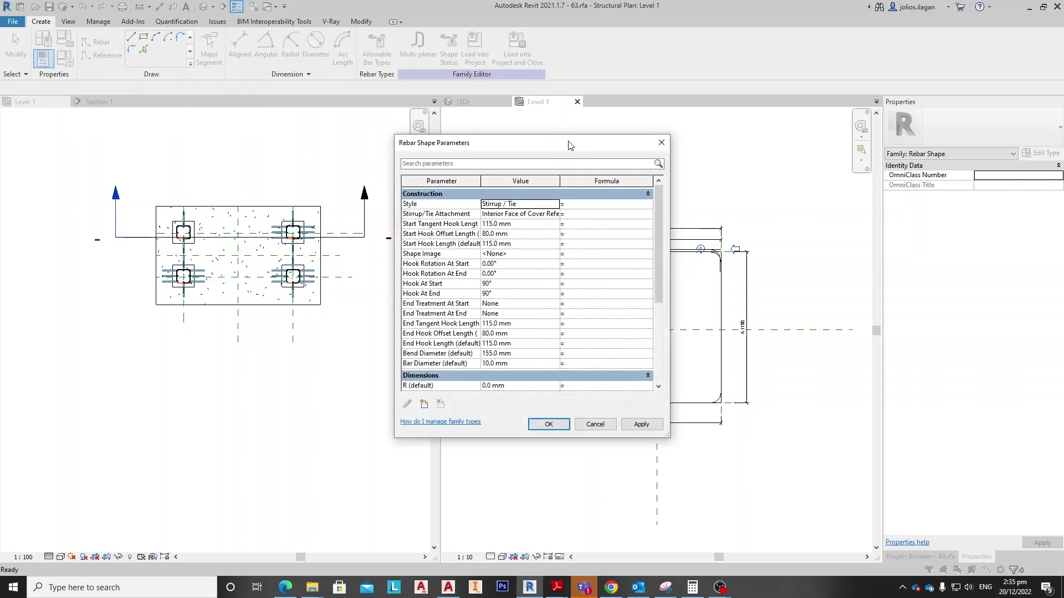
click(532, 258)
click(556, 258)
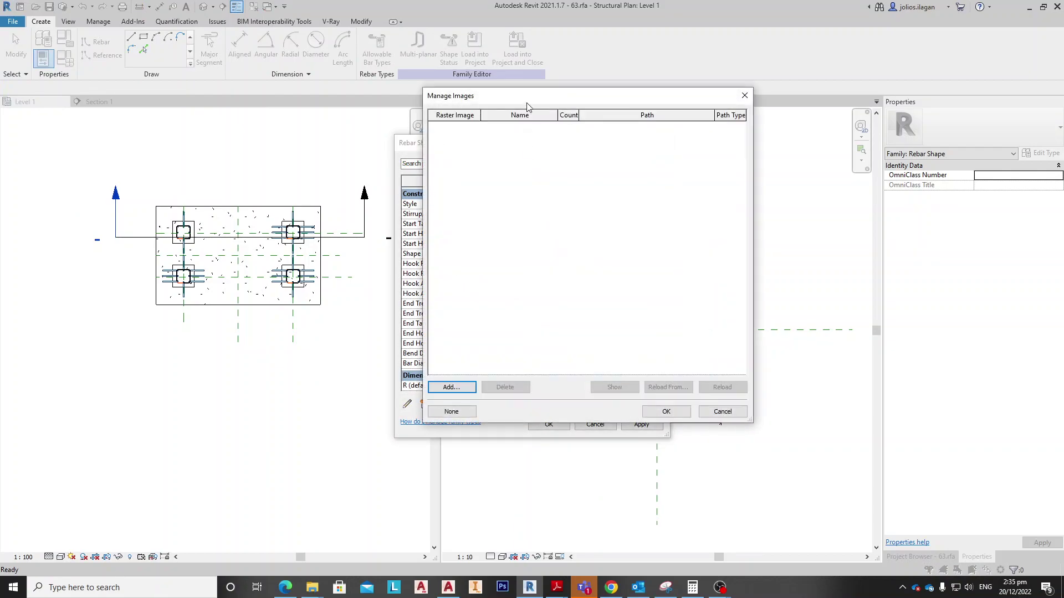
click(451, 386)
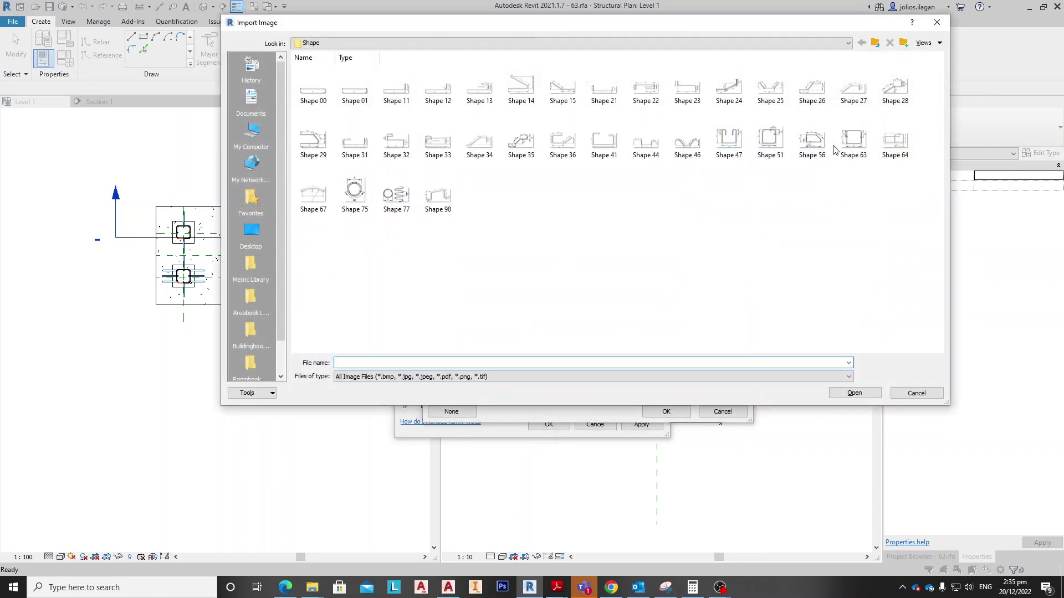
click(778, 143)
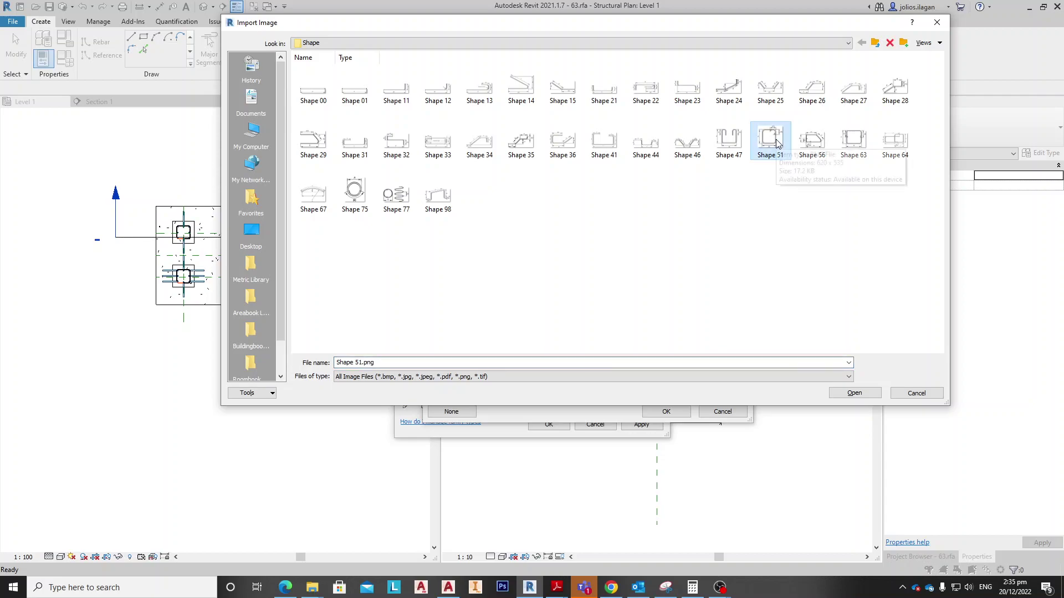
double_click(778, 144)
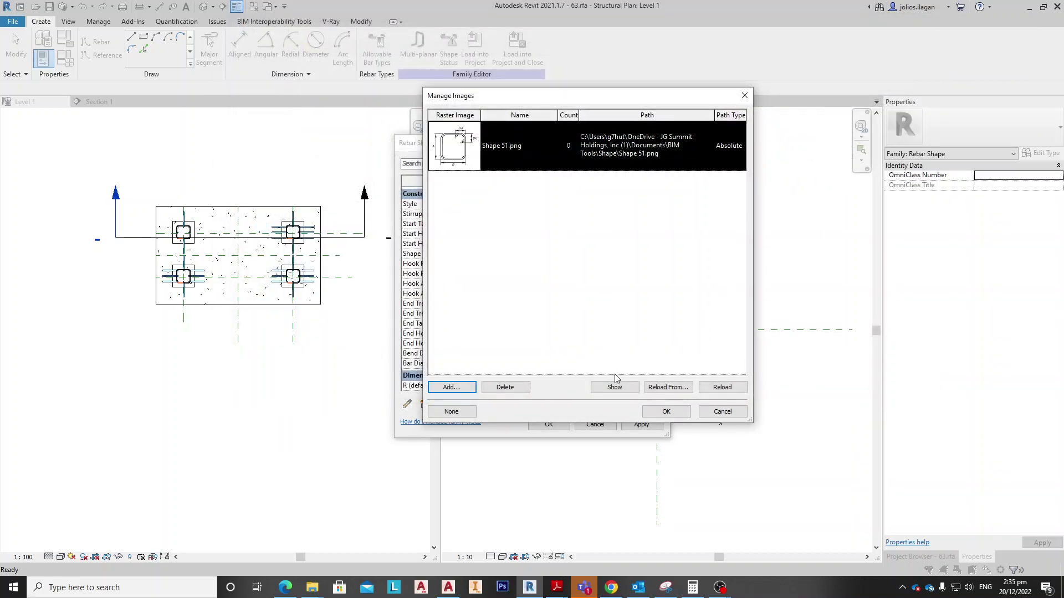
click(667, 411)
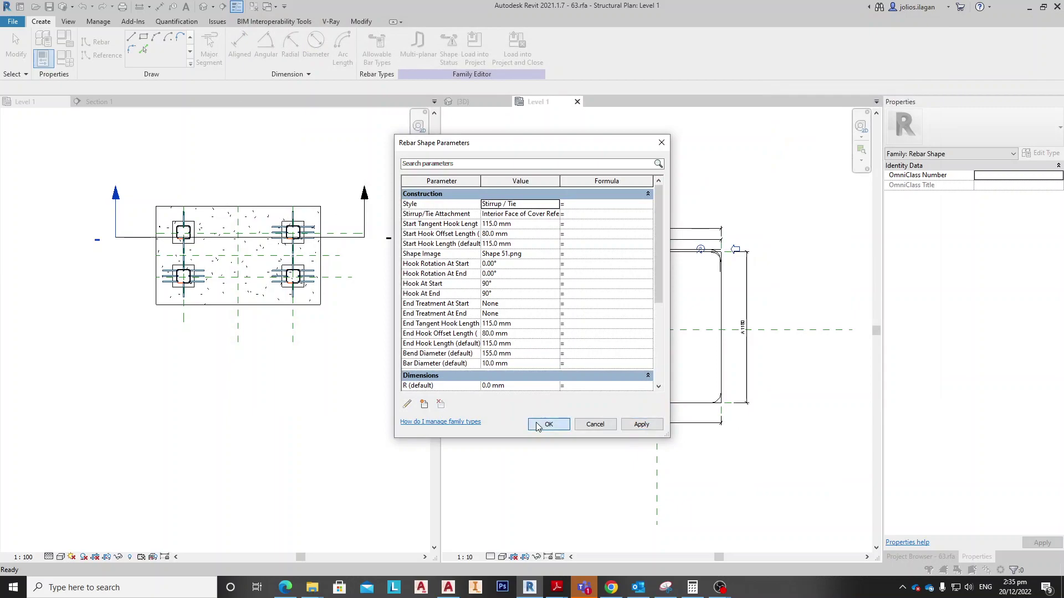
click(548, 425)
Step: Load the shape 63 family into the project and close it without saving the file, overwriting the existing version
click(507, 63)
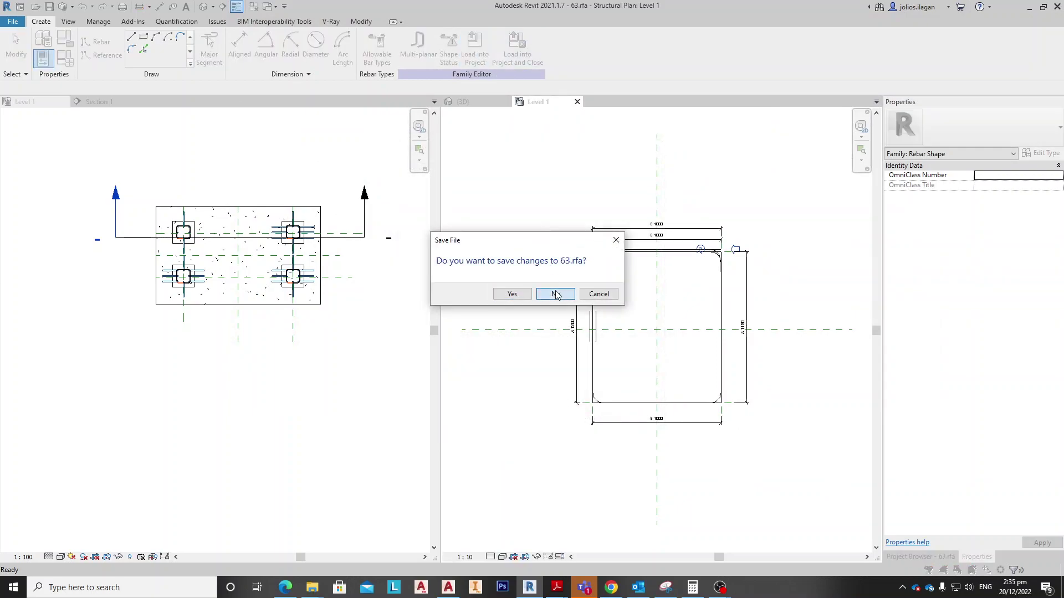
click(554, 292)
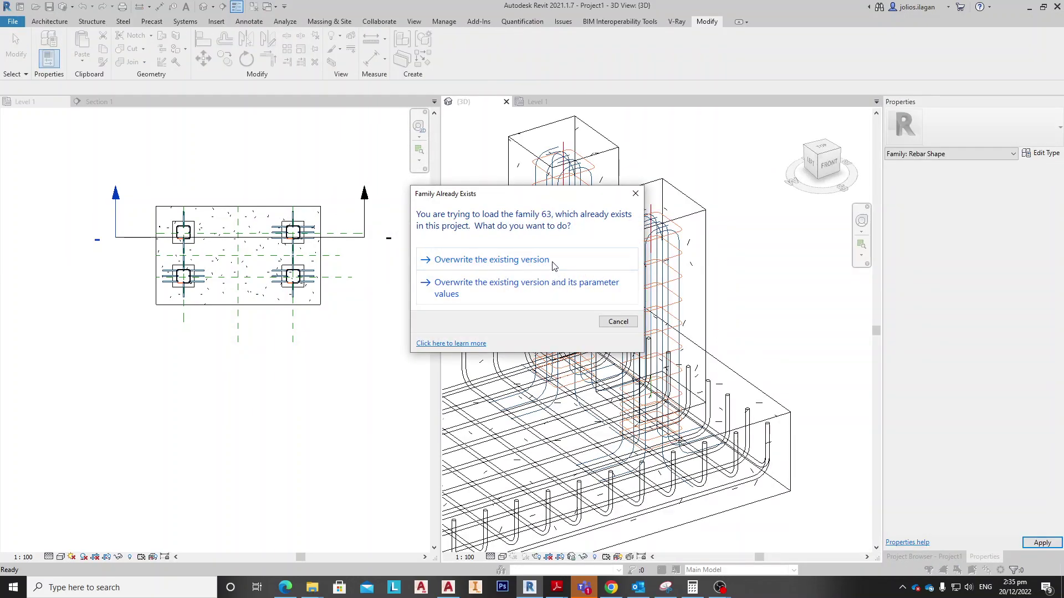
click(548, 260)
Step: Open the Rebar Schedule and widen its Type and size and Rev letter columns
scroll(734, 274, down, 3)
shift+middle_drag(734, 274, 655, 375)
shift+middle_drag(593, 186, 669, 427)
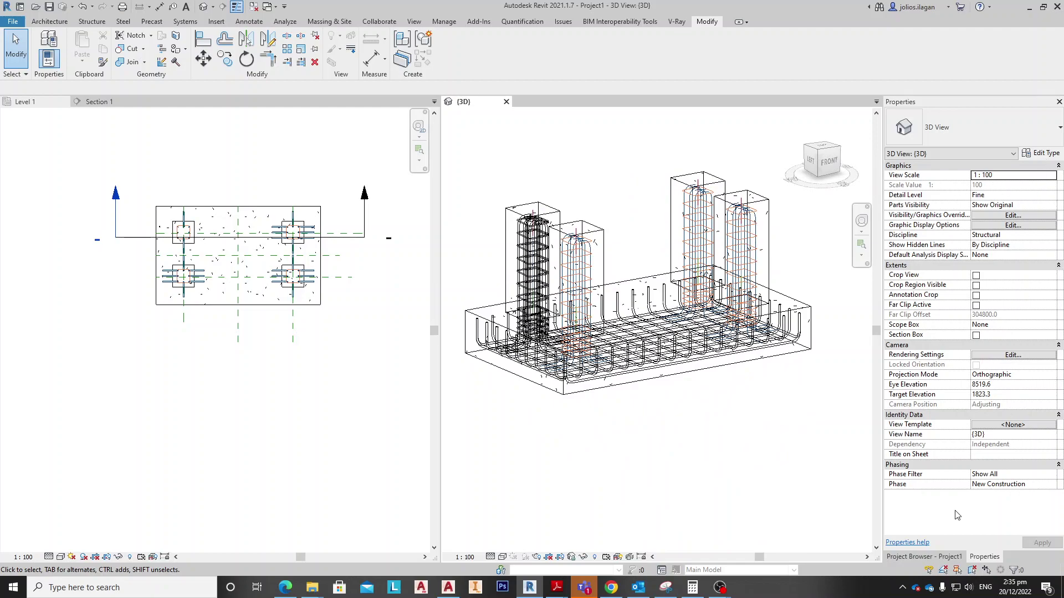
click(951, 556)
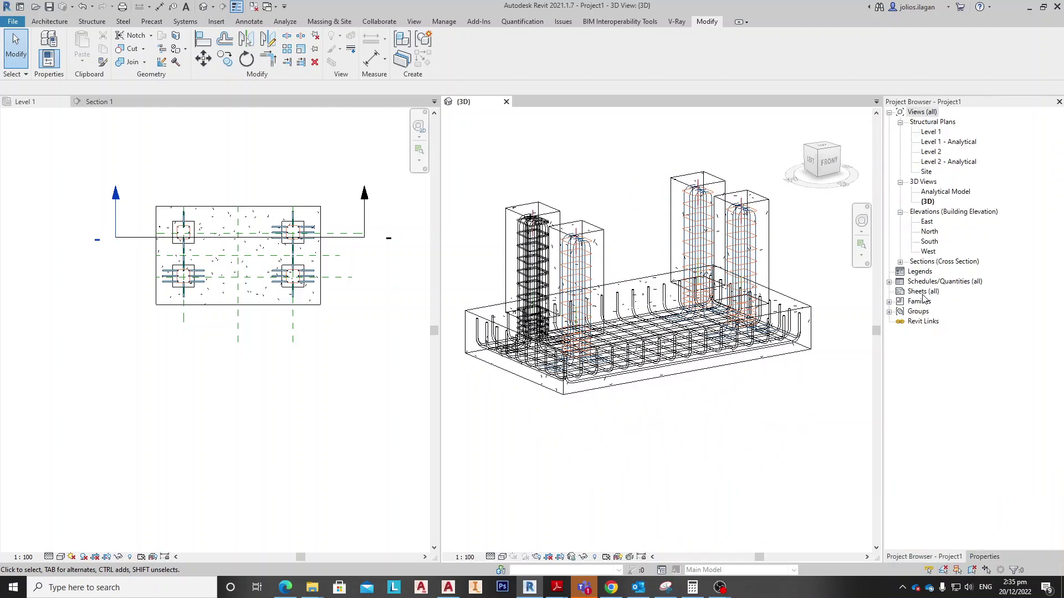
click(923, 292)
click(926, 282)
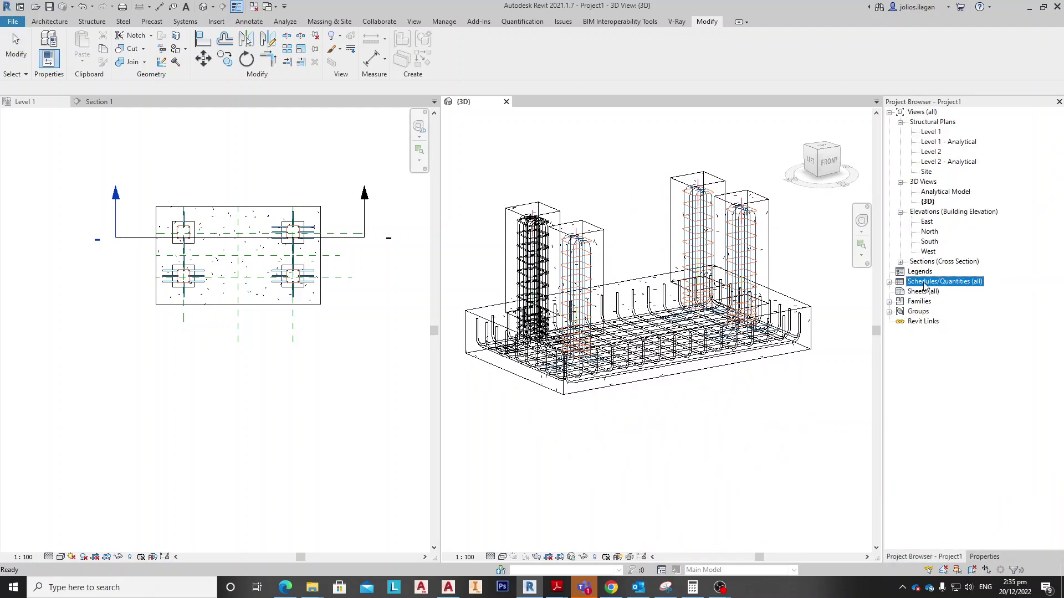
click(889, 283)
double_click(929, 293)
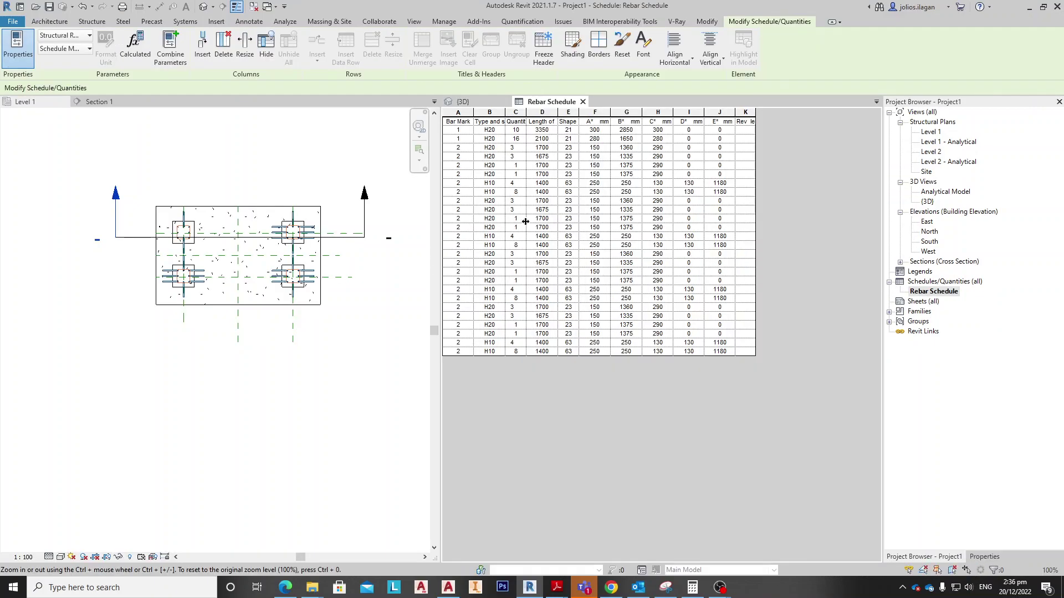
drag(505, 114, 511, 114)
drag(761, 114, 780, 114)
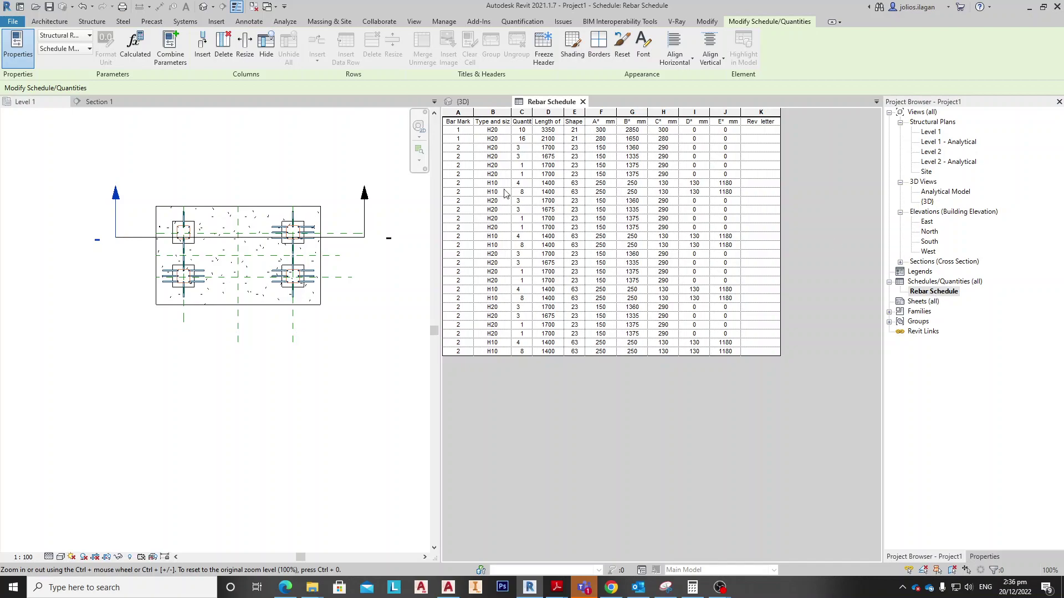
Step: Open the Rebar Schedule's field settings and remove Rev from the scheduled fields
click(985, 556)
click(1012, 244)
drag(679, 116, 350, 119)
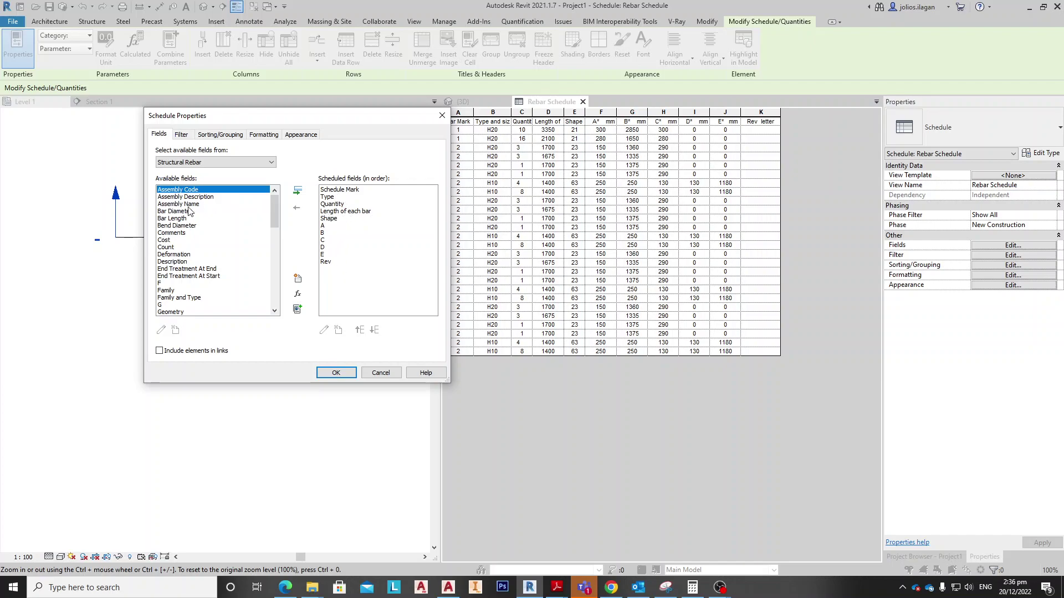
scroll(255, 222, down, 2)
scroll(255, 222, up, 2)
click(328, 198)
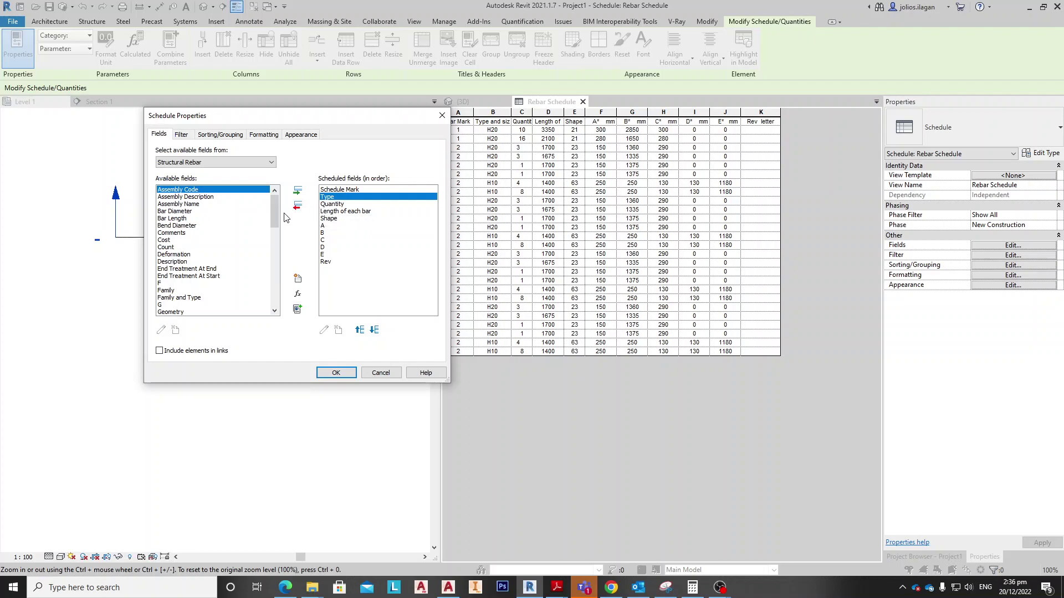
click(332, 190)
click(332, 196)
click(335, 204)
click(338, 211)
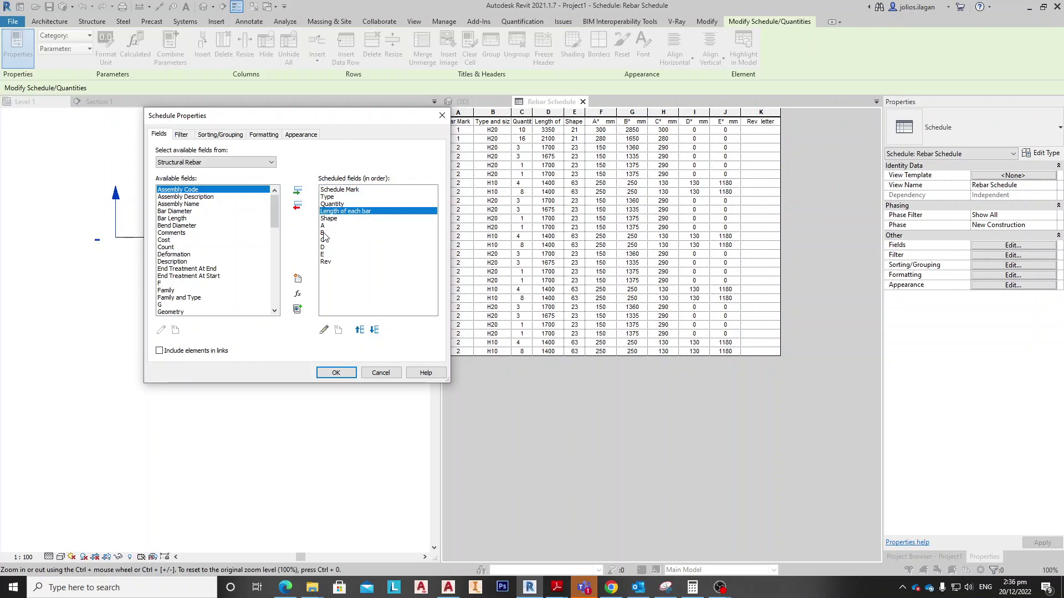
click(328, 263)
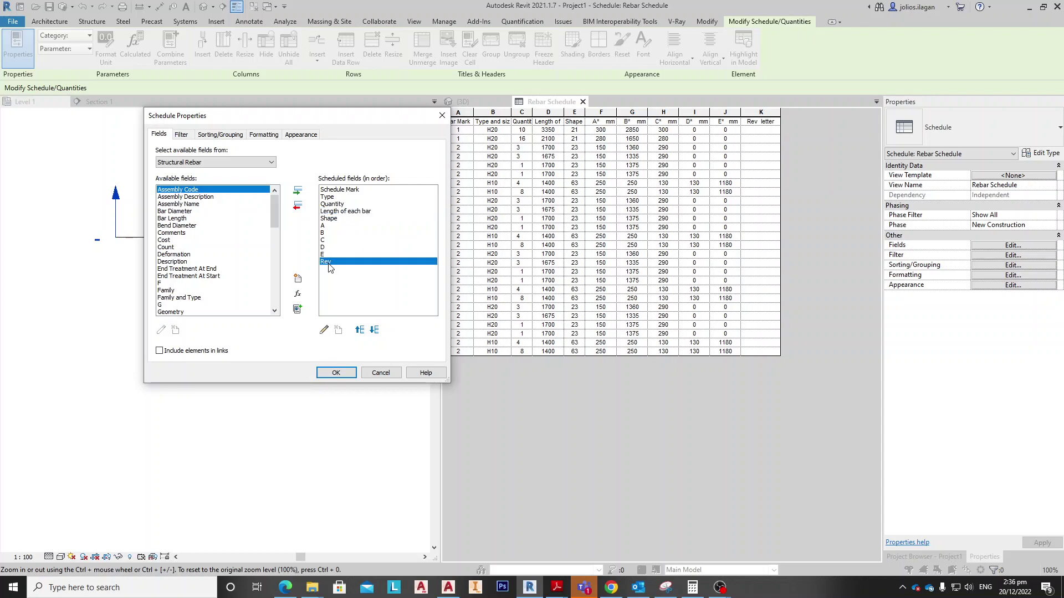
click(298, 206)
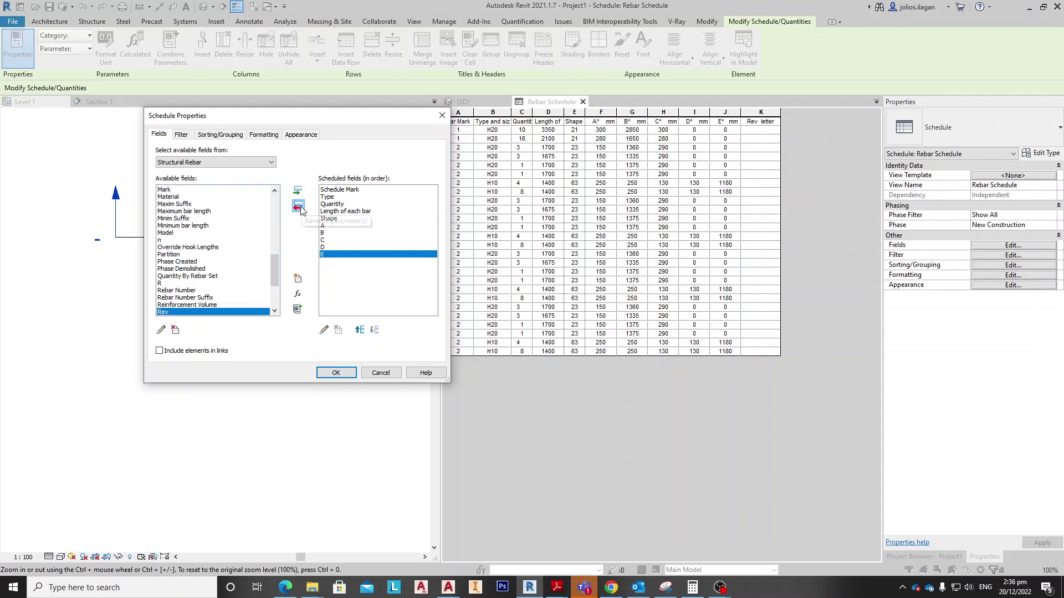
Step: Remove the Schedule Mark and Shape fields from the schedule
click(330, 197)
click(334, 205)
click(335, 212)
click(336, 223)
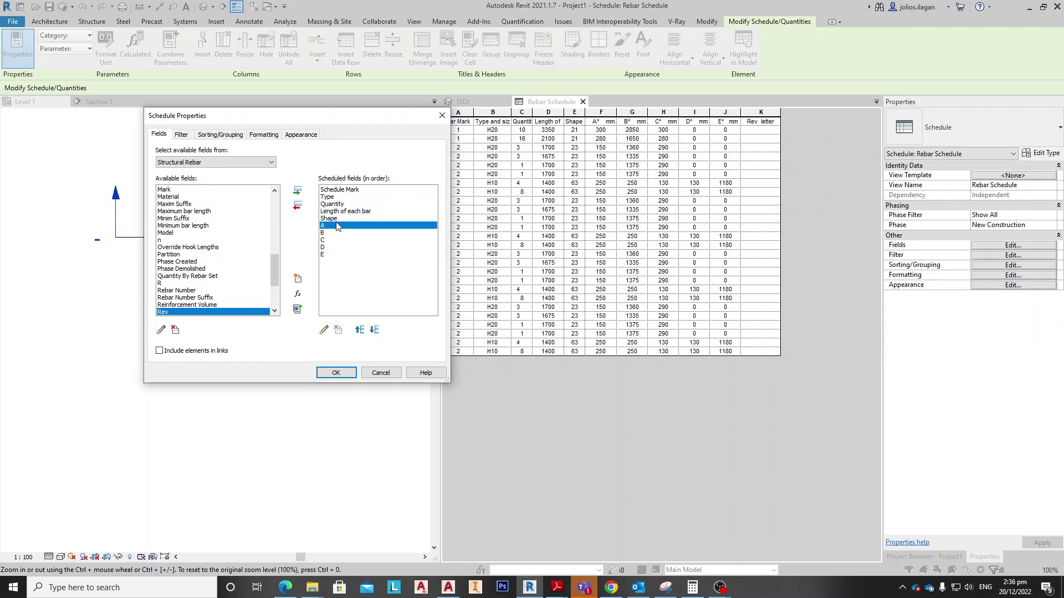
click(333, 219)
click(332, 211)
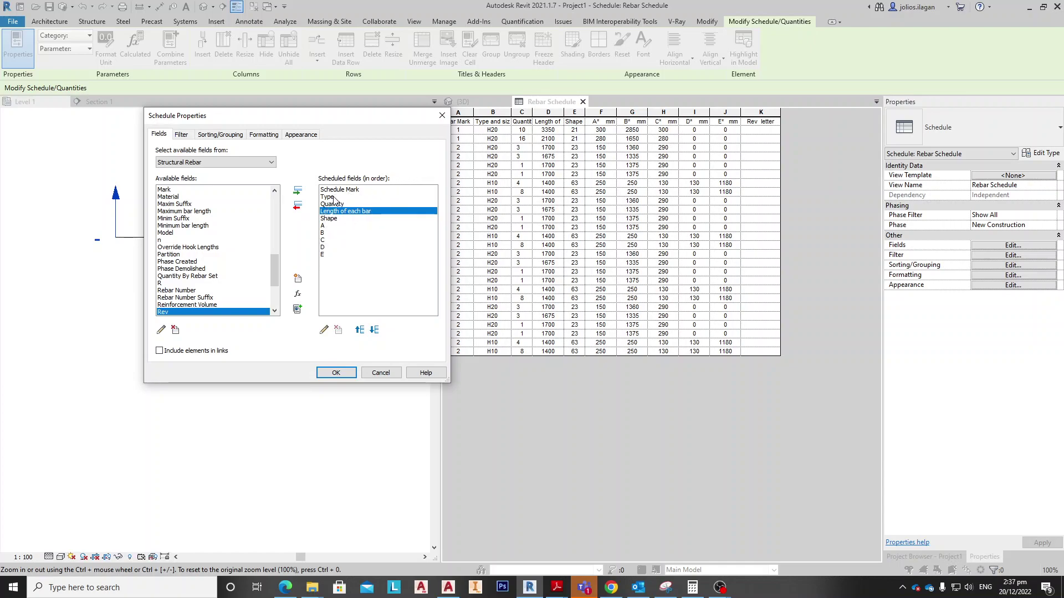
click(329, 198)
click(349, 190)
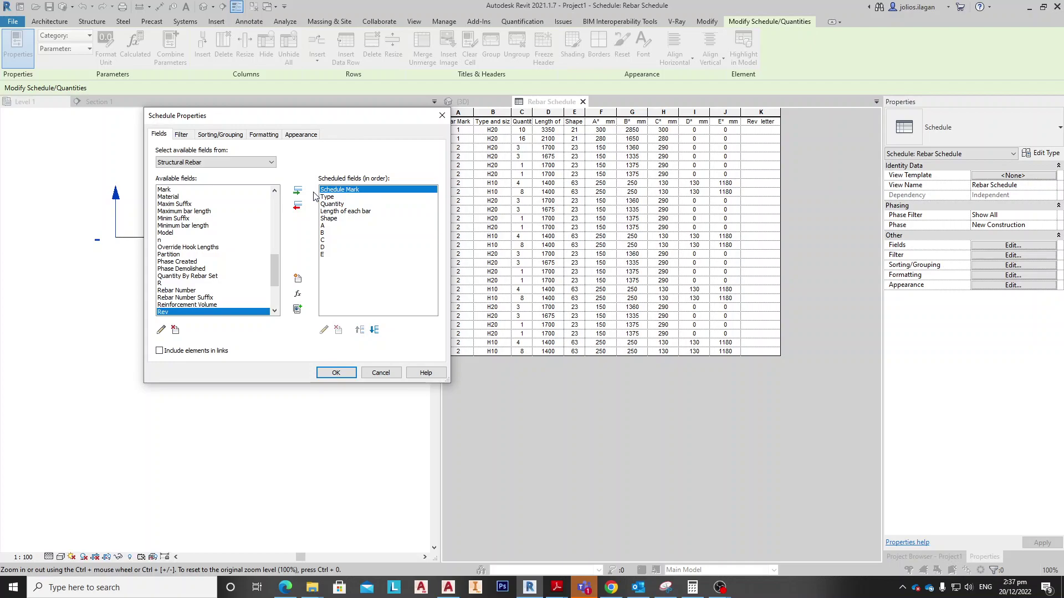
click(299, 207)
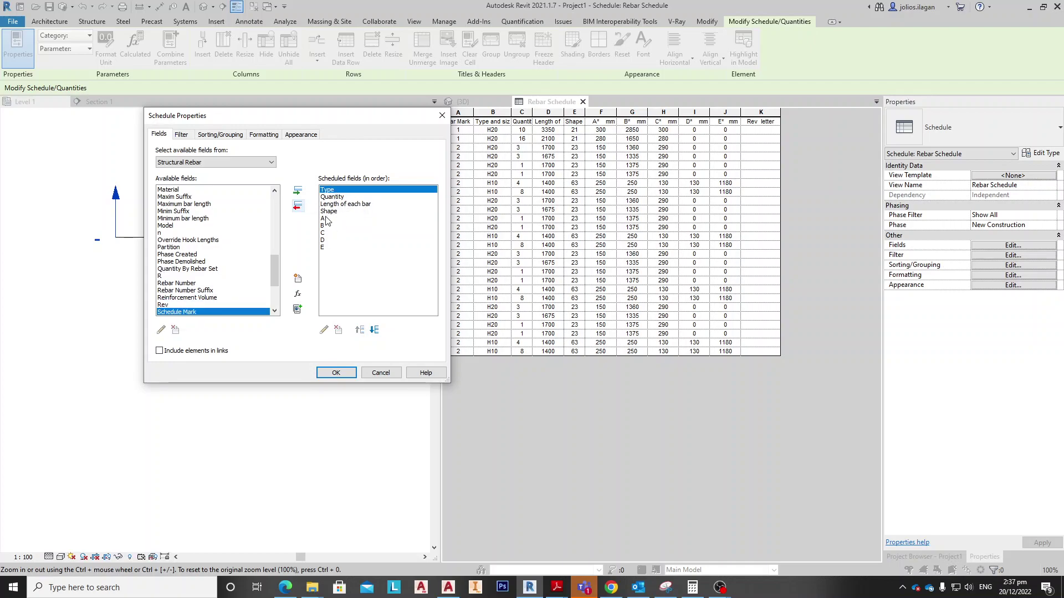
click(331, 212)
click(301, 208)
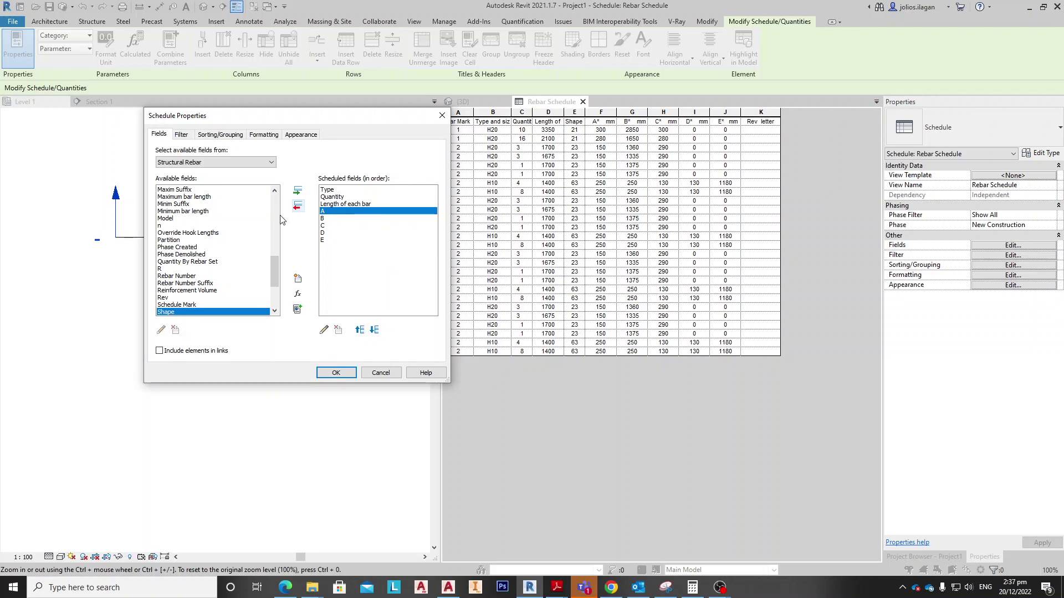
Step: Add the Shape Image field to the schedule and place it last in the field order, after E
scroll(272, 290, down, 2)
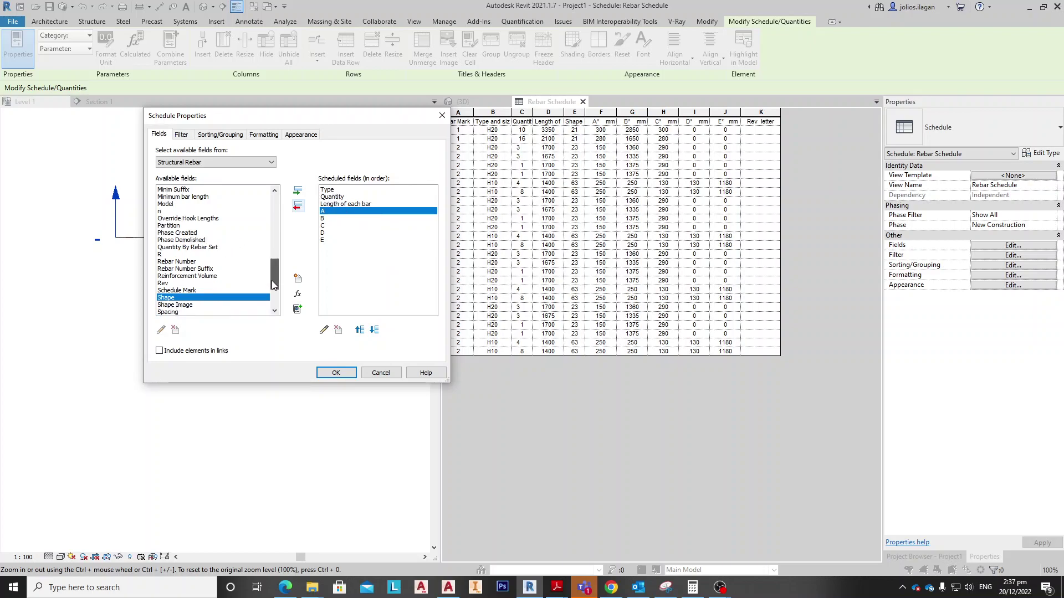
scroll(272, 291, down, 1)
click(193, 263)
click(298, 191)
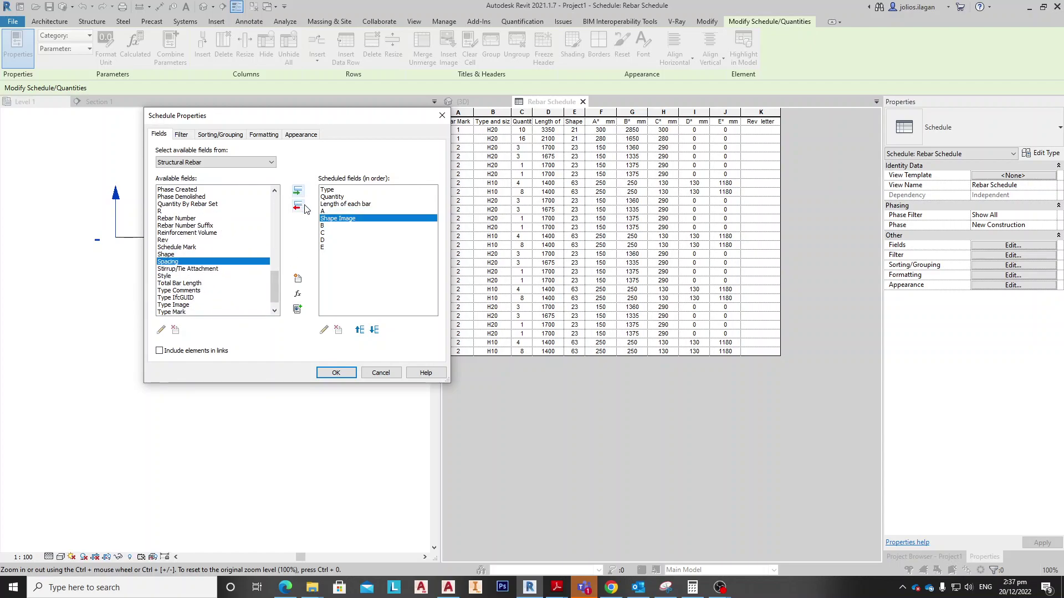
click(374, 330)
click(375, 330)
click(375, 330)
click(374, 330)
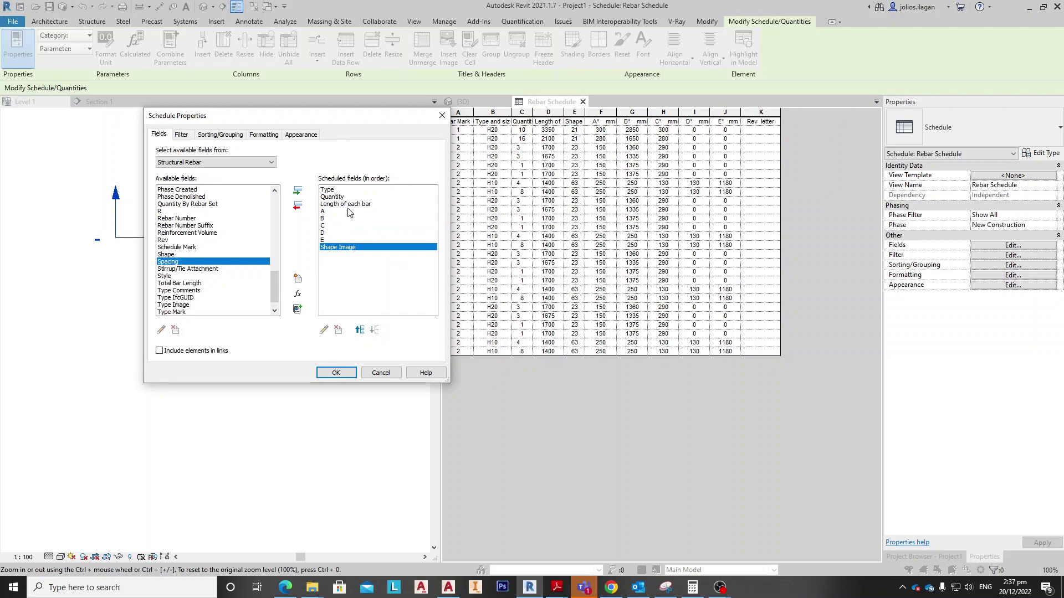
click(349, 211)
click(374, 330)
click(374, 330)
click(360, 330)
click(360, 330)
Step: Reorder the scheduled fields so that Length of each bar sits between E and Shape Image
click(357, 197)
click(359, 204)
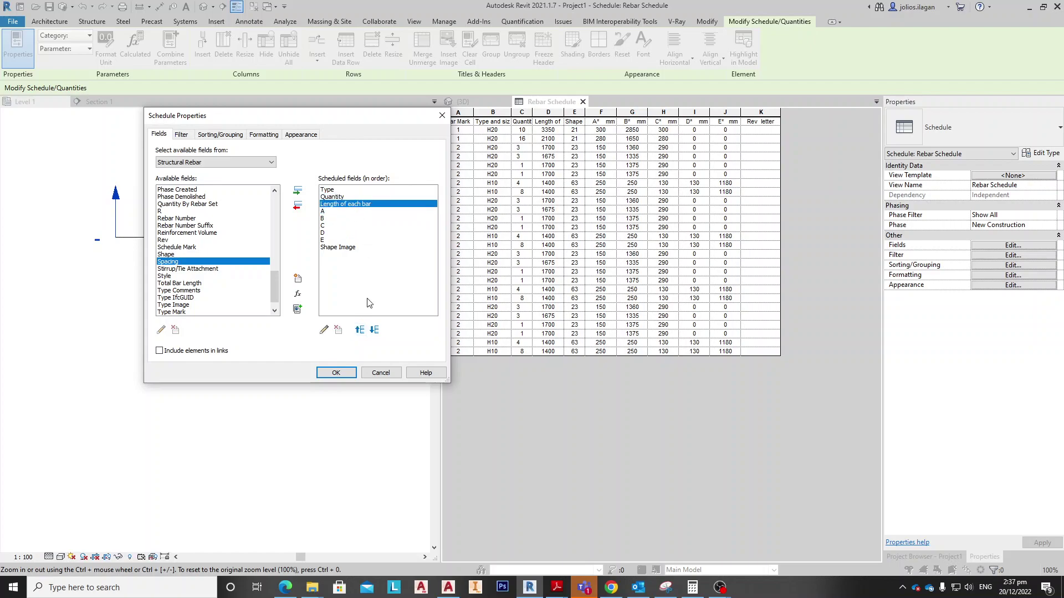
click(375, 330)
click(375, 330)
click(375, 330)
click(374, 330)
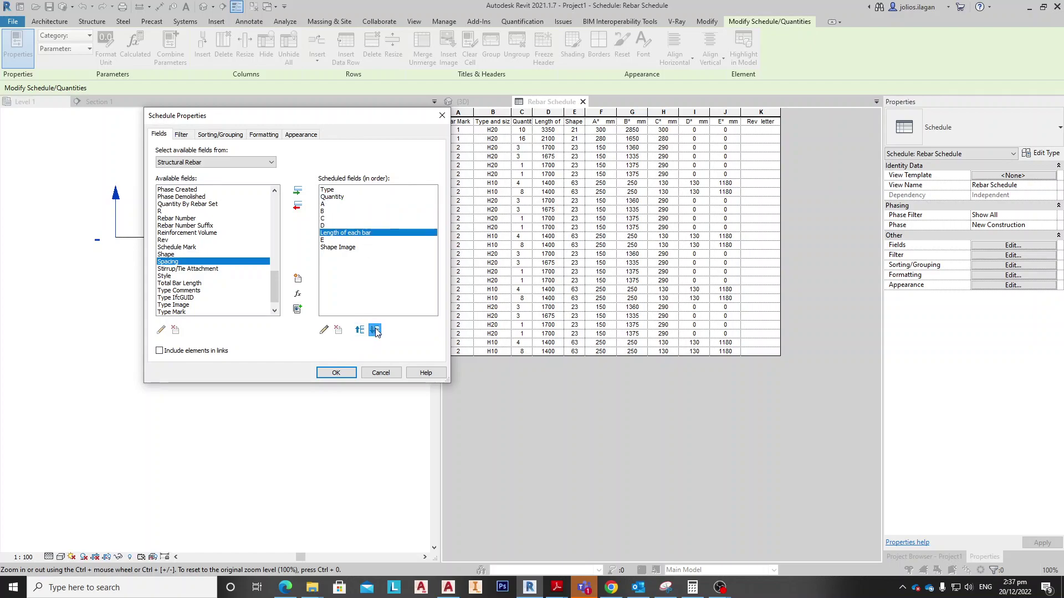
click(374, 330)
Step: Reorder the scheduled fields so that Quantity sits between E and Length of each bar
click(334, 198)
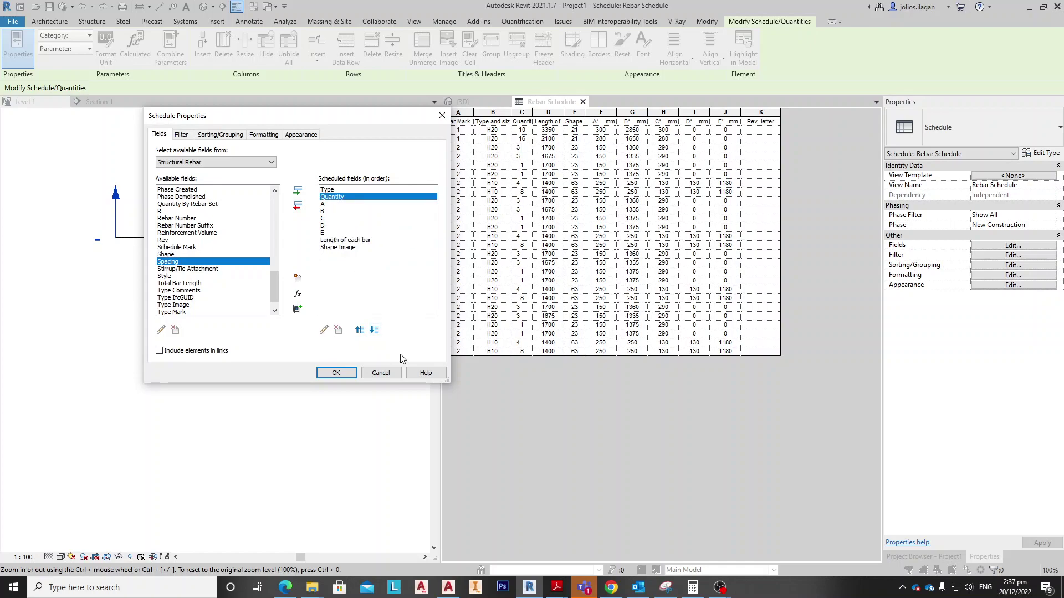
click(375, 331)
click(374, 330)
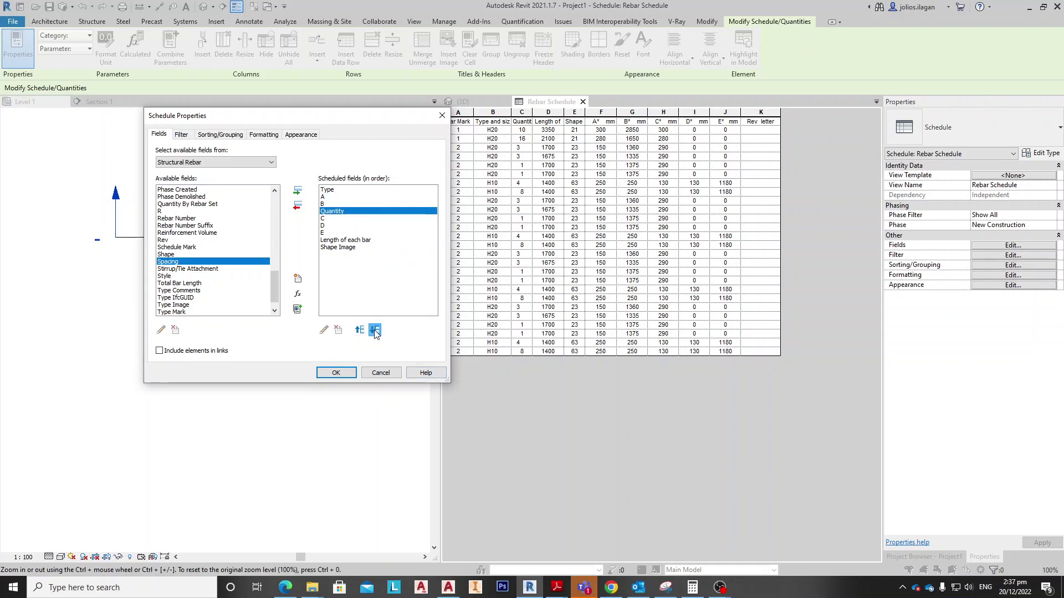
click(375, 330)
click(375, 330)
click(375, 330)
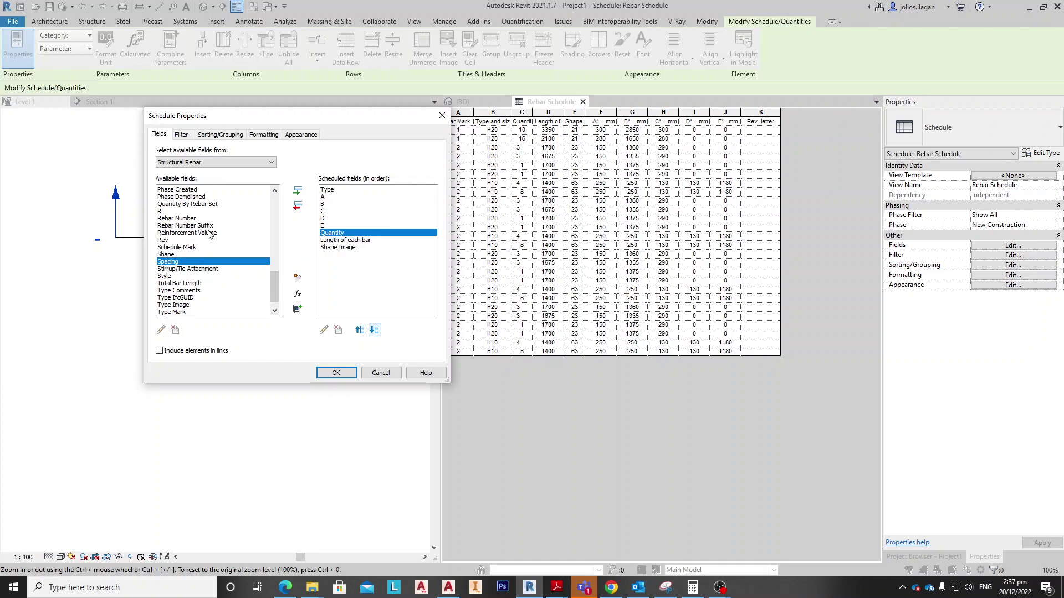
Step: Find the Bar Diameter field among the available structural rebar fields and add it to the schedule
scroll(272, 299, down, 1)
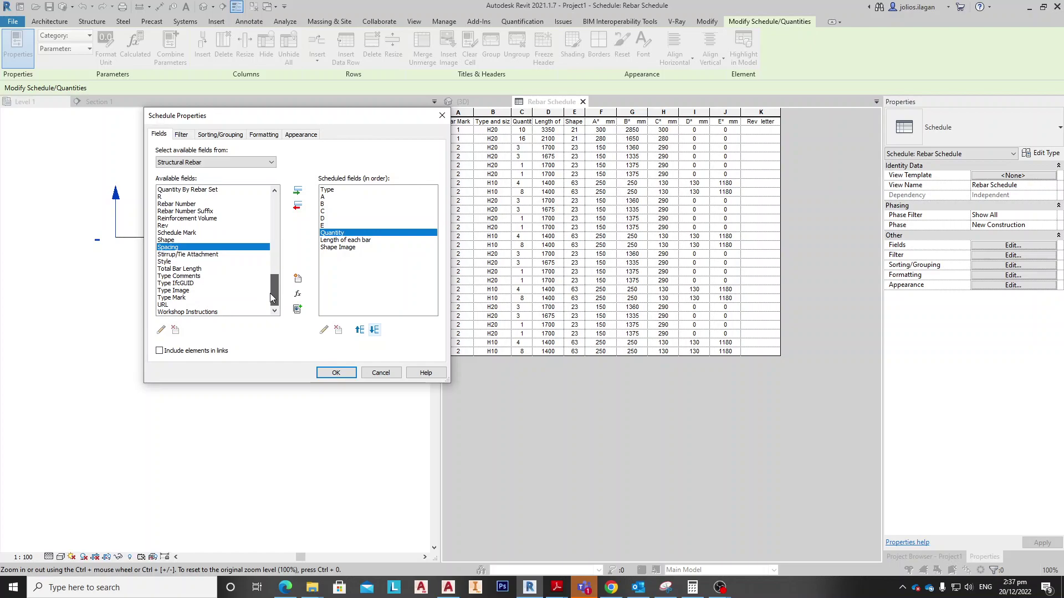
scroll(272, 298, up, 2)
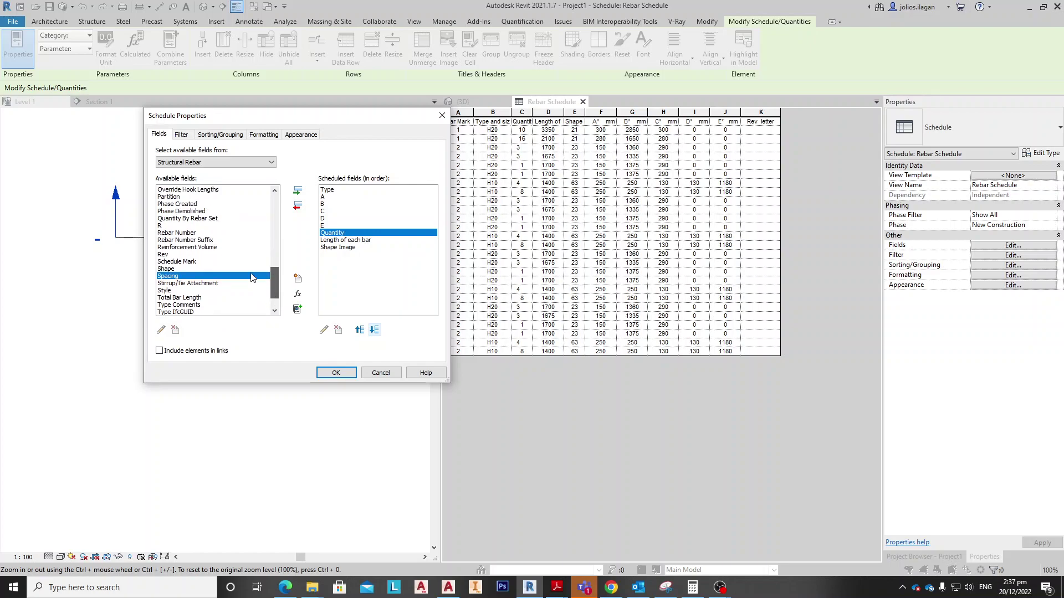
click(177, 219)
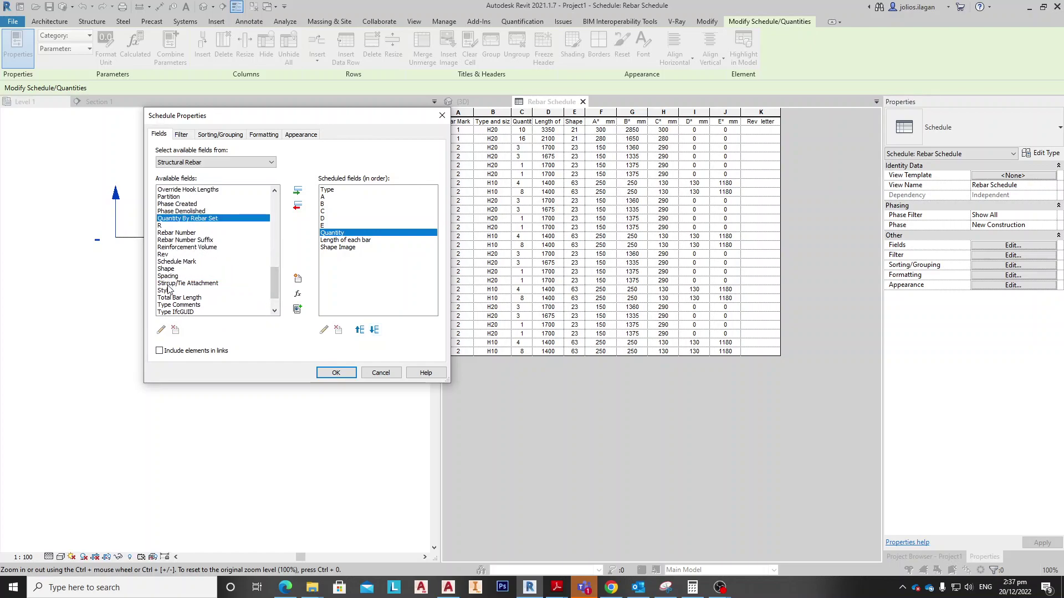
scroll(187, 246, up, 7)
scroll(187, 247, up, 6)
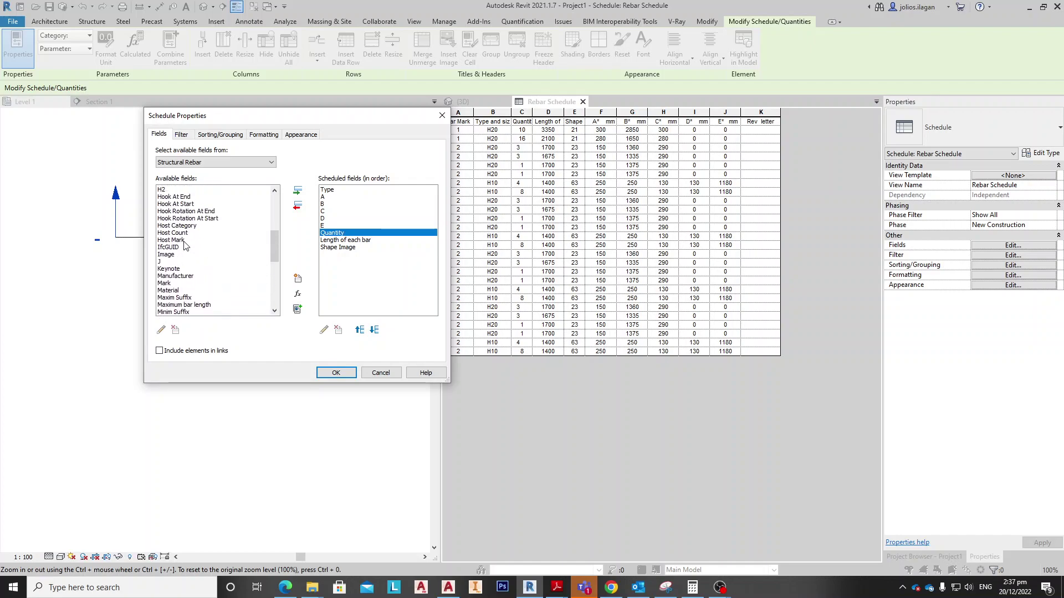
scroll(190, 230, up, 3)
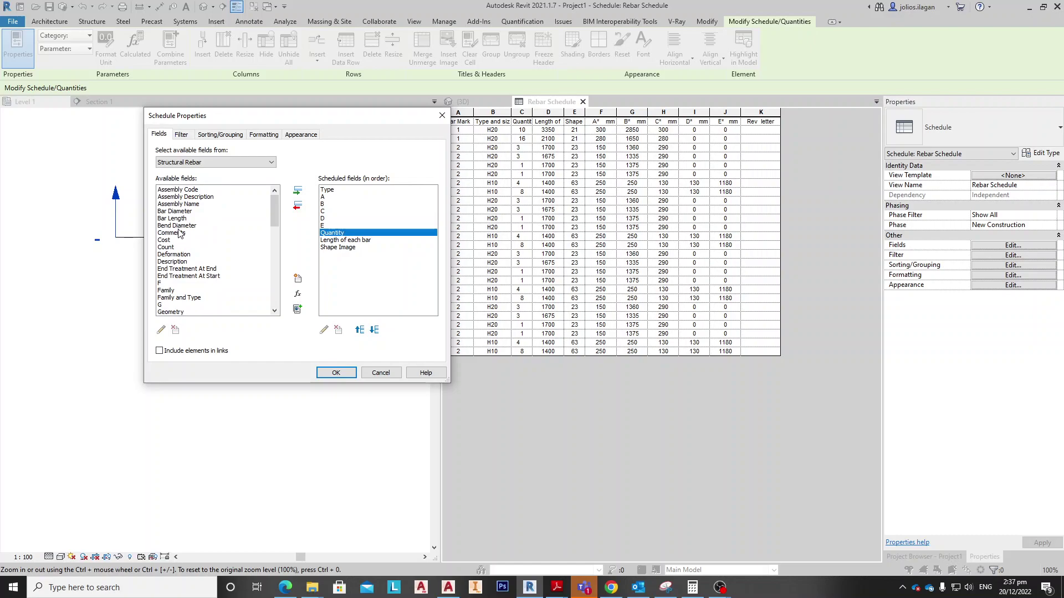
click(180, 212)
click(297, 190)
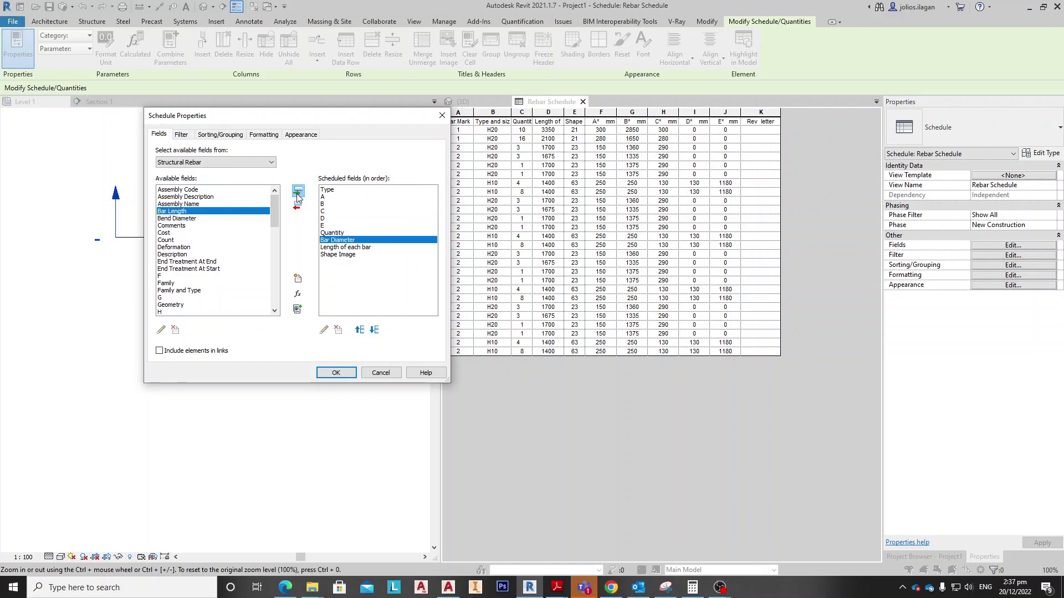
Step: Place Bar Diameter directly after Type in the scheduled field order
click(360, 330)
click(359, 330)
click(360, 330)
click(360, 329)
click(359, 330)
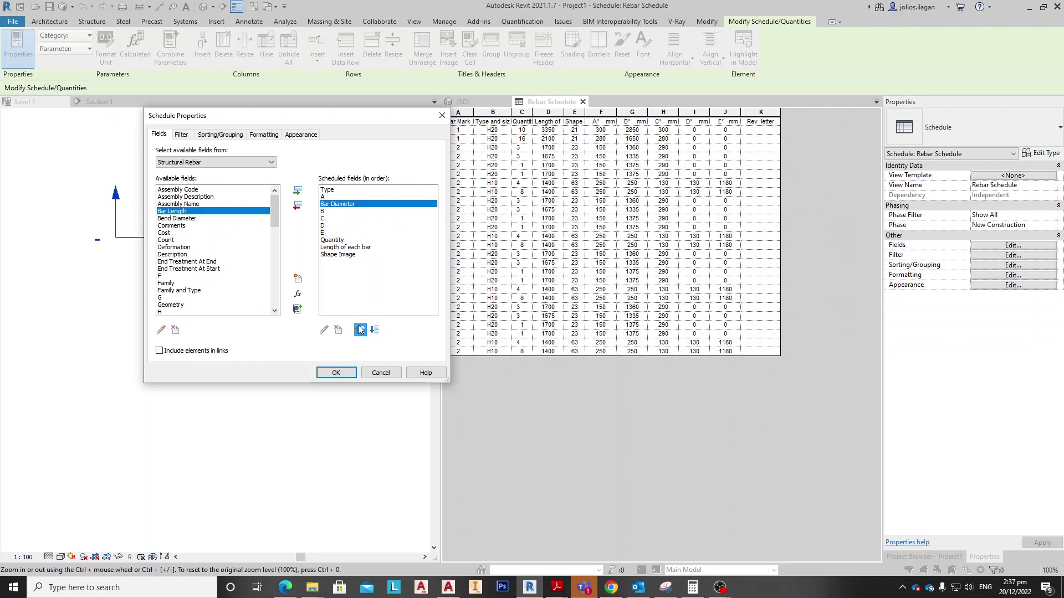
click(360, 329)
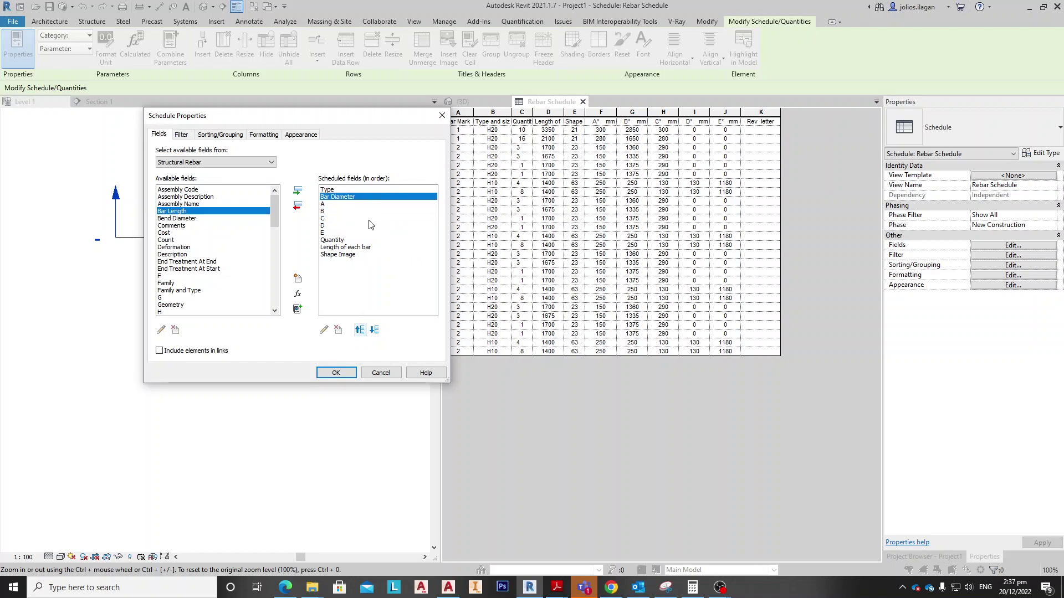
Step: Add a Structural instance project parameter Unit Weight of type Mass per Unit Length, grouped under Other, and place it directly after Quantity
click(298, 279)
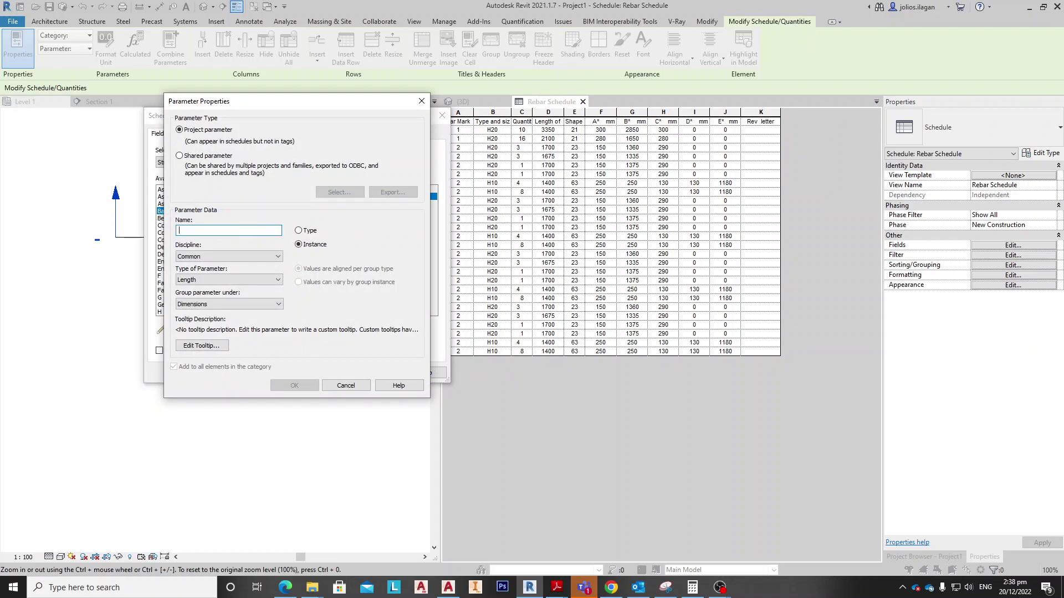
text(Unit Weight)
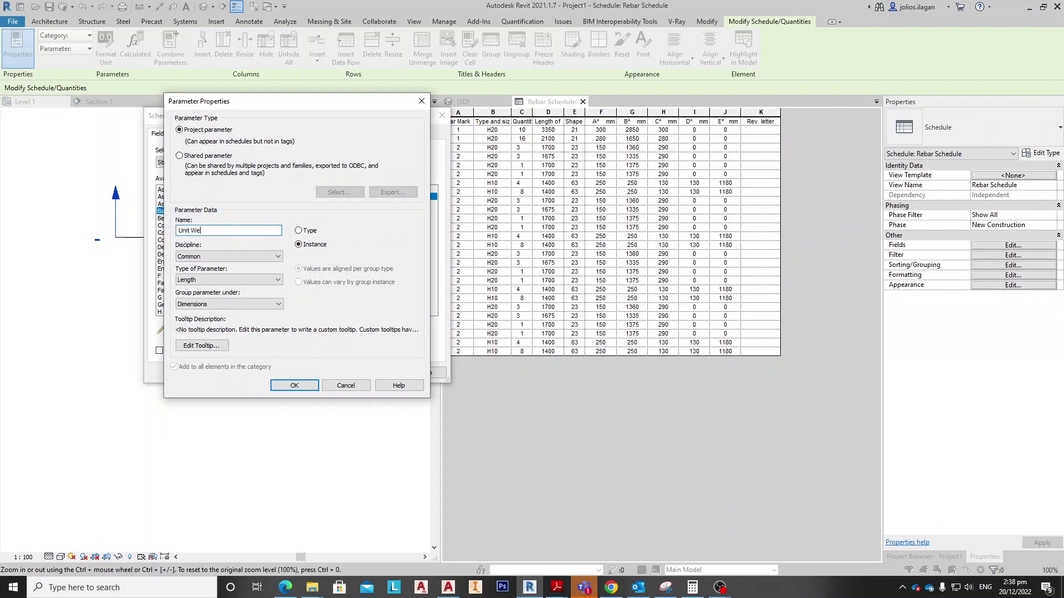
click(264, 257)
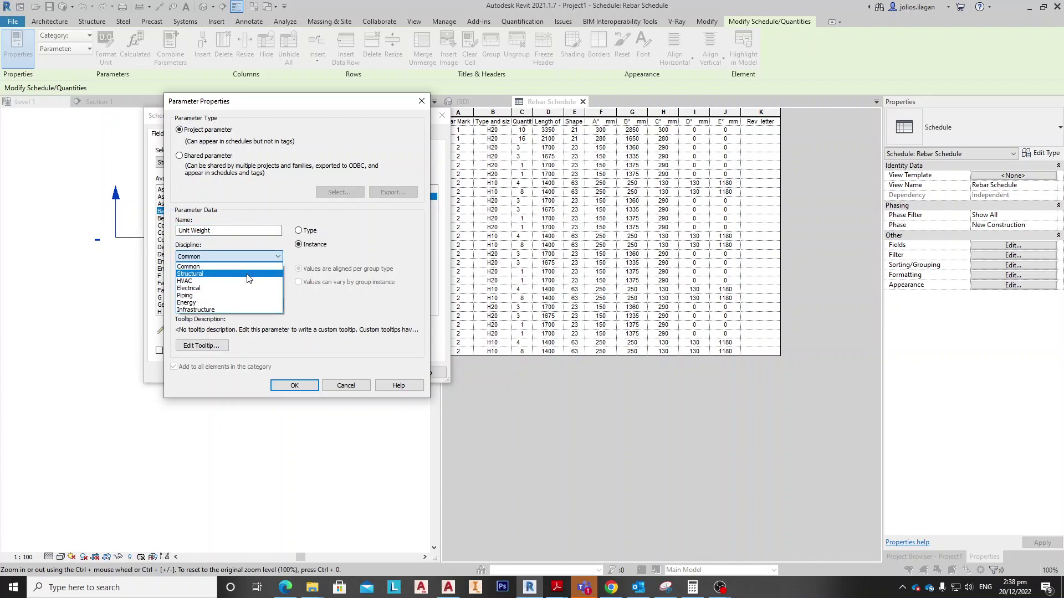
click(248, 274)
click(250, 280)
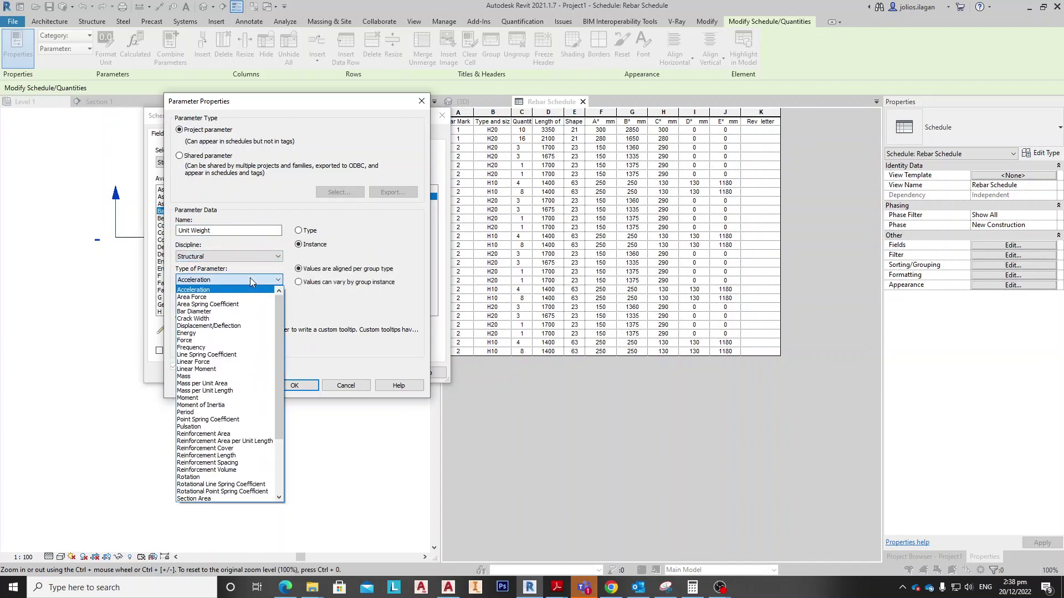
click(244, 394)
click(237, 305)
click(242, 304)
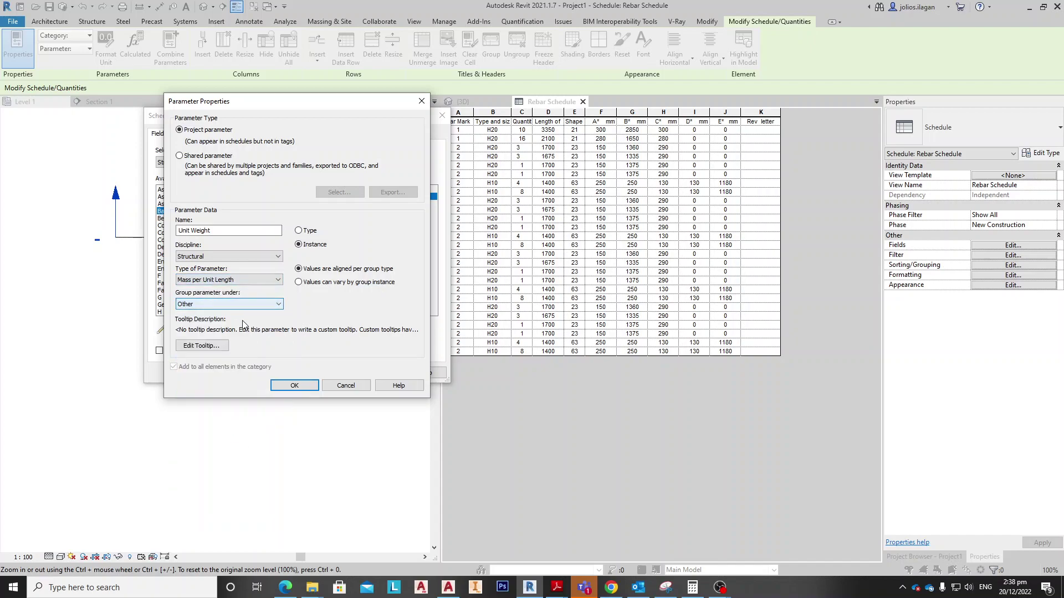
click(294, 385)
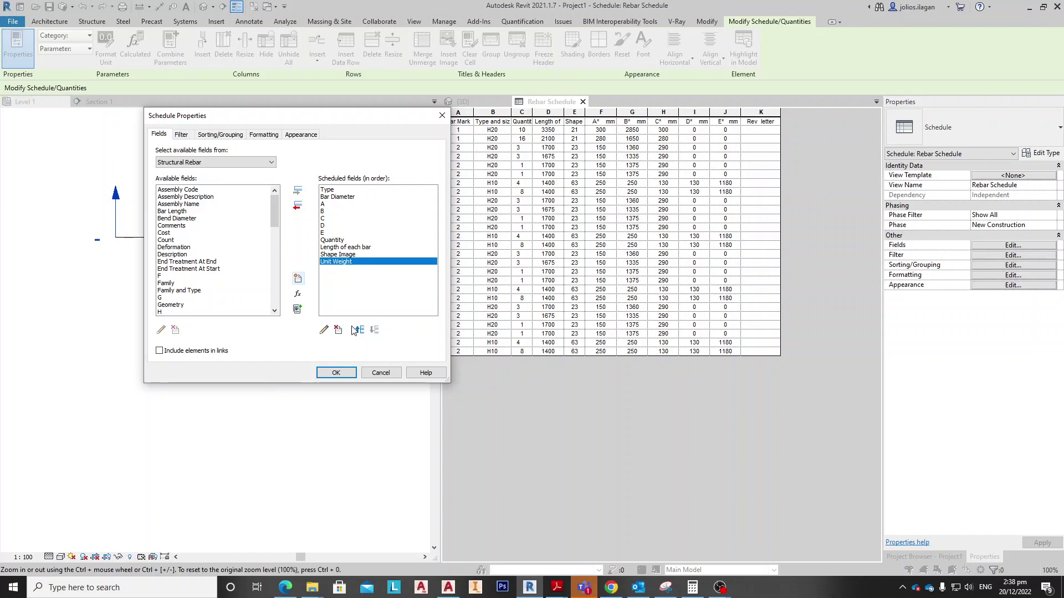
click(359, 330)
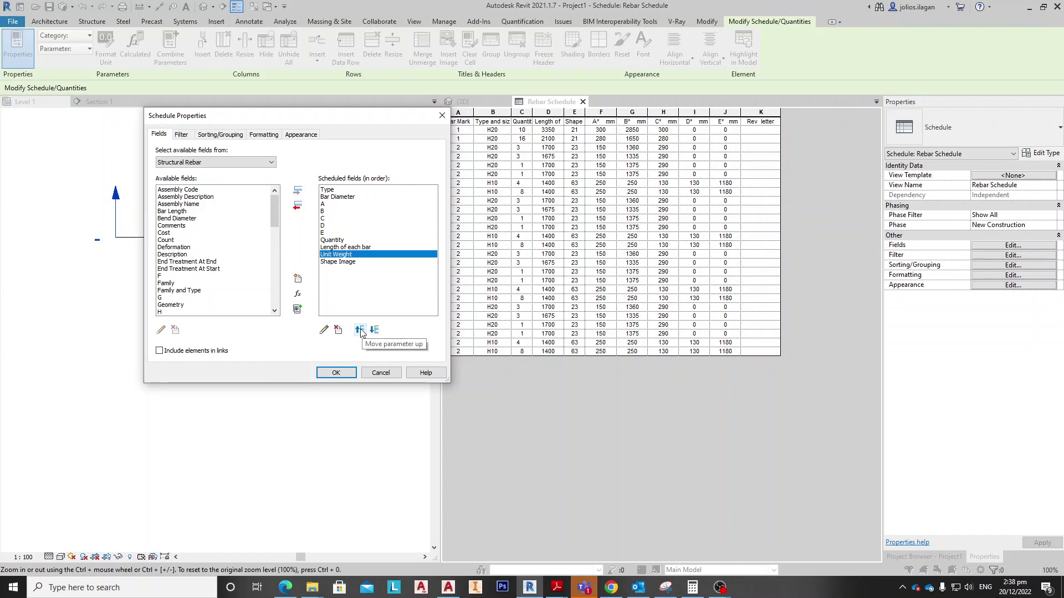
click(359, 330)
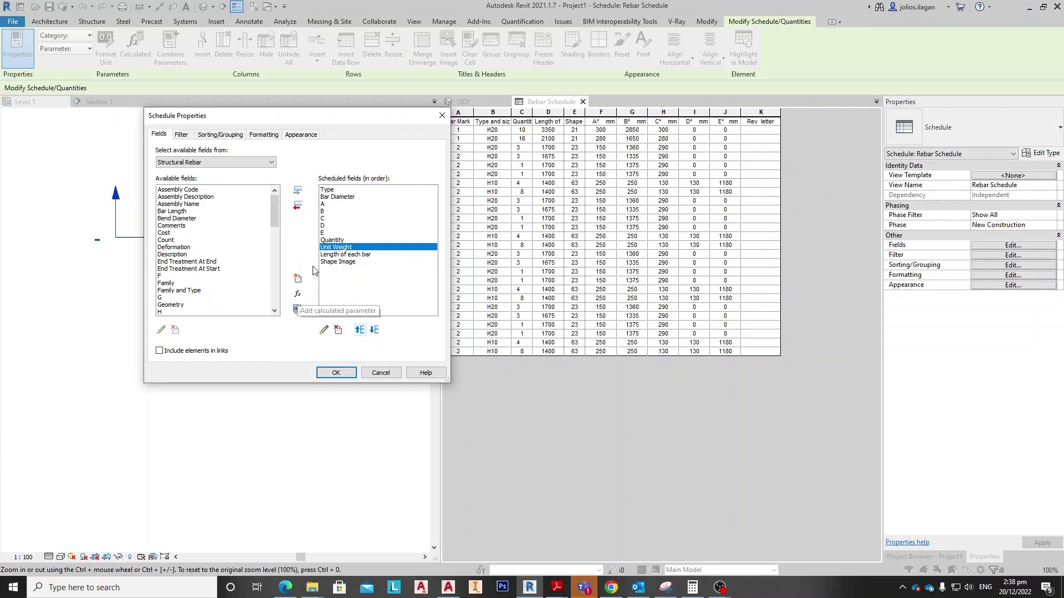
Step: Start a calculated schedule field named Total Weight with discipline Structural and type Mass per Unit Length
click(298, 295)
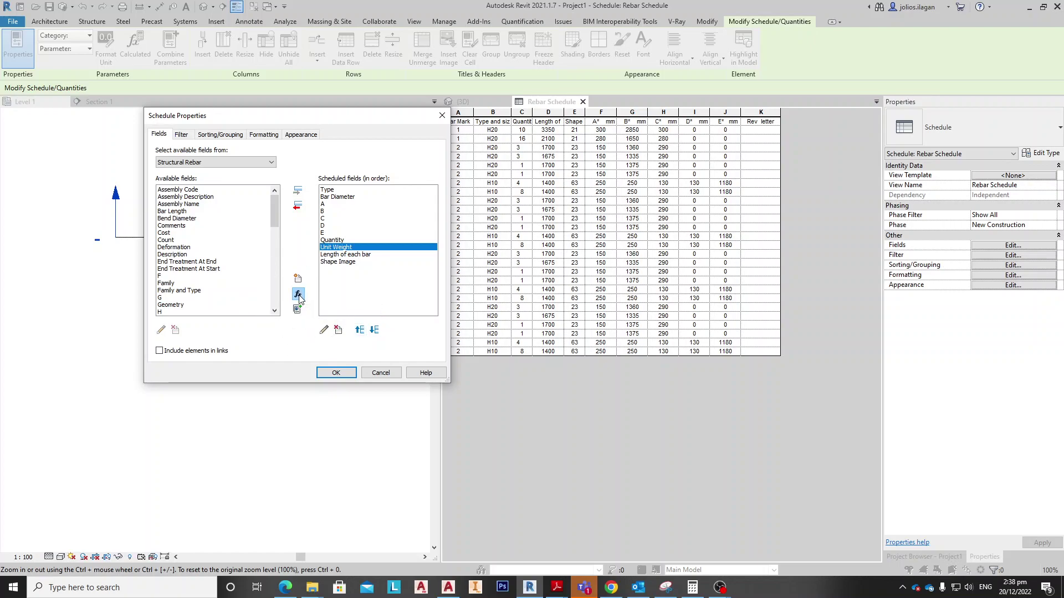
text(Total Wei)
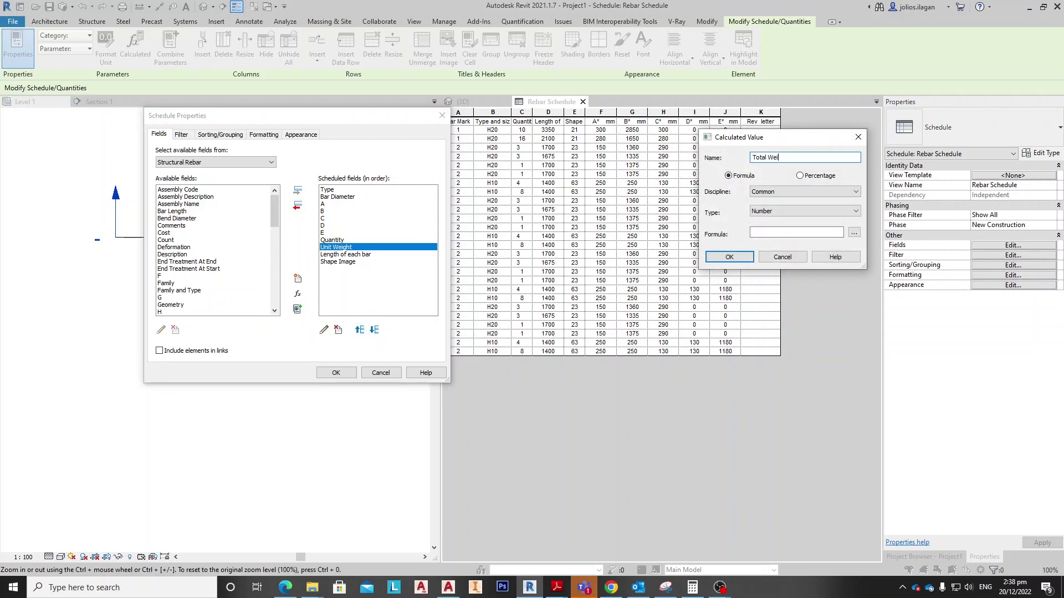
text(ght)
click(804, 192)
click(796, 208)
click(796, 210)
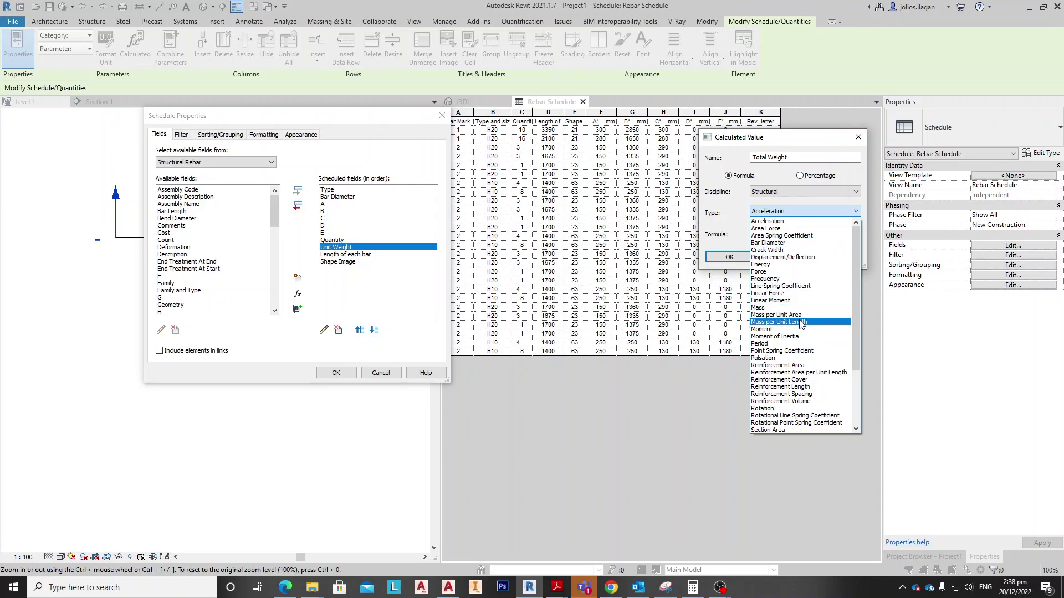
click(800, 322)
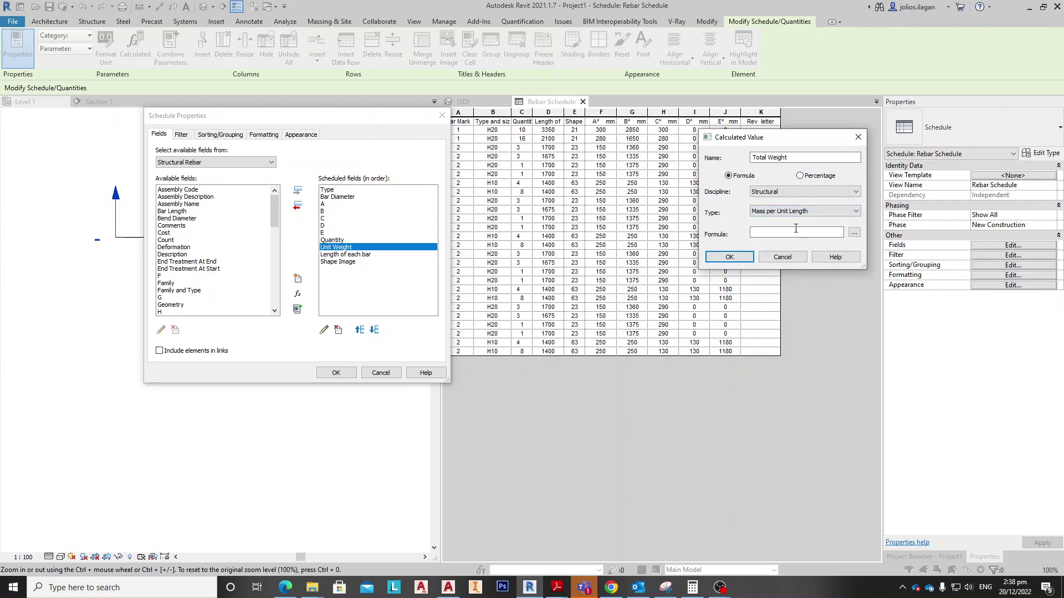
Step: Try to define Total Weight with the formula Length of each bar*Quantity
click(854, 233)
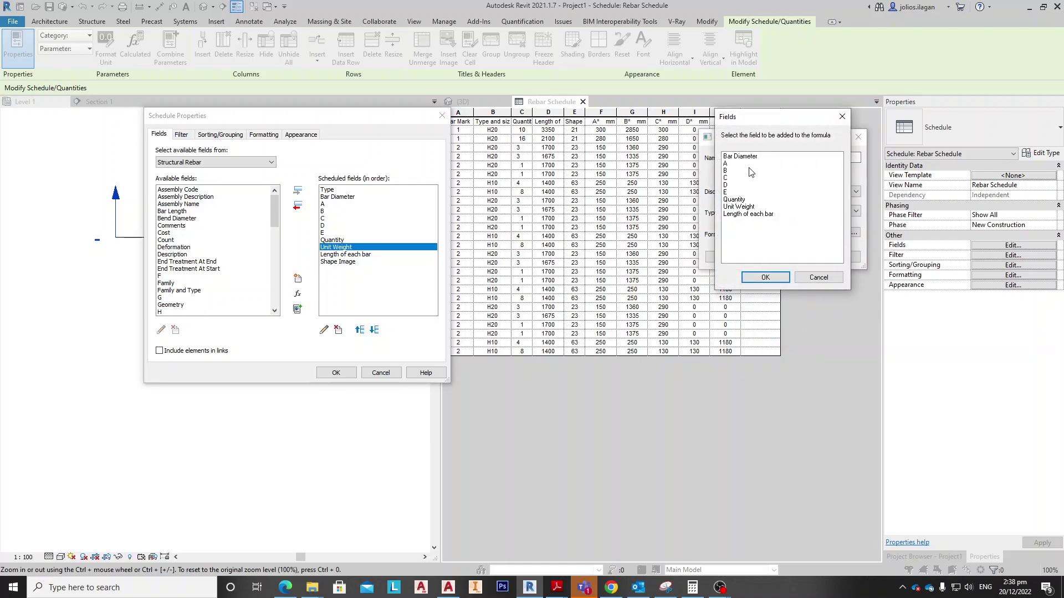
click(744, 215)
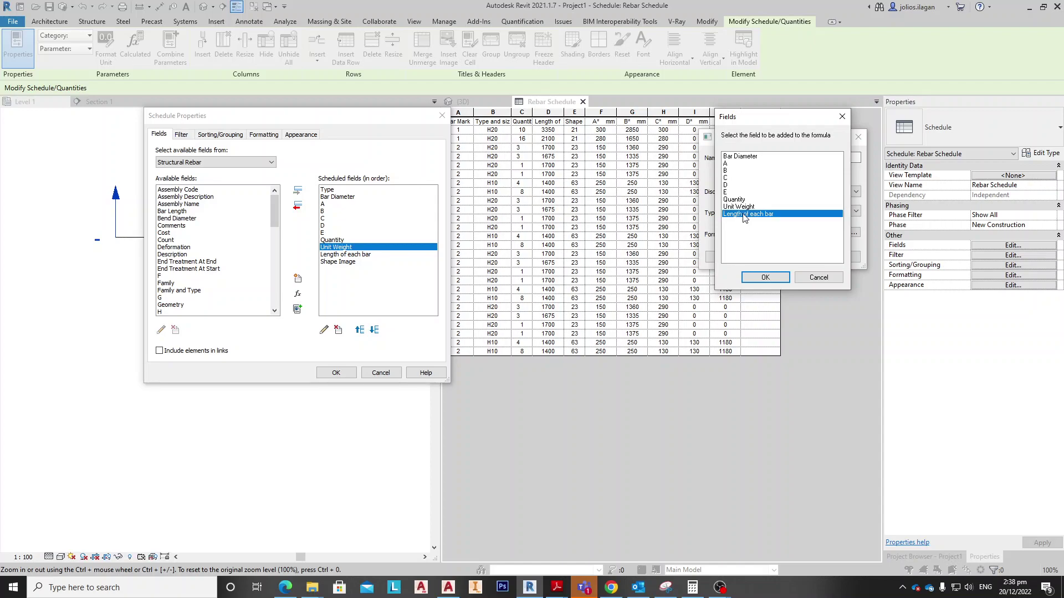
click(765, 277)
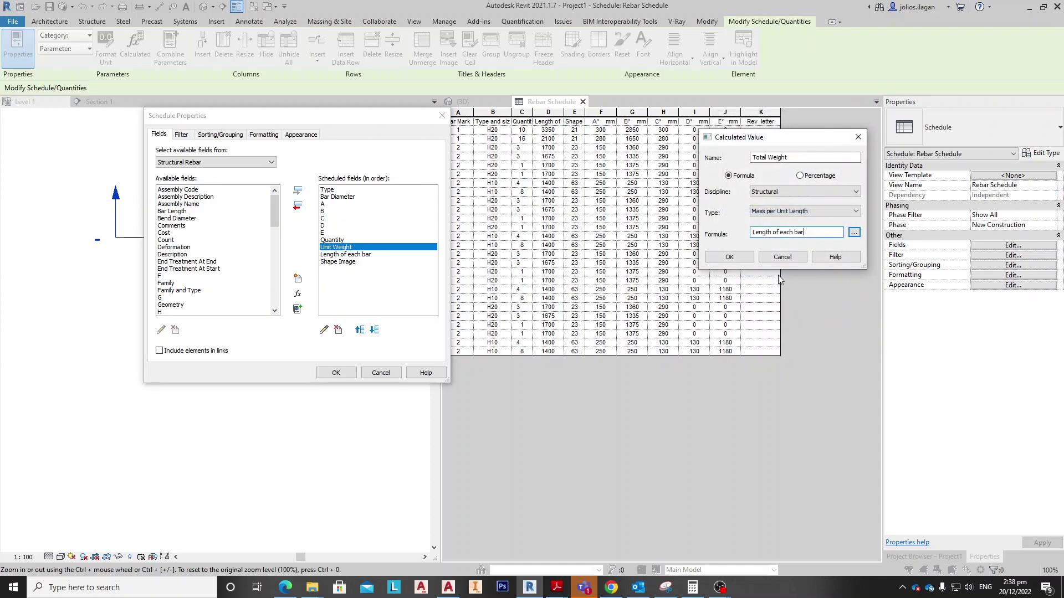
click(854, 232)
click(735, 200)
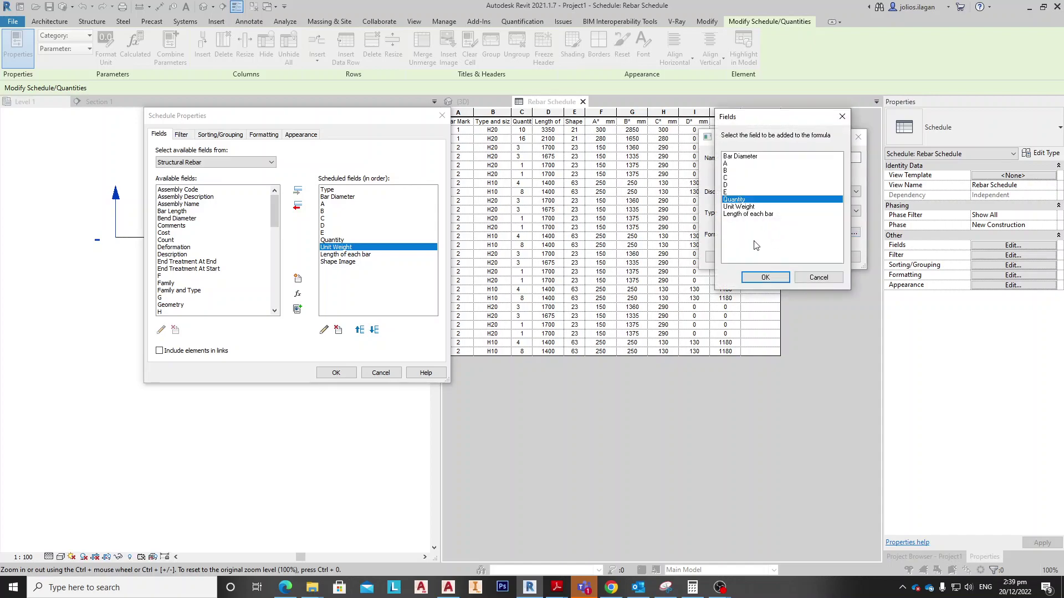
click(765, 277)
click(743, 257)
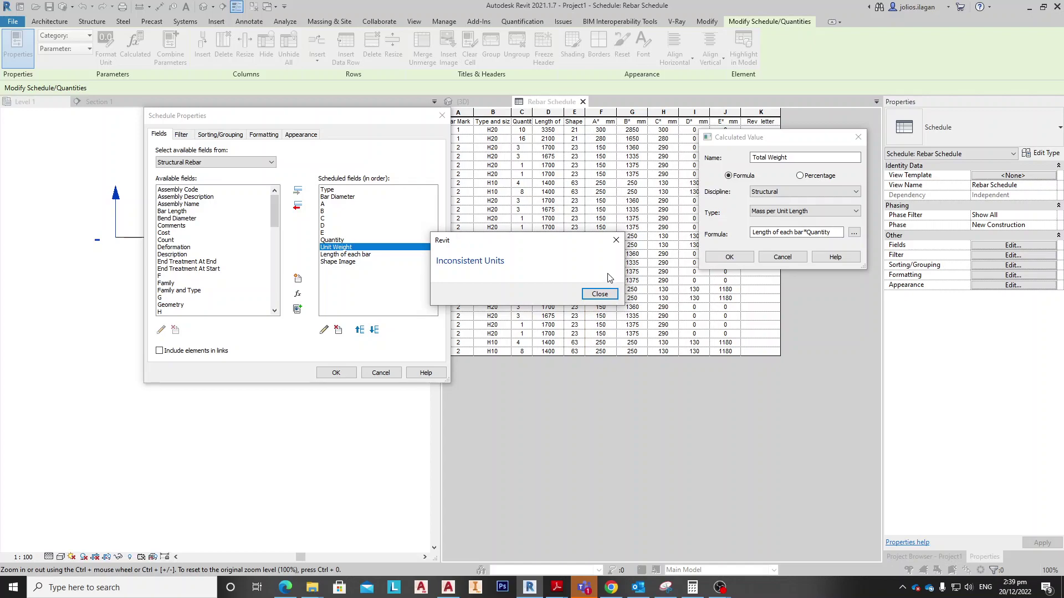
click(600, 294)
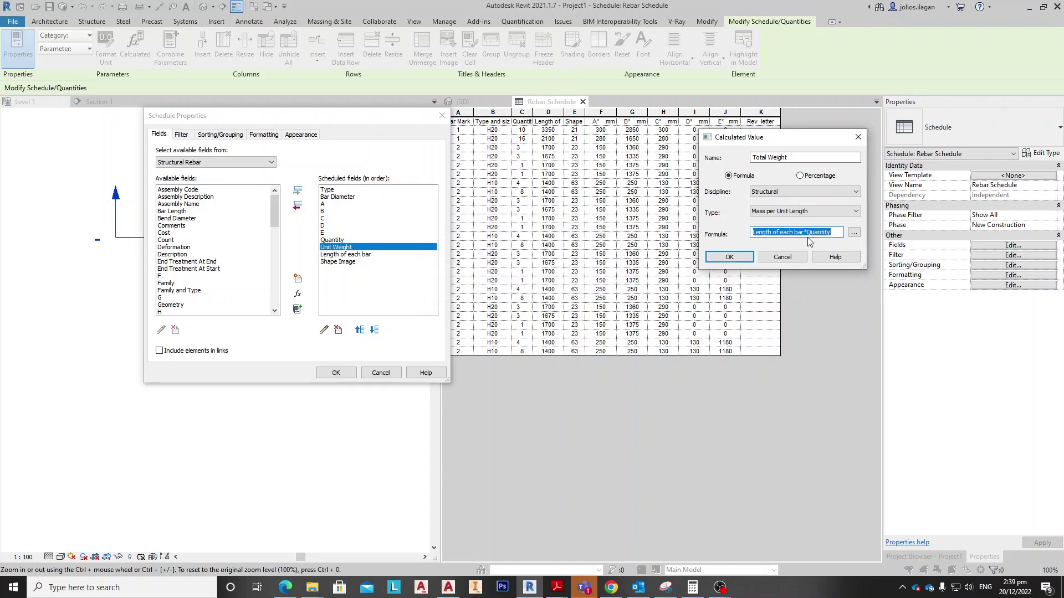
Step: Set the Total Weight formula to Quantity*Unit Weight, place the field directly before Shape Image, and apply the schedule changes
drag(840, 234, 752, 233)
key(BackSpace)
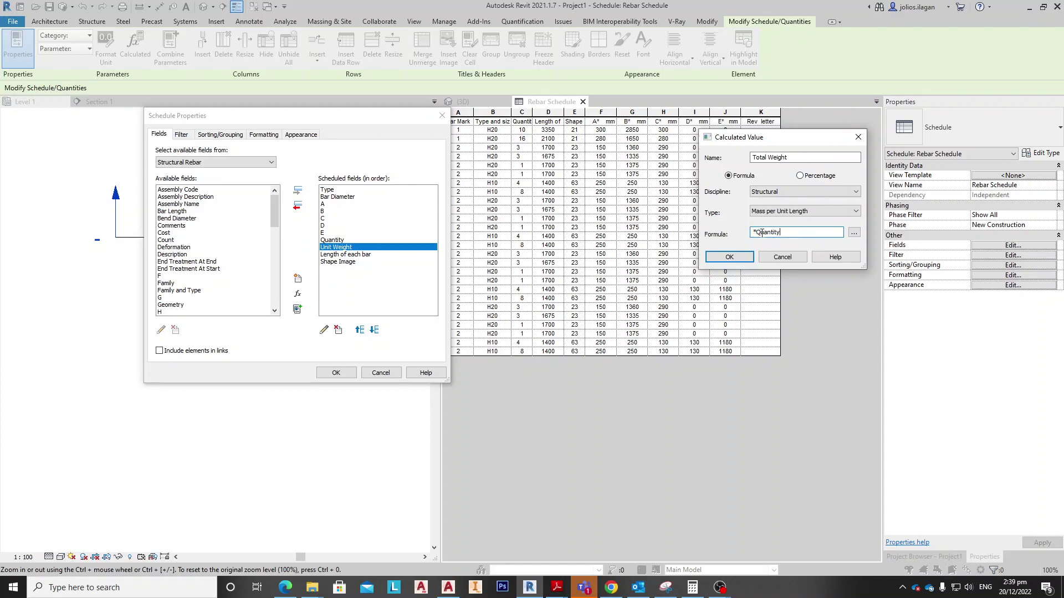
text(*)
key(BackSpace)
key(BackSpace)
text(*)
click(854, 234)
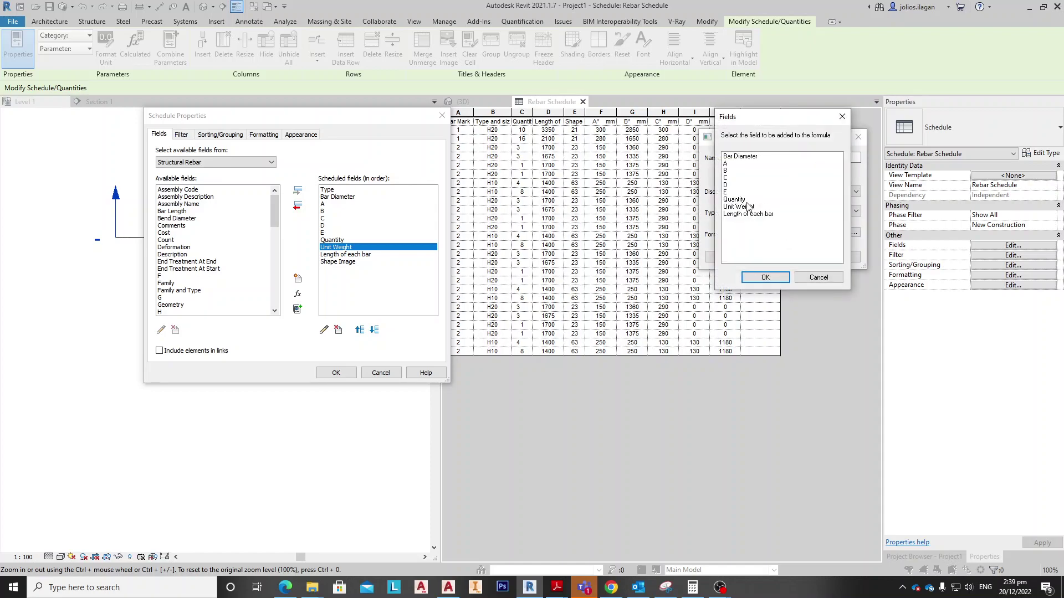
click(752, 207)
click(765, 277)
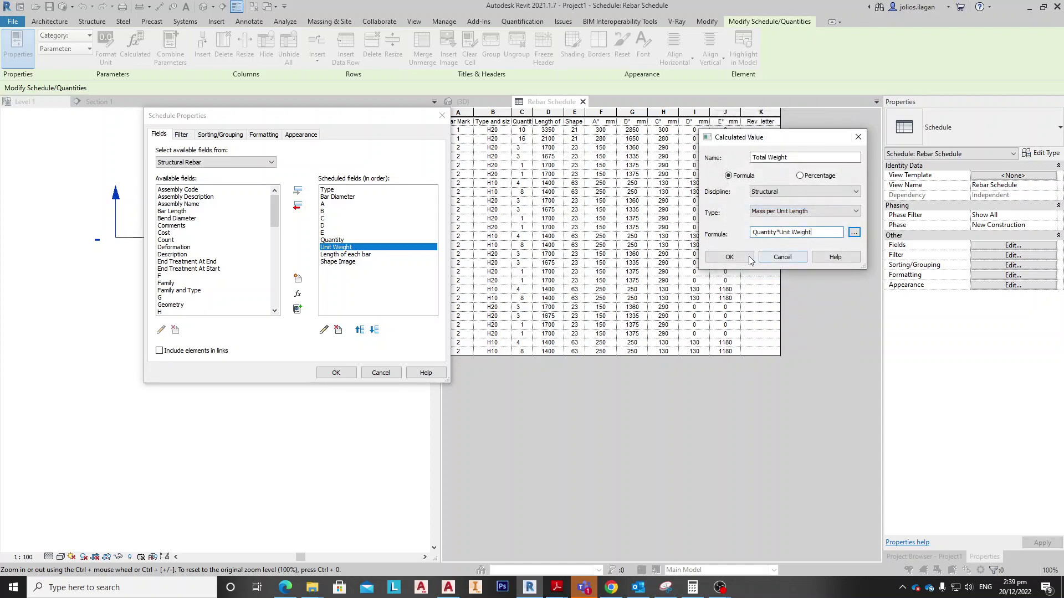
click(731, 258)
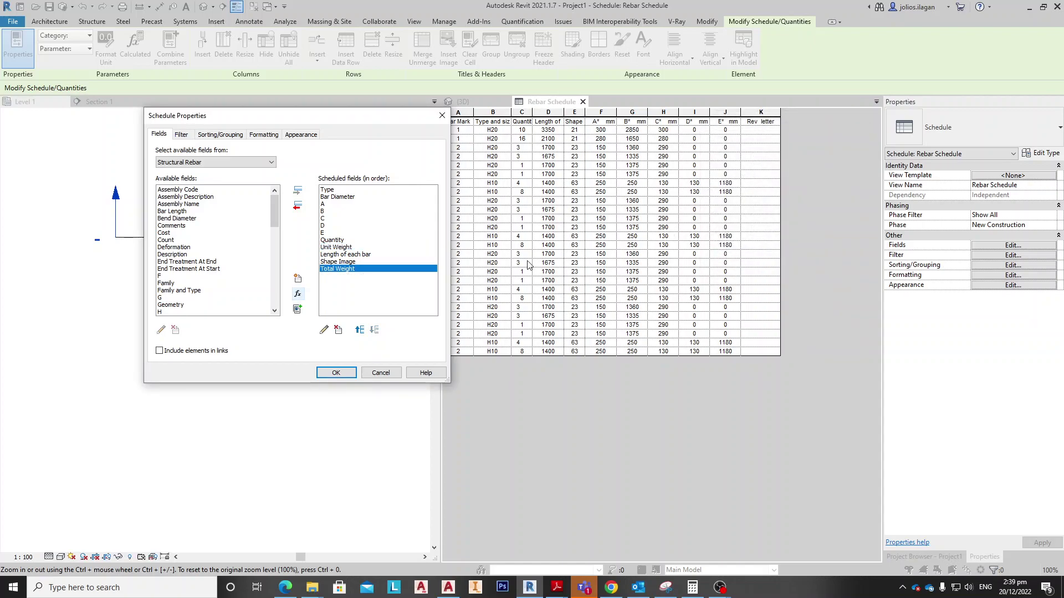
click(357, 331)
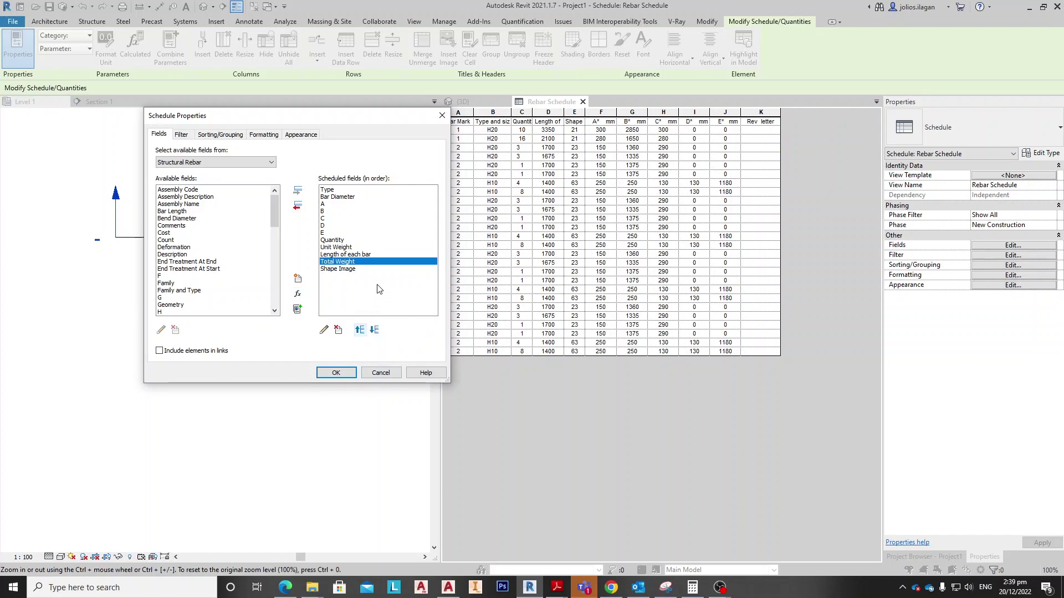
click(337, 372)
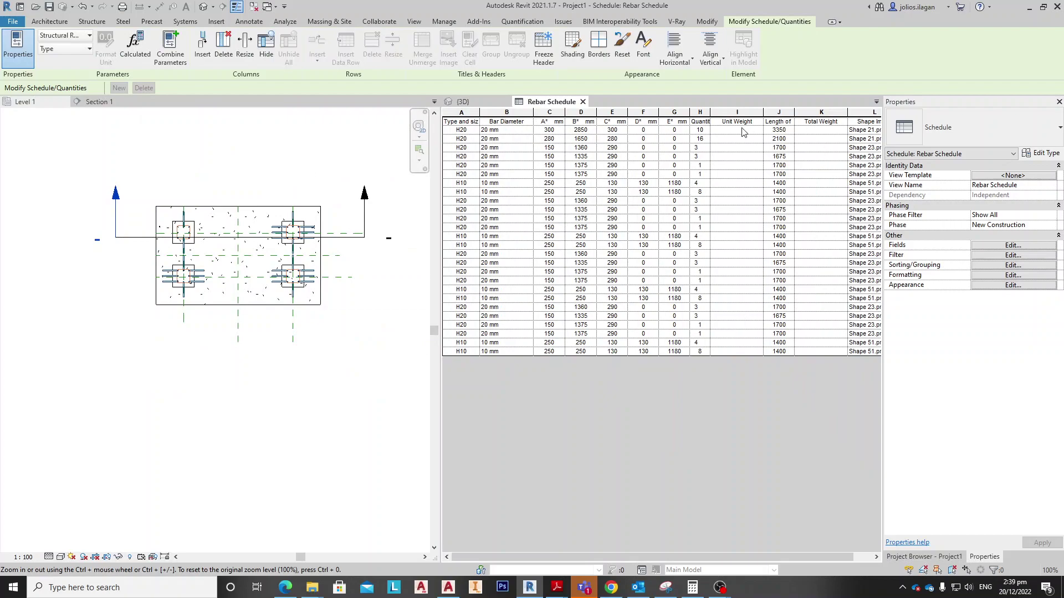
click(737, 147)
click(812, 129)
click(734, 129)
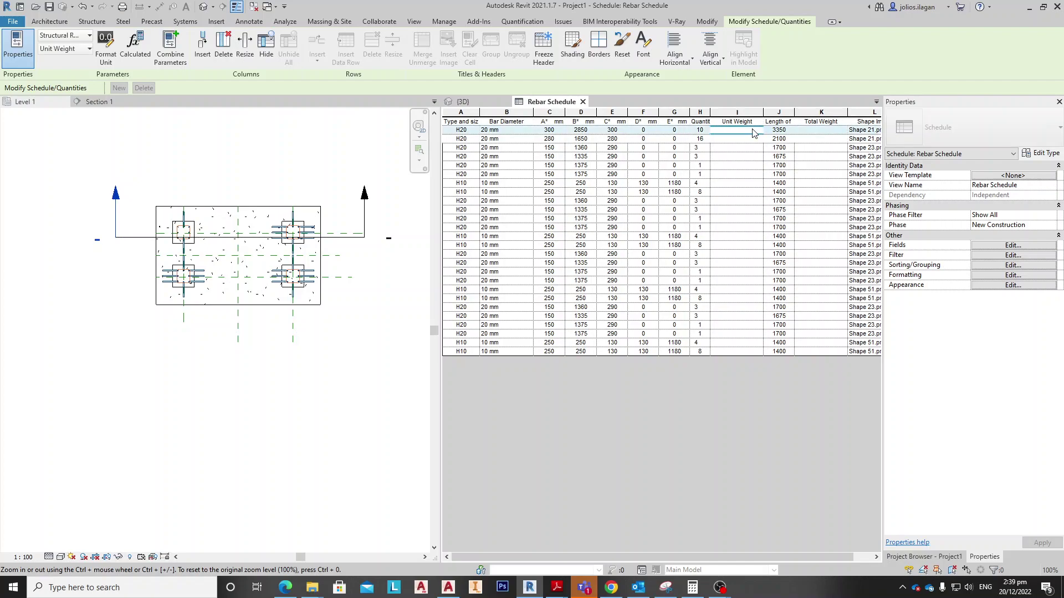
click(813, 130)
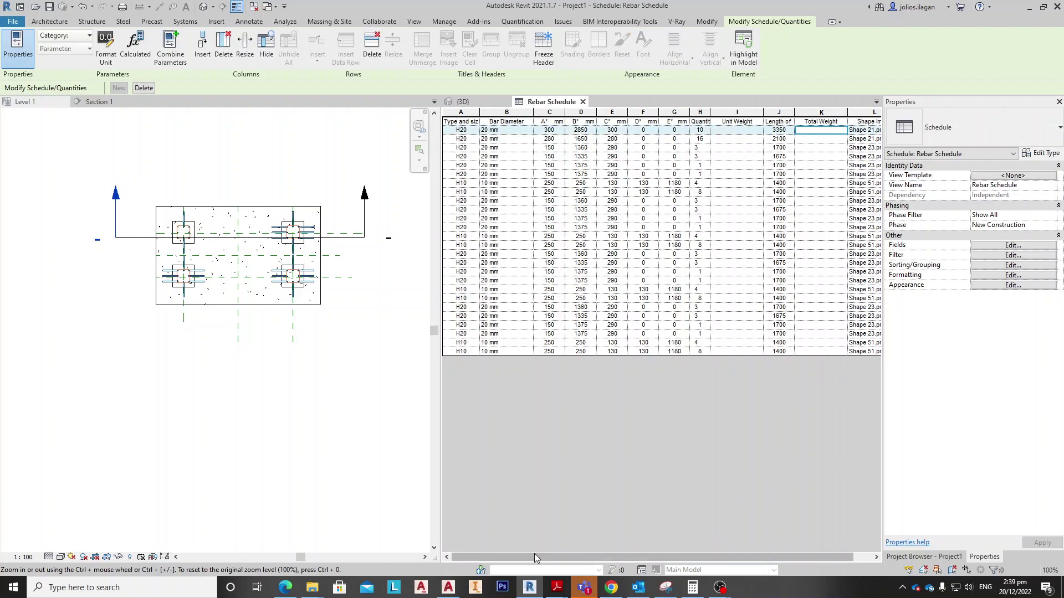
drag(560, 557, 610, 558)
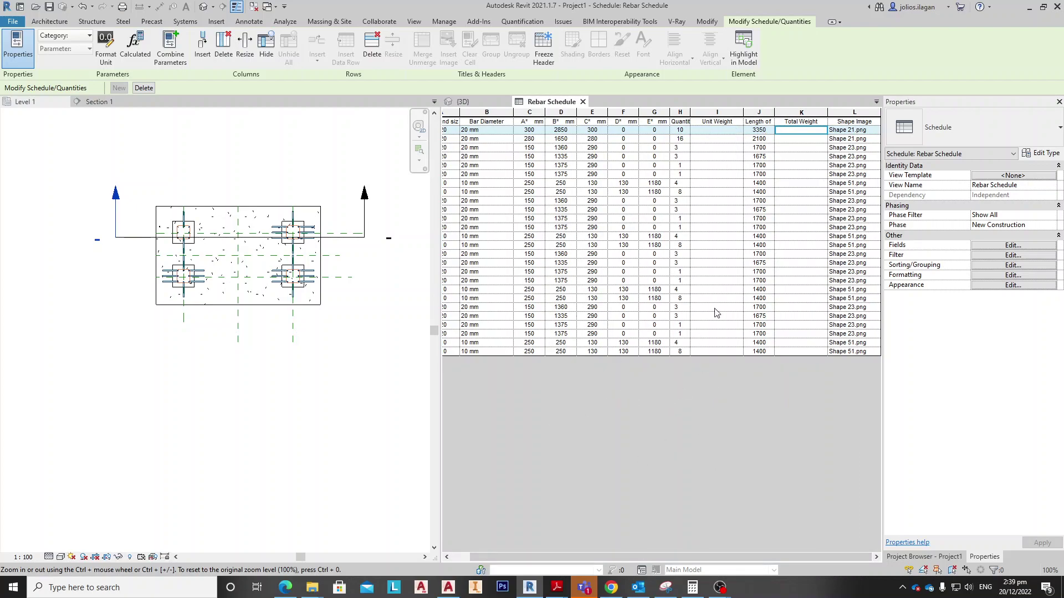
drag(581, 559, 561, 559)
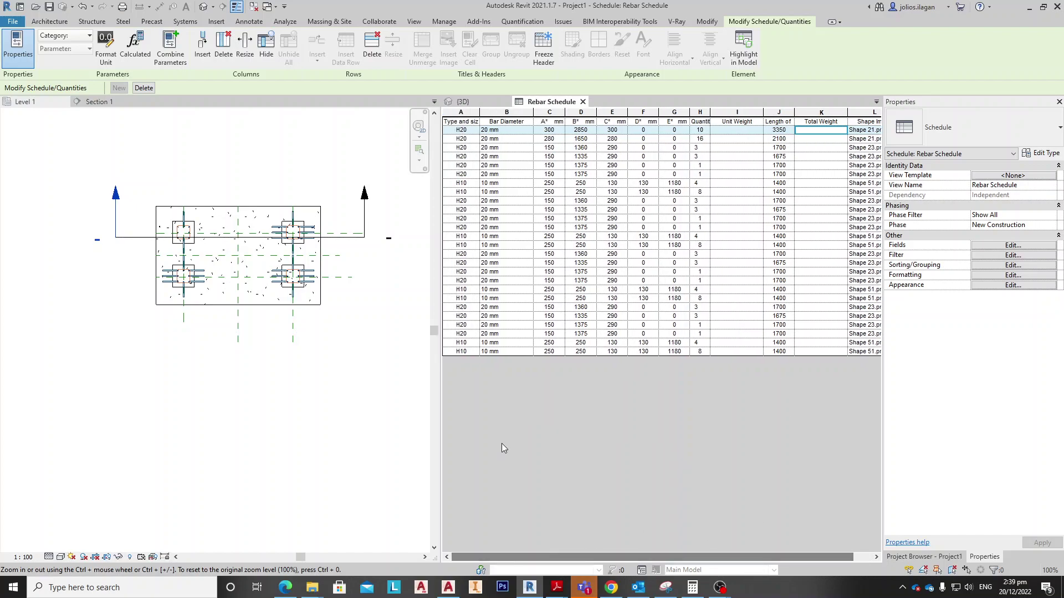
Step: Enter a Unit Weight of 0.67 for the middle pair of H10 rows and 2.47 for the H20 row directly below them
click(735, 227)
click(731, 239)
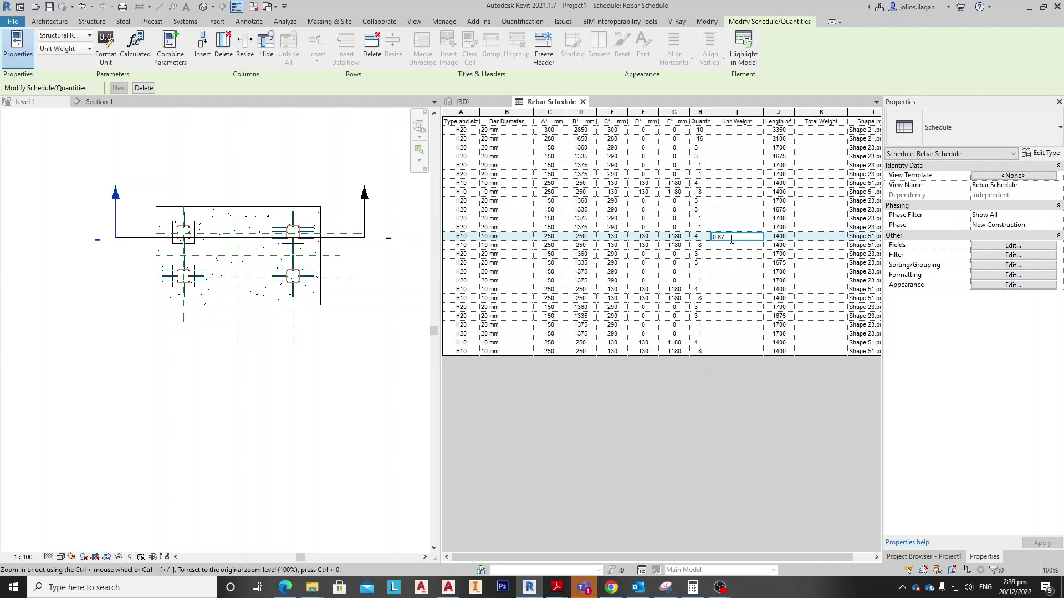
key(Return)
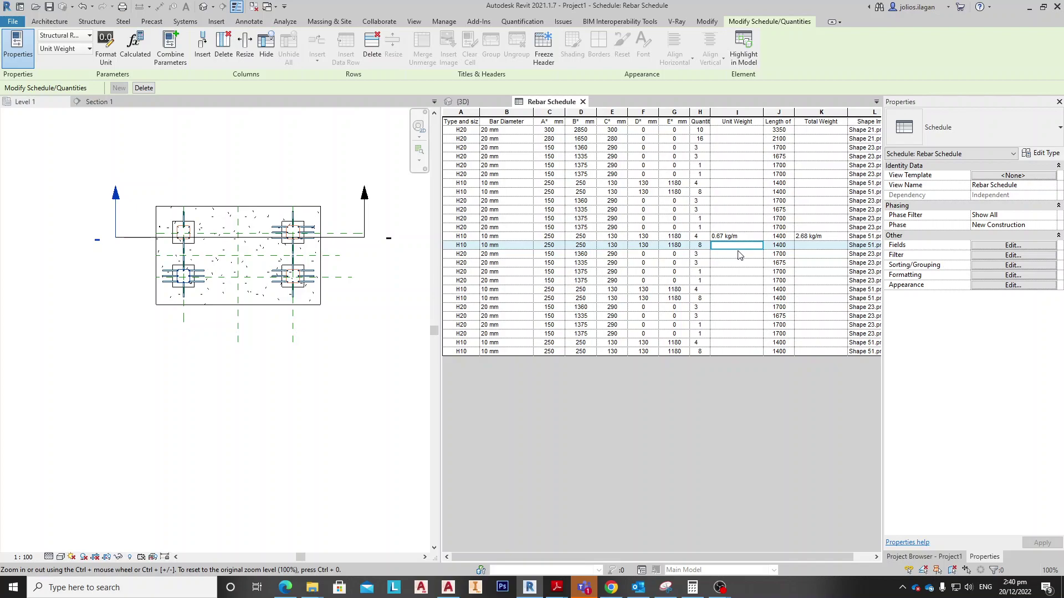
key(Return)
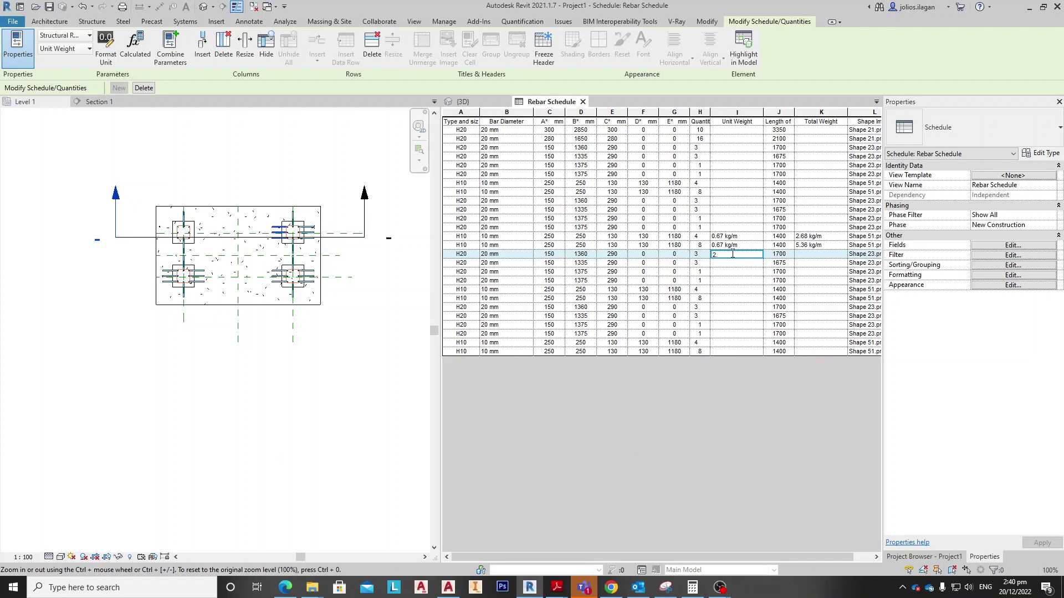
key(Return)
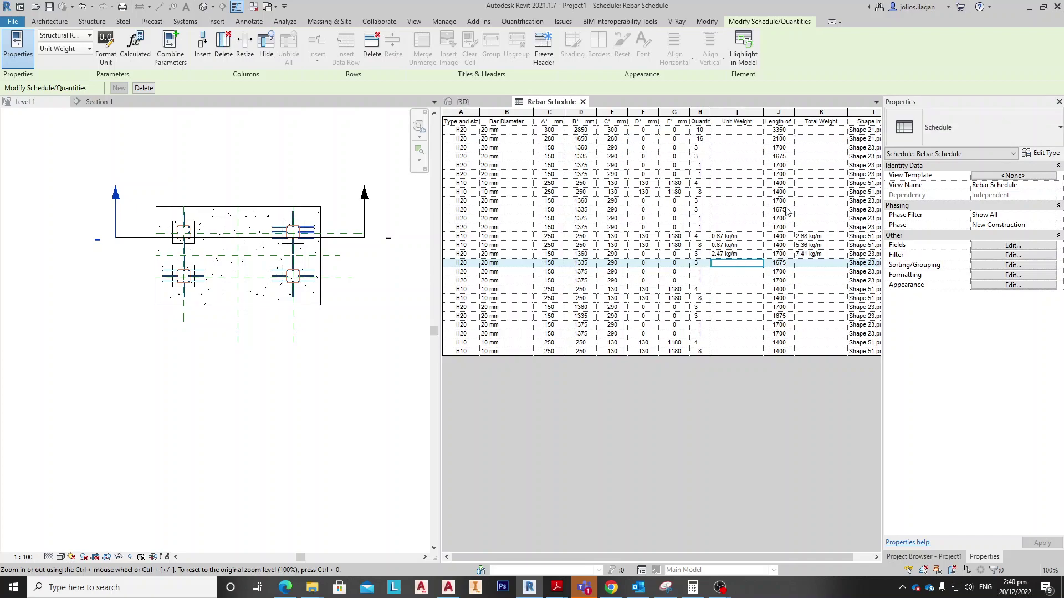
Step: Enter a Unit Weight of 2.47 for each of the first six H20 rows of the schedule
click(721, 131)
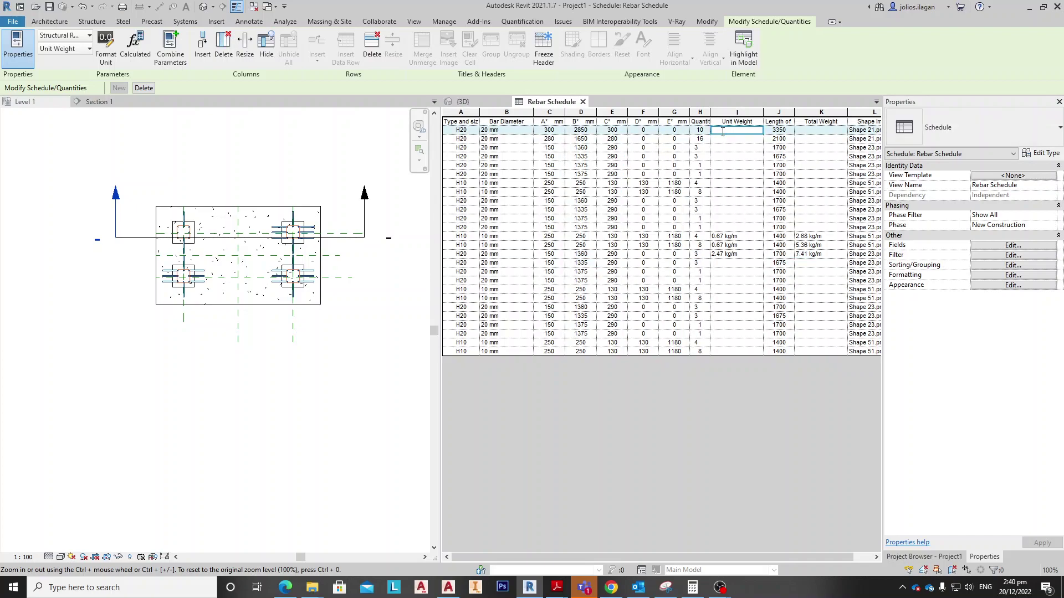
key(Return)
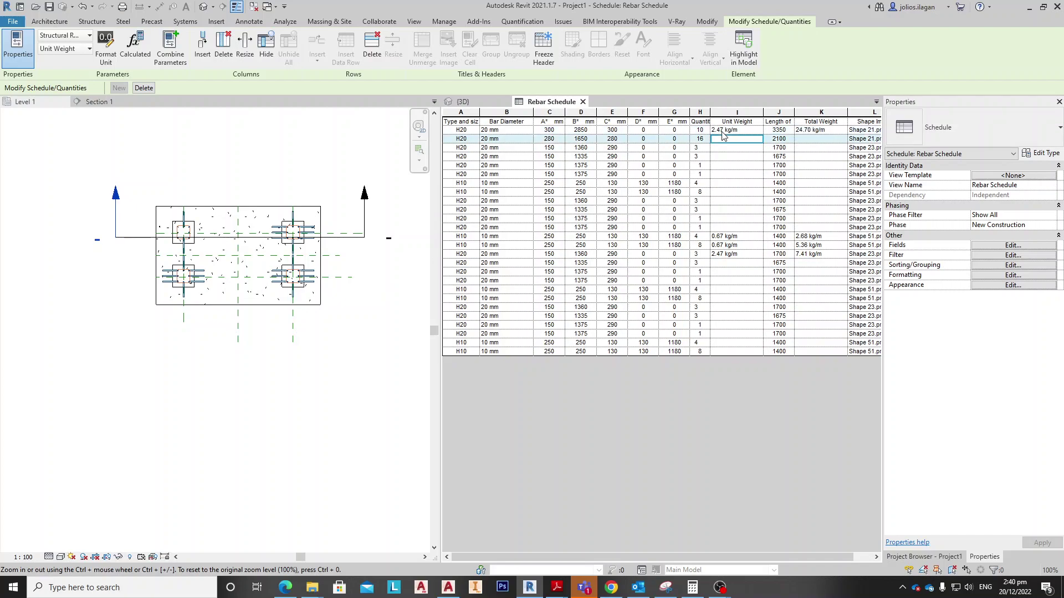
text(2.47)
key(Return)
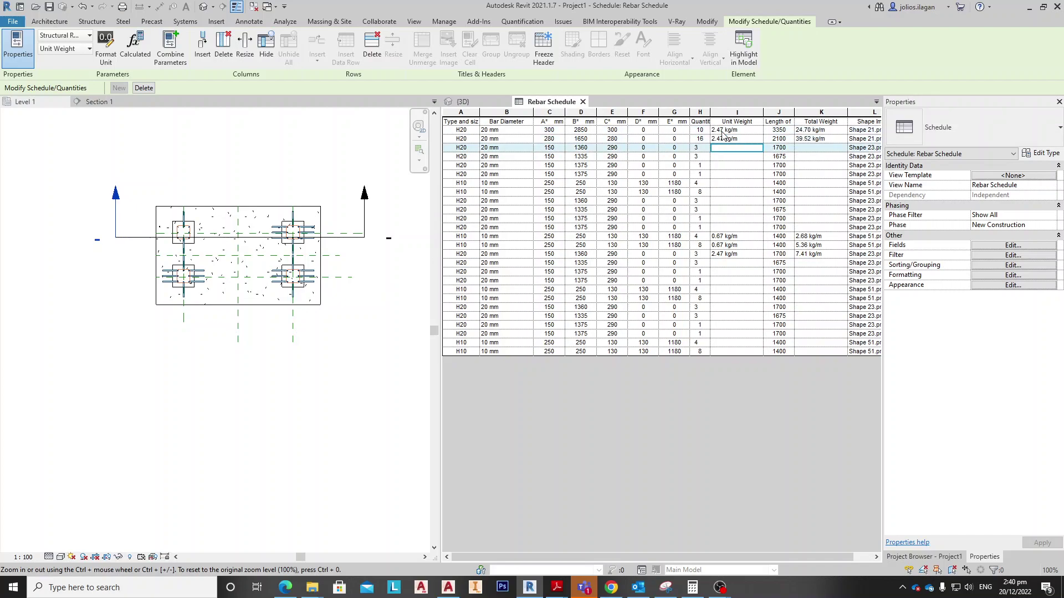
text(2.47)
key(Return)
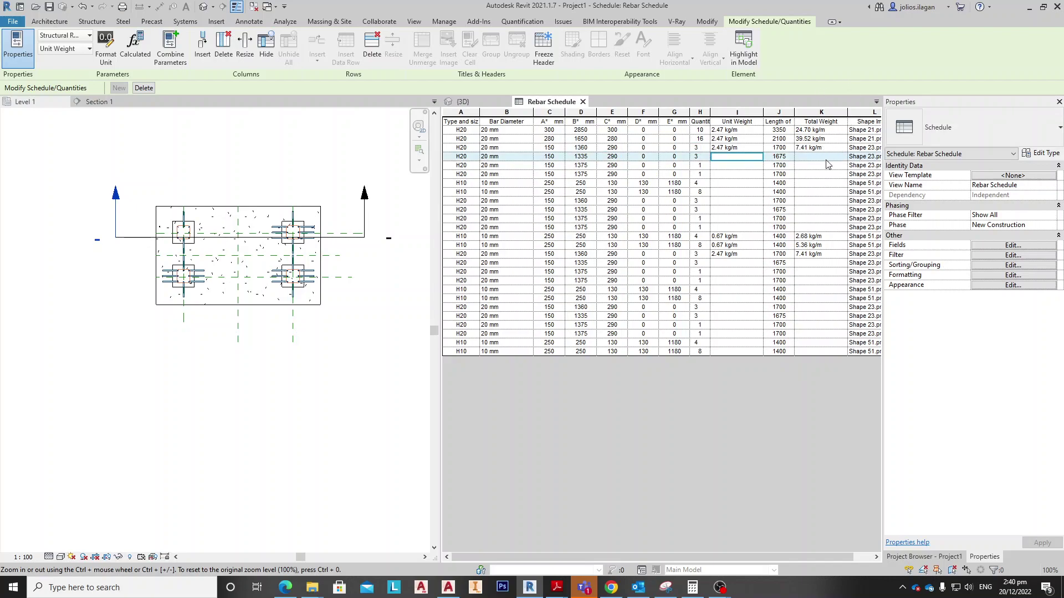
text(2.47)
key(Return)
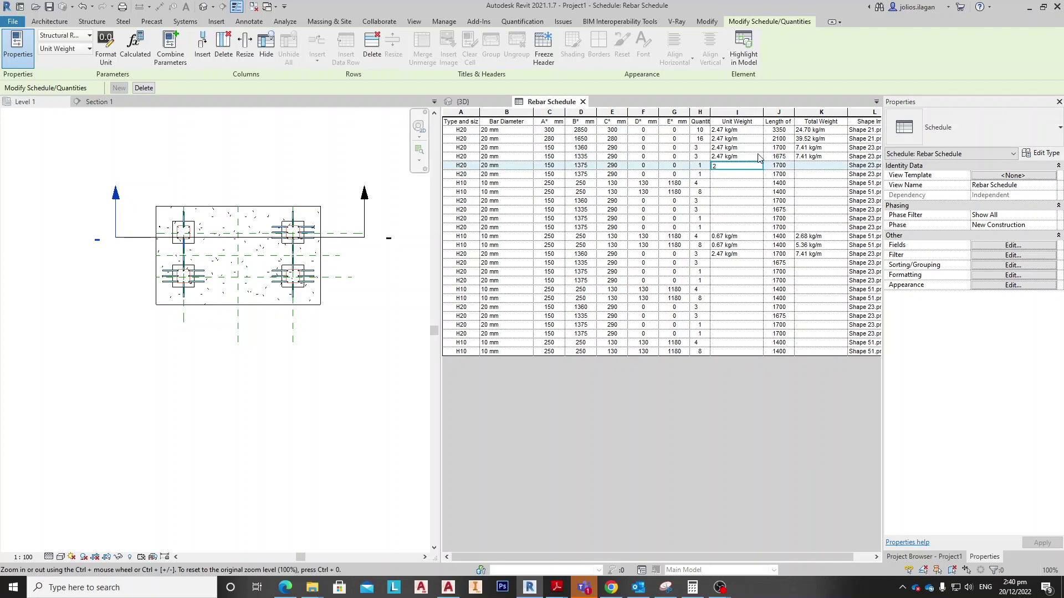
text(2.47)
key(Return)
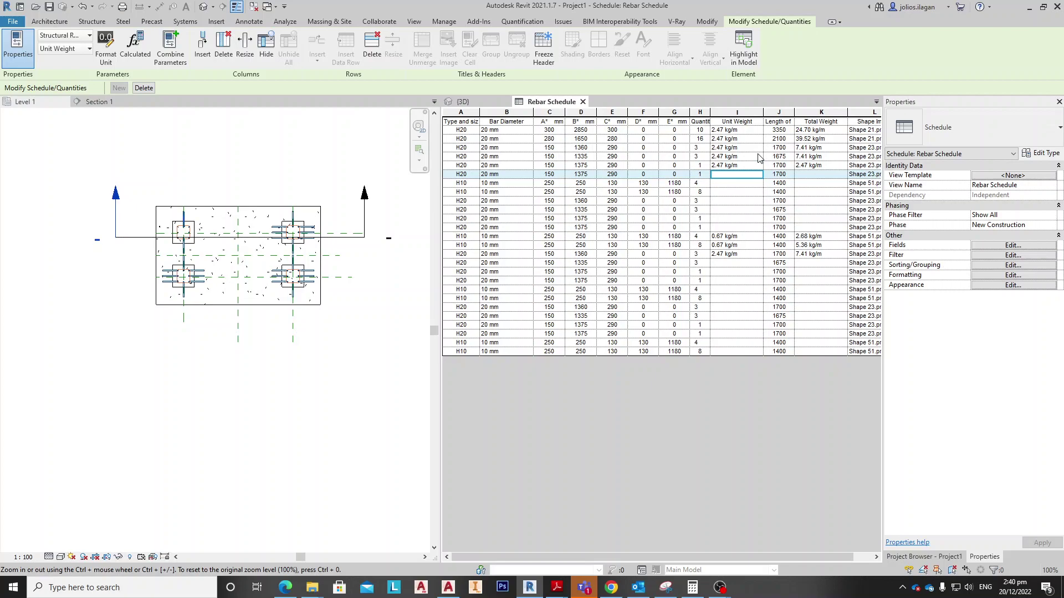
text(2.47)
key(Return)
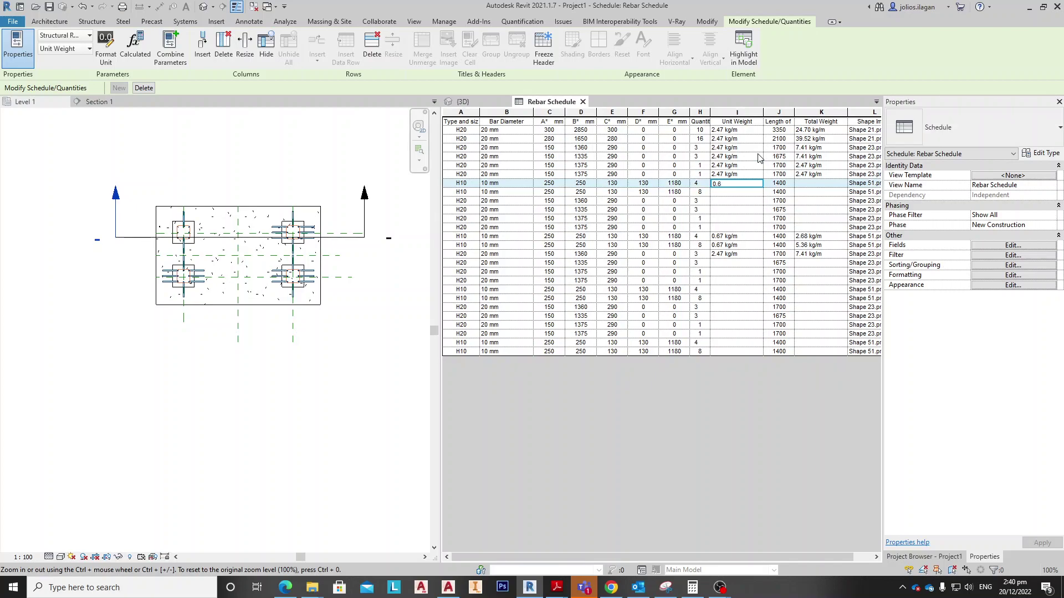
Step: Enter a Unit Weight of 0.67 for the first pair of H10 rows and 2.47 for the four H20 rows directly below them
key(Return)
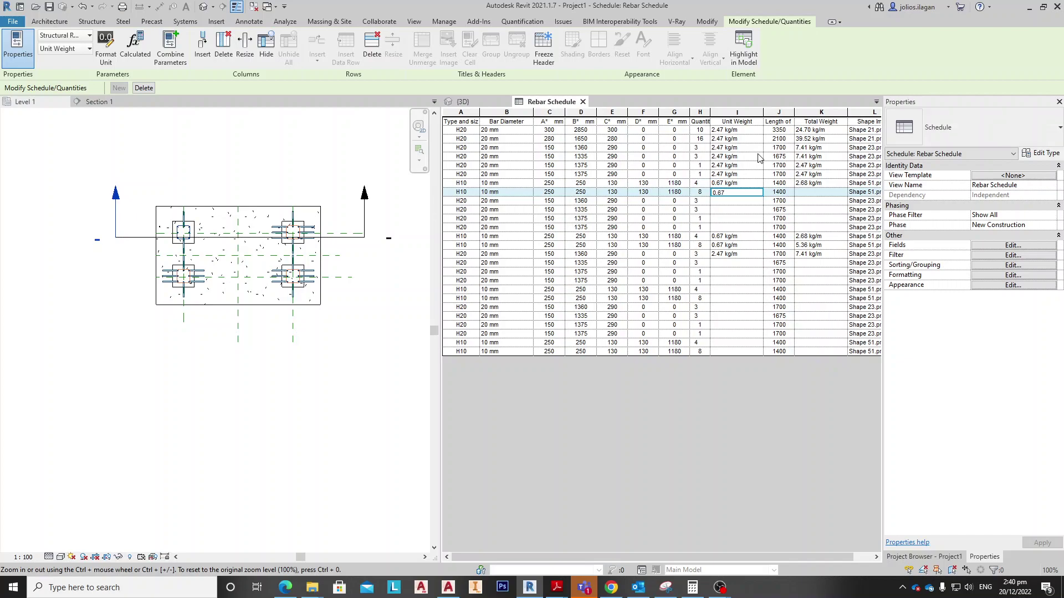
key(Return)
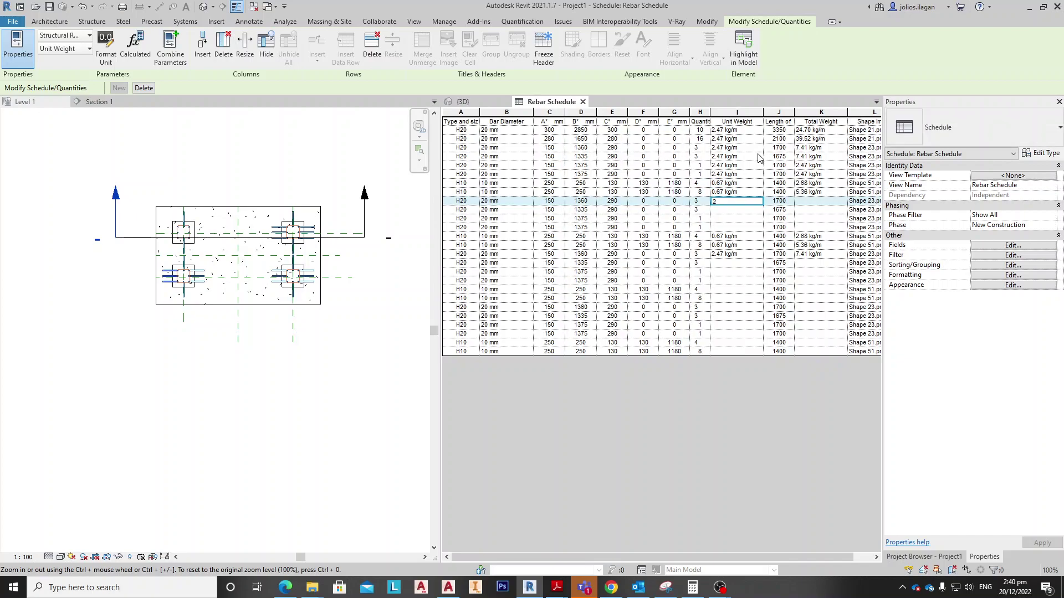
key(Return)
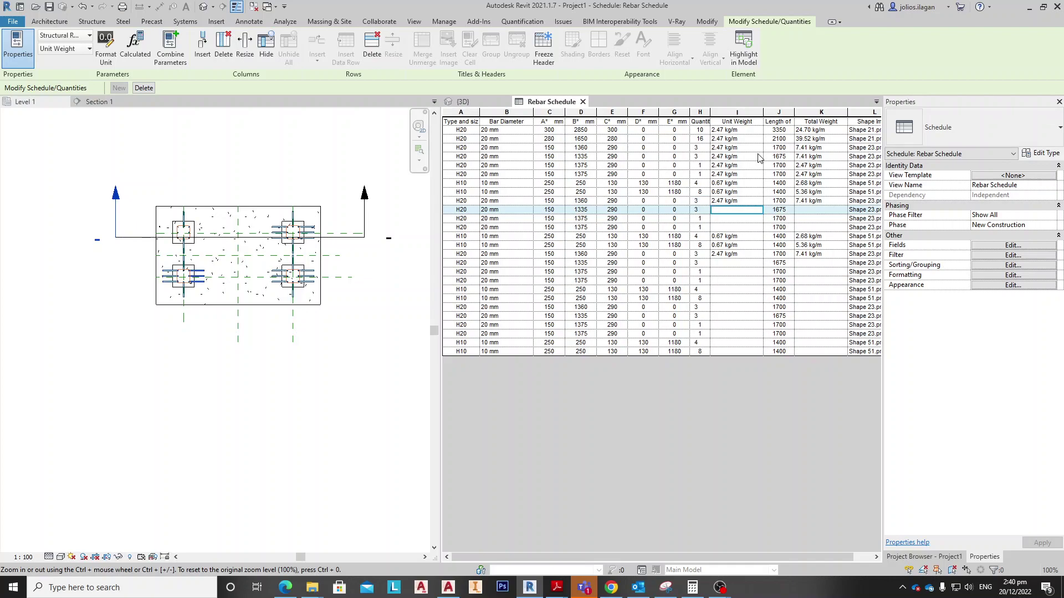
key(Return)
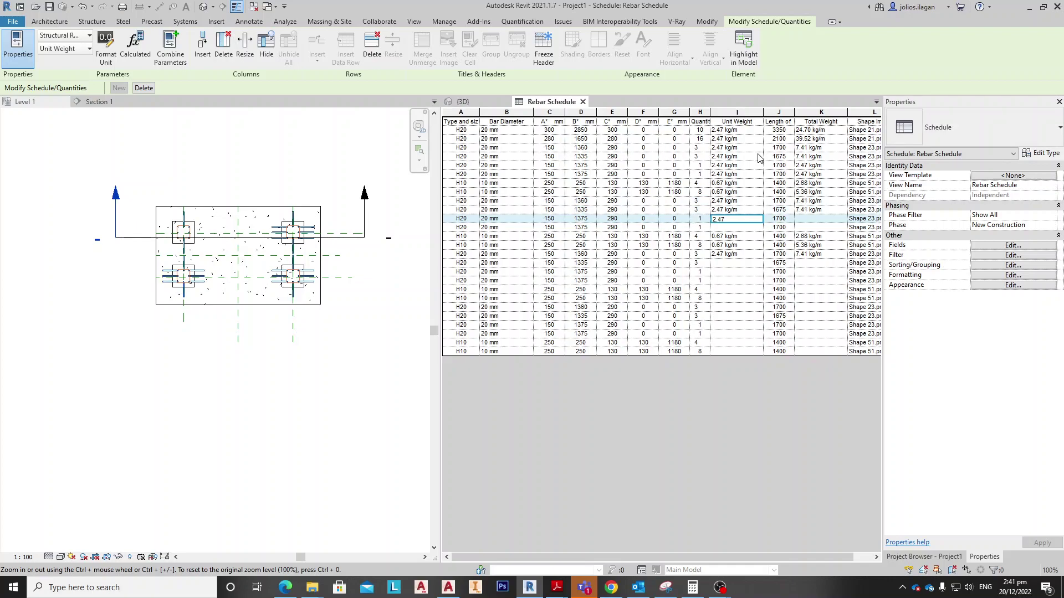
key(Return)
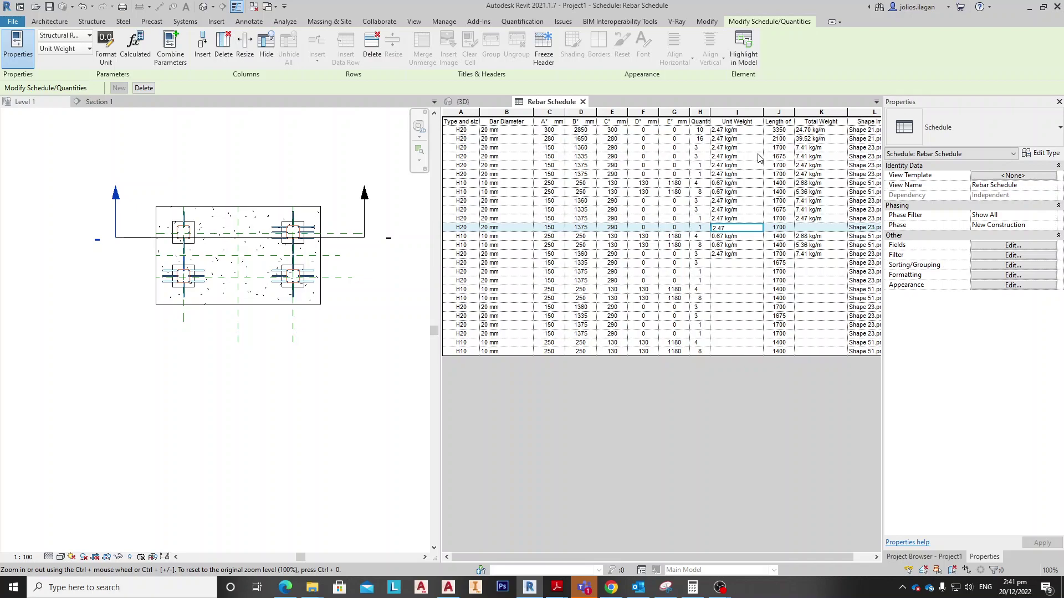
text(2.47)
key(Return)
Step: Enter a Unit Weight of 2.47 for the three blank H20 rows that follow the second pair of H10 rows
key(Return)
key(Return)
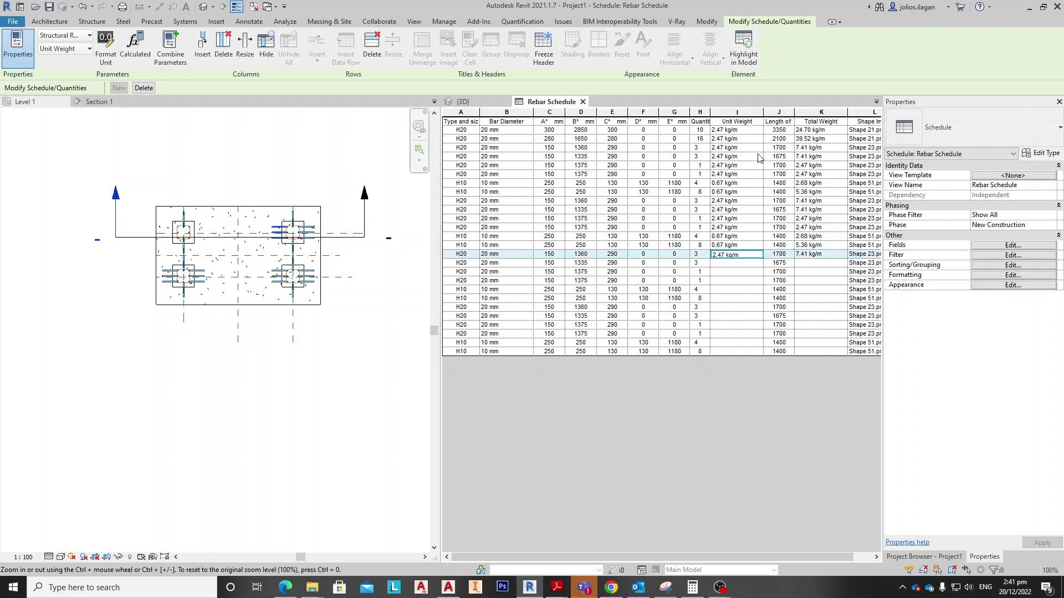
key(Return)
text(2.47)
key(Return)
text(2.47)
key(Return)
text(2.47)
key(Return)
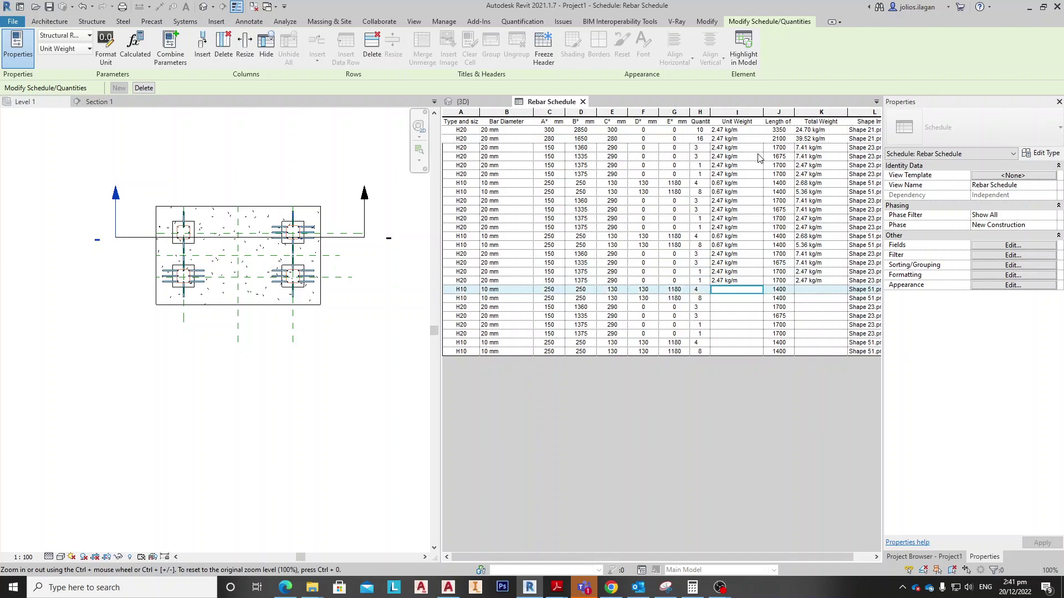
Step: Enter a Unit Weight of 2.47 for the third pair of H10 rows and for the four H20 rows below them
key(Return)
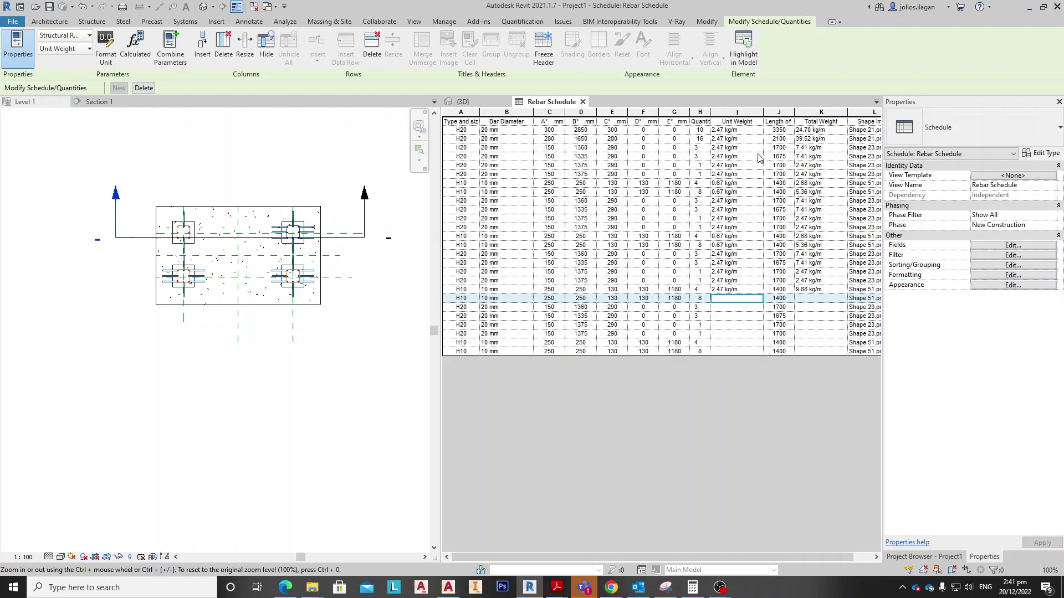
text(2.47)
key(Return)
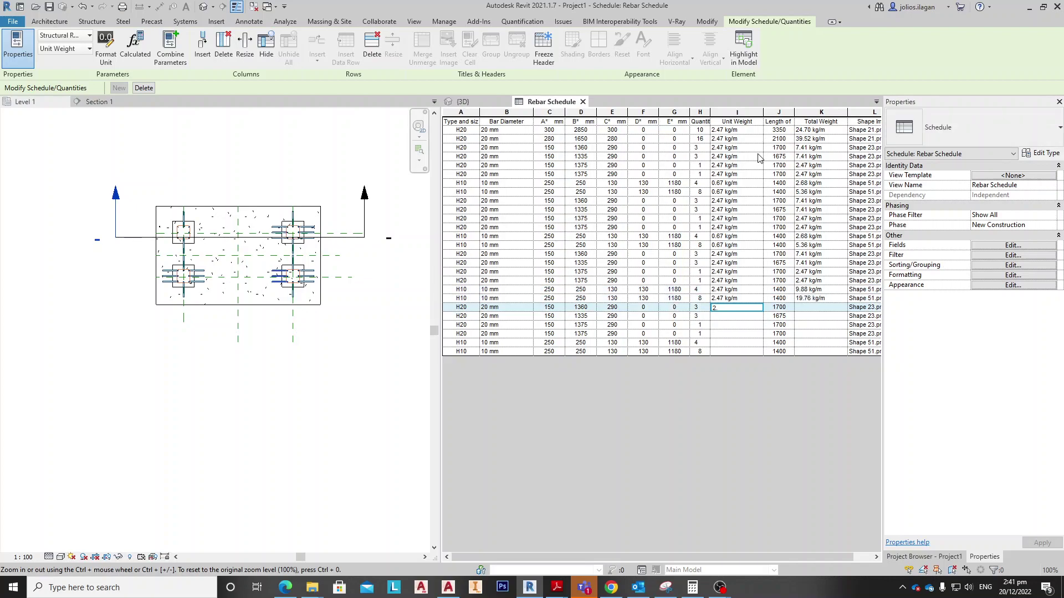
key(Return)
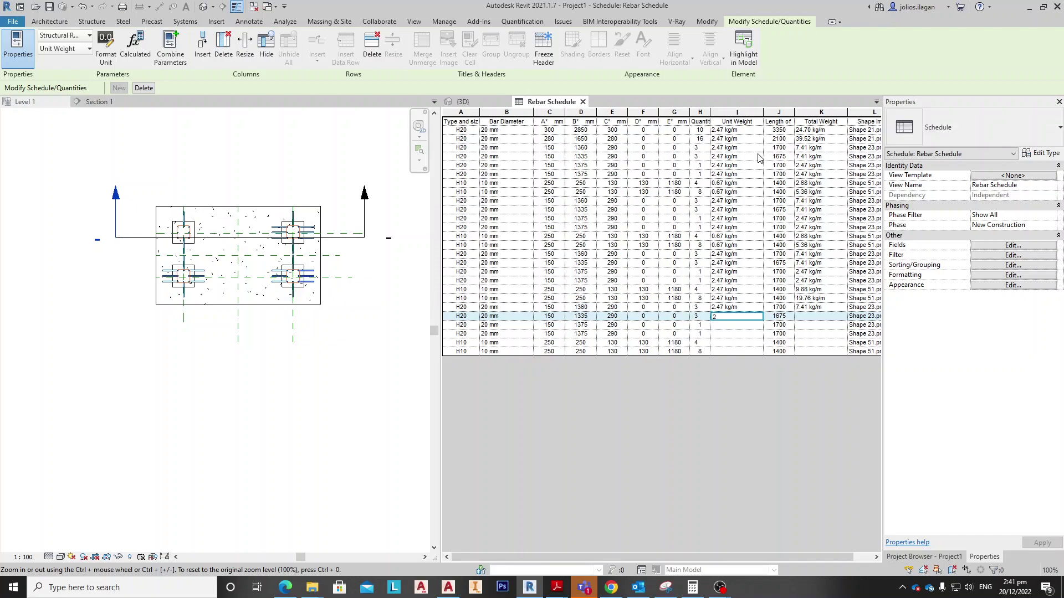
key(Return)
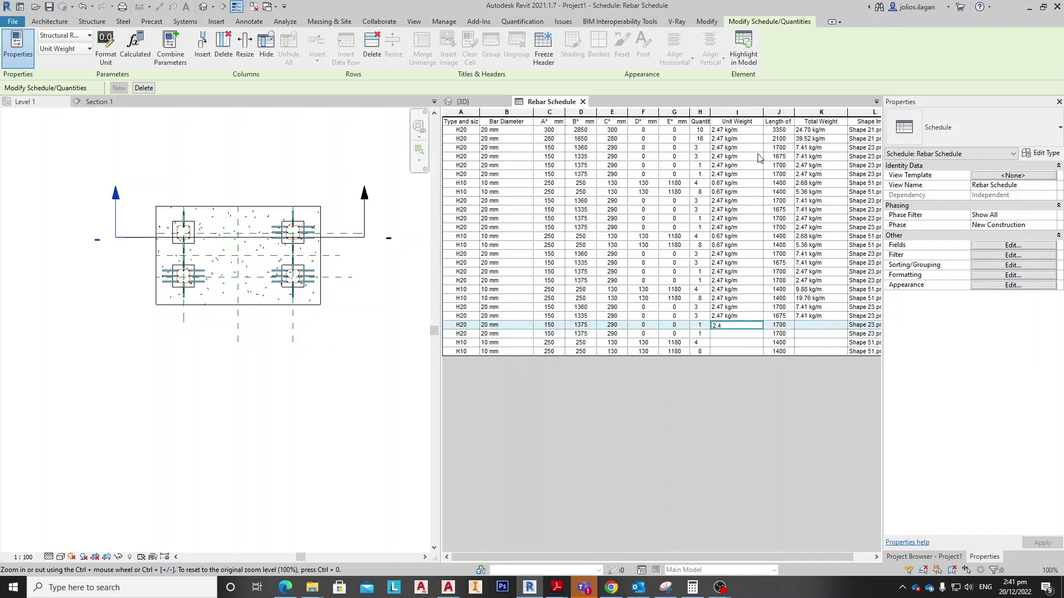
key(Return)
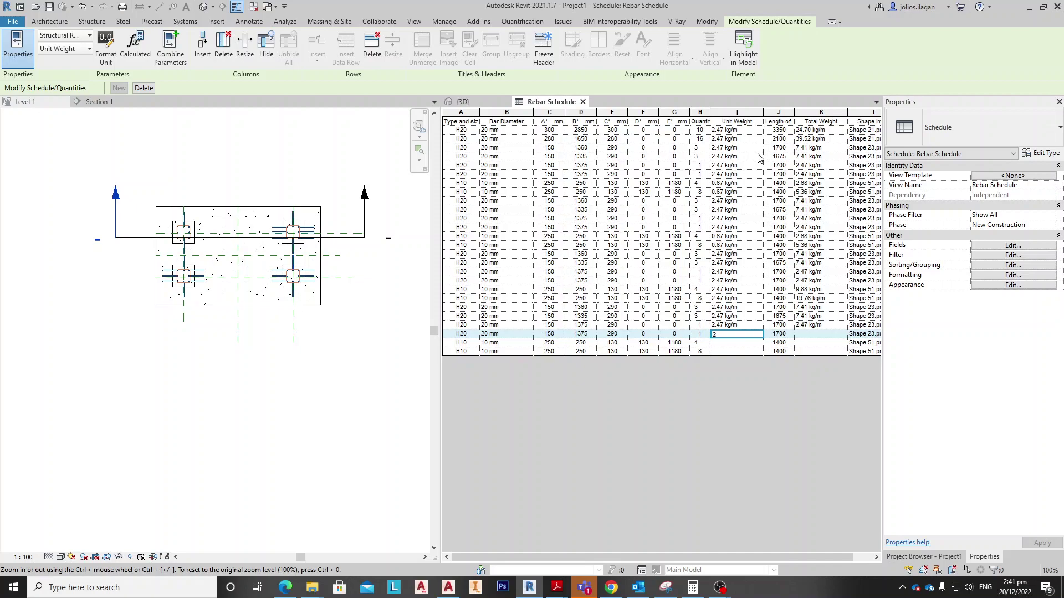
key(Return)
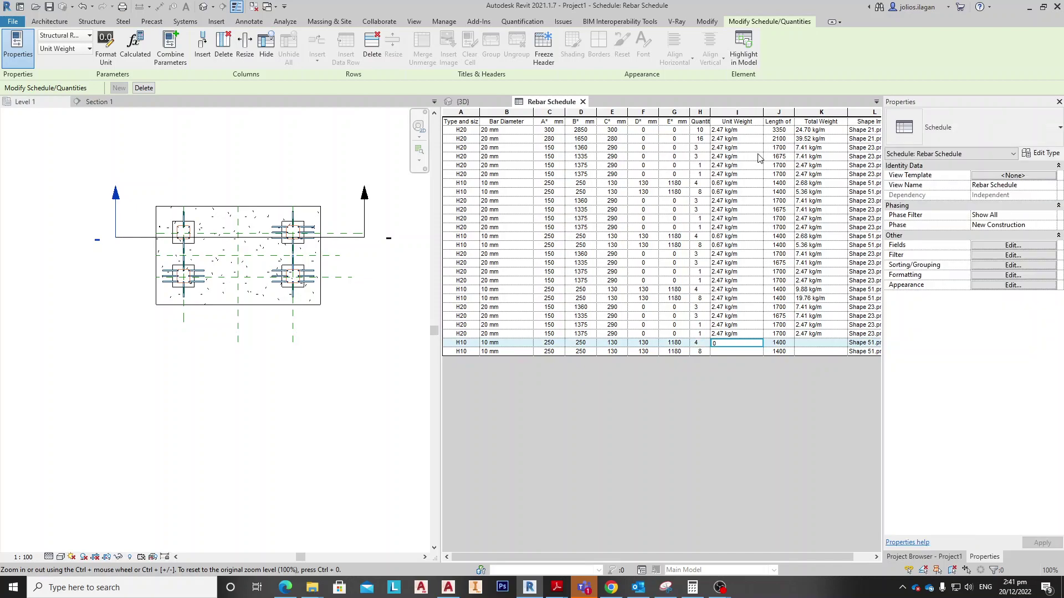
Step: Enter a Unit Weight of 0.67 for the last two H10 rows and narrow the Bar Diameter column
key(Return)
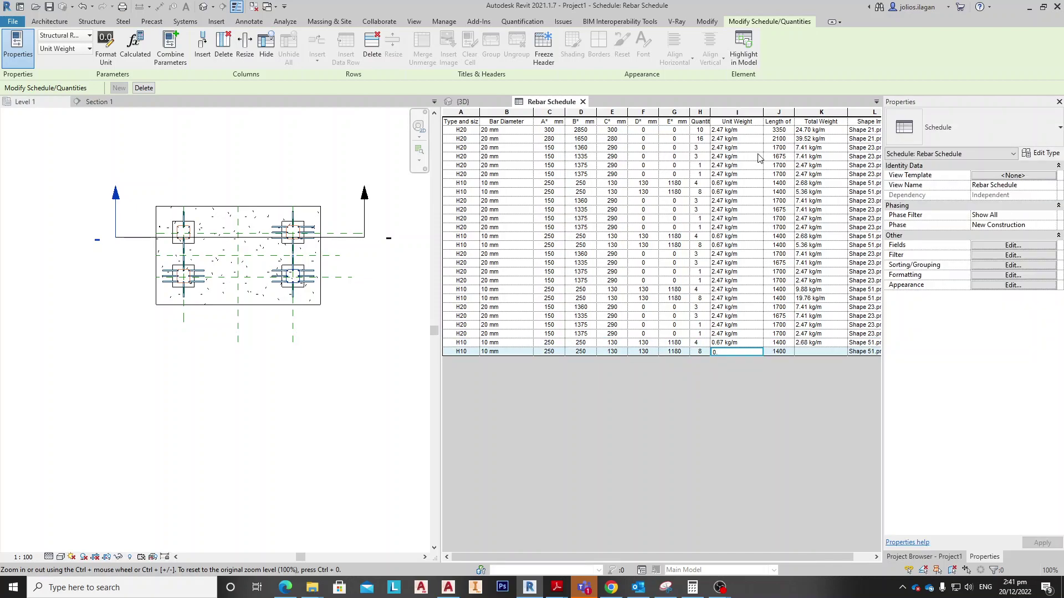
key(Return)
drag(538, 112, 525, 112)
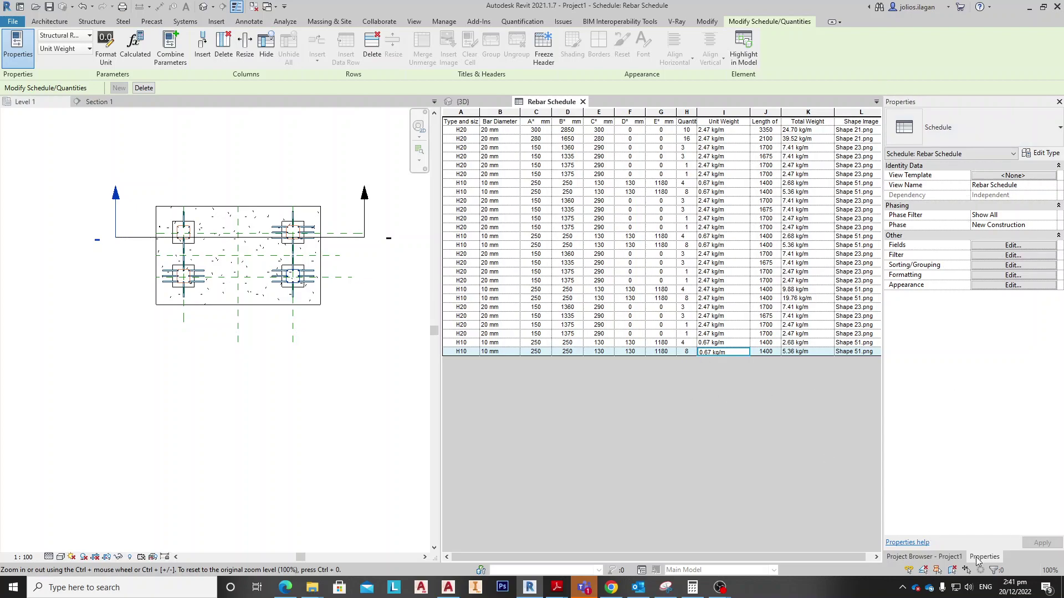
Step: Create a new sheet with the A4 for Rebar Schedule title block
click(935, 558)
click(920, 302)
right_click(921, 302)
click(942, 310)
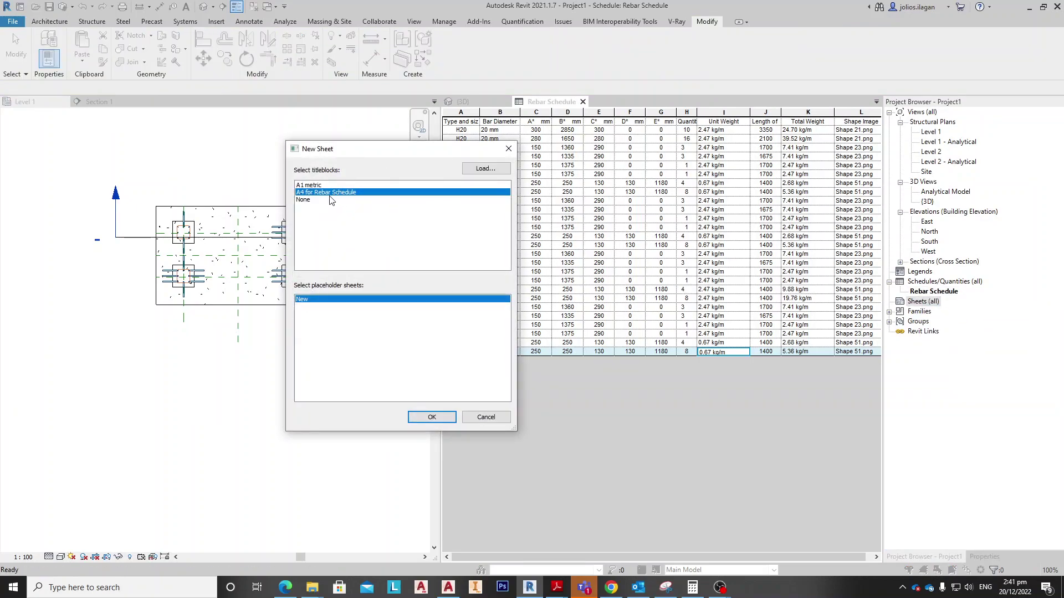
click(431, 416)
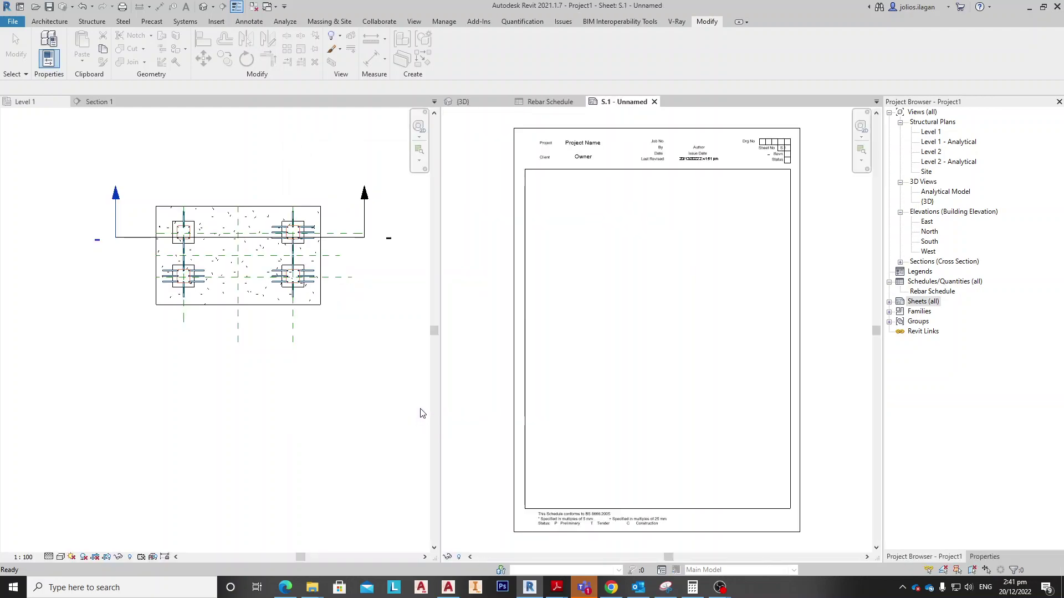
scroll(626, 275, down, 1)
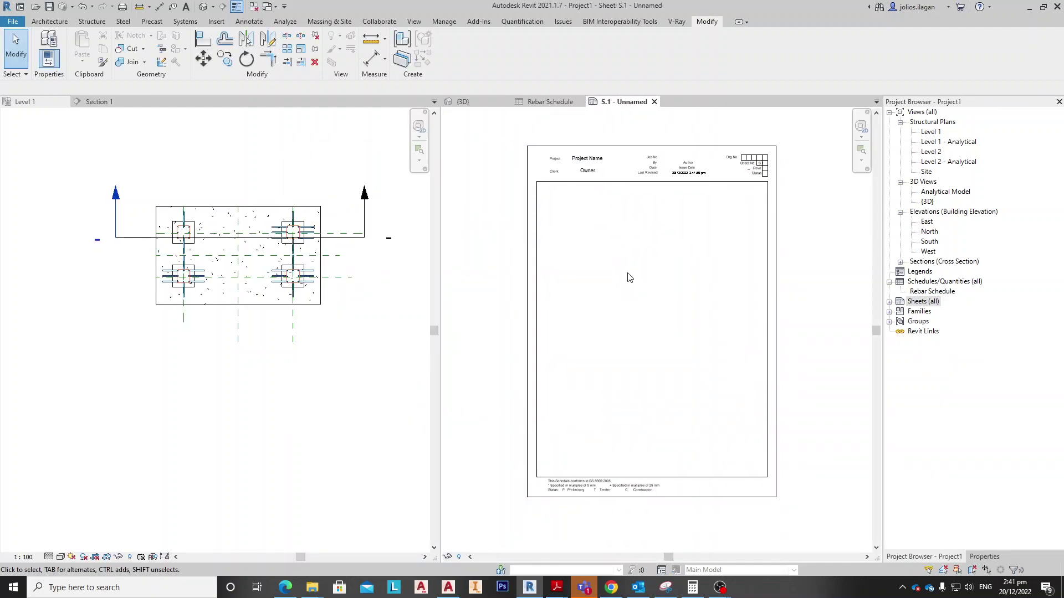
Step: Place the Rebar Schedule on the new sheet, just to the right of the title block
click(339, 294)
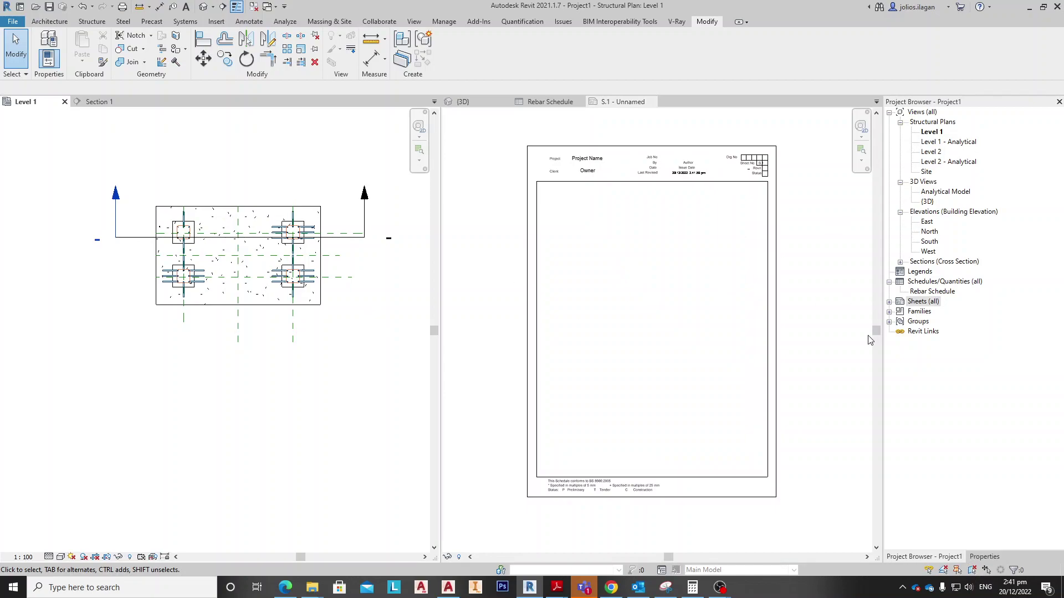
click(934, 292)
drag(917, 297, 714, 260)
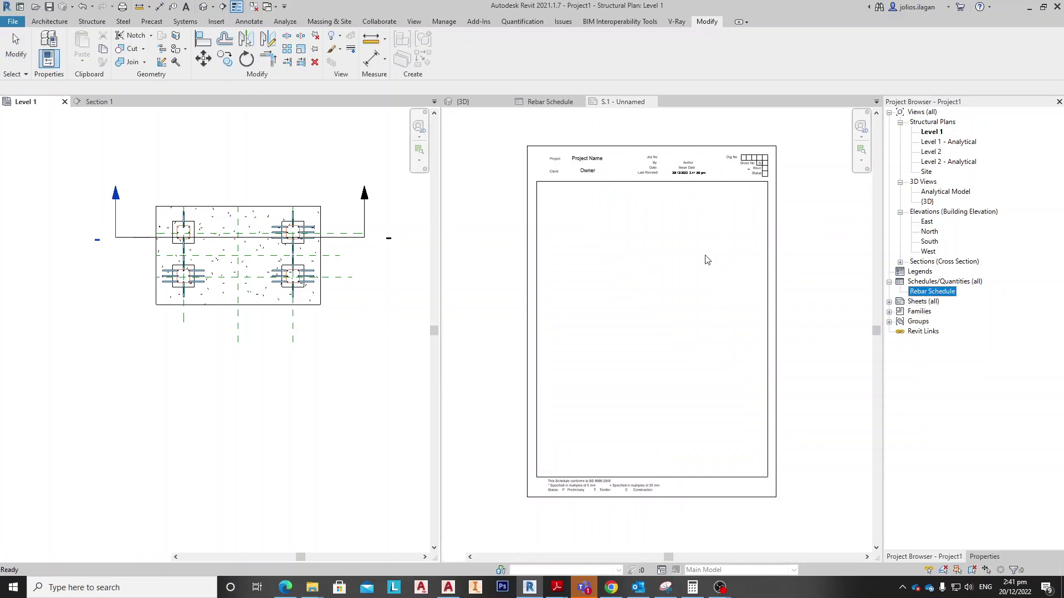
scroll(637, 270, down, 6)
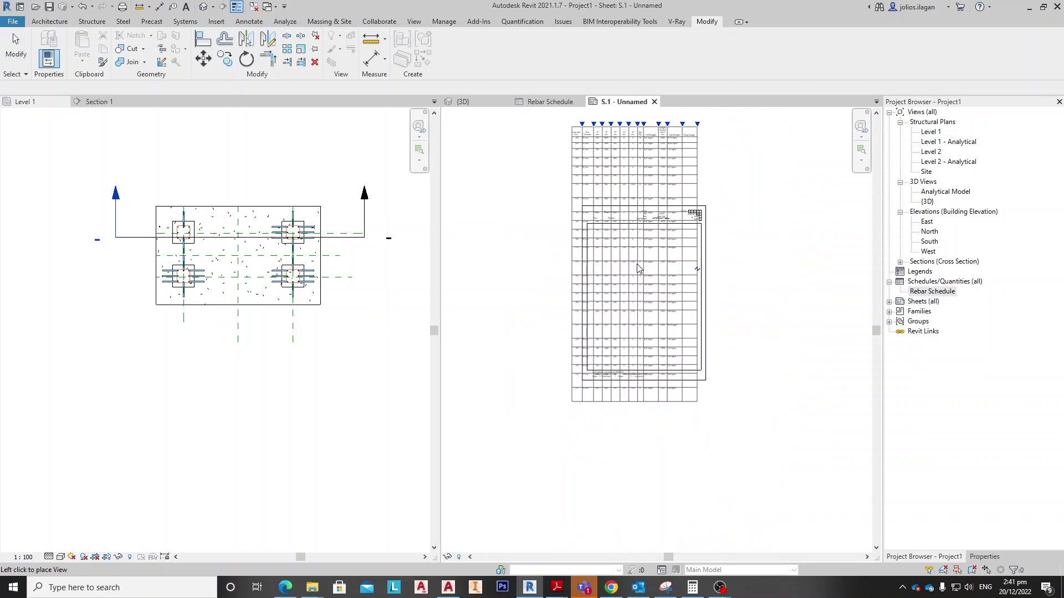
click(739, 282)
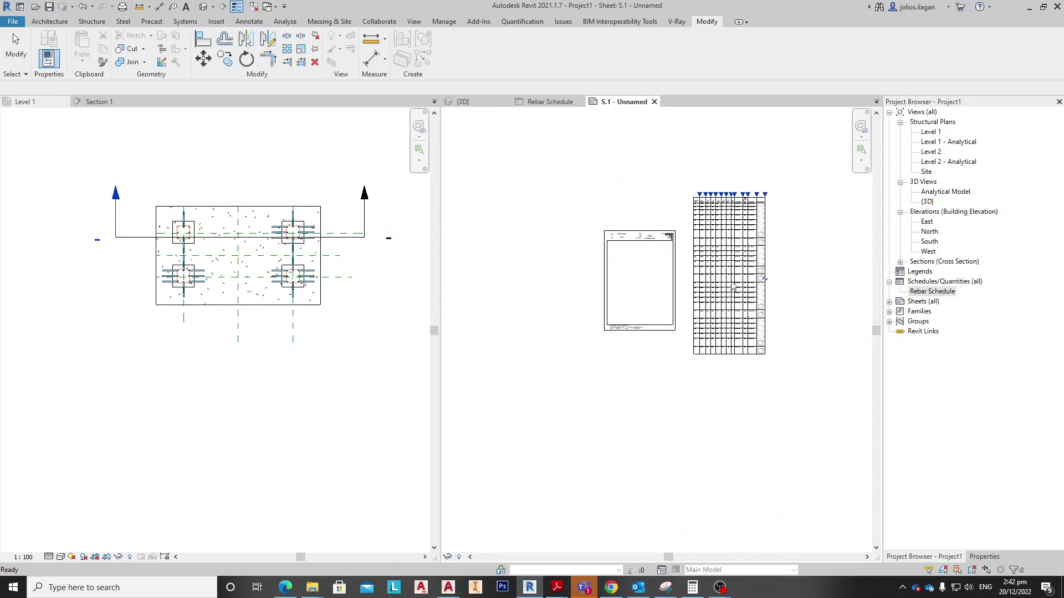
Step: Examine the placed schedule's weight columns and shape images on the sheet
scroll(711, 263, up, 1)
click(711, 264)
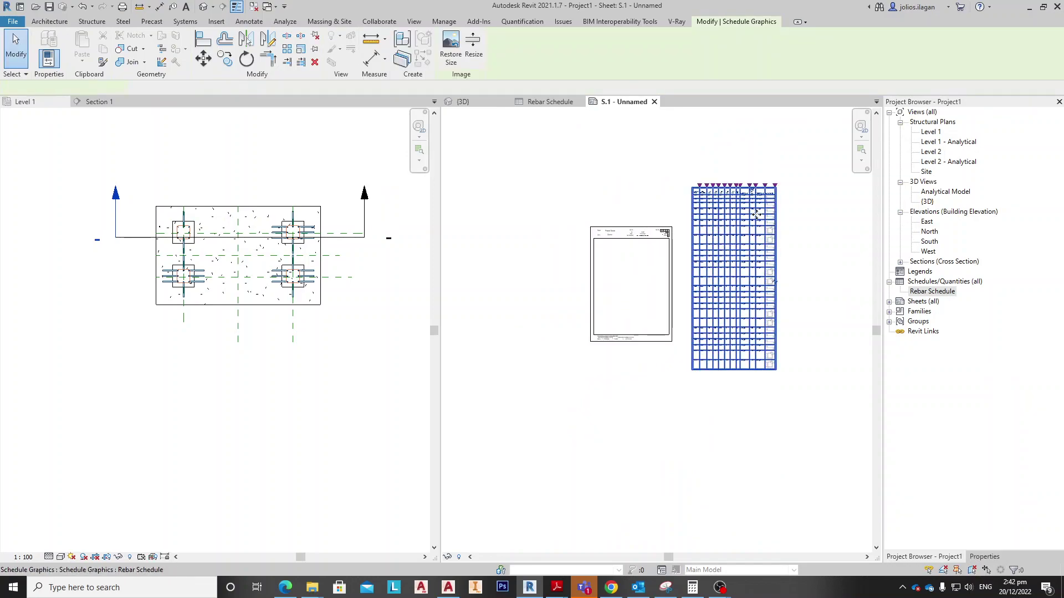
scroll(770, 377, up, 5)
scroll(732, 239, down, 4)
scroll(731, 239, up, 5)
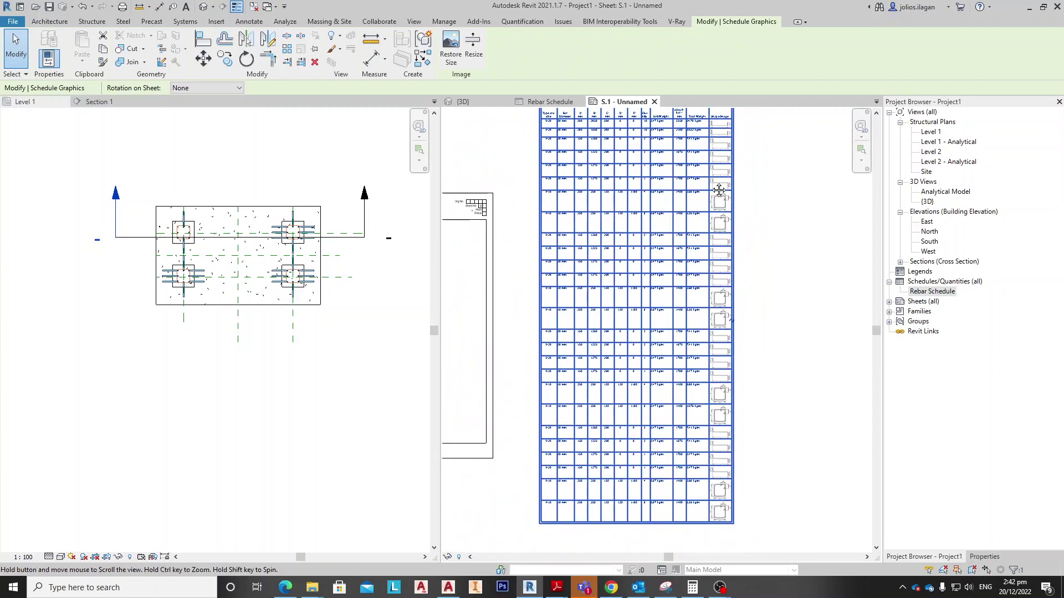
click(750, 200)
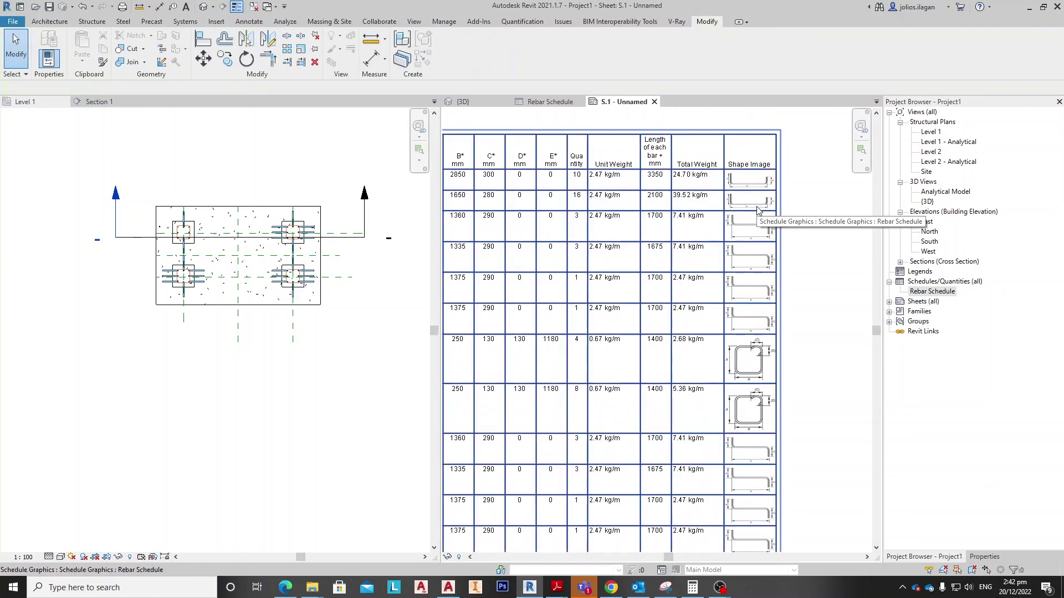
scroll(757, 209, down, 4)
middle_drag(751, 285, 751, 253)
middle_drag(643, 243, 685, 220)
Step: Split the placed Rebar Schedule into two side-by-side segments
click(702, 271)
middle_drag(574, 396, 582, 380)
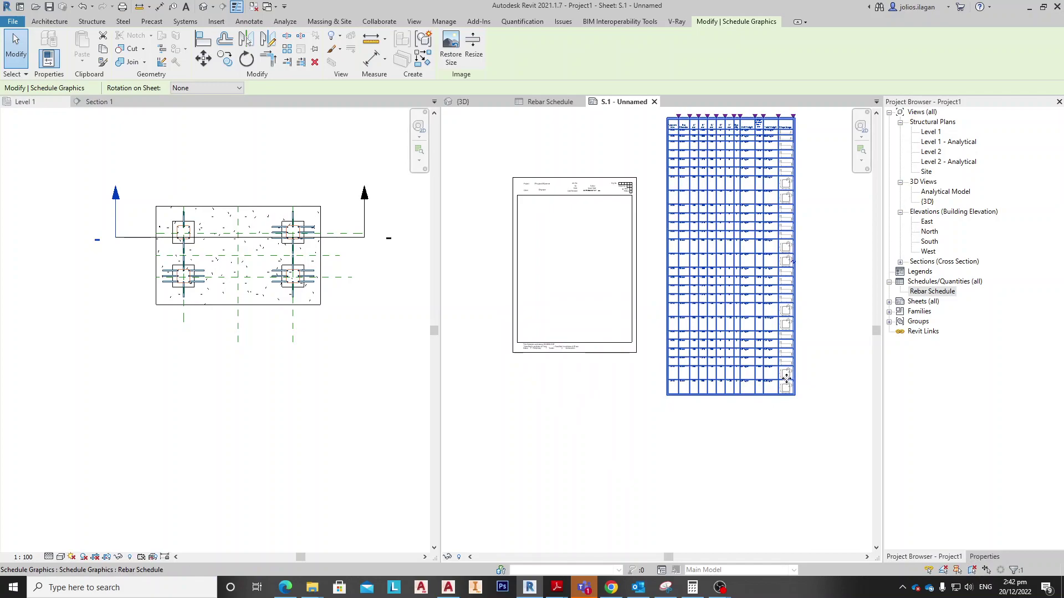
middle_drag(787, 379, 728, 413)
click(740, 358)
click(734, 327)
click(734, 326)
scroll(744, 306, down, 2)
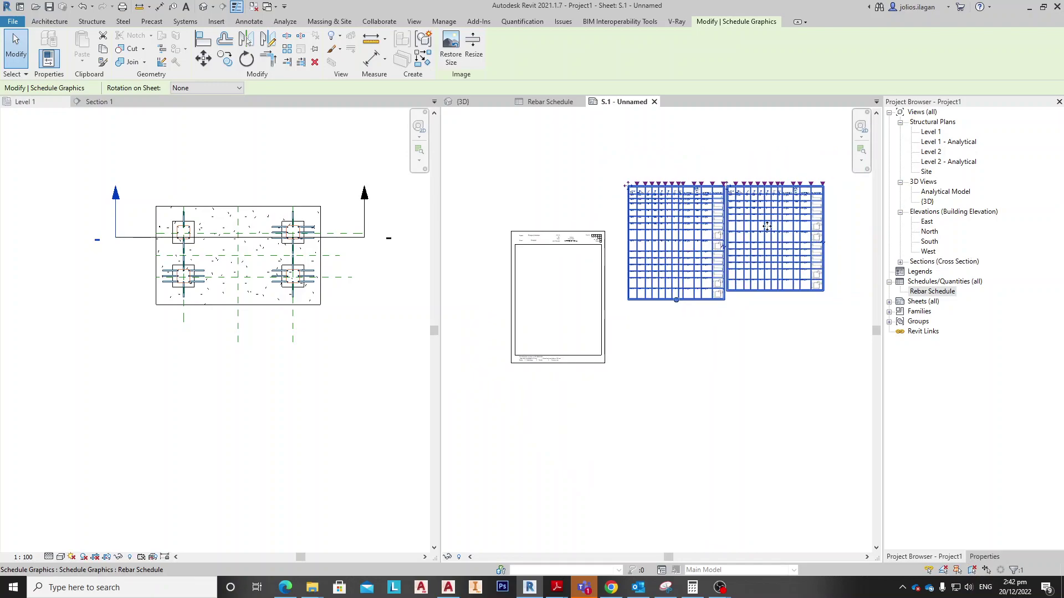
Step: Narrow the Unit Weight column of the schedule placed on the sheet
scroll(729, 187, up, 4)
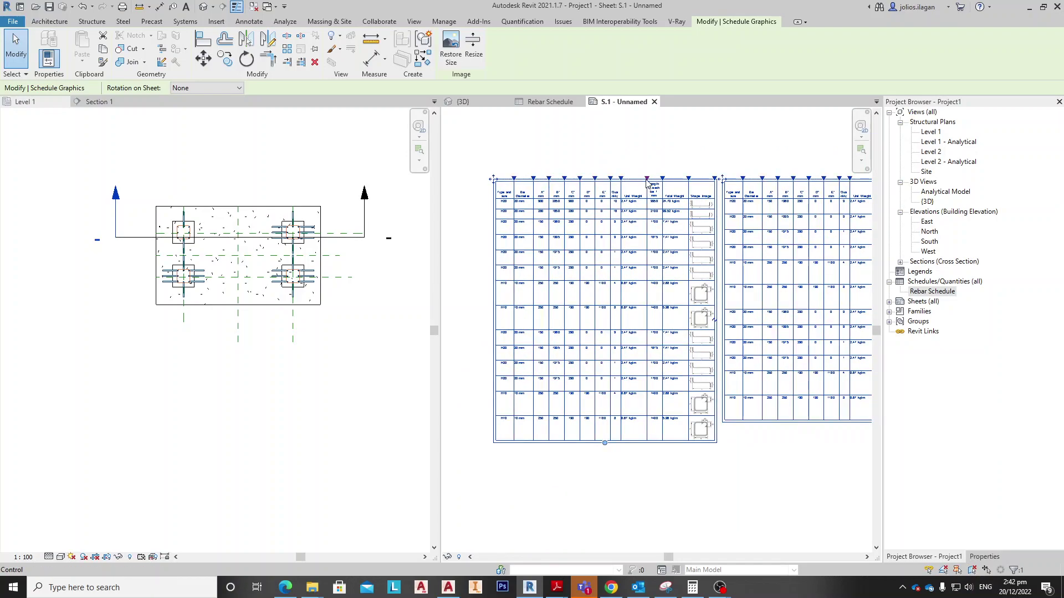
drag(636, 180, 656, 257)
scroll(656, 258, down, 4)
middle_drag(679, 338, 688, 274)
scroll(653, 258, up, 1)
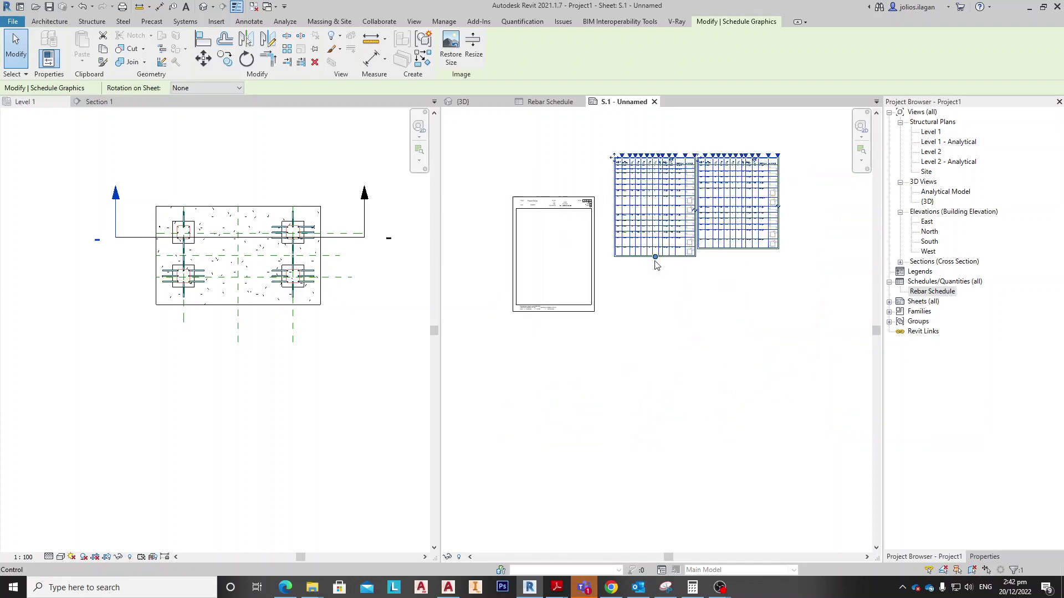
Step: Extend the first schedule segment downward until it holds all the rebar rows
drag(655, 257, 655, 330)
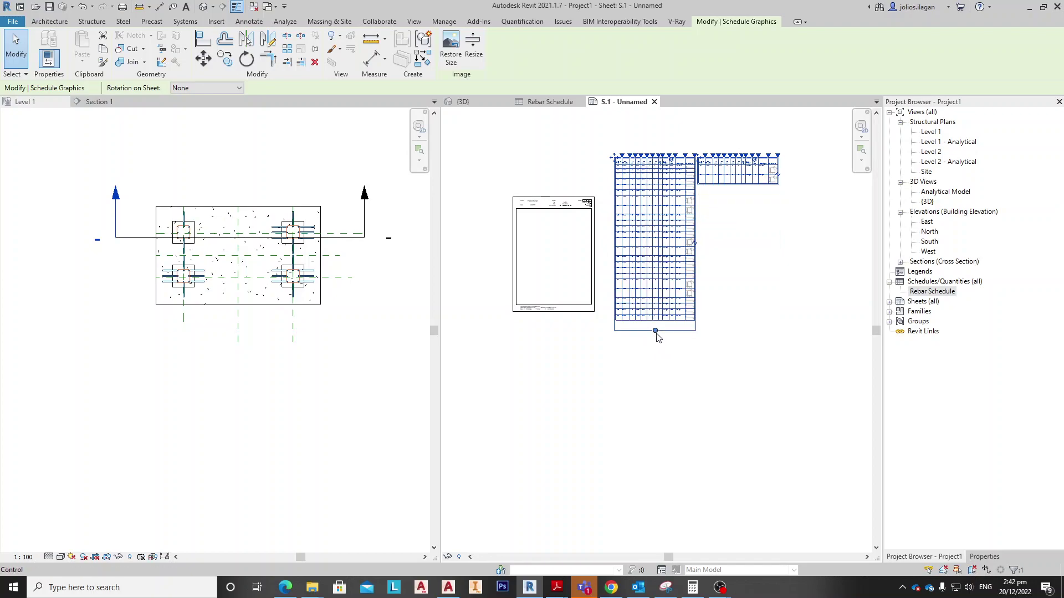
drag(648, 382, 648, 399)
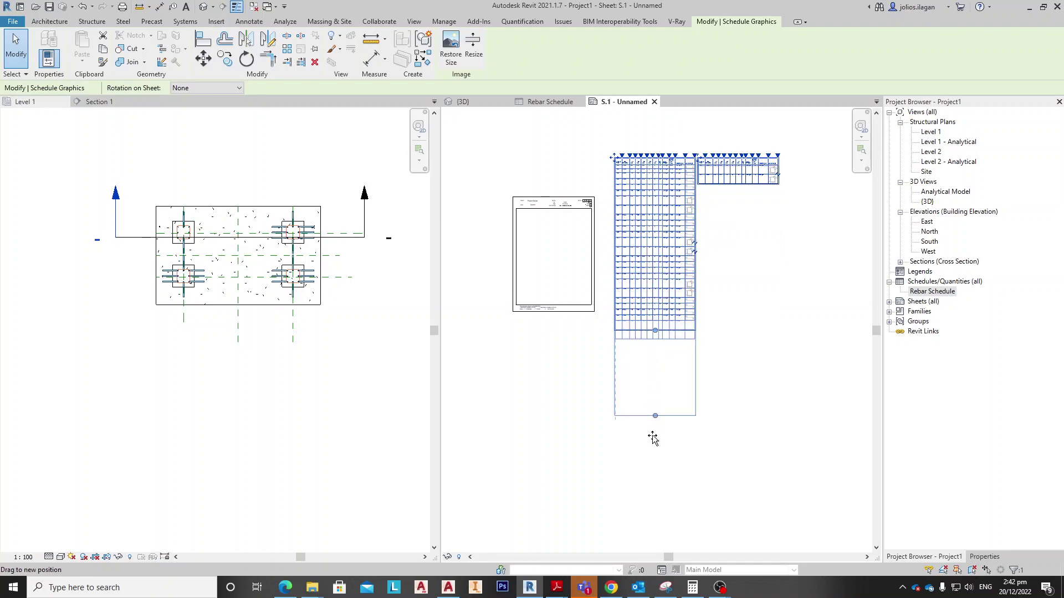
drag(653, 450, 654, 447)
click(752, 406)
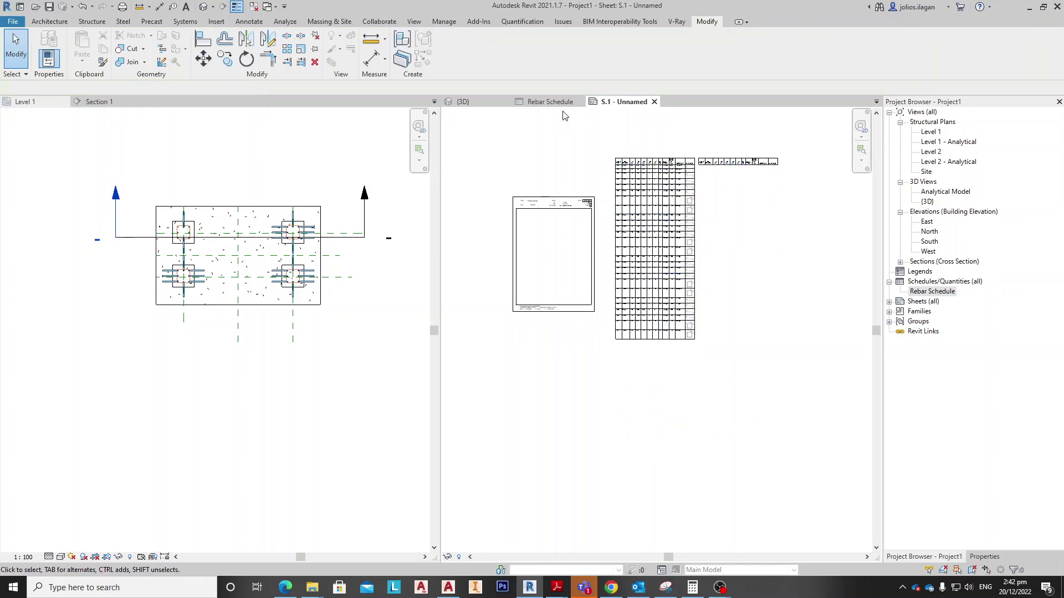
Step: In the Rebar Schedule view, narrow the Total Weight column and widen the Quantity column to fit their headings
click(546, 102)
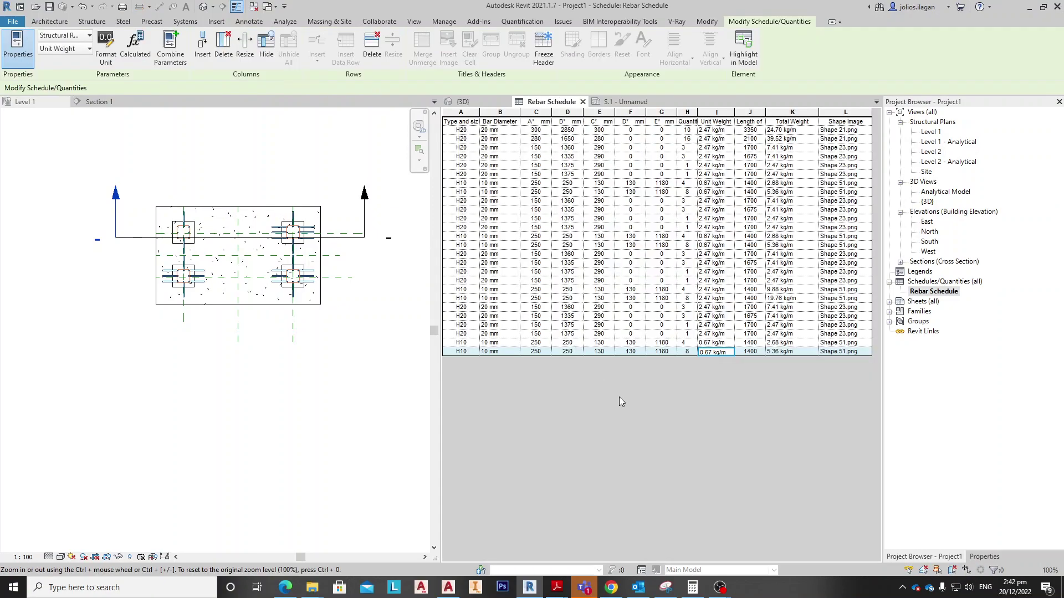
drag(819, 113, 801, 113)
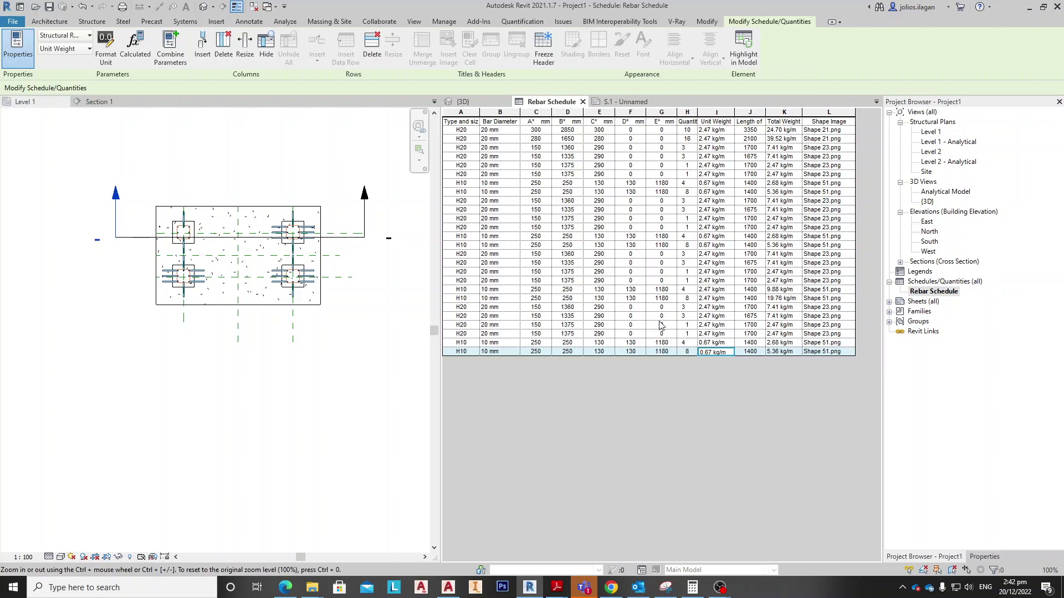
click(686, 299)
click(694, 120)
drag(696, 114, 701, 113)
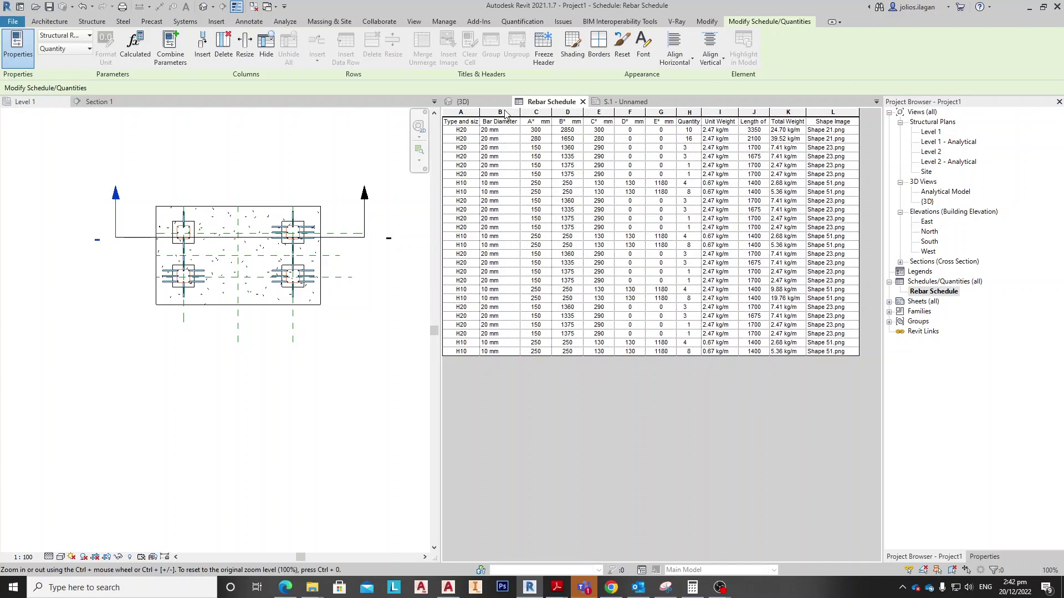
Step: Widen the Bar Diameter column, and on sheet S.1 shorten the first schedule segment to divide the rows evenly, moving the schedule closer to the sheet
drag(526, 115, 527, 116)
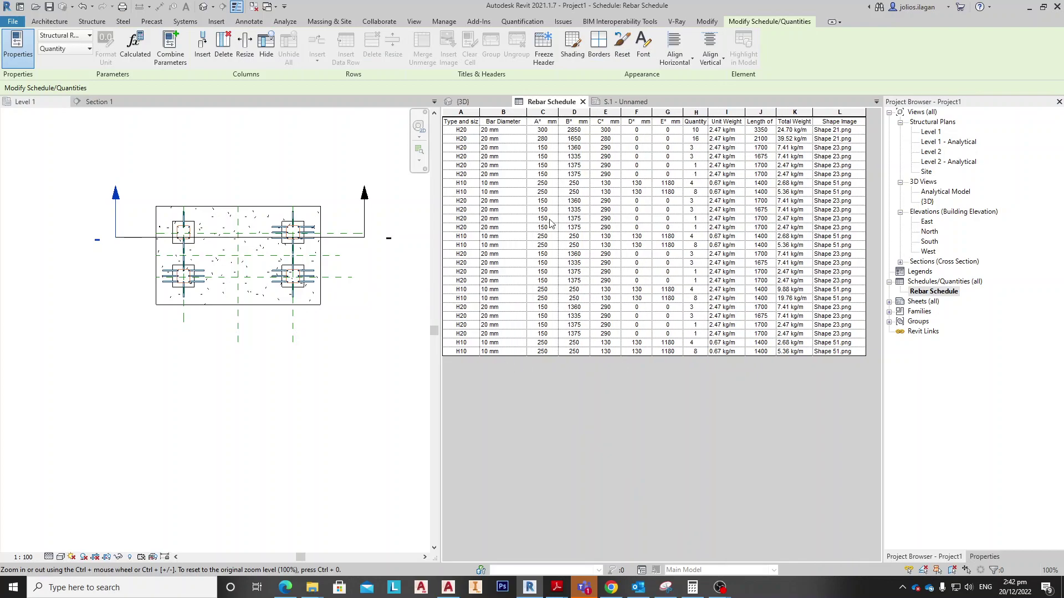
click(618, 102)
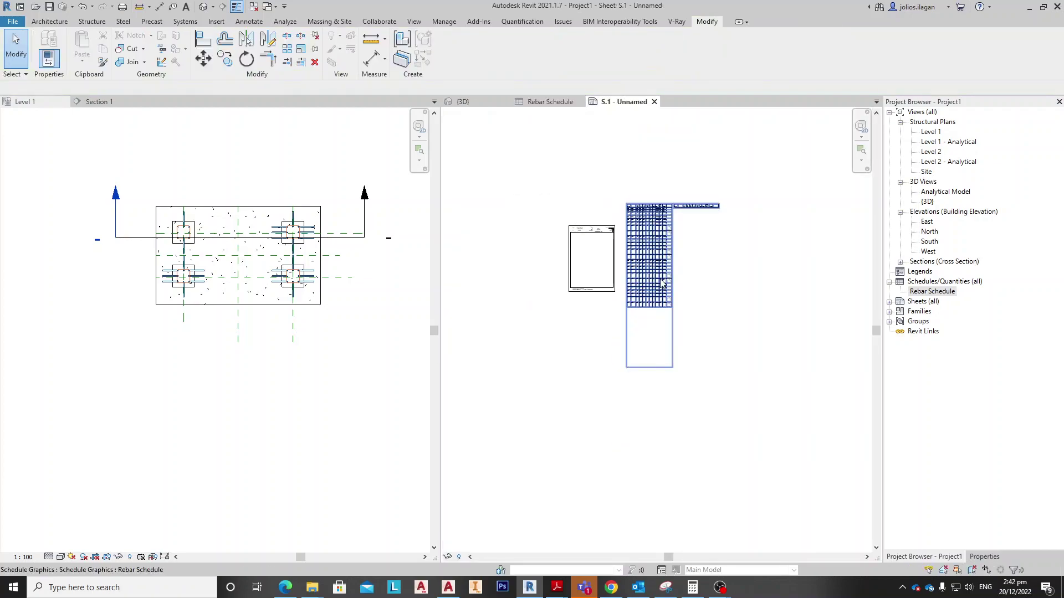
click(646, 229)
scroll(638, 282, up, 1)
drag(631, 356, 662, 229)
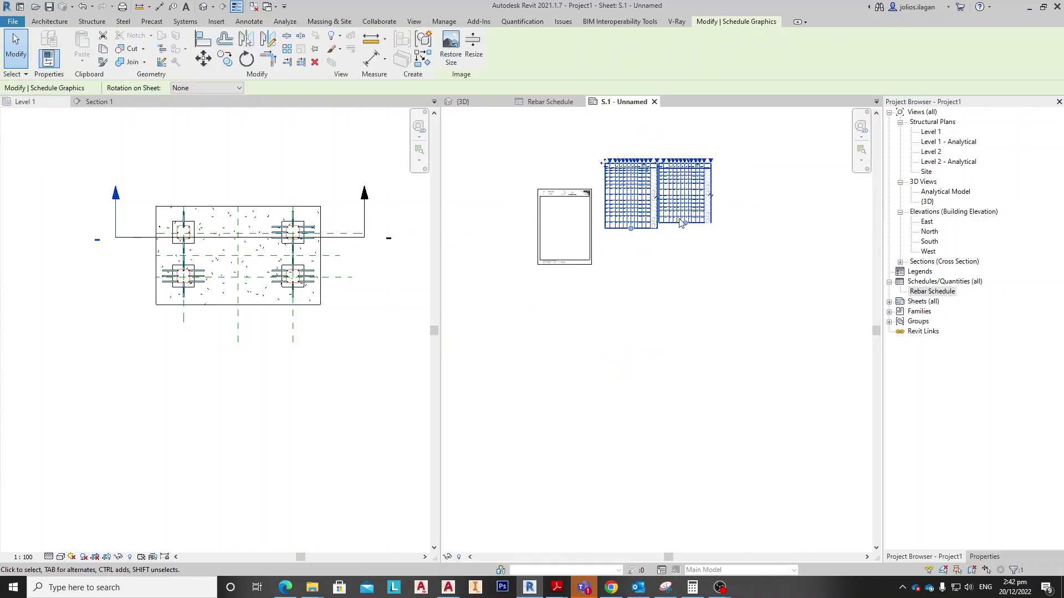
scroll(676, 233, up, 2)
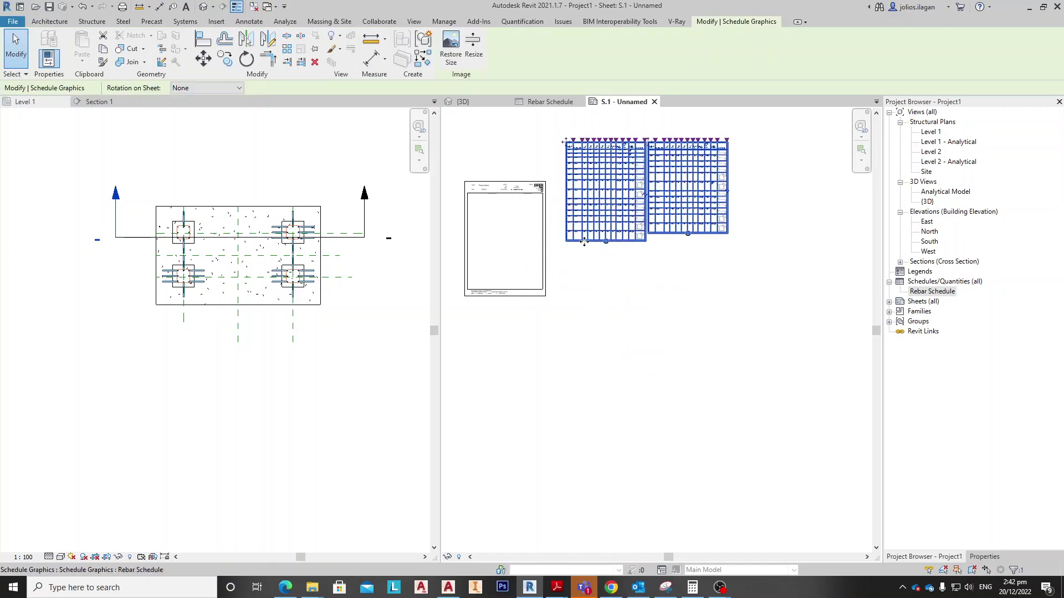
drag(580, 246, 625, 209)
scroll(522, 211, up, 5)
scroll(637, 232, down, 5)
key(Escape)
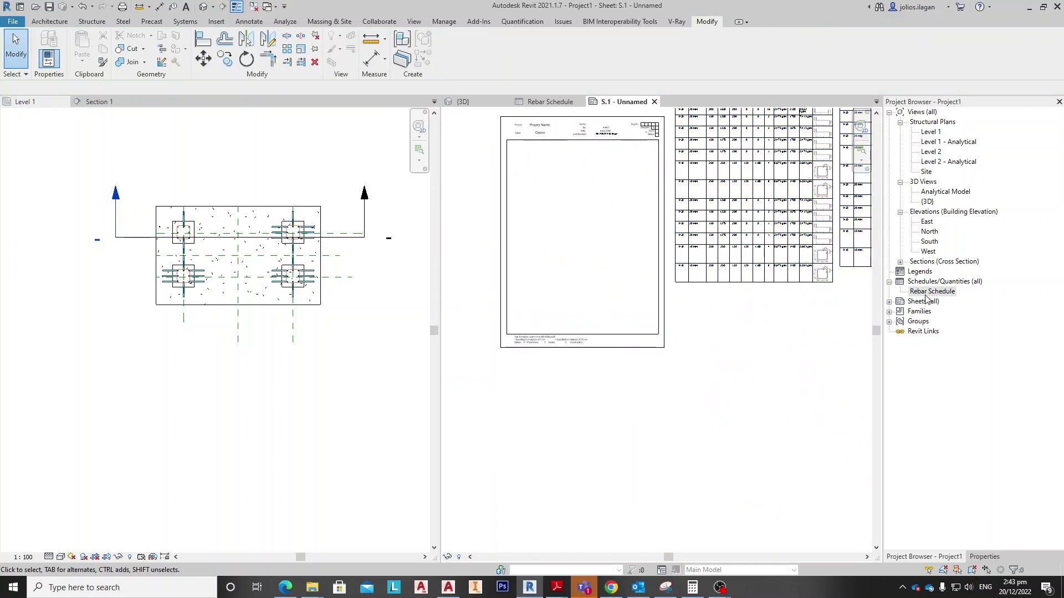
Step: Create a new sheet with the A3 metric title block loaded from the Titleblocks family folder
click(926, 293)
click(923, 301)
right_click(923, 303)
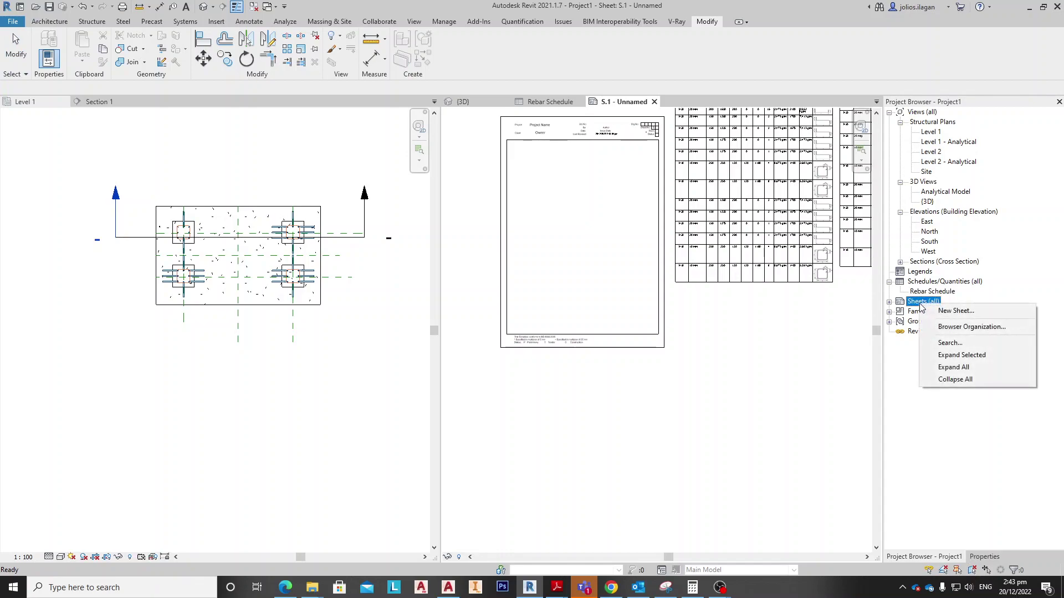
click(942, 312)
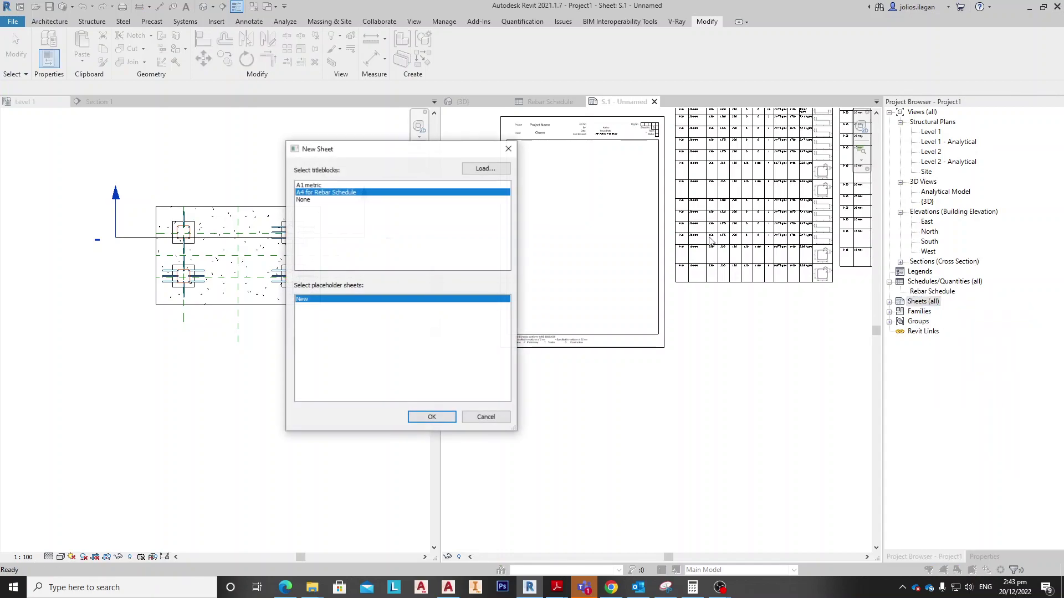
click(486, 169)
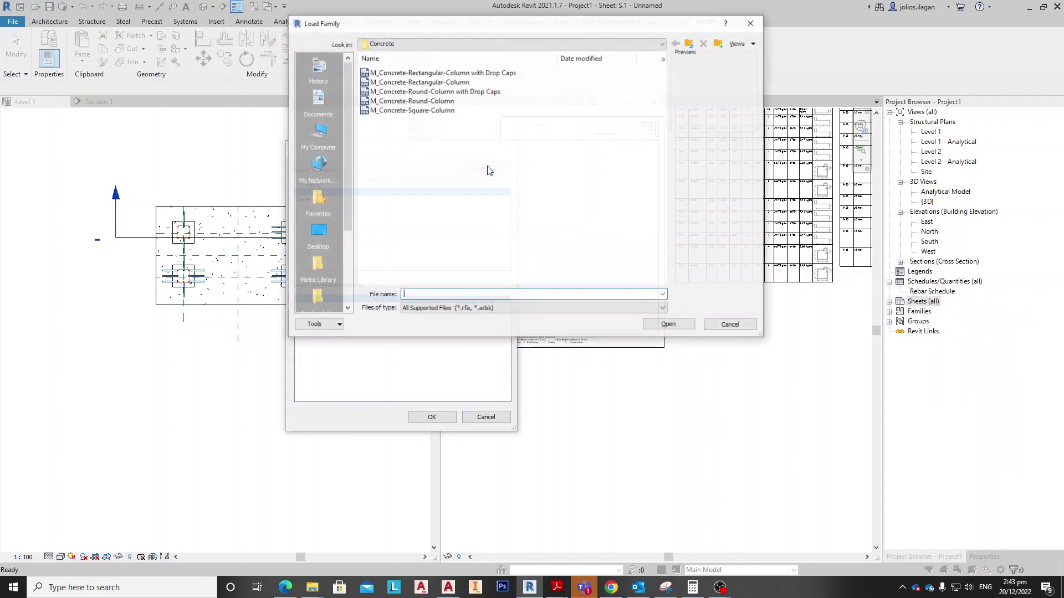
click(688, 43)
click(690, 44)
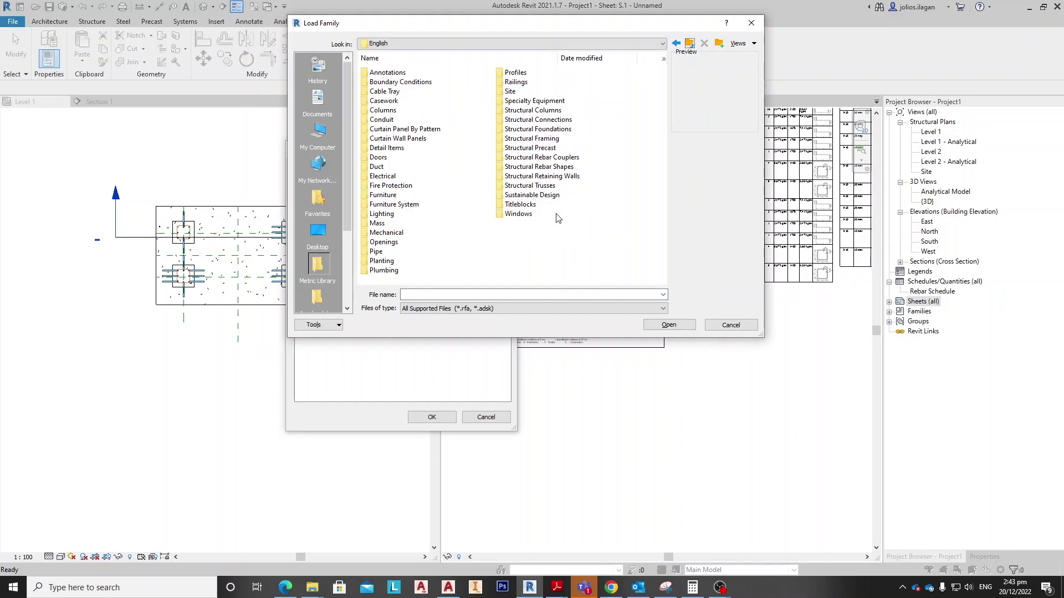
double_click(523, 205)
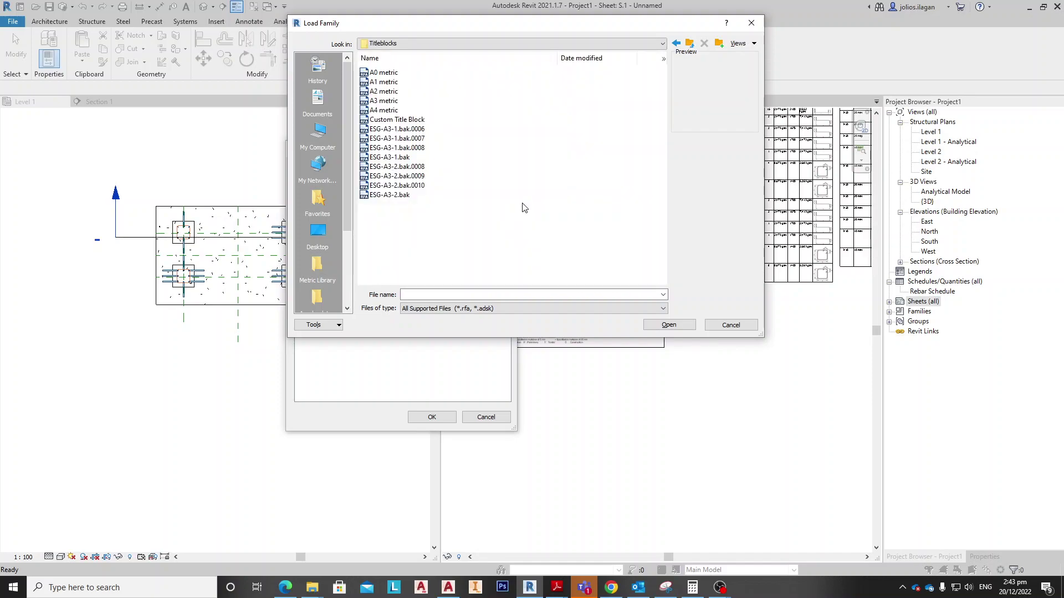
click(387, 102)
double_click(387, 102)
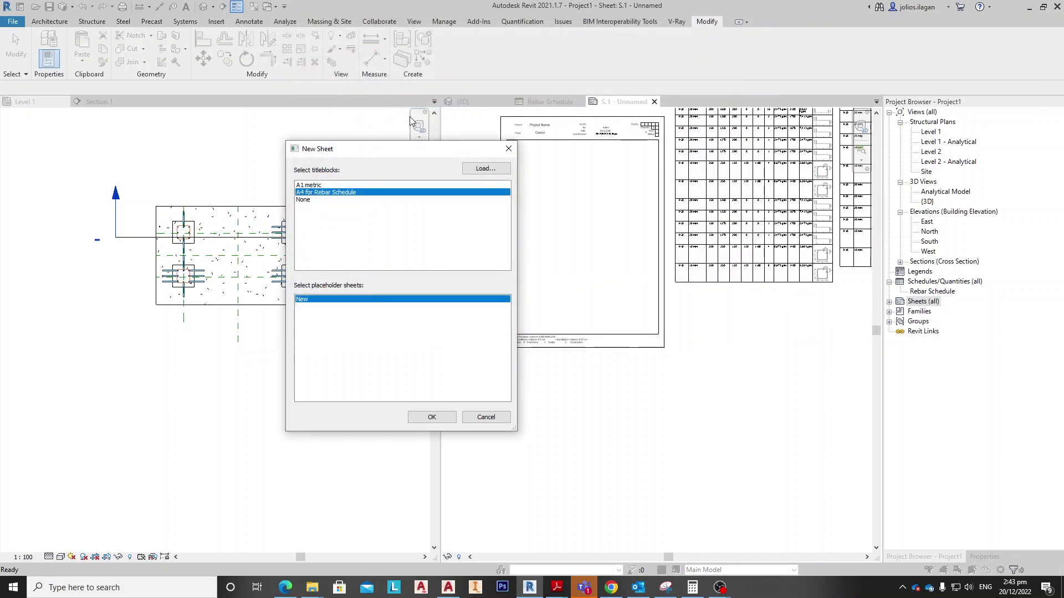
click(436, 417)
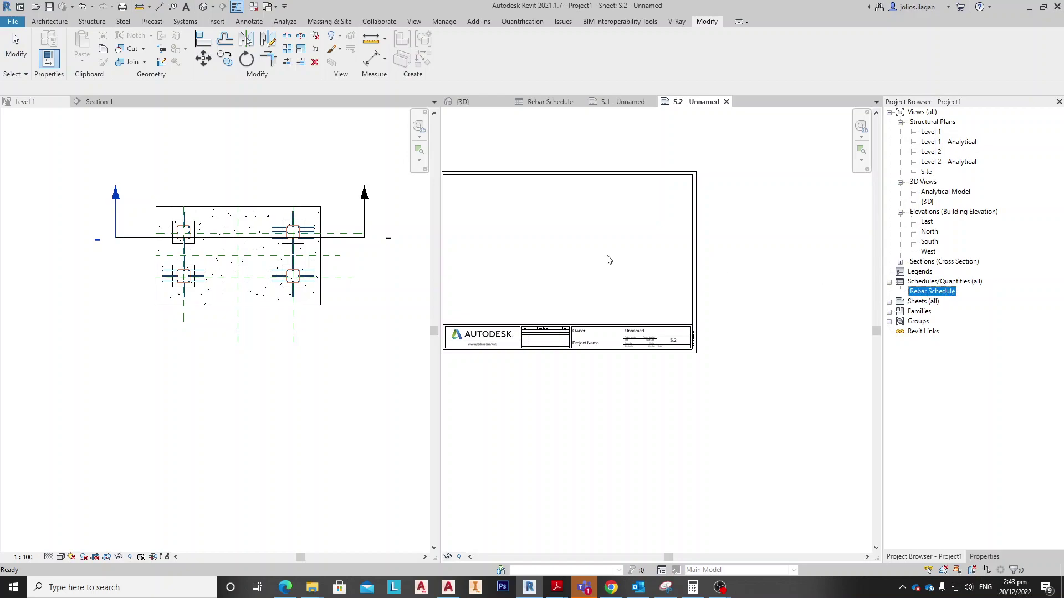
Step: Place the Rebar Schedule on sheet S.2, with both segments side by side over the drawing area
drag(617, 260, 616, 261)
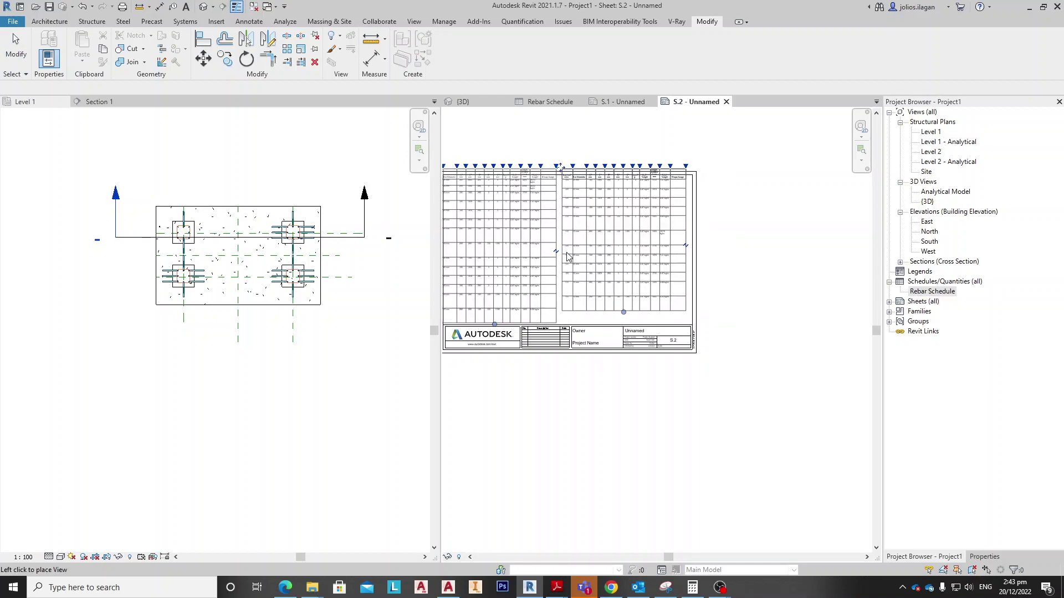
click(566, 255)
middle_drag(566, 256, 661, 255)
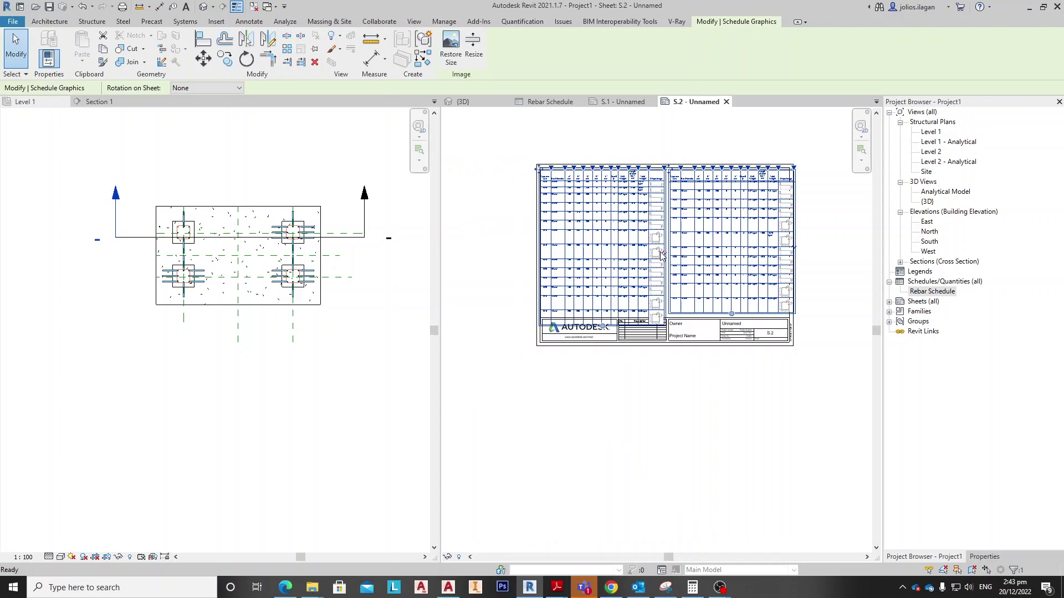
scroll(820, 259, up, 2)
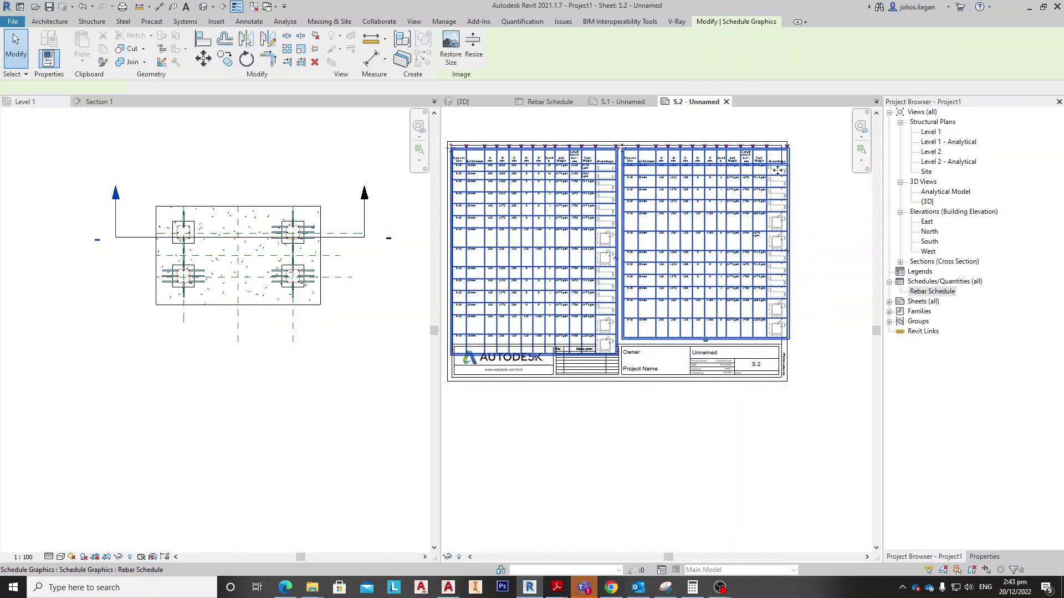
Step: Narrow the Bar Diameter, D* and E* columns of the schedule placed on sheet S.2 so both segments fit the sheet's width
scroll(779, 163, up, 2)
middle_drag(664, 199, 737, 209)
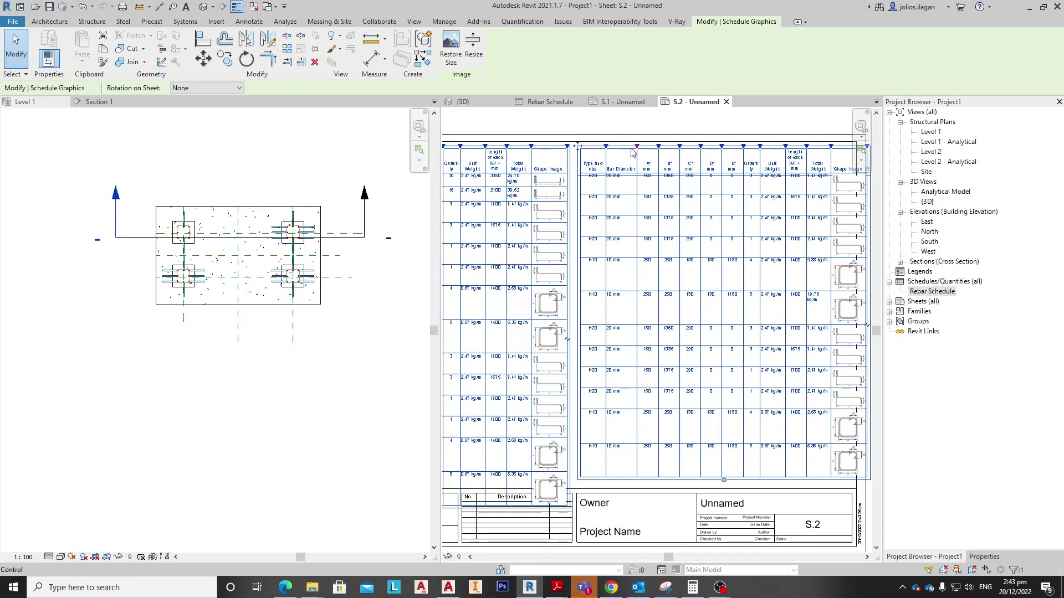
drag(637, 147, 626, 146)
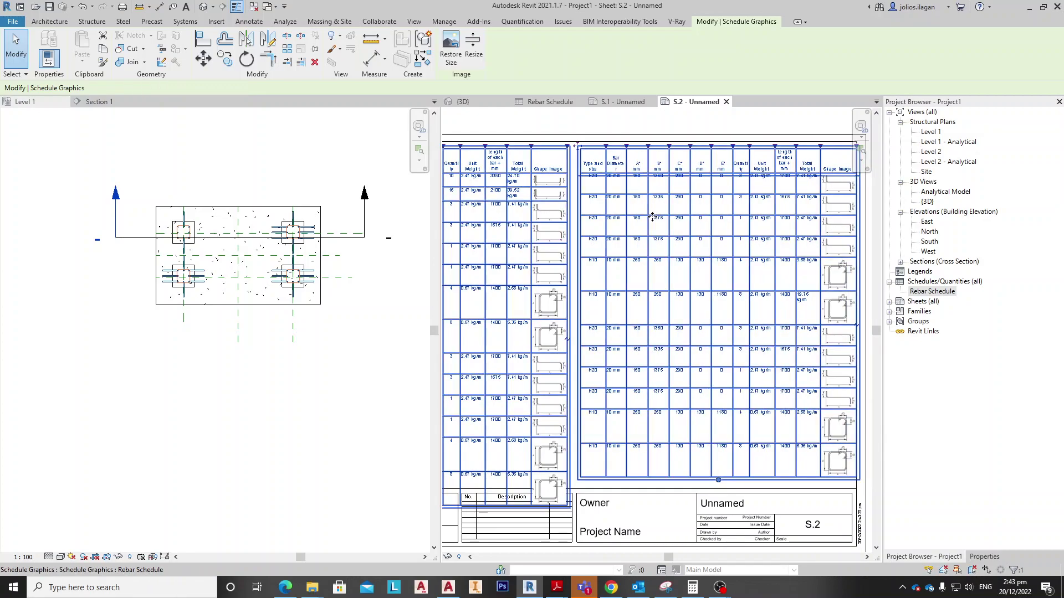
scroll(592, 331, down, 3)
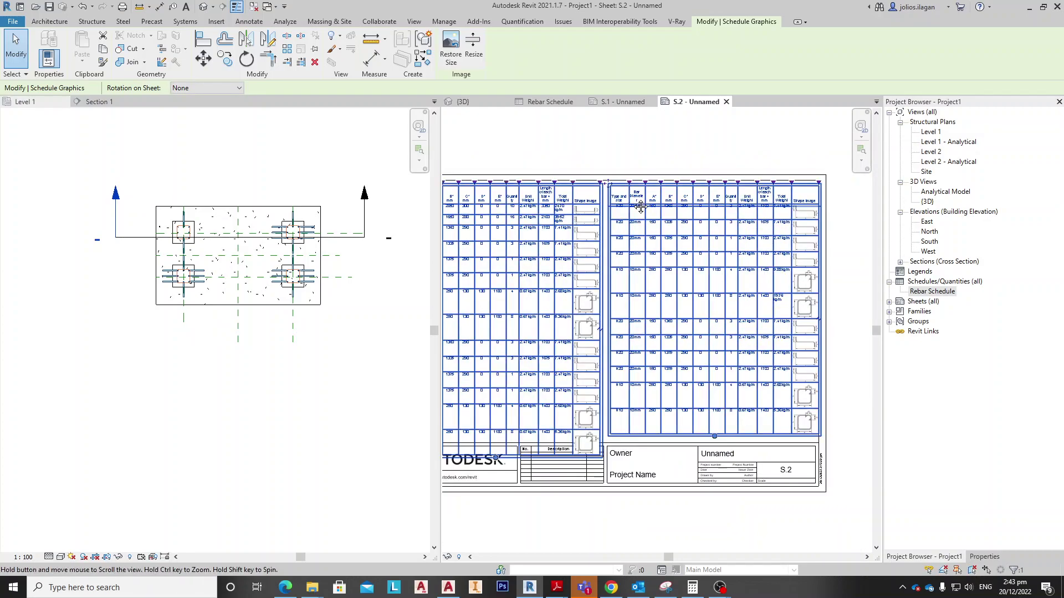
scroll(609, 184, up, 2)
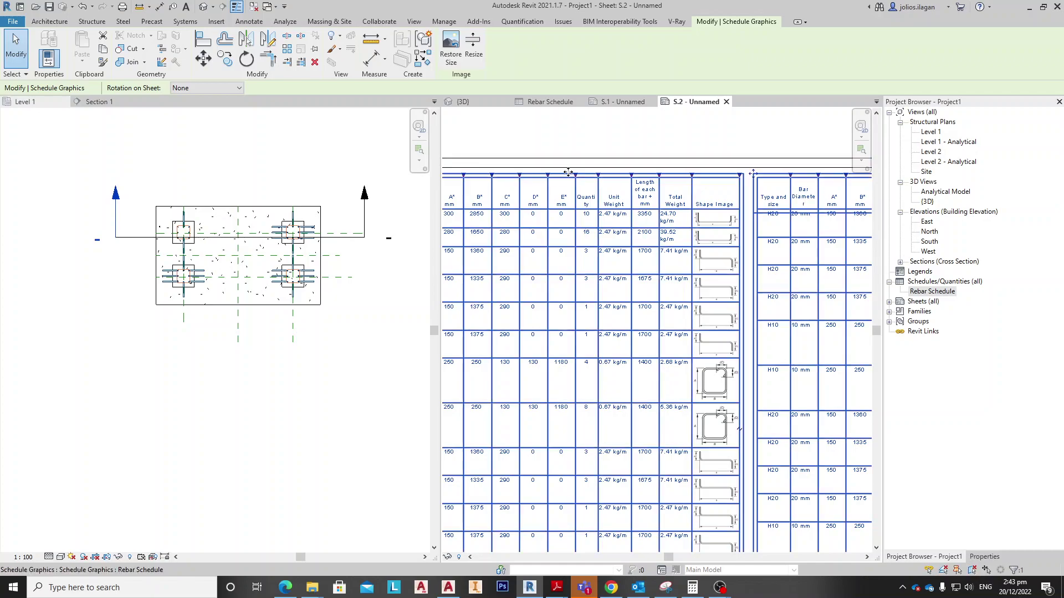
drag(576, 176, 542, 173)
click(555, 139)
scroll(613, 167, down, 1)
scroll(643, 208, down, 2)
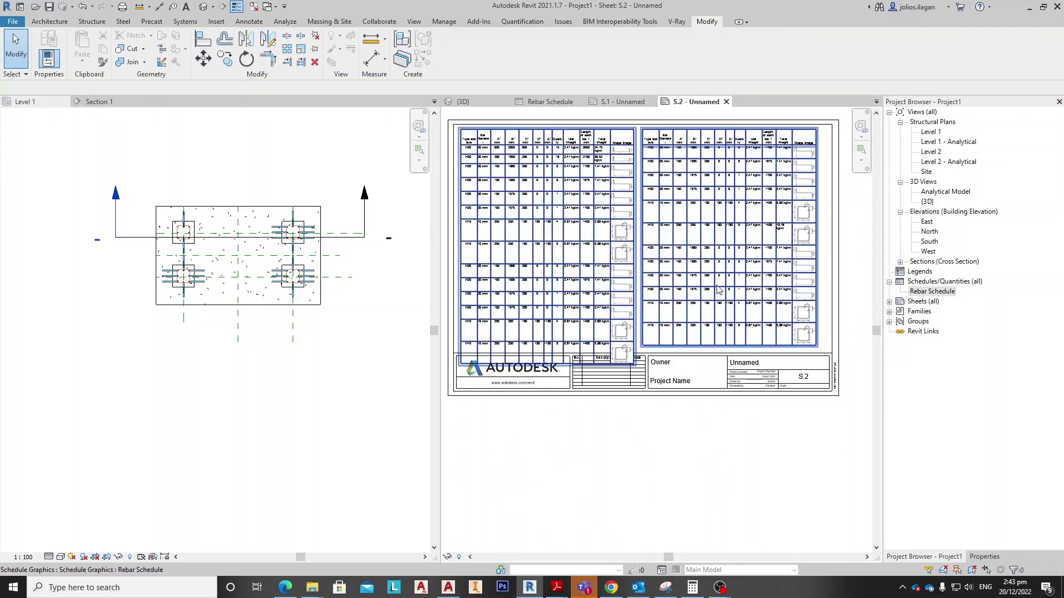
Step: Nudge the placed Rebar Schedule slightly upward on sheet S.2
click(718, 284)
key(Up)
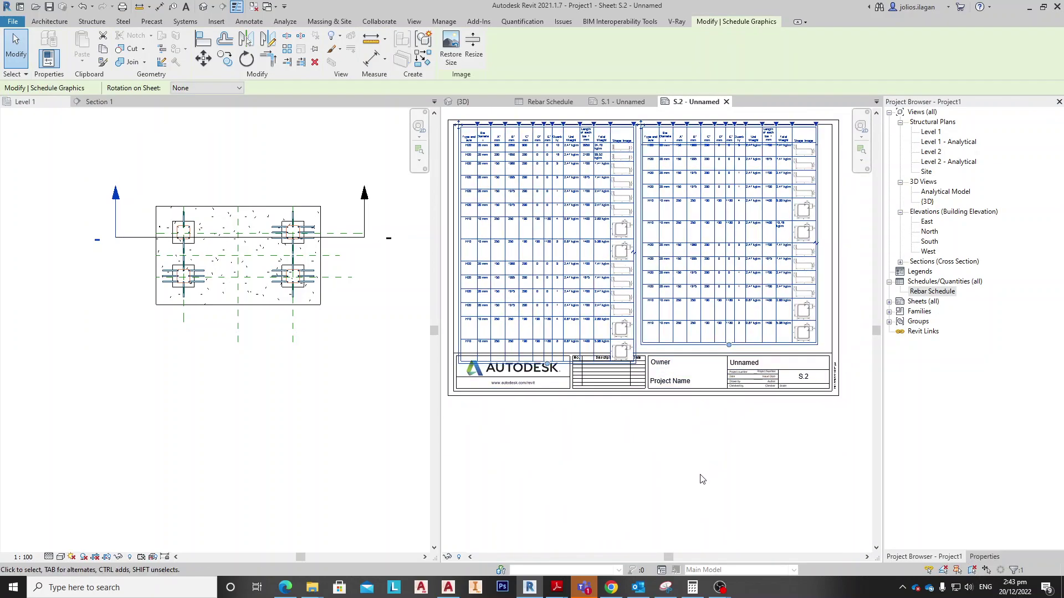
click(645, 488)
Step: Examine the schedule's columns and how both segments fit within the A3 sheet border
scroll(609, 427, down, 1)
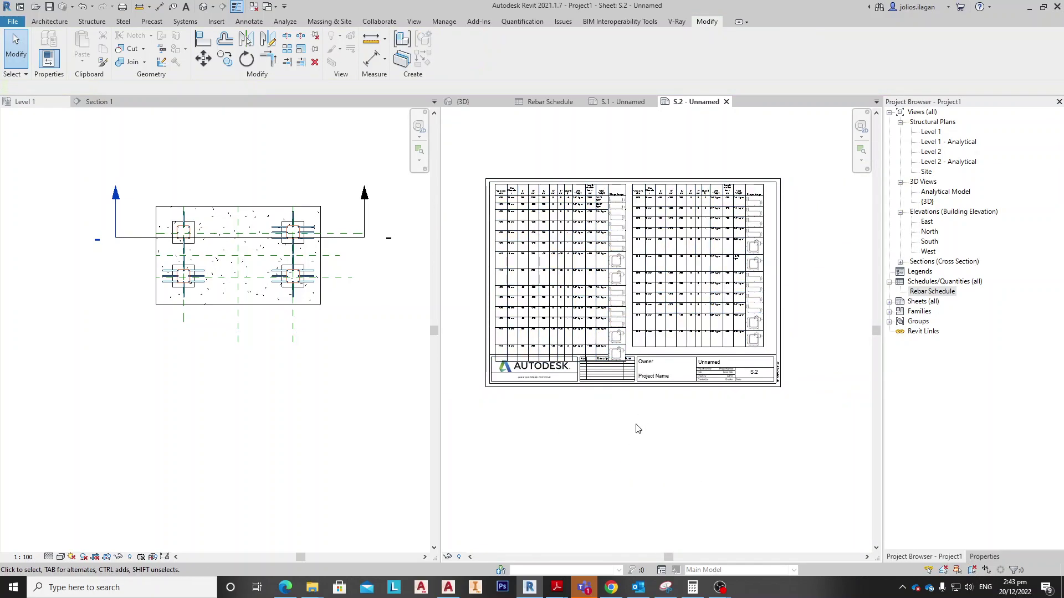
scroll(742, 255, up, 1)
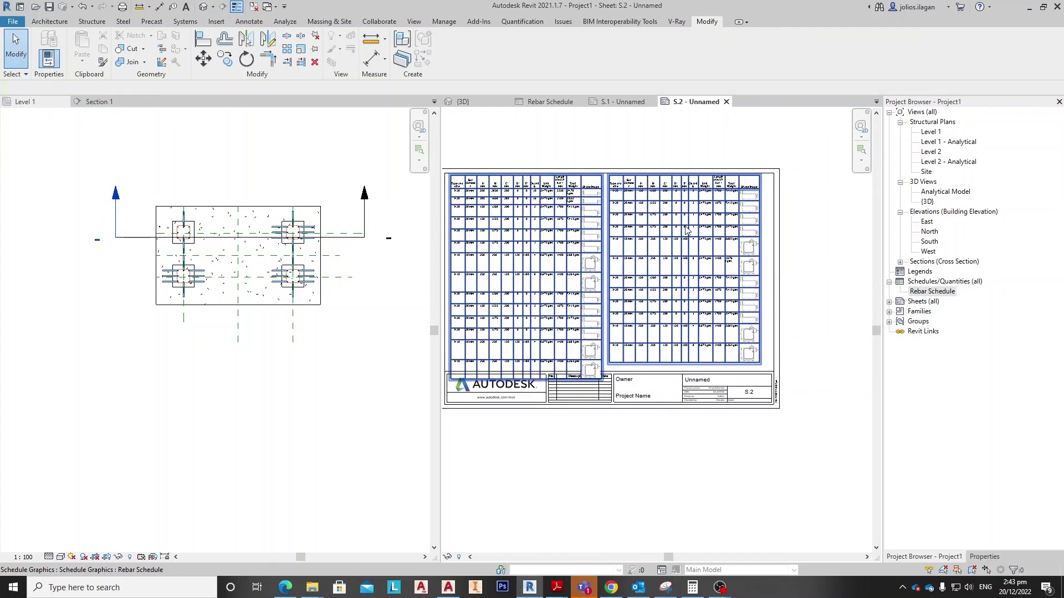
scroll(715, 210, up, 2)
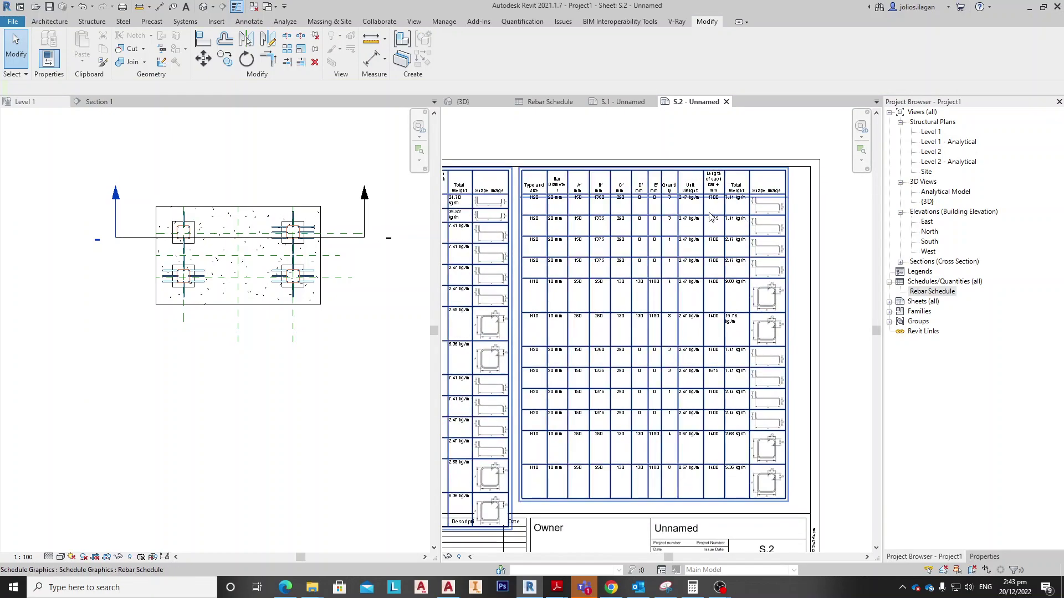
scroll(714, 210, down, 2)
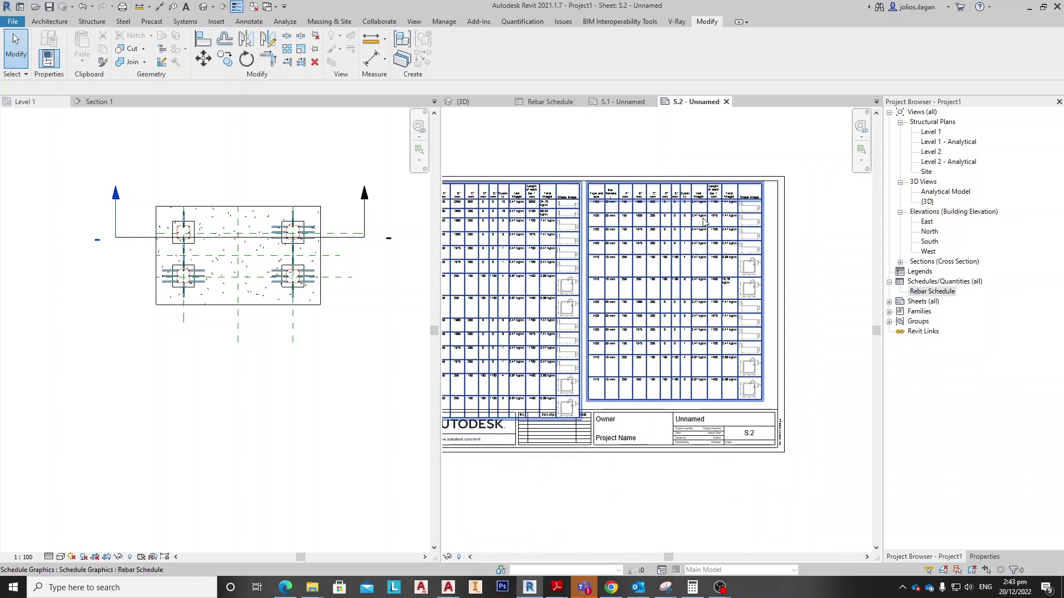
scroll(770, 244, up, 1)
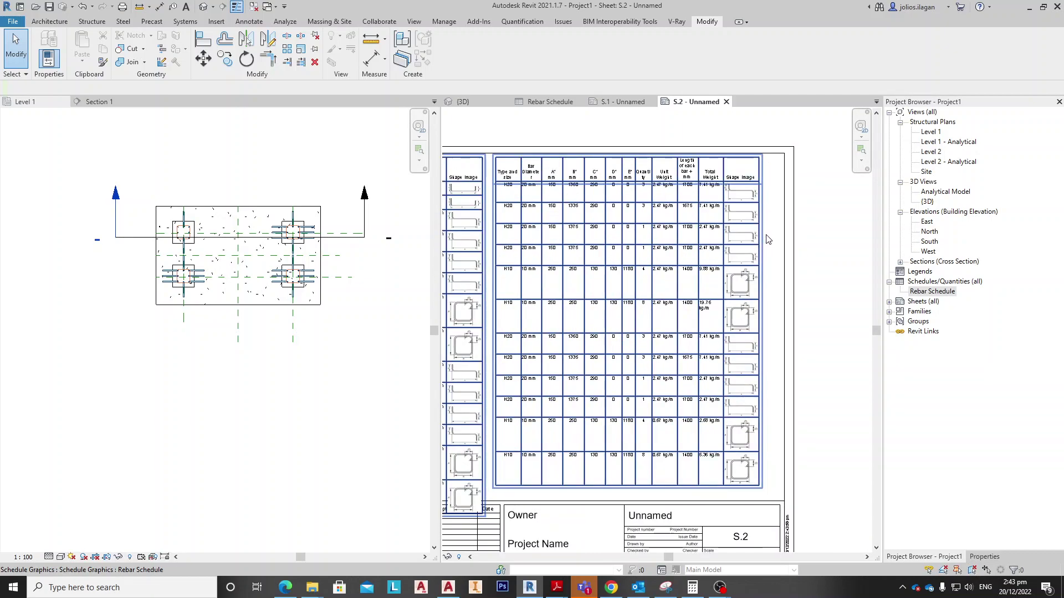
scroll(785, 246, down, 1)
scroll(793, 253, down, 1)
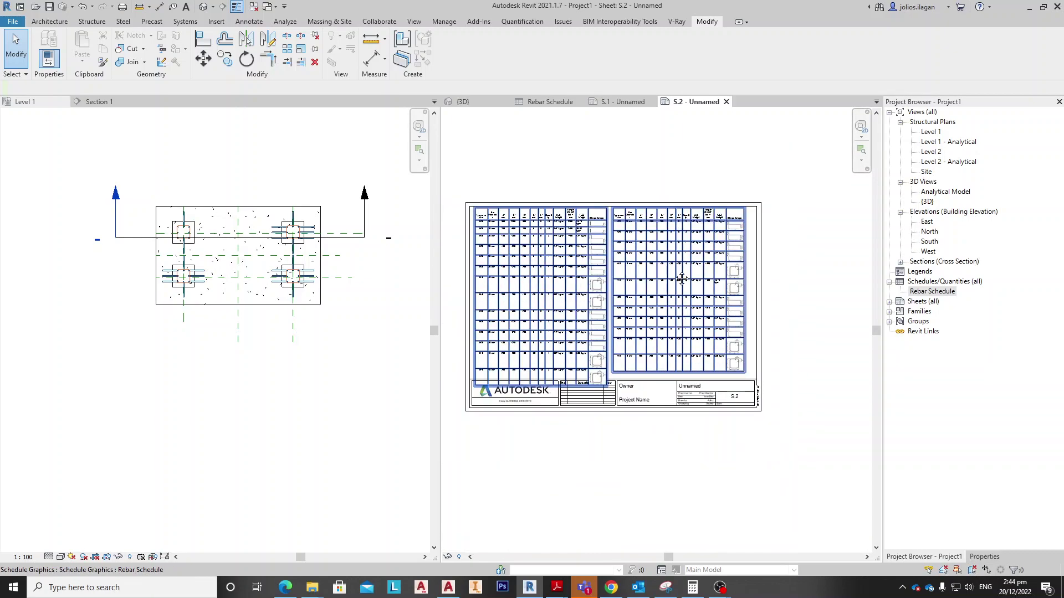